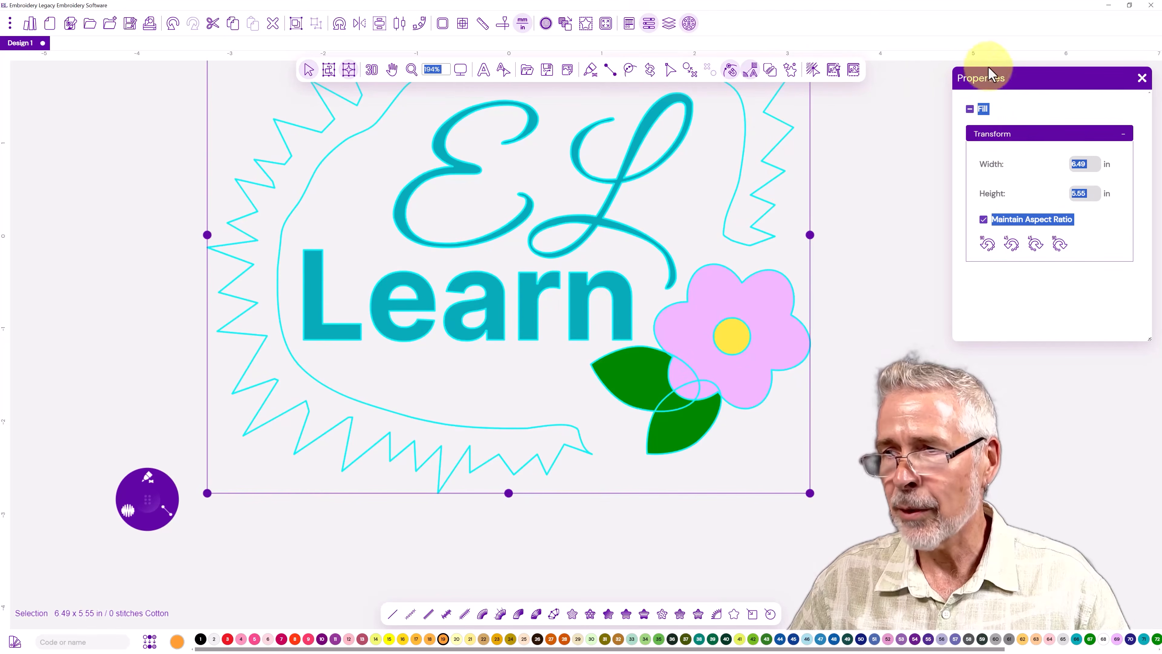
# - Reposition and hide the Properties panel, and reopen it for the selected artwork
pyautogui.moveTo(993, 74); pyautogui.dragTo(915, 80)
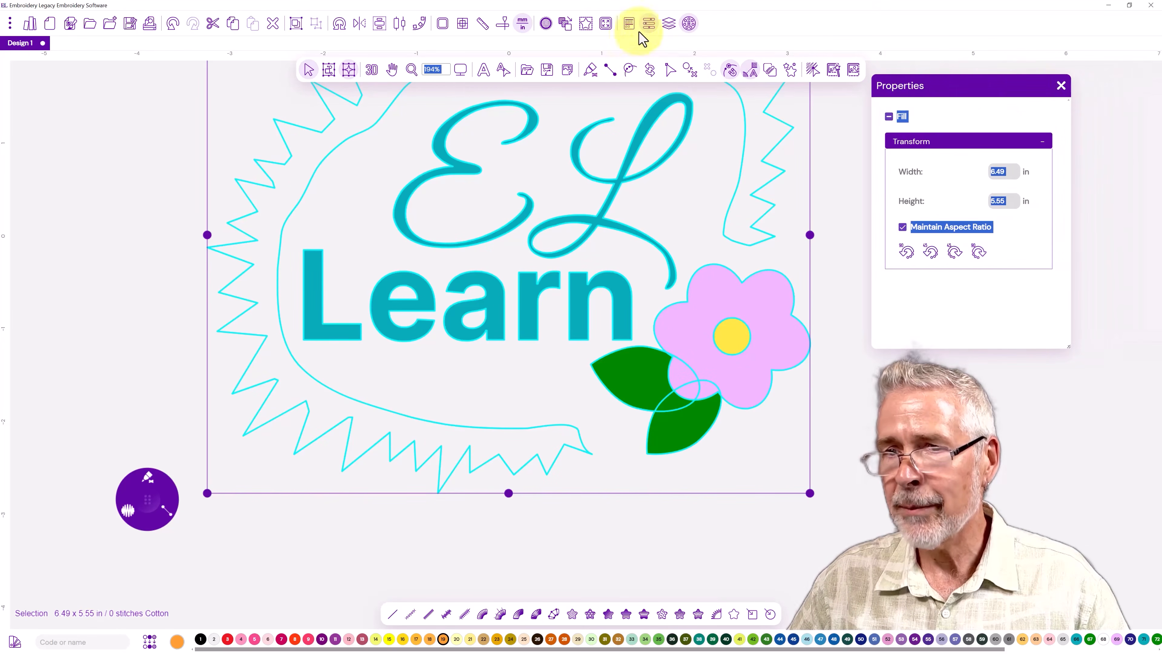
pyautogui.click(649, 27)
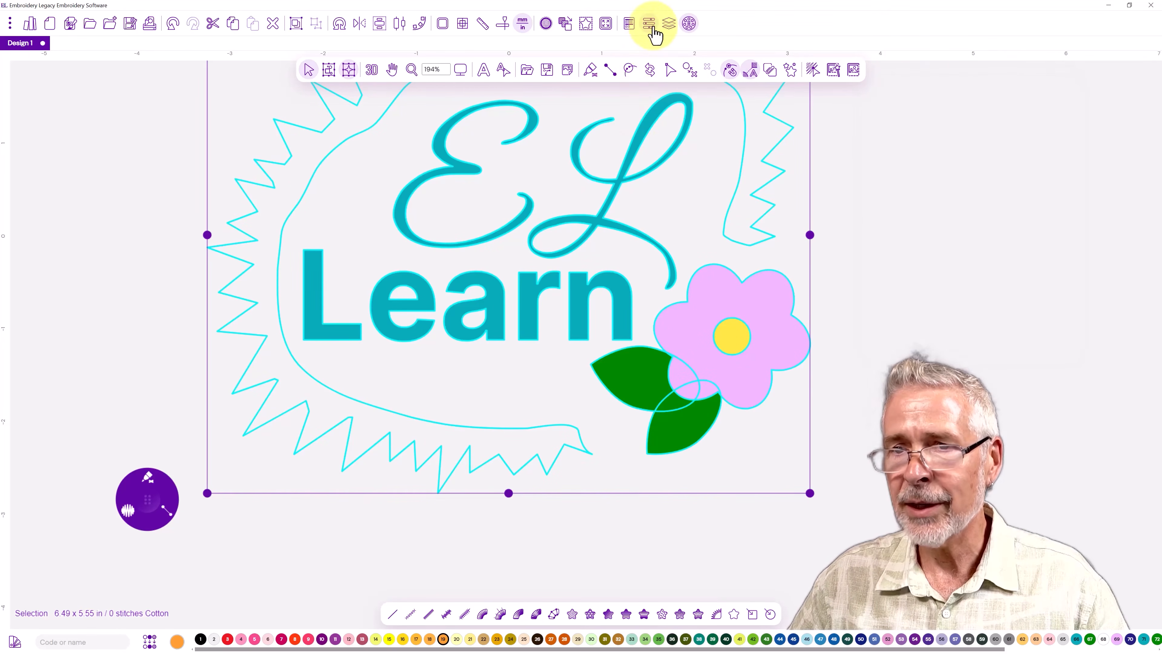
pyautogui.rightClick(574, 307)
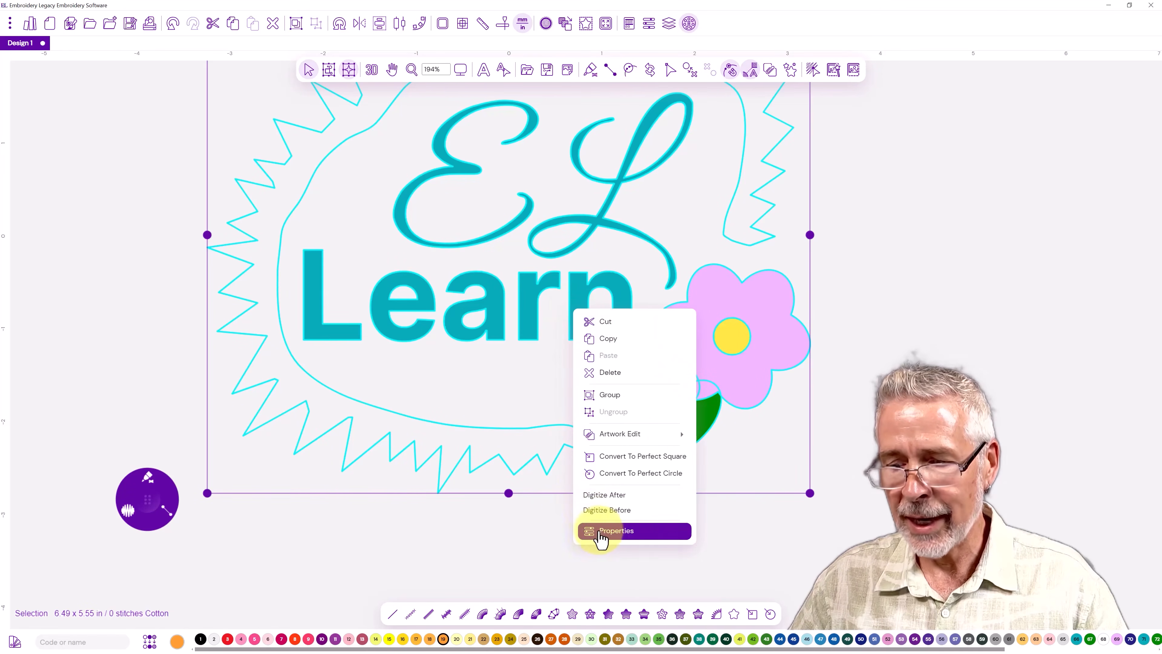
pyautogui.click(610, 534)
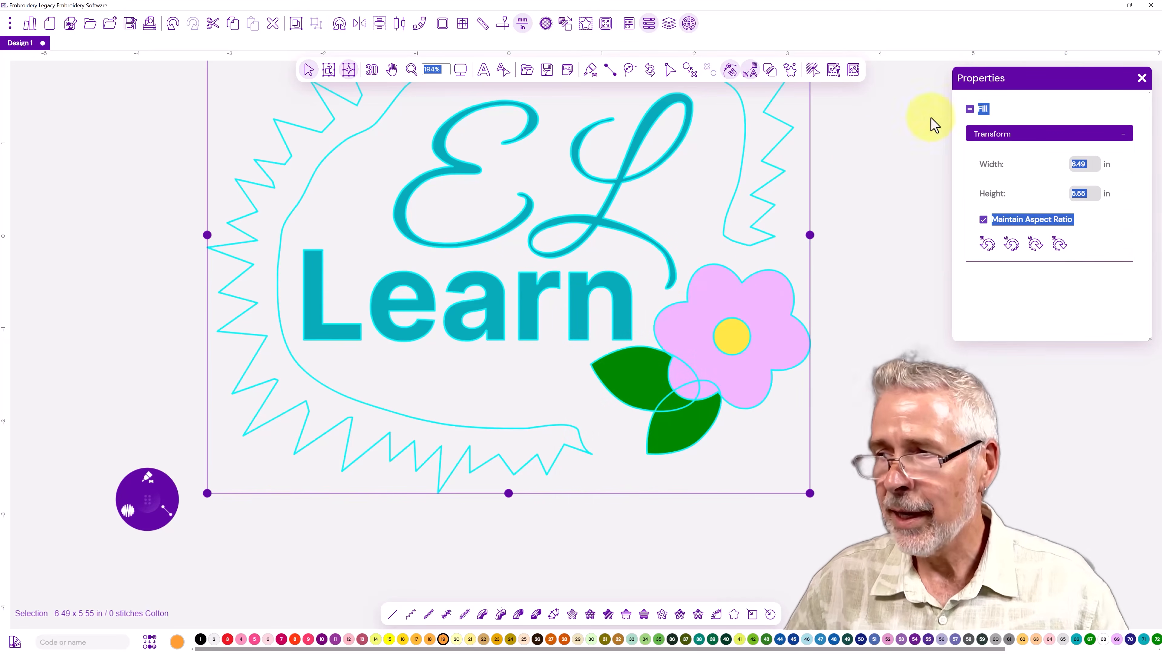
# - Resize the whole artwork to 5 in wide with its aspect ratio maintained, move it fully into view, and deselect it
pyautogui.click(1093, 162)
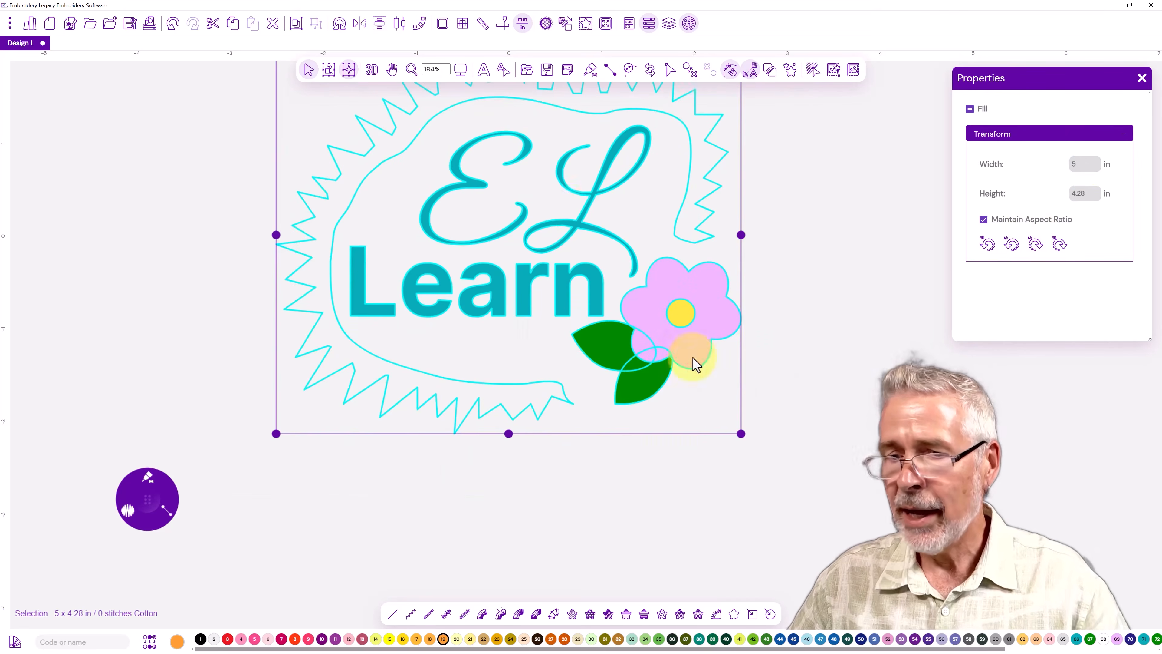
pyautogui.moveTo(553, 206); pyautogui.dragTo(467, 332)
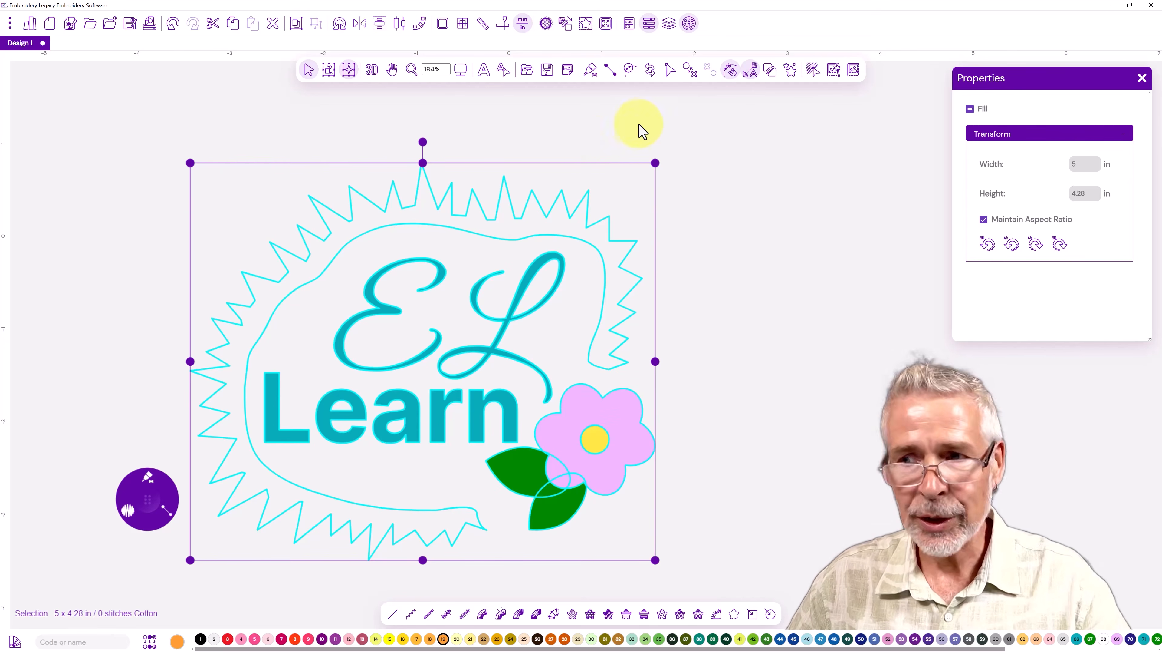
pyautogui.click(718, 126)
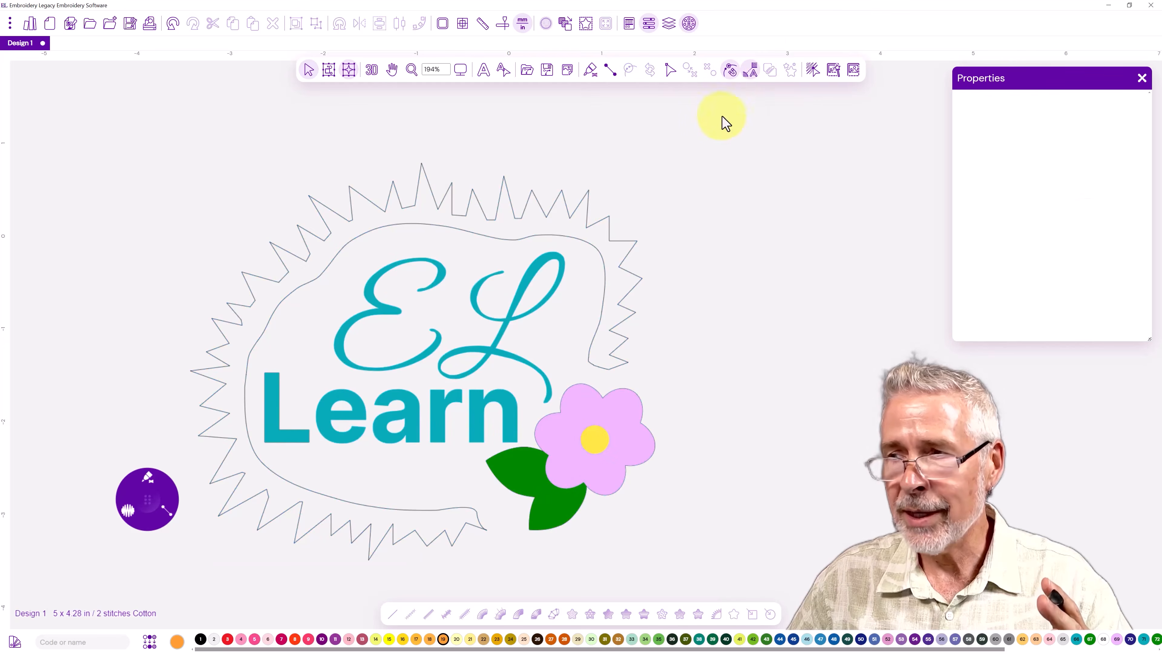
# - Show the Sequence View beside the design and expand its first black and teal color groups to inspect their artwork paths
pyautogui.click(668, 25)
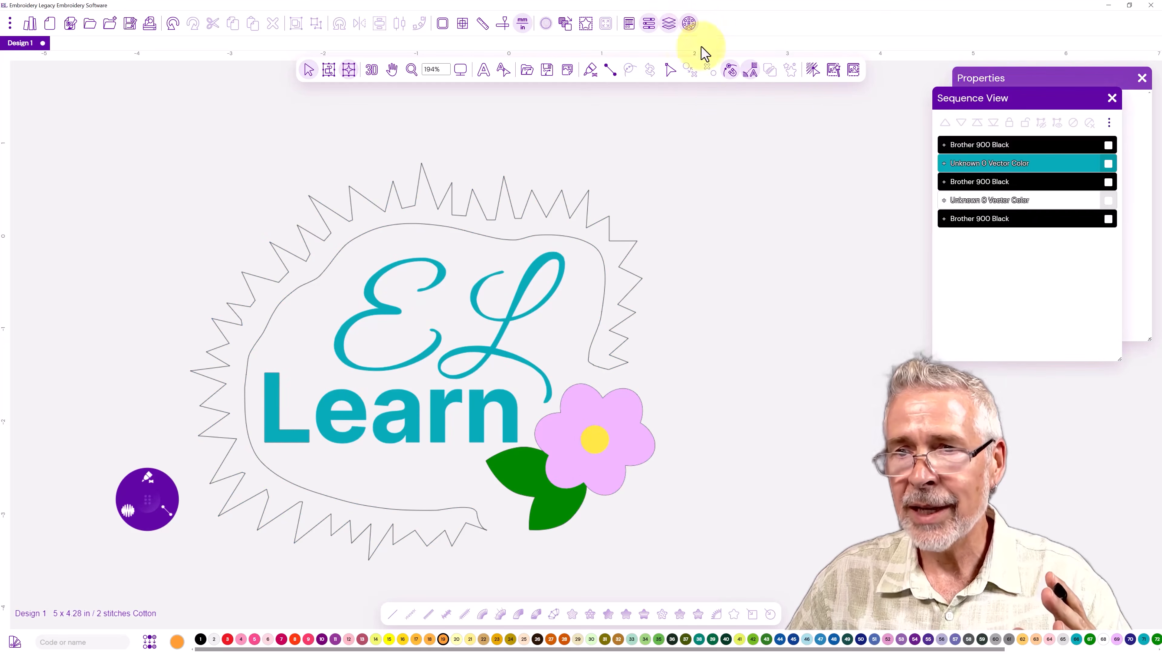
pyautogui.moveTo(970, 101); pyautogui.dragTo(752, 130)
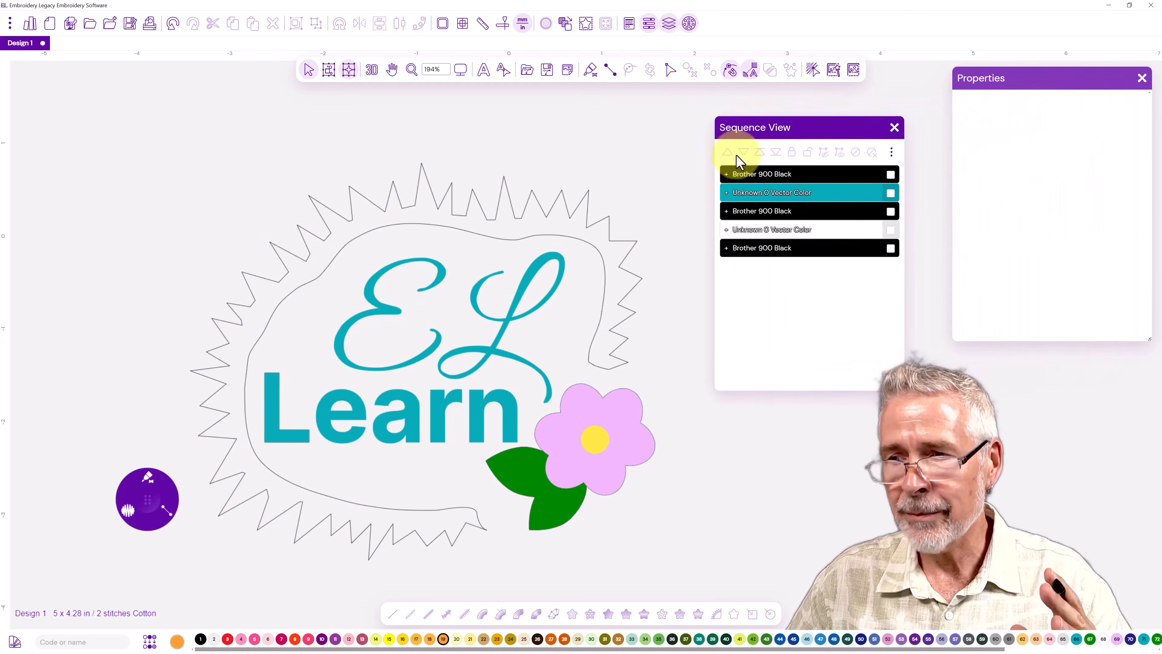
pyautogui.click(726, 174)
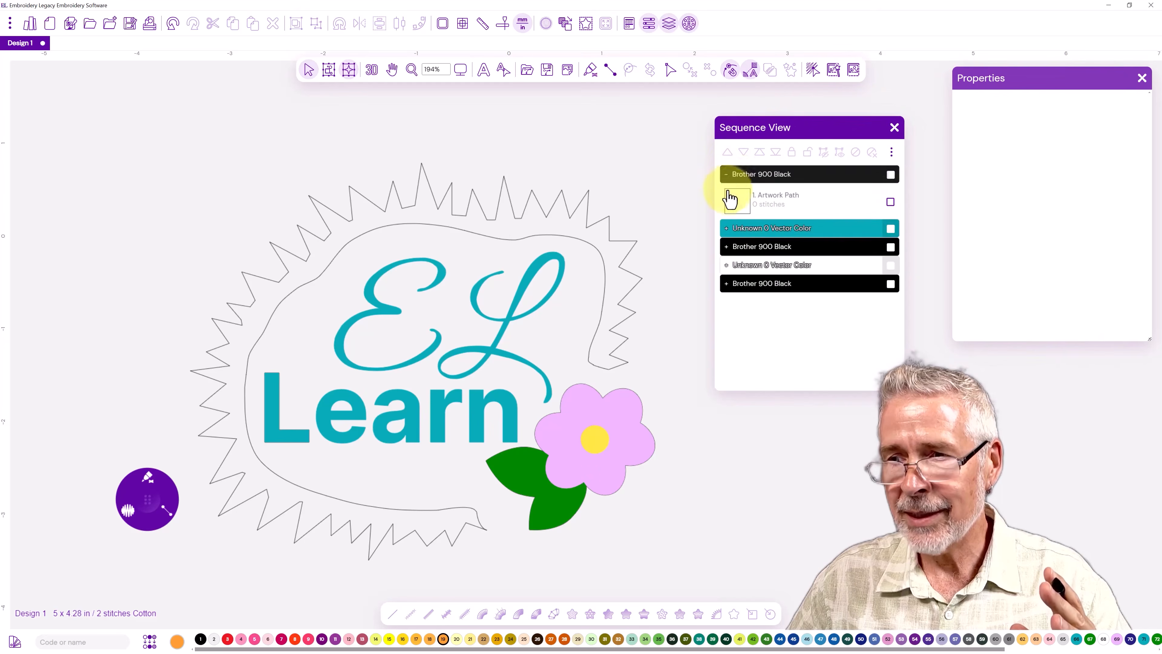
pyautogui.click(728, 227)
pyautogui.scroll(-5, 761, 275)
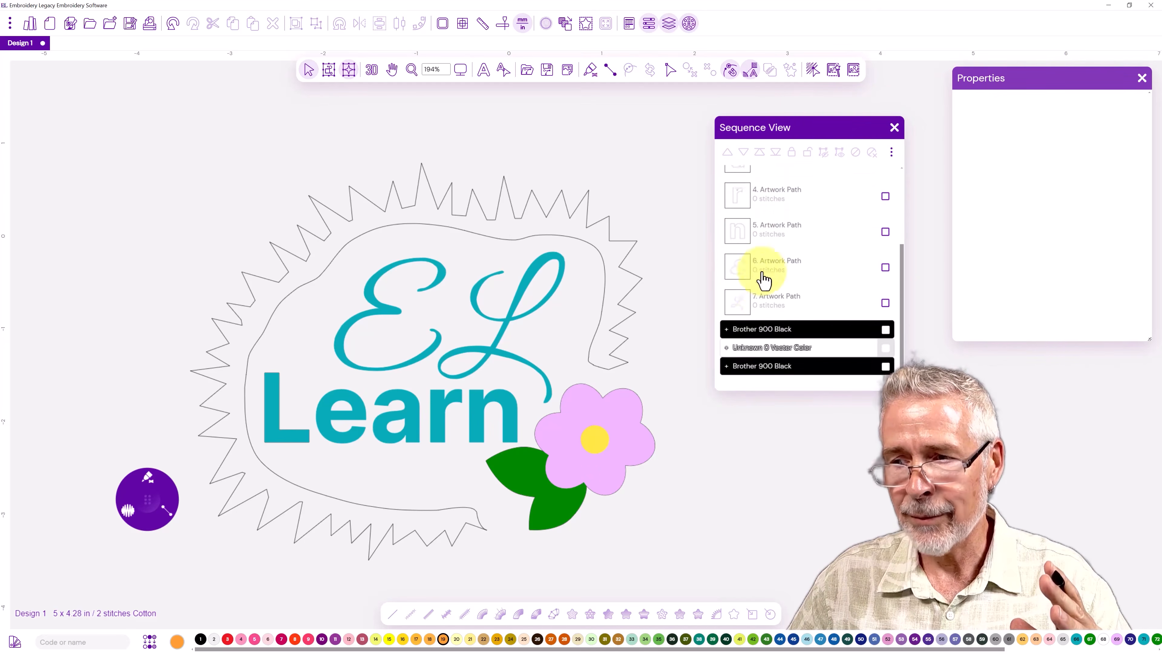
pyautogui.scroll(5, 760, 273)
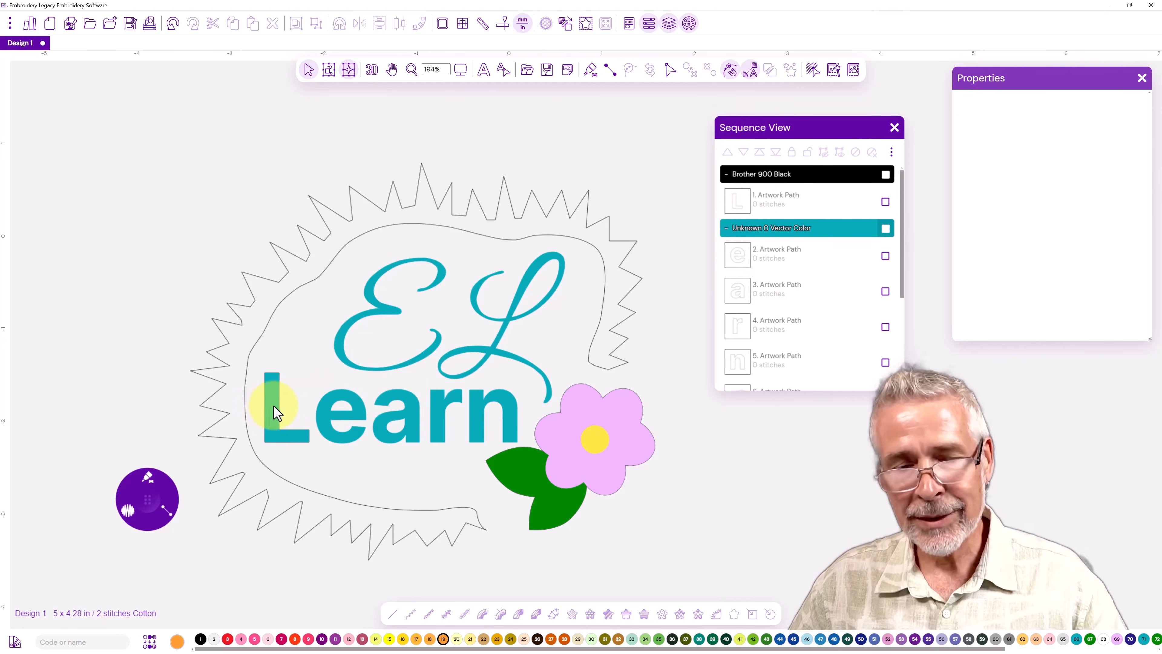
# - Recolor all the EL and Learn lettering paths to Brother 19 Sky Blue
pyautogui.click(885, 202)
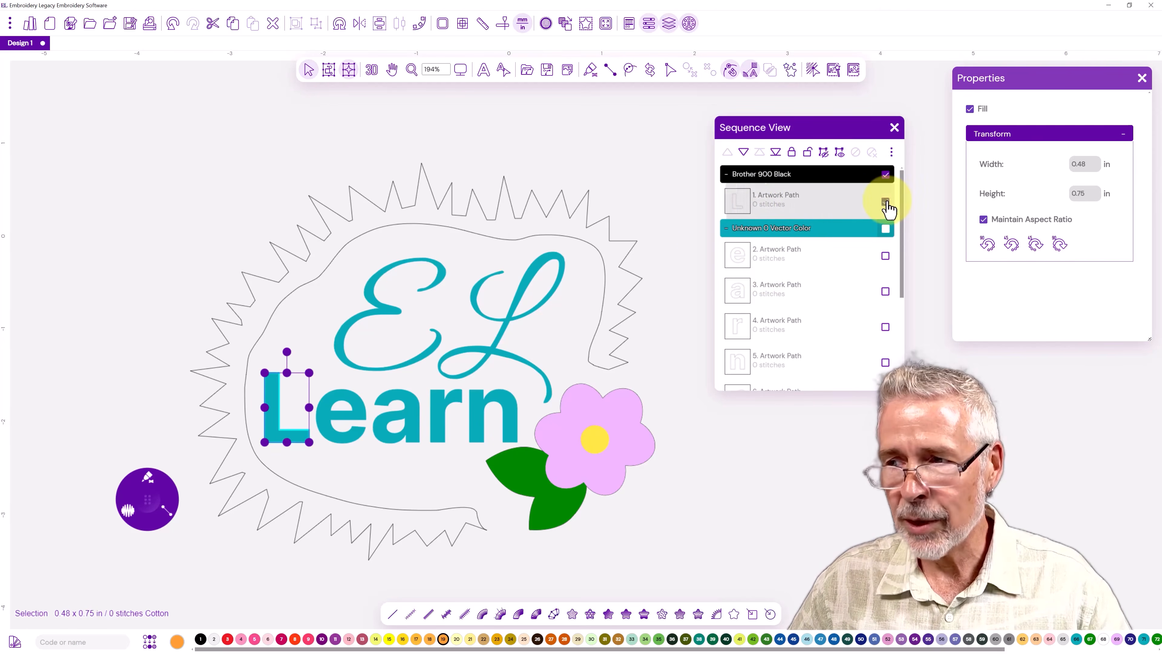
pyautogui.click(885, 229)
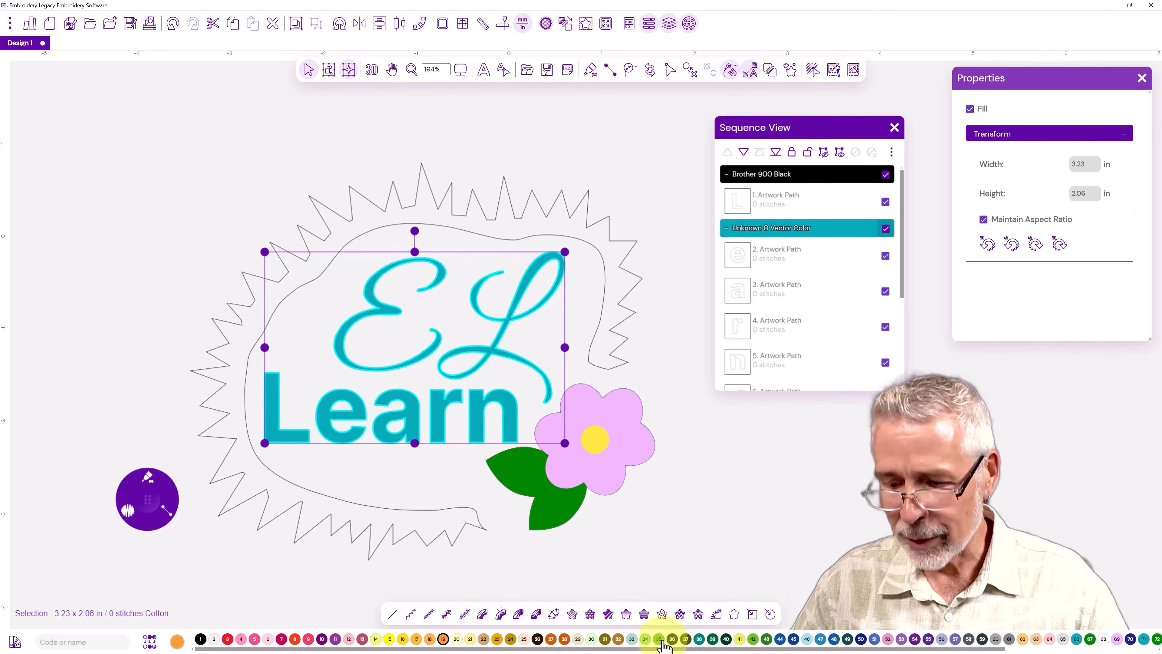
pyautogui.click(820, 640)
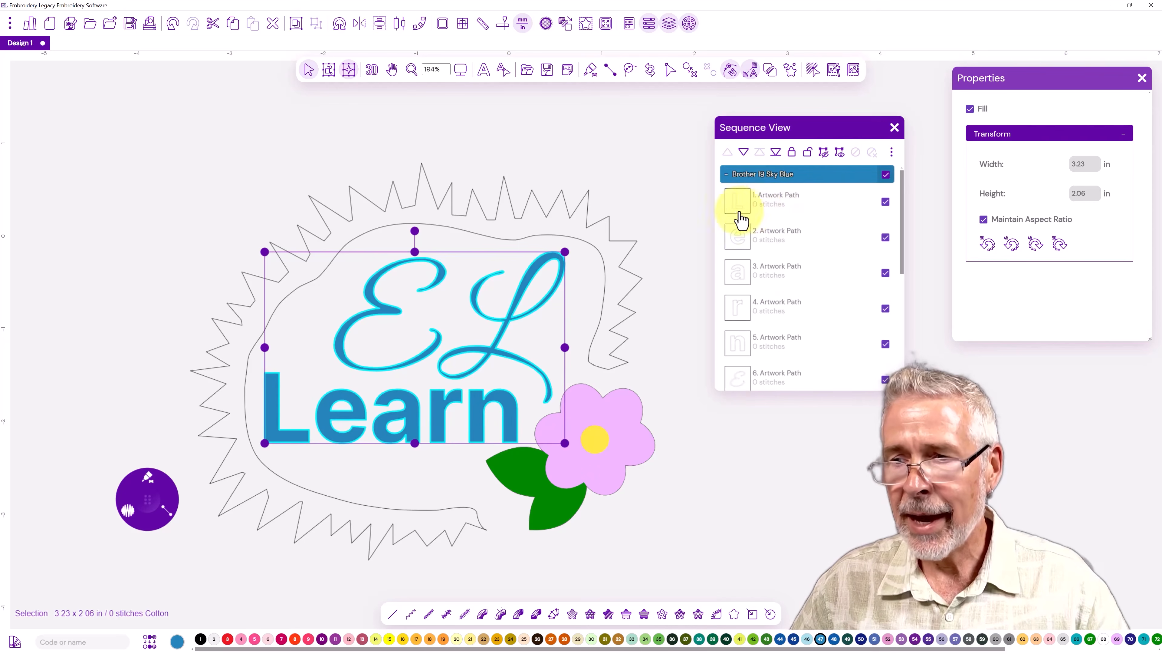
pyautogui.click(689, 183)
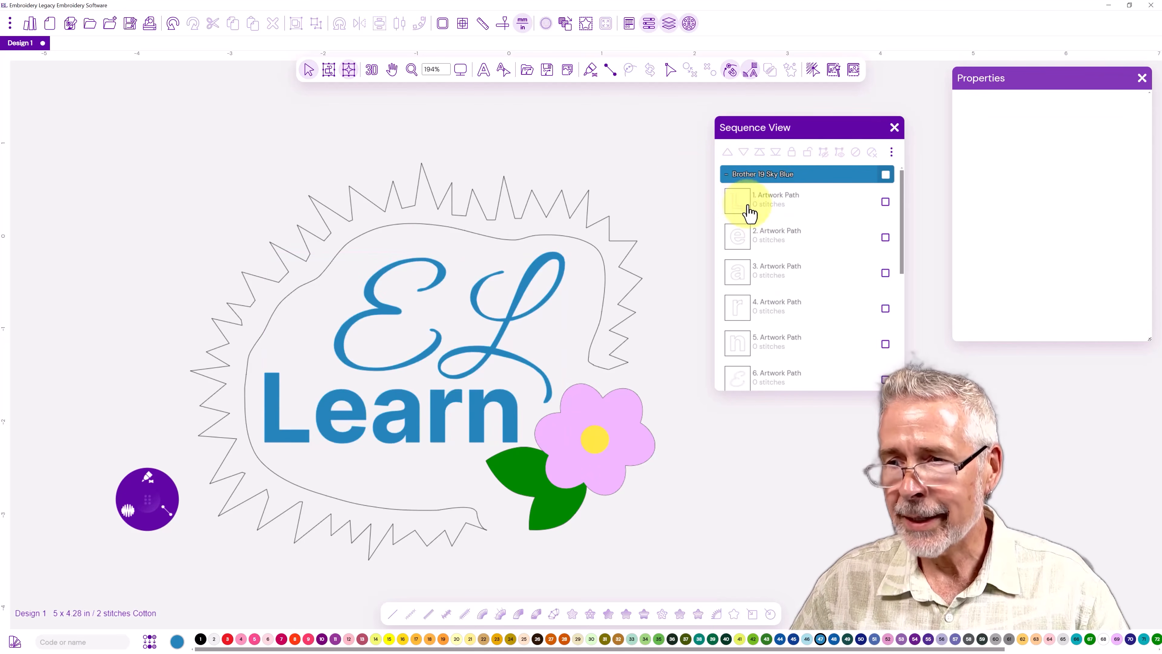
# - Remove the fill from all the sky blue lettering paths, leaving only their outlines
pyautogui.click(885, 174)
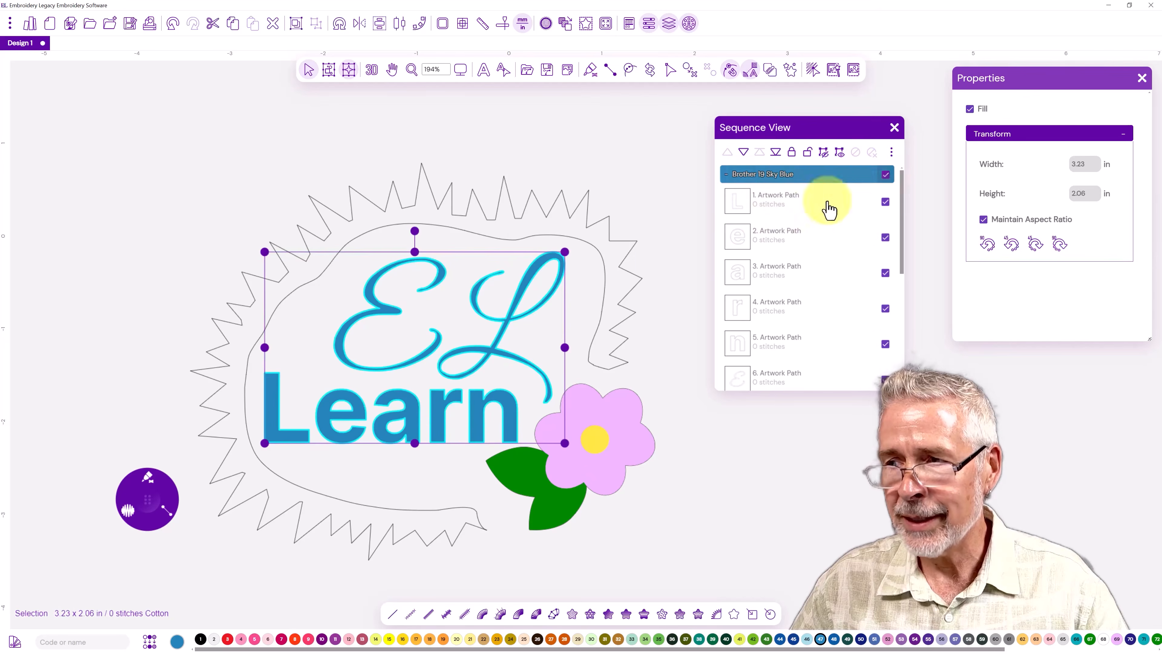
pyautogui.click(970, 108)
pyautogui.click(665, 126)
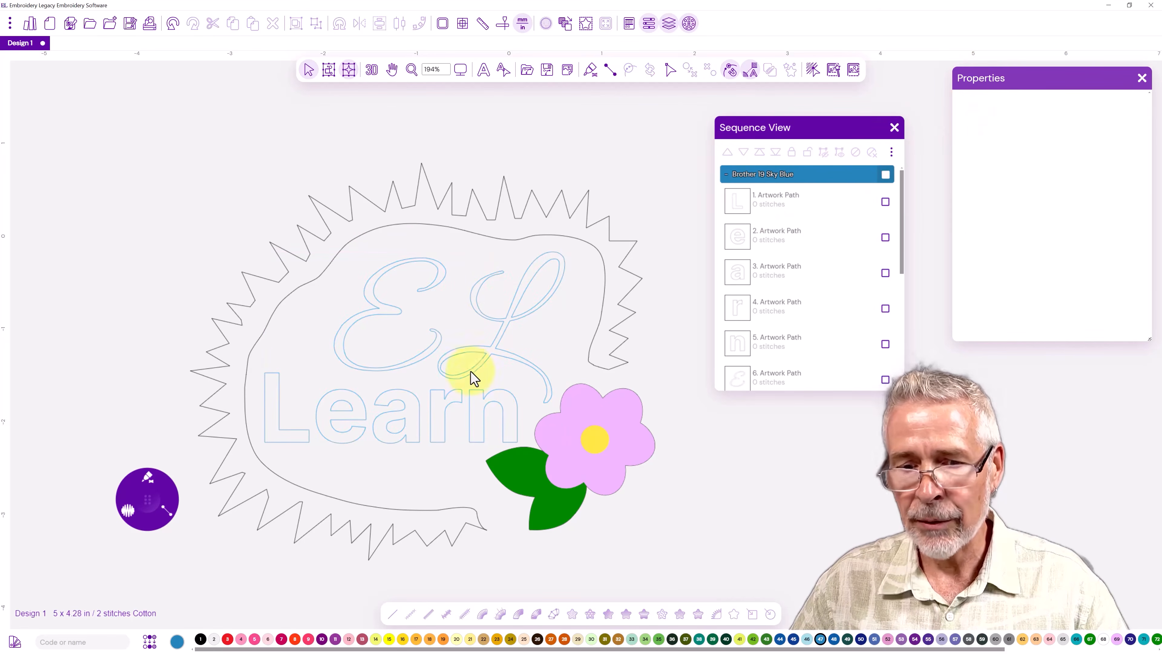
# - Recolor the jagged border path around the lettering to Brother 209 Tangerine
pyautogui.click(606, 265)
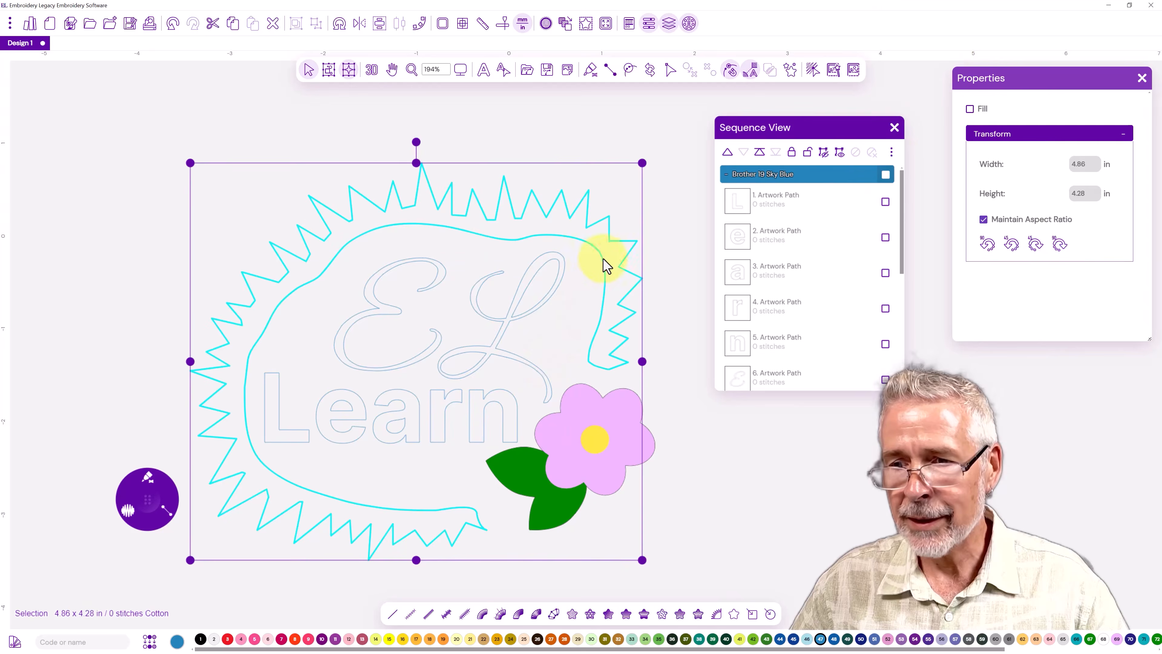
pyautogui.moveTo(903, 212); pyautogui.dragTo(899, 336)
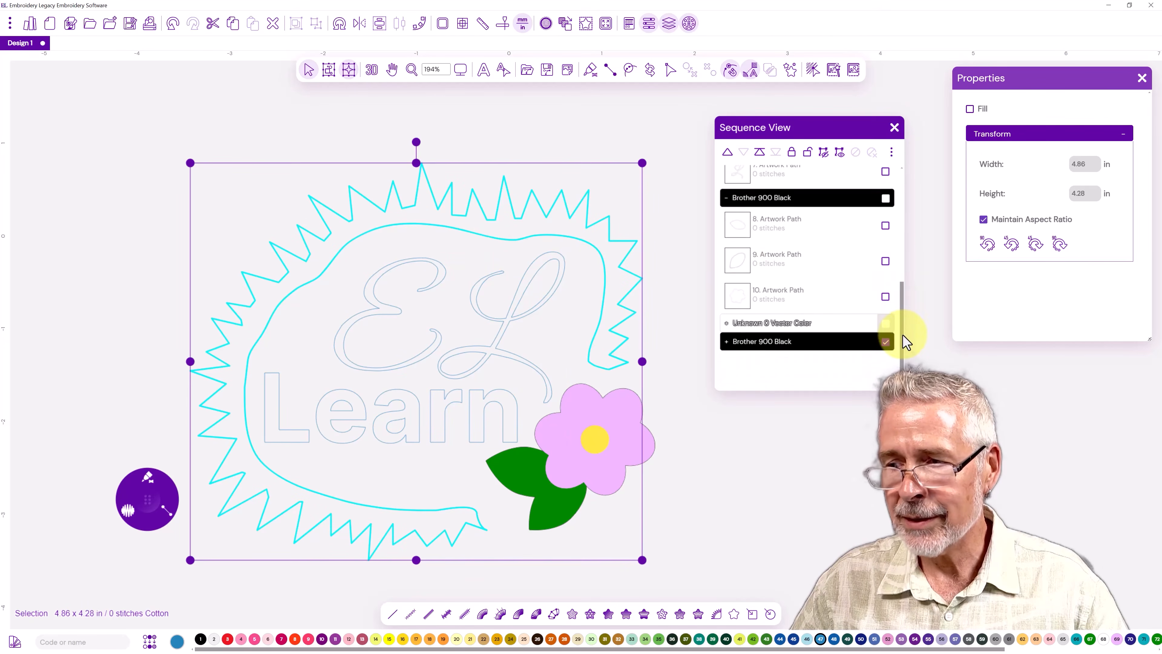
pyautogui.click(727, 342)
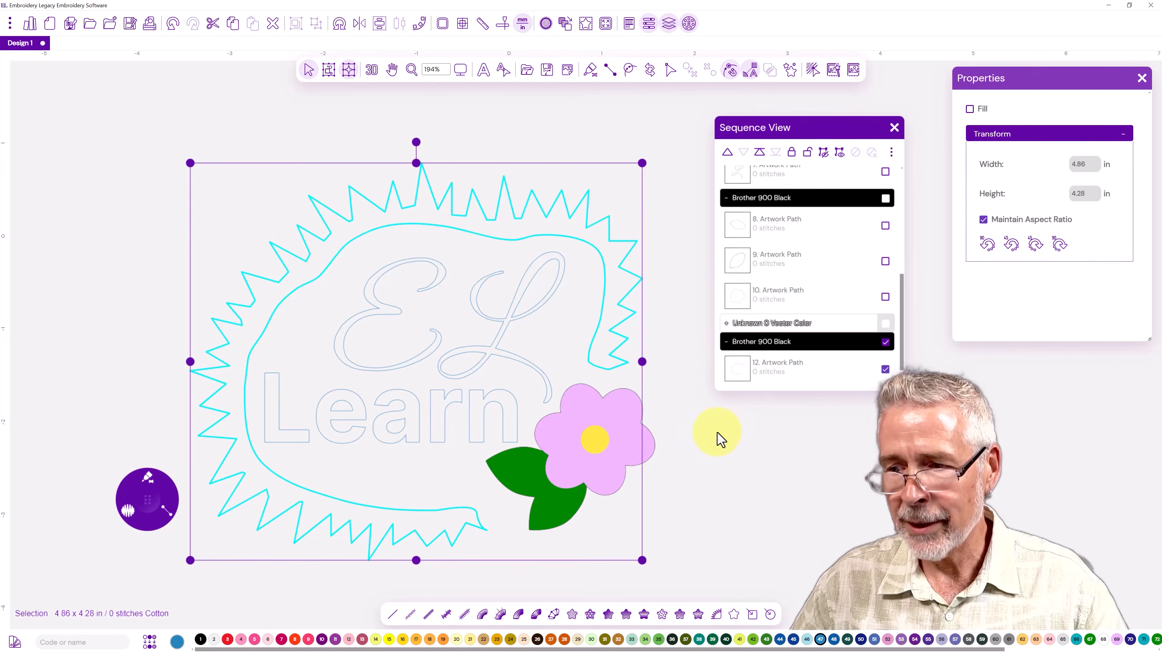
pyautogui.click(443, 640)
pyautogui.click(783, 484)
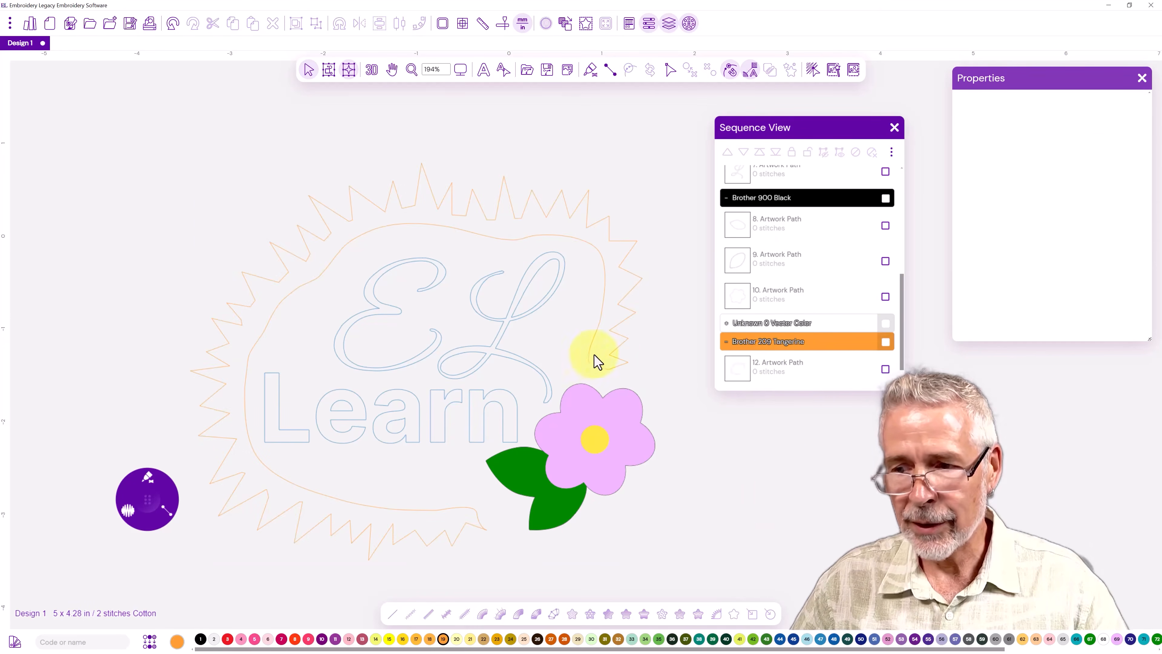
# - Recolor the flower's center circle to Brother 205 Yellow and remove its fill
pyautogui.click(726, 323)
pyautogui.click(737, 357)
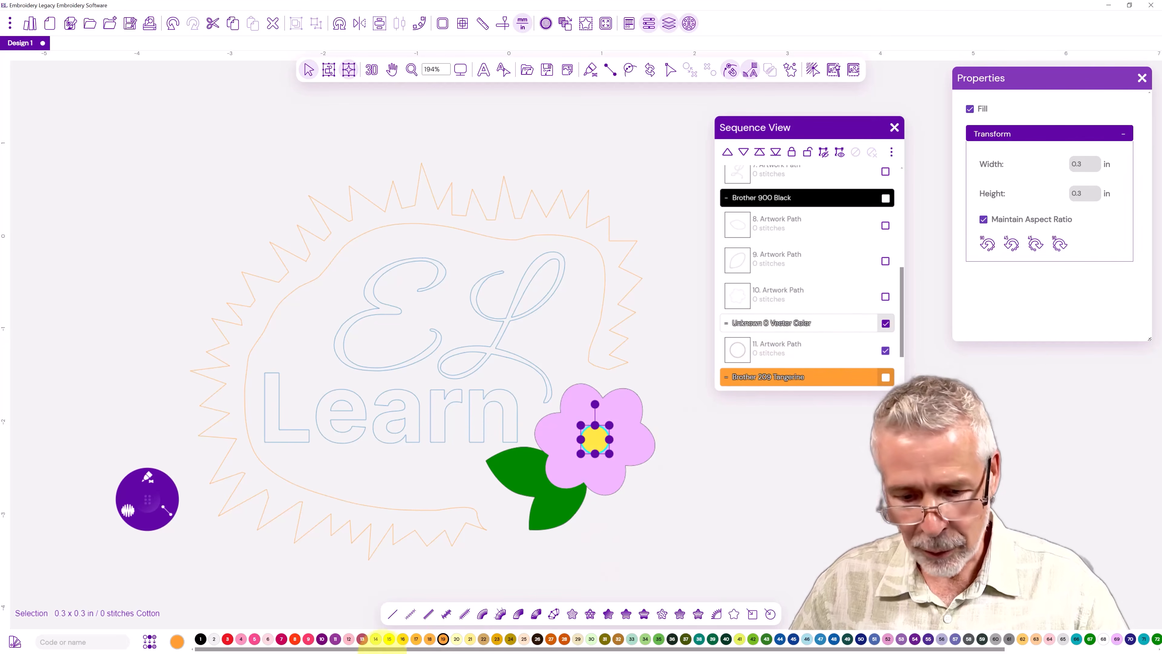
pyautogui.click(390, 640)
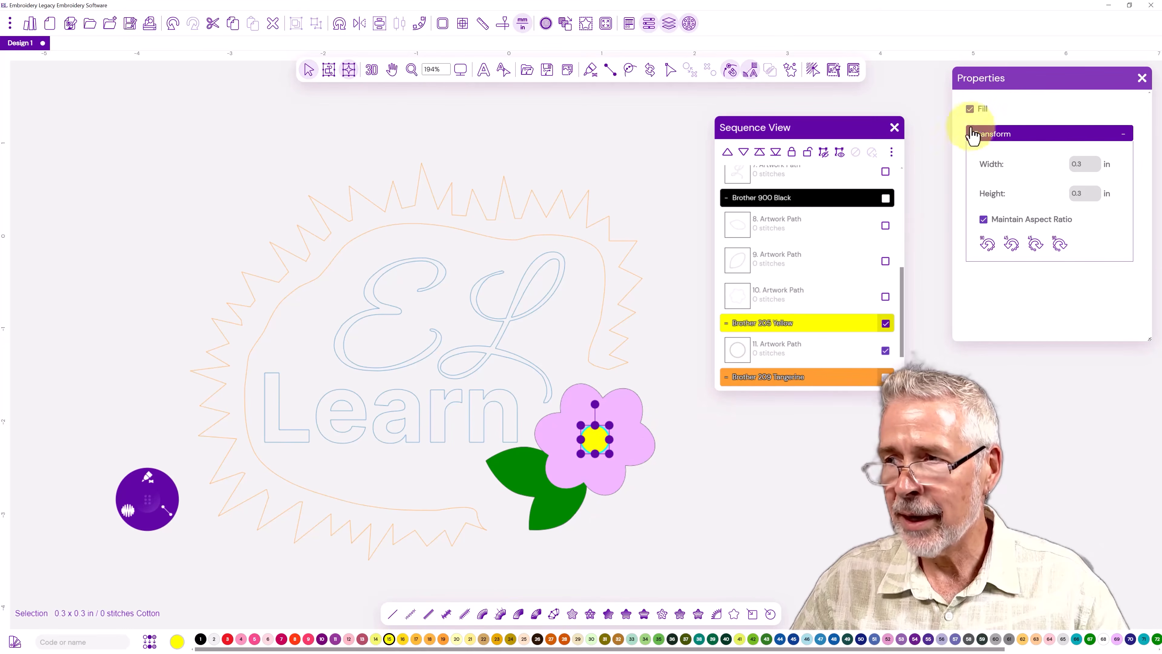
pyautogui.click(969, 110)
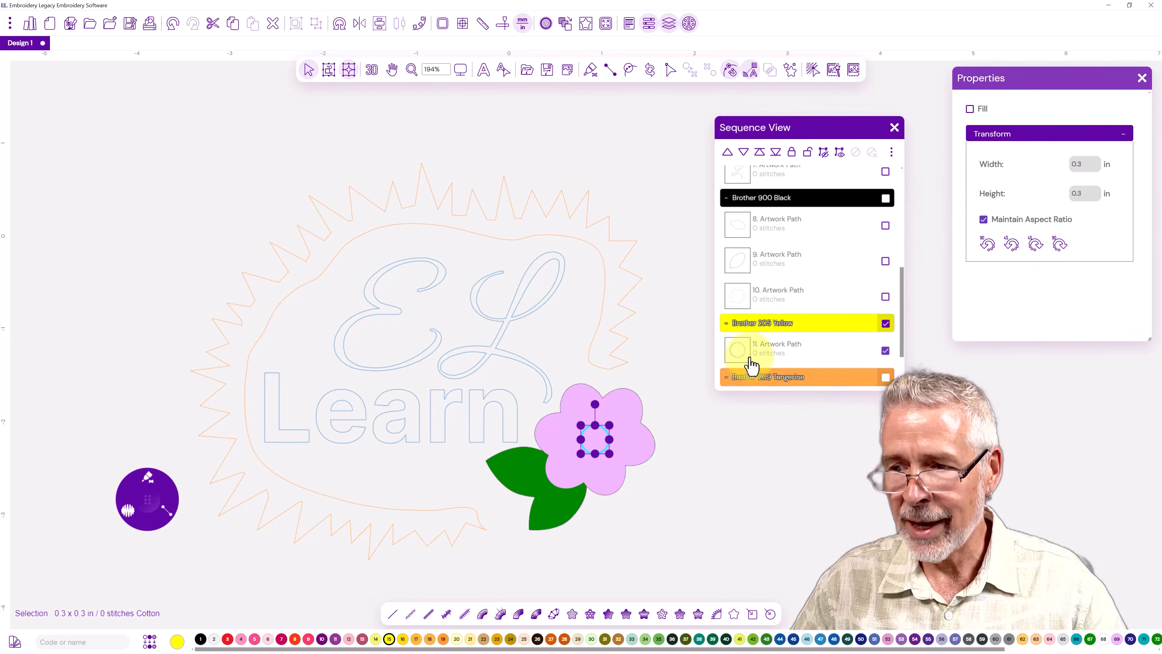
# - Duplicate the flower's center circle by copying and pasting it, and expand the copy's color group at the end of the sequence
pyautogui.scroll(2, 745, 366)
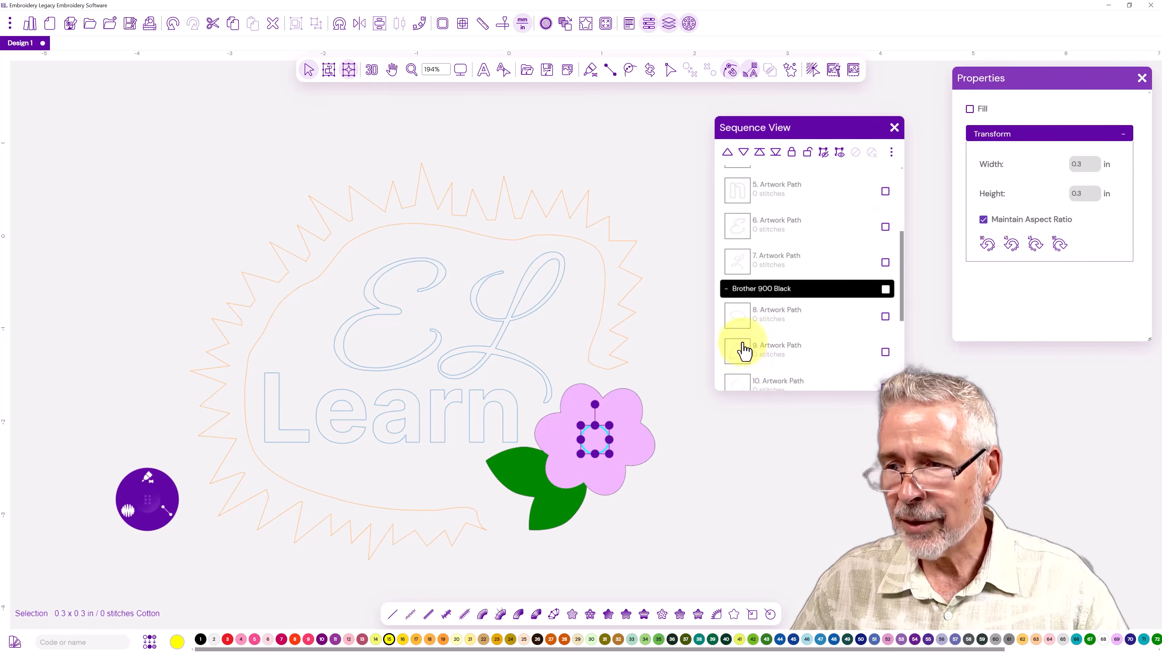
pyautogui.scroll(-2, 745, 357)
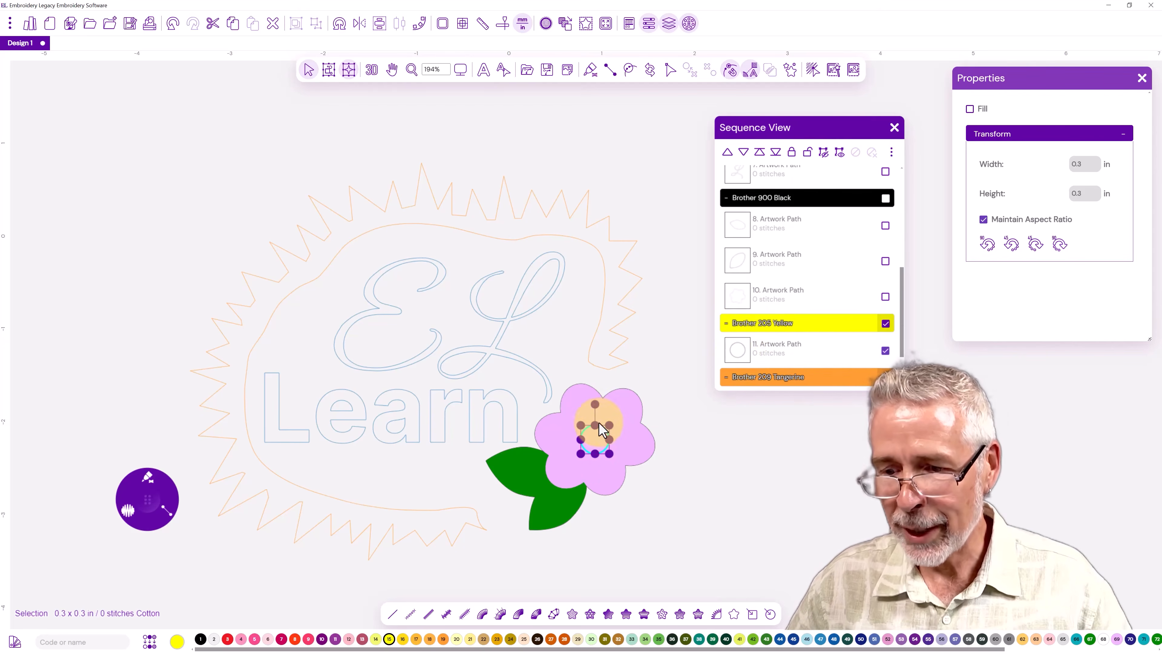
pyautogui.rightClick(606, 434)
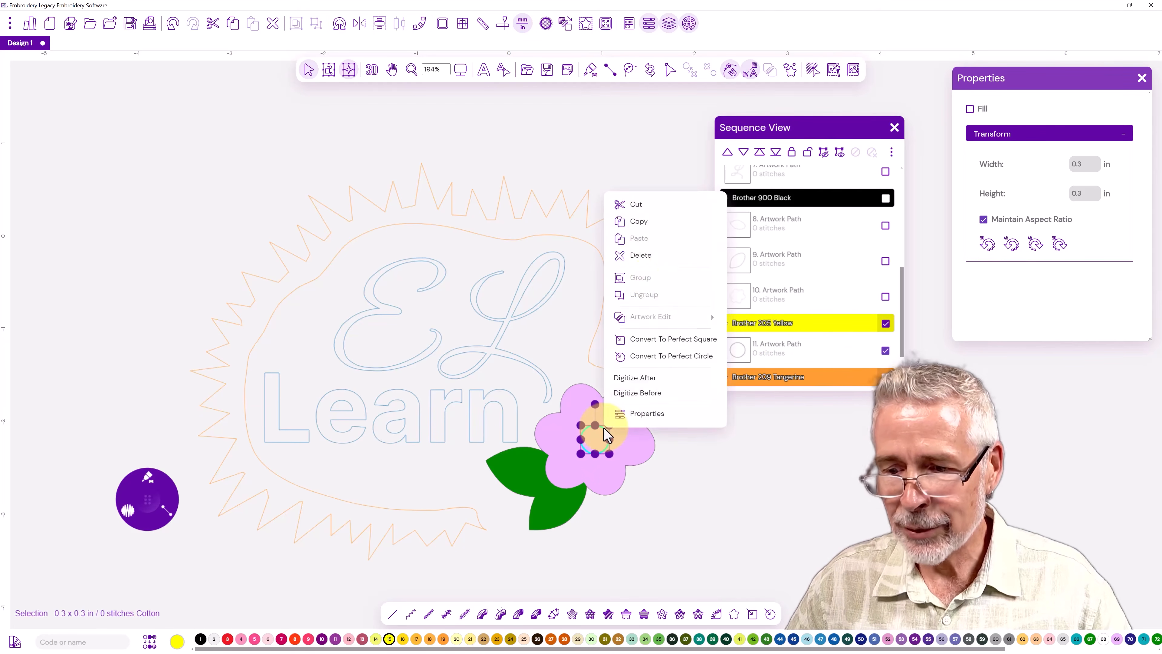
pyautogui.click(639, 222)
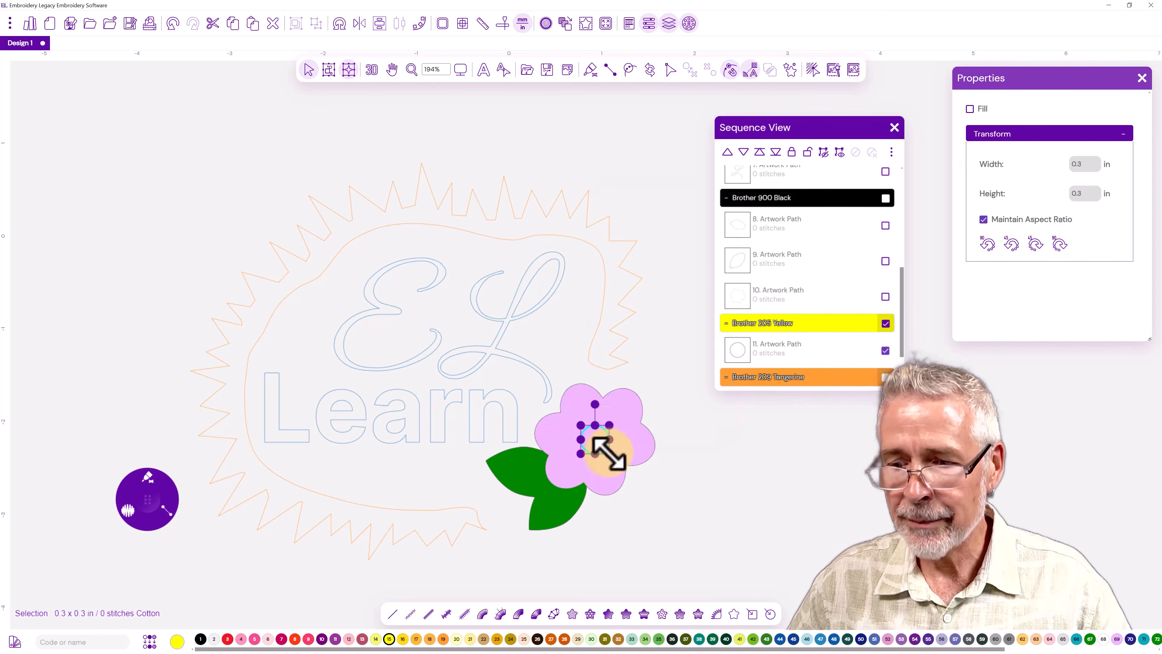
pyautogui.rightClick(605, 430)
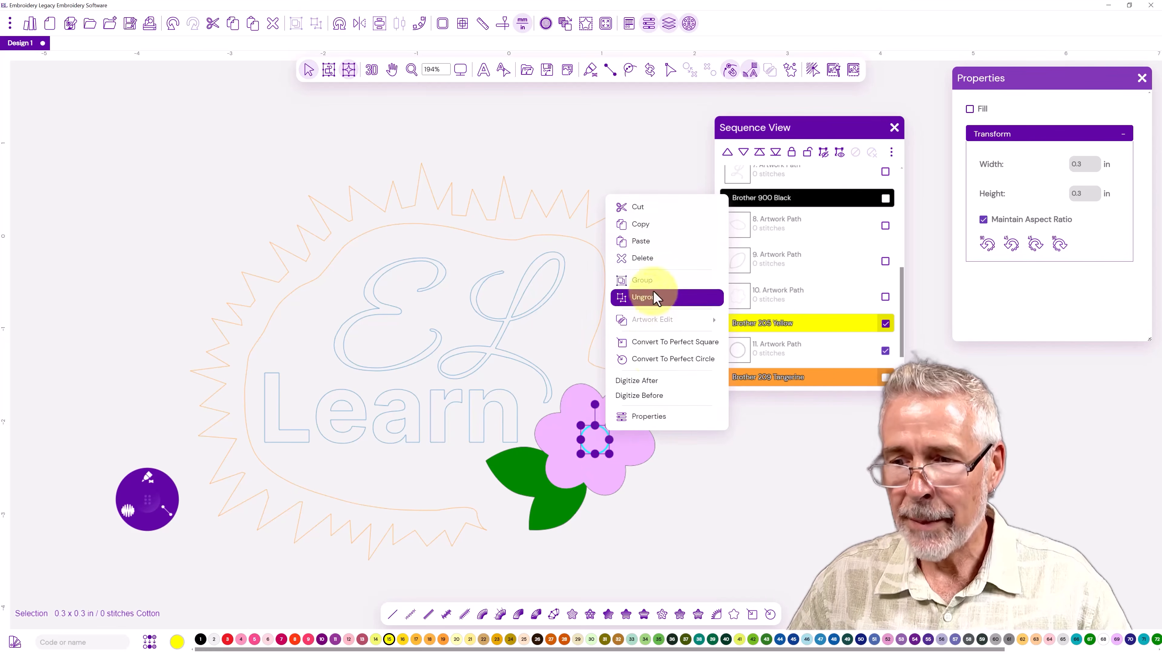
pyautogui.click(645, 242)
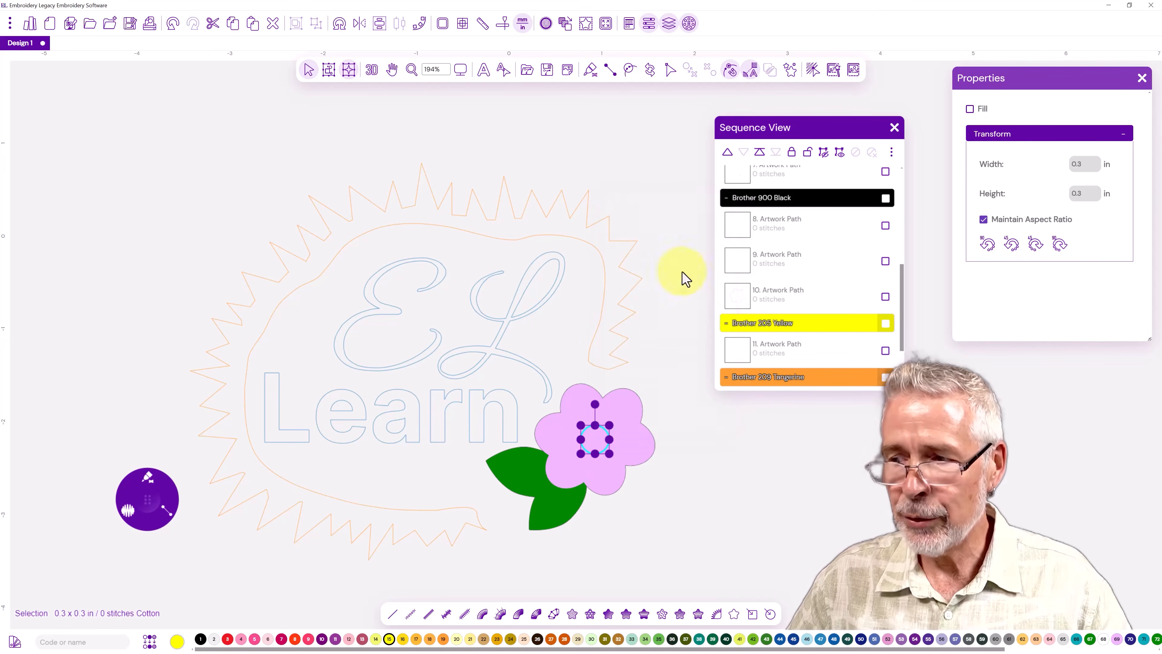
pyautogui.scroll(-3, 765, 316)
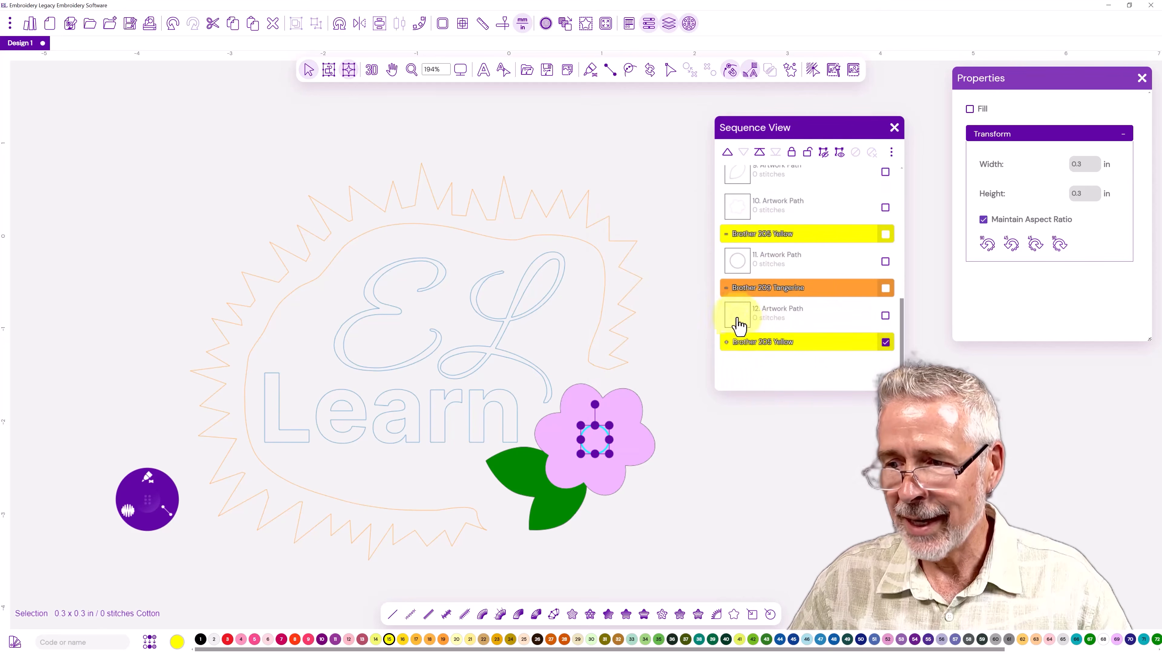
pyautogui.click(727, 343)
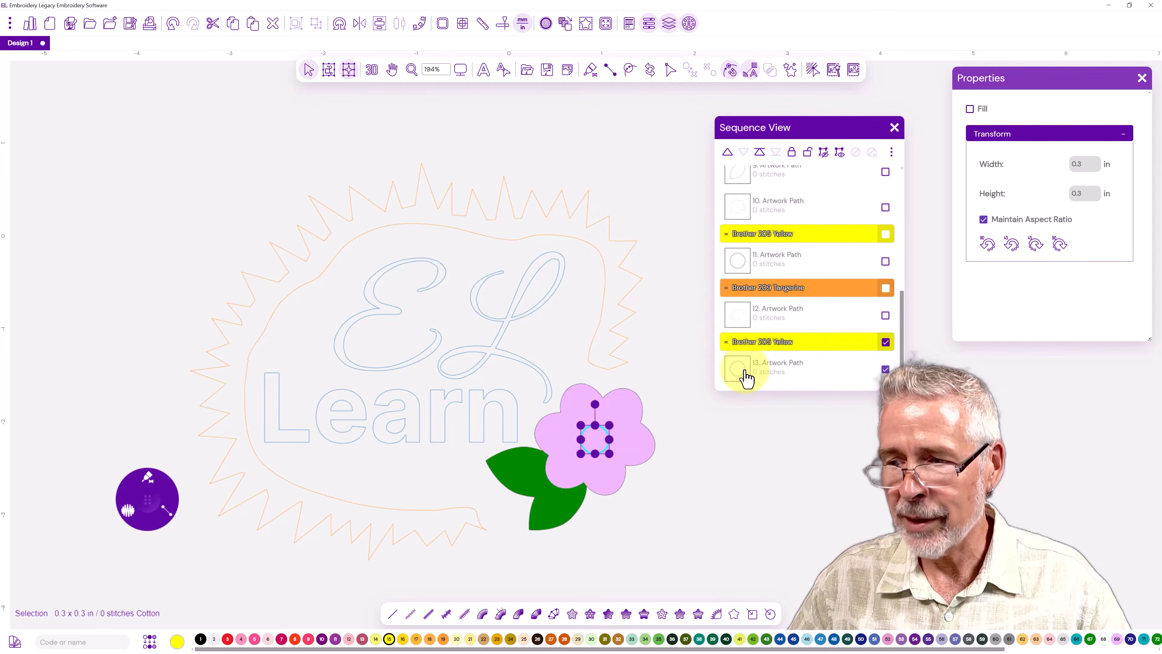
# - Recolor the flower's petals path and the copied center circle together to Brother 620 Magenta
pyautogui.scroll(1, 860, 316)
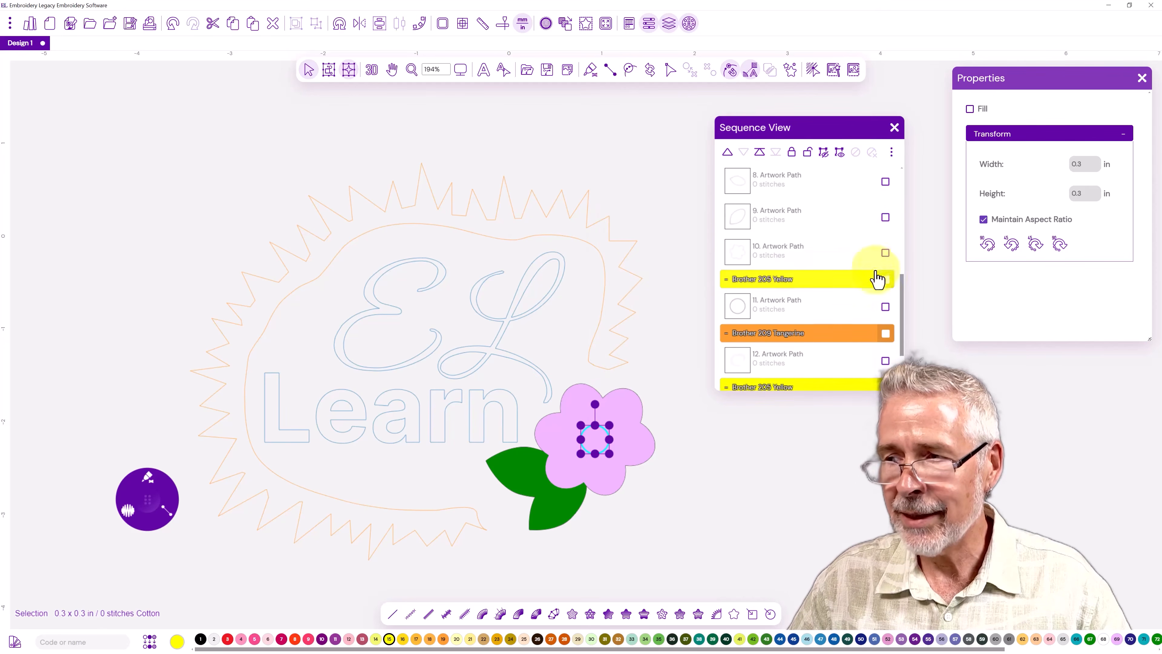
pyautogui.click(885, 253)
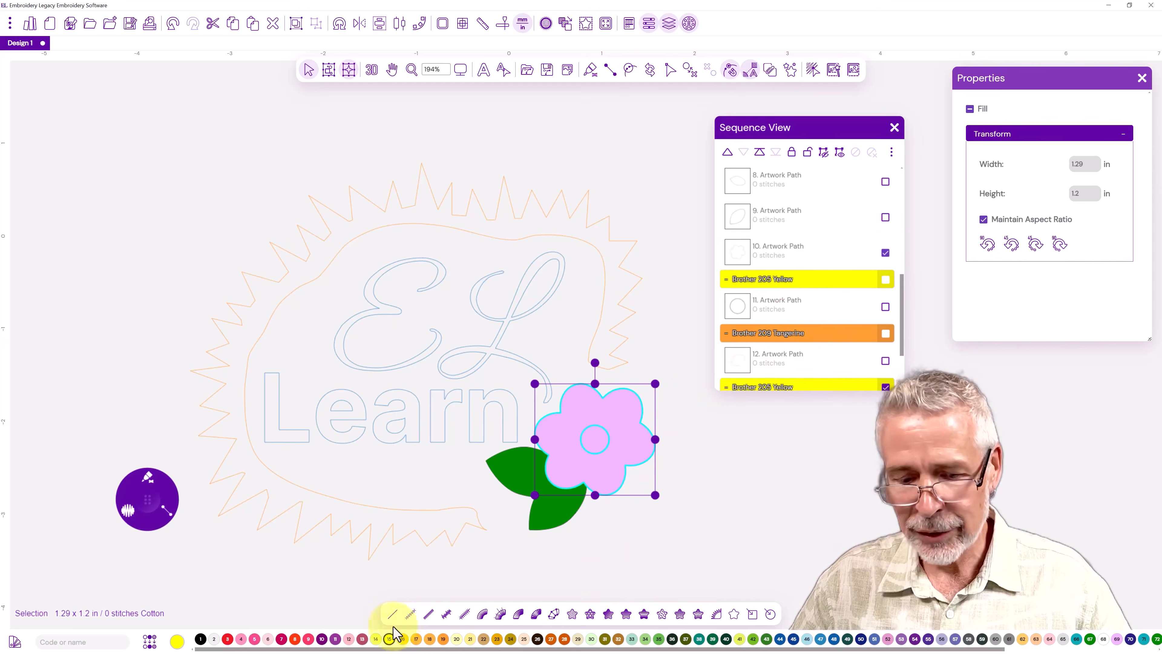
pyautogui.click(335, 639)
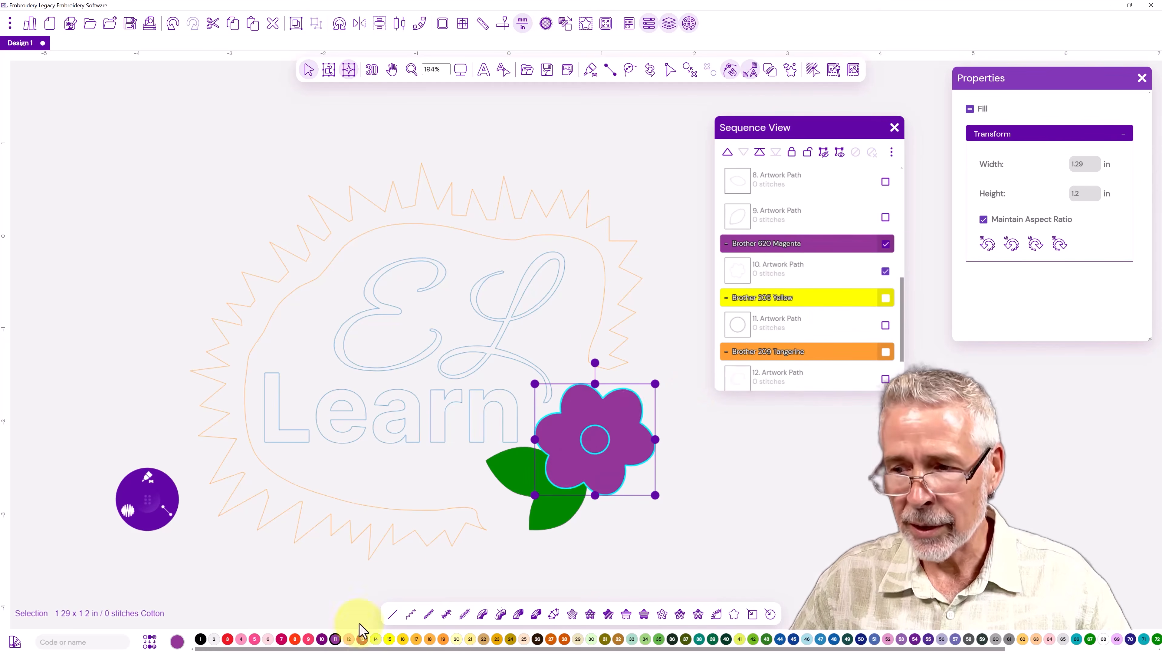
# - Combine the magenta petals with the copied circle so the circle cuts a hole in the flower's center
pyautogui.scroll(-1, 796, 328)
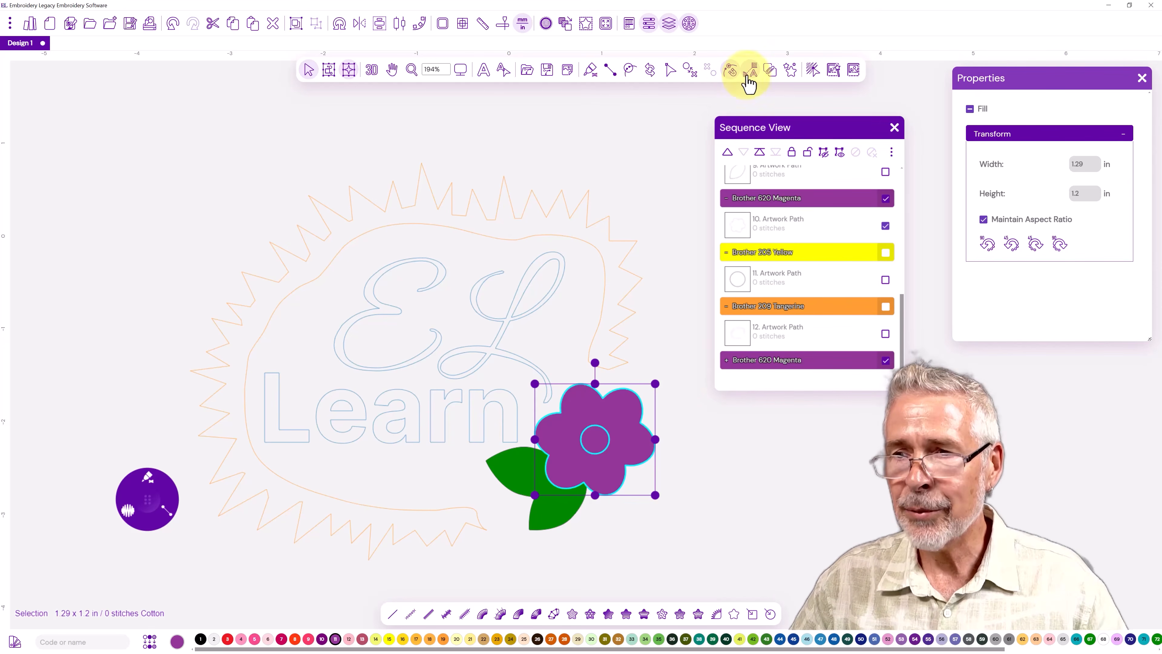
pyautogui.click(770, 72)
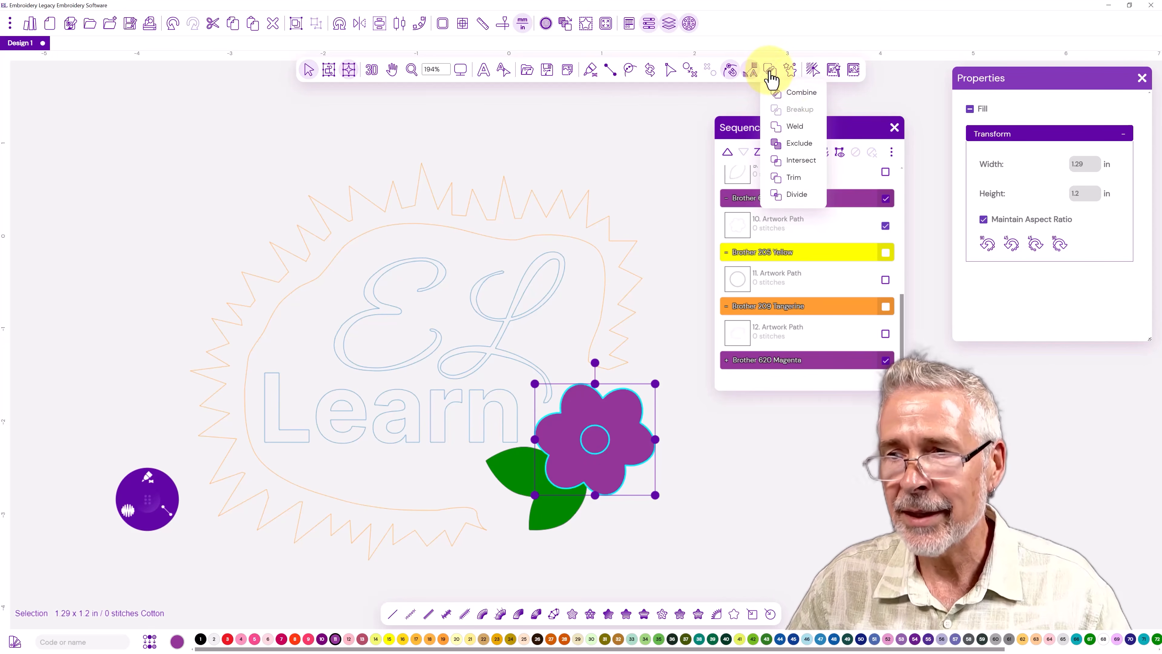
pyautogui.click(687, 71)
pyautogui.click(689, 72)
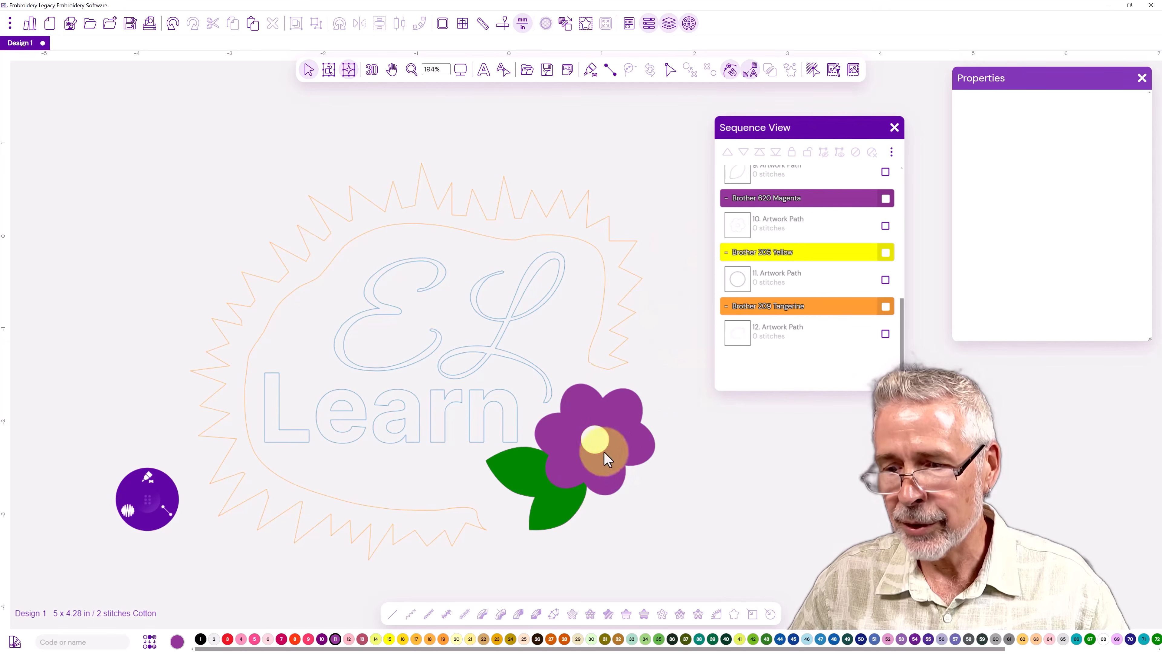
# - Fill the petals and yellow center circle to check the cut-out, and remove the fill from both, leaving outlines
pyautogui.click(767, 227)
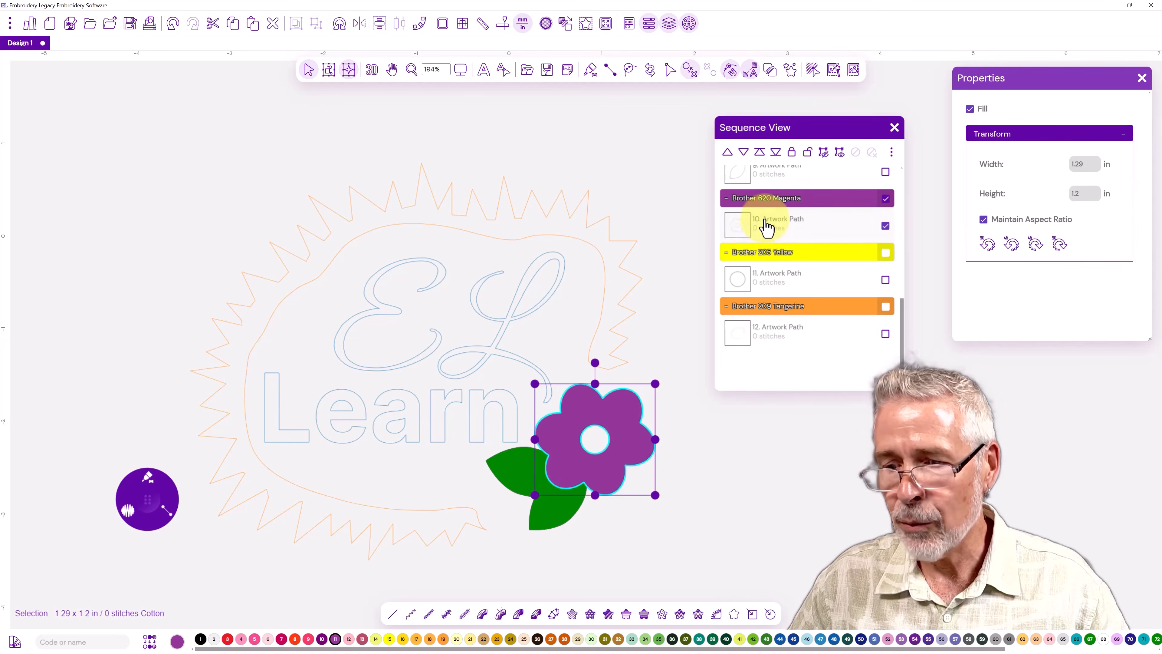
pyautogui.click(767, 288)
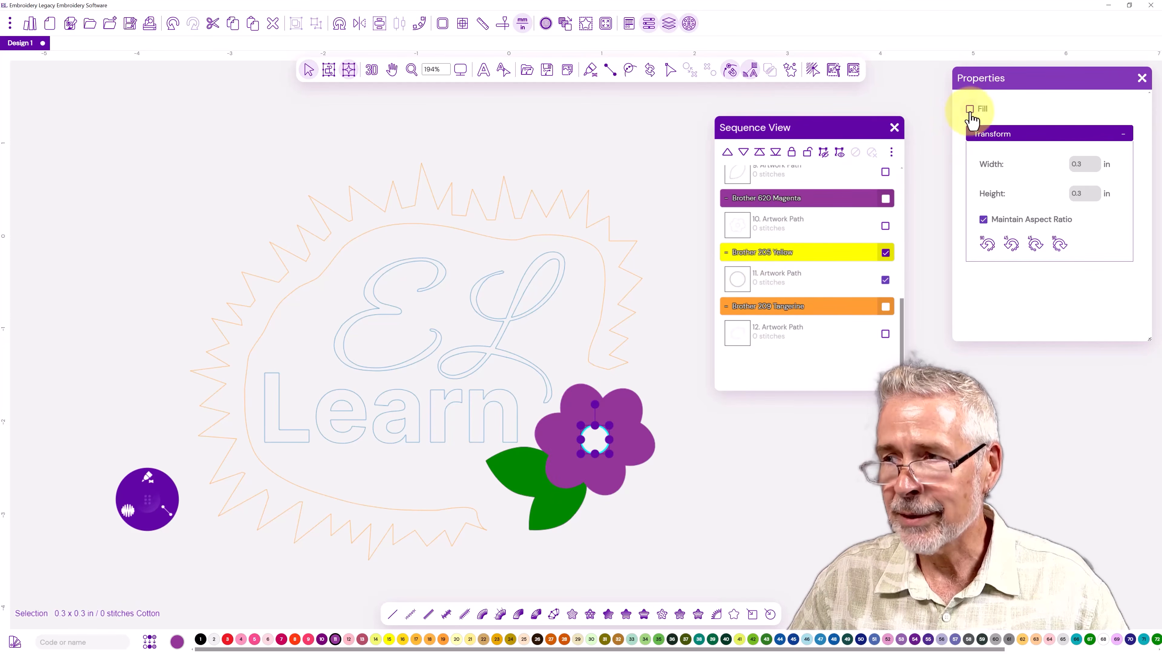
pyautogui.click(970, 109)
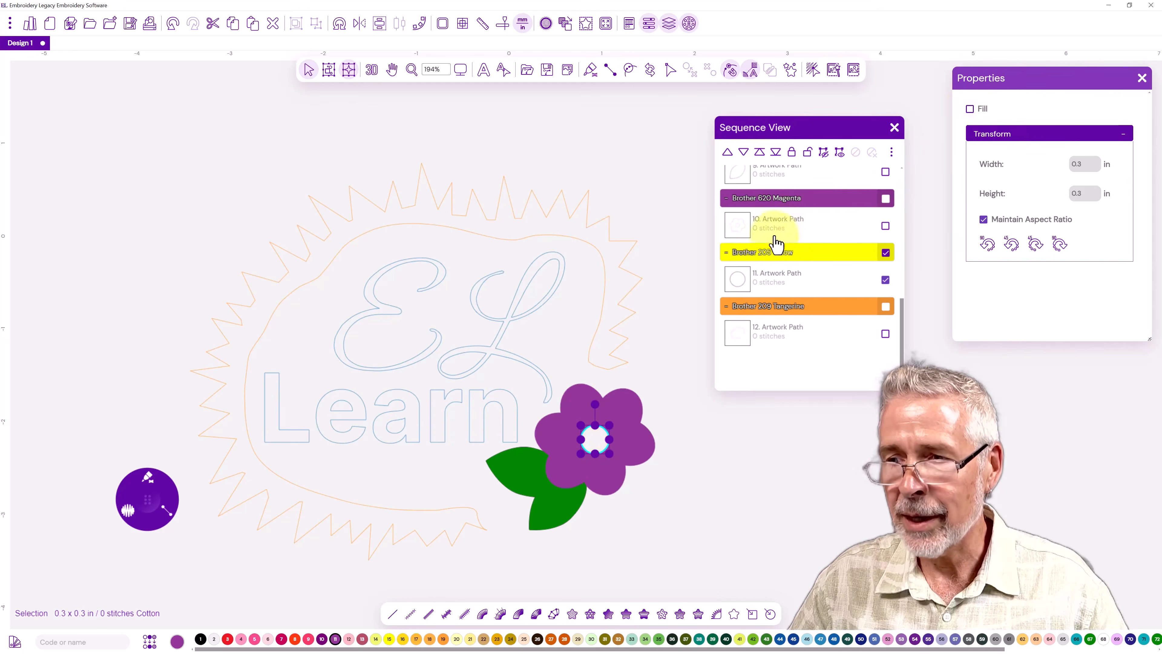
pyautogui.click(885, 226)
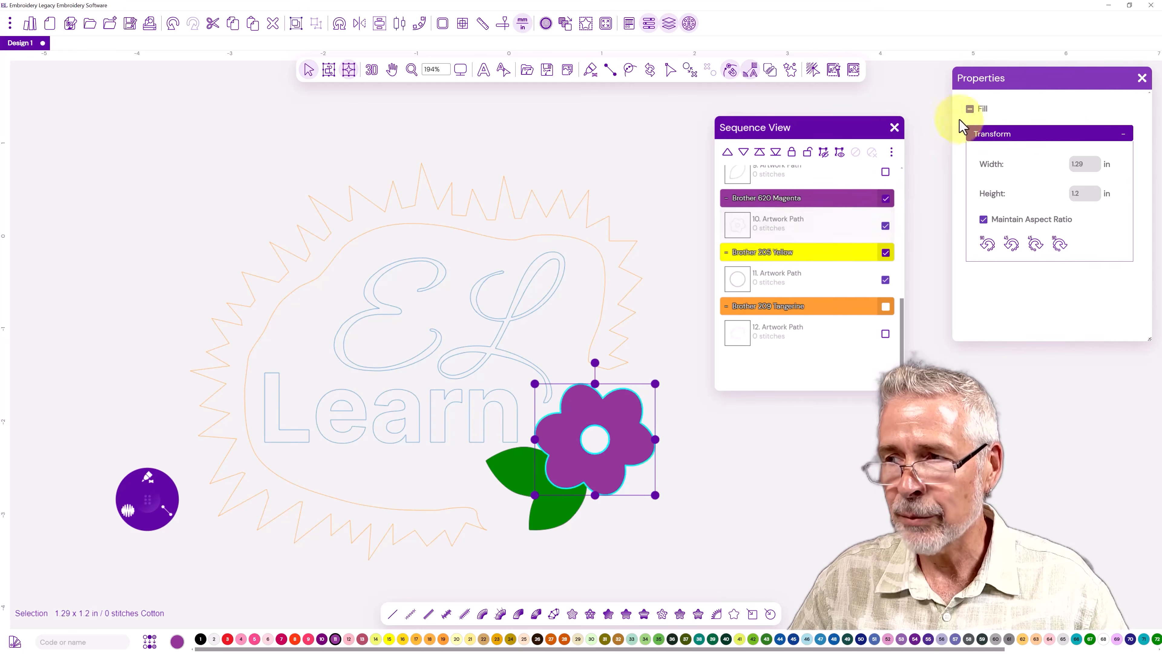
pyautogui.click(970, 110)
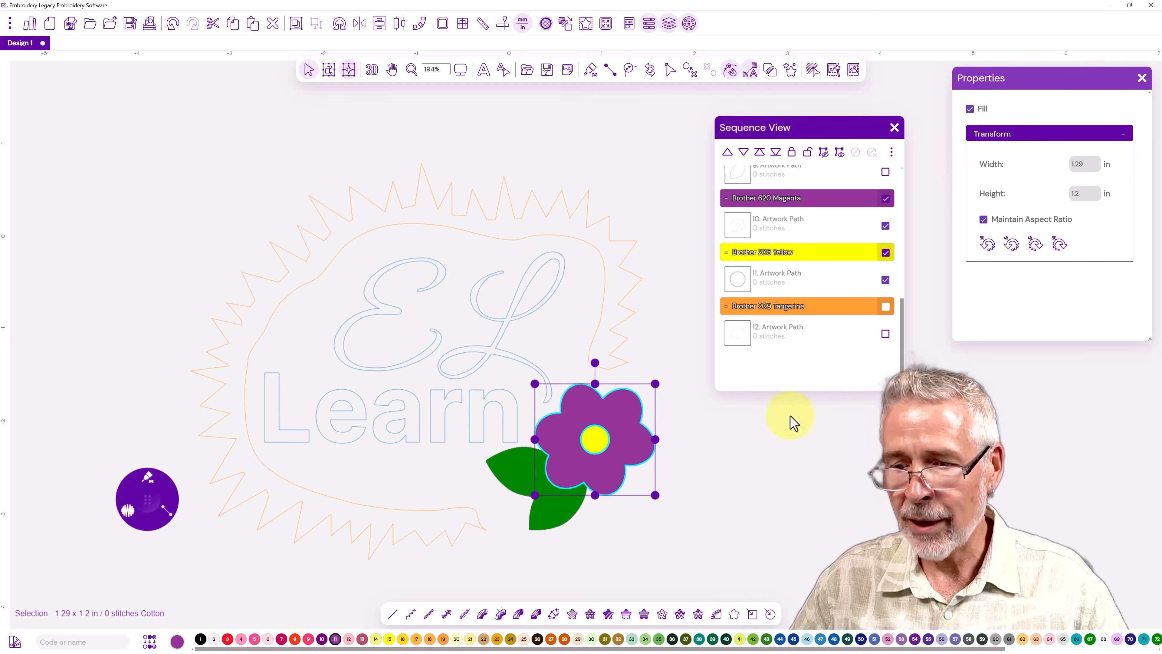
pyautogui.click(969, 111)
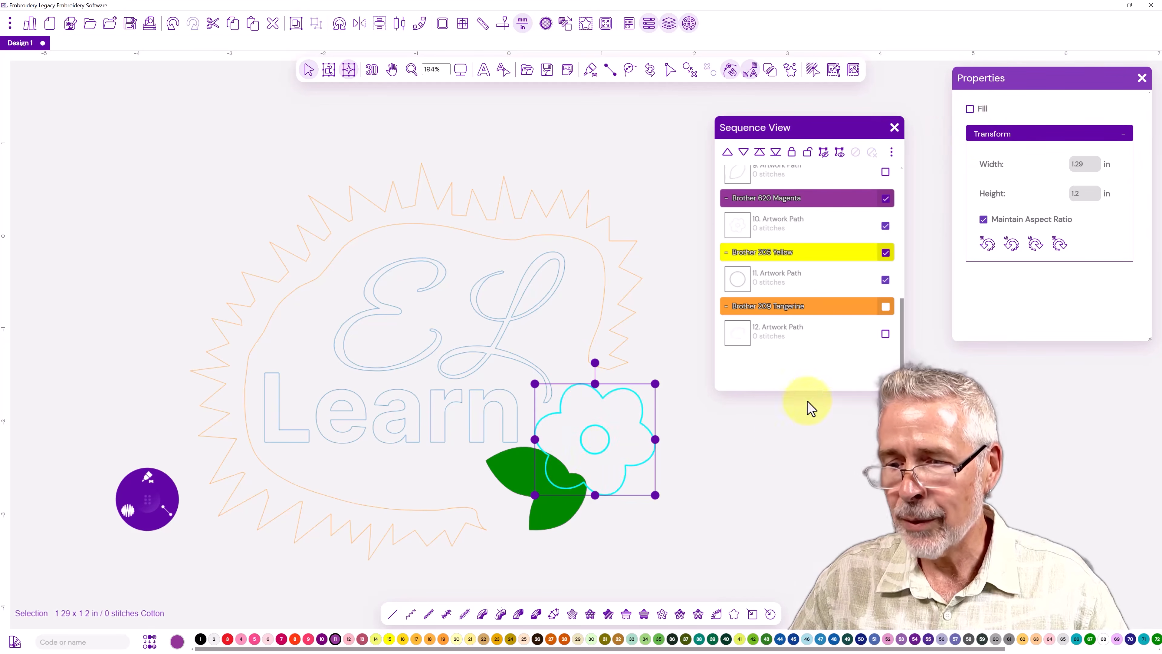
pyautogui.click(782, 462)
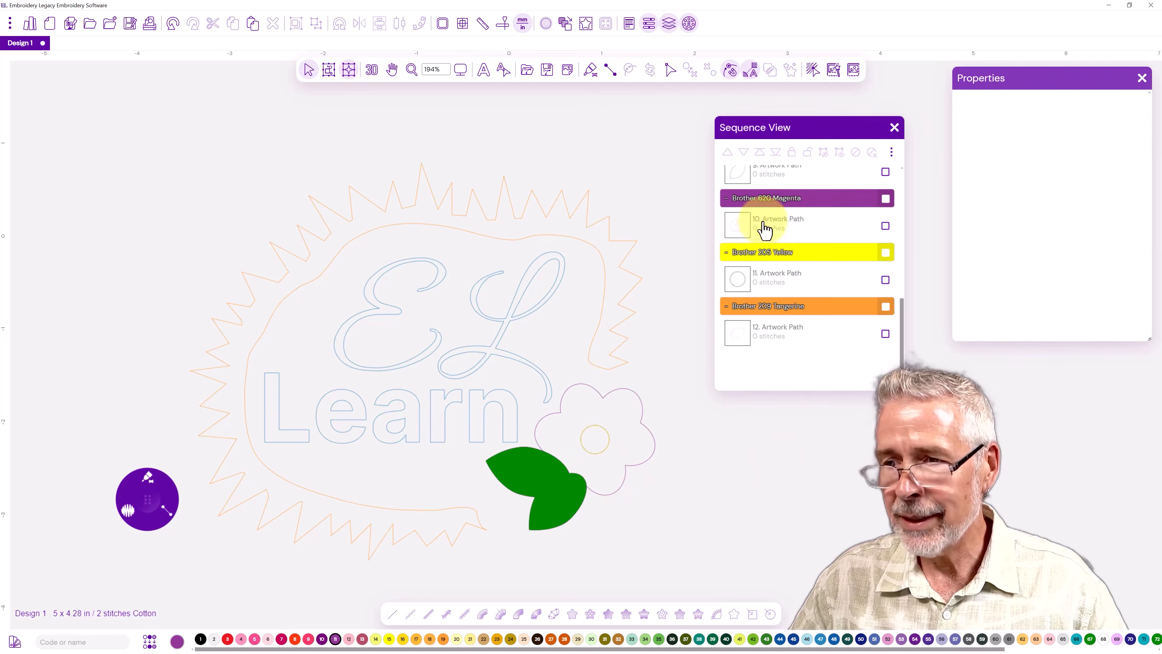
# - Recolor both leaf paths to Brother 509 Leaf Green and remove their fill
pyautogui.scroll(3, 753, 281)
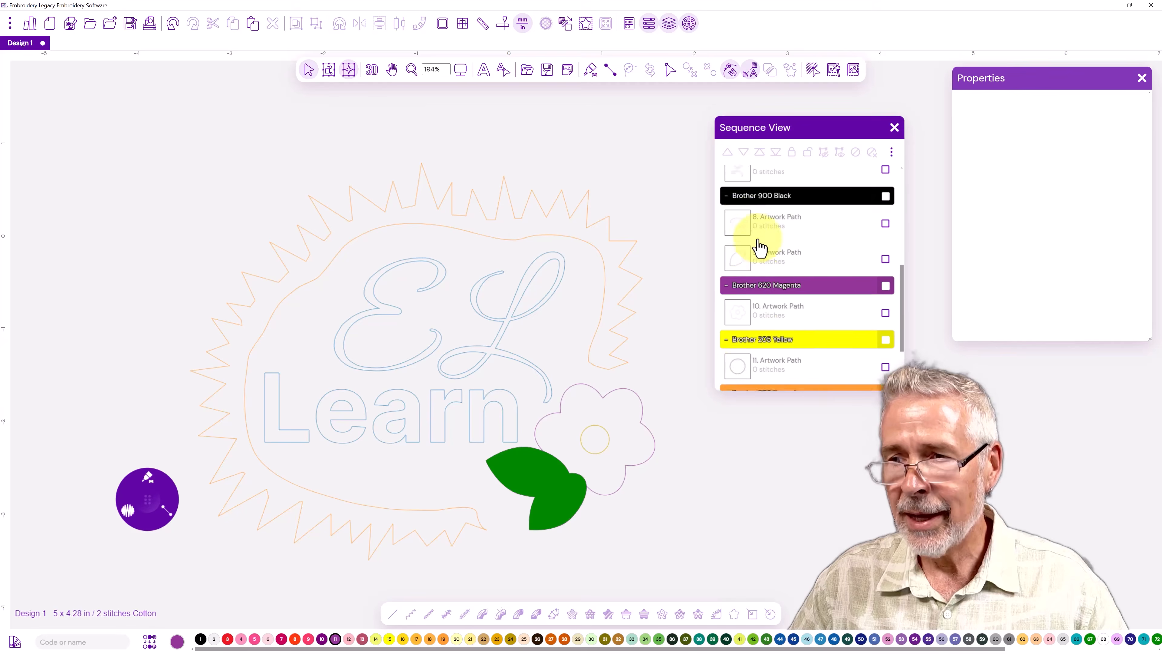
pyautogui.click(745, 277)
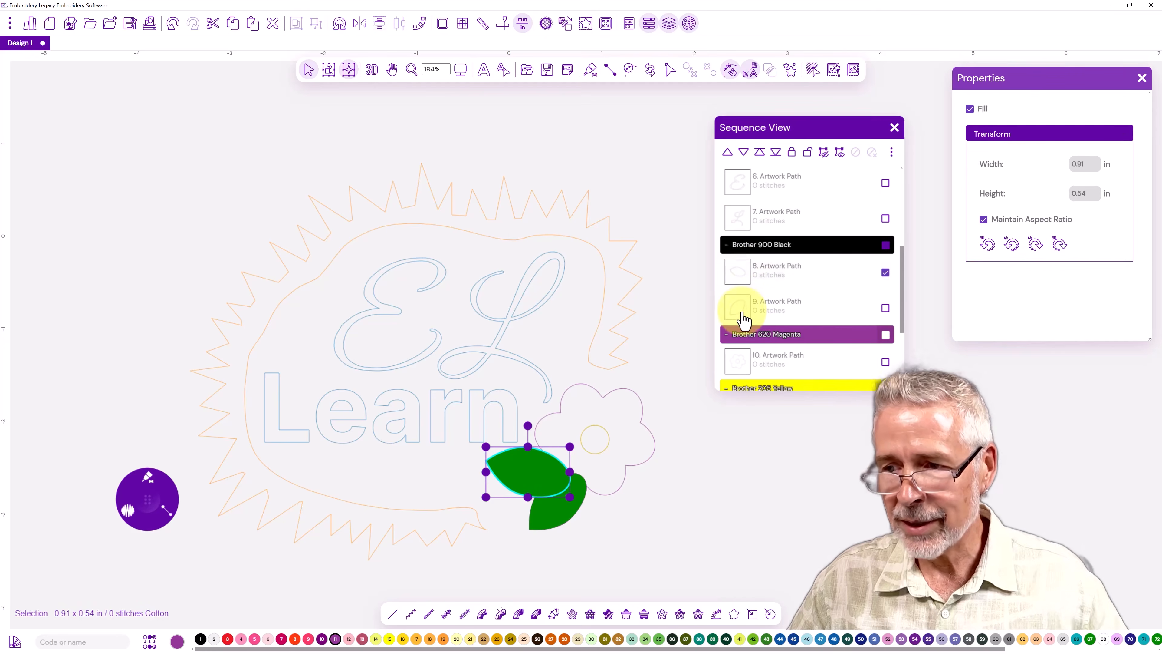
pyautogui.click(744, 315)
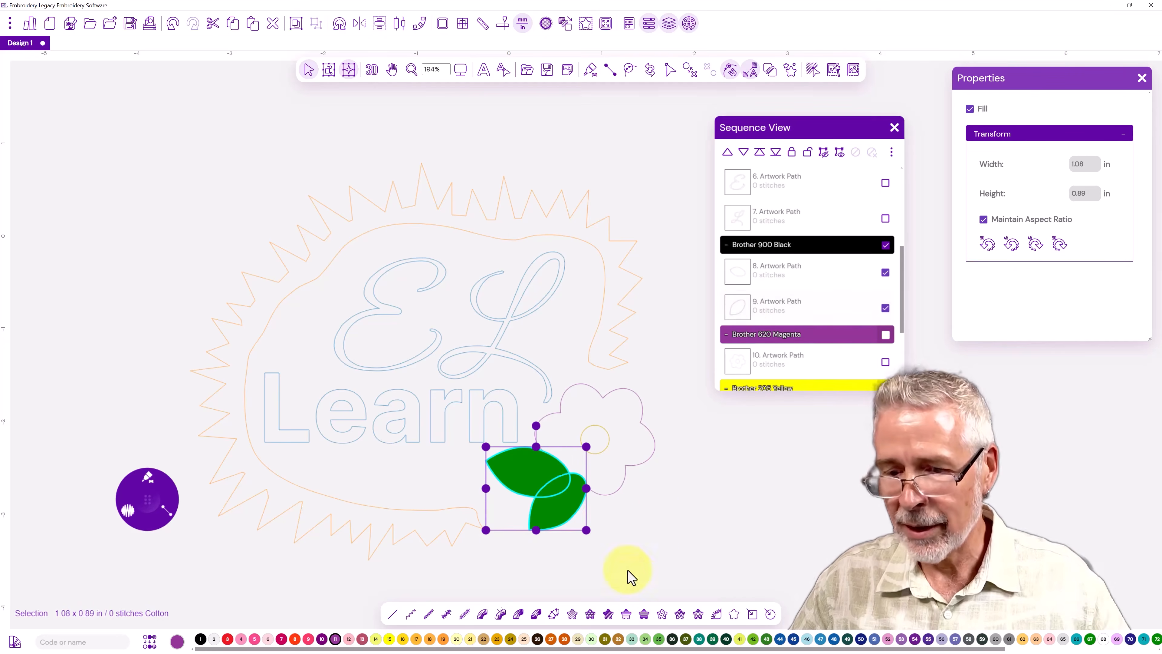
pyautogui.click(658, 639)
pyautogui.click(969, 110)
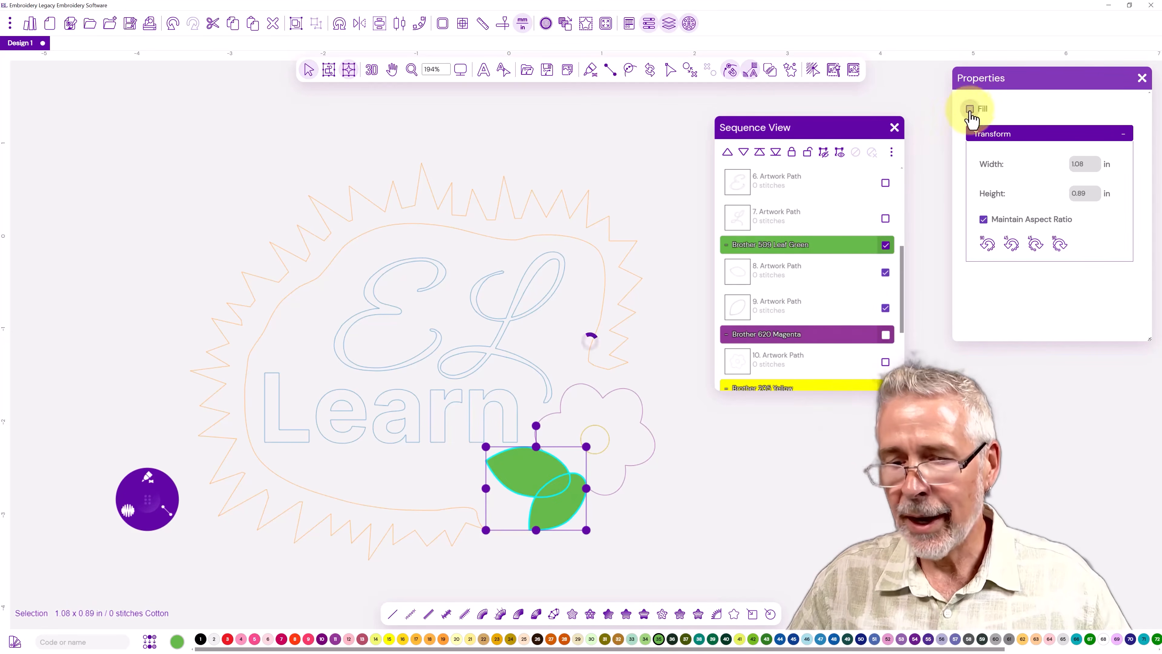
pyautogui.click(692, 519)
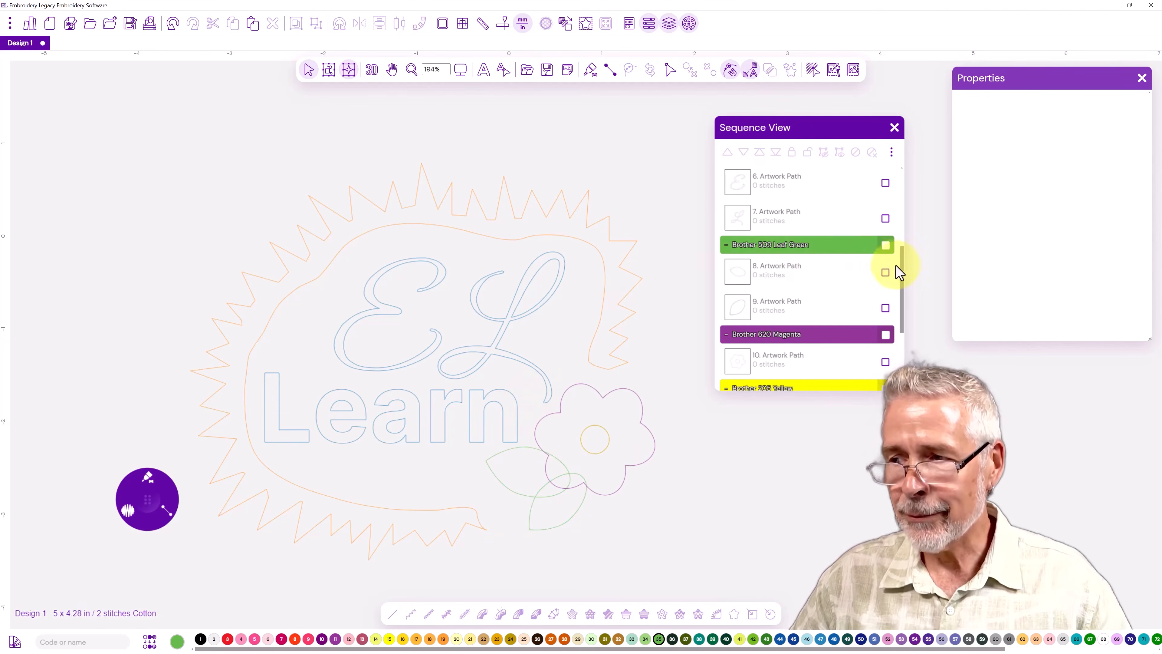
# - Move the yellow center circle ahead of the magenta flower petals in the sequence
pyautogui.moveTo(902, 266); pyautogui.dragTo(926, 278)
pyautogui.moveTo(925, 285); pyautogui.dragTo(929, 328)
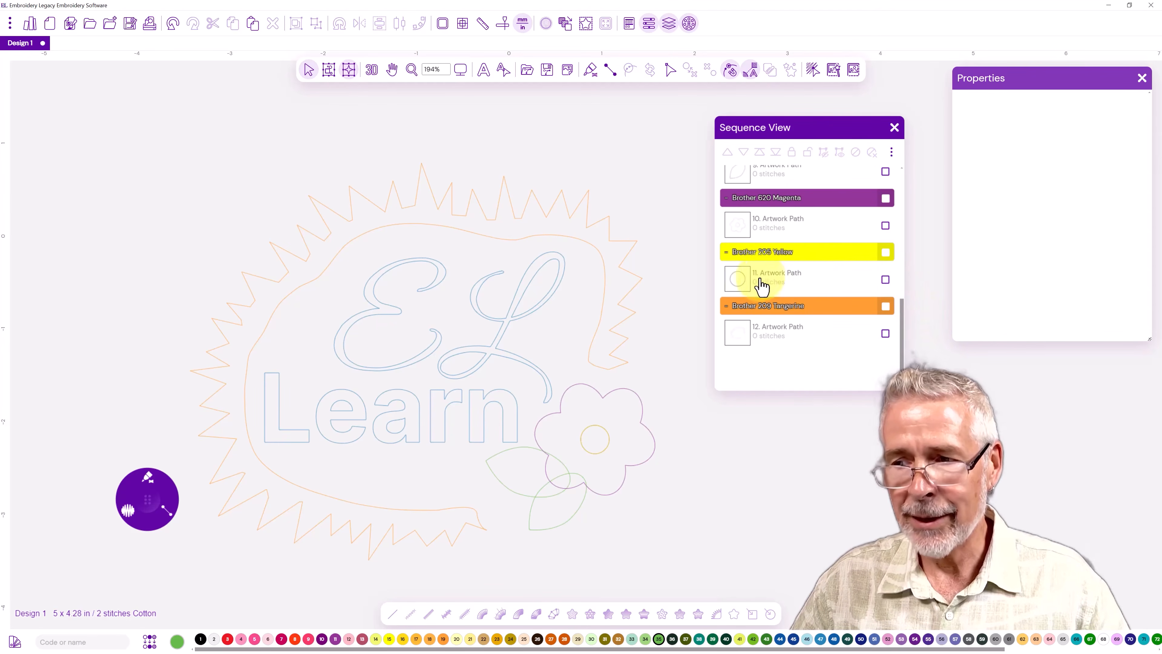
pyautogui.scroll(10, 768, 263)
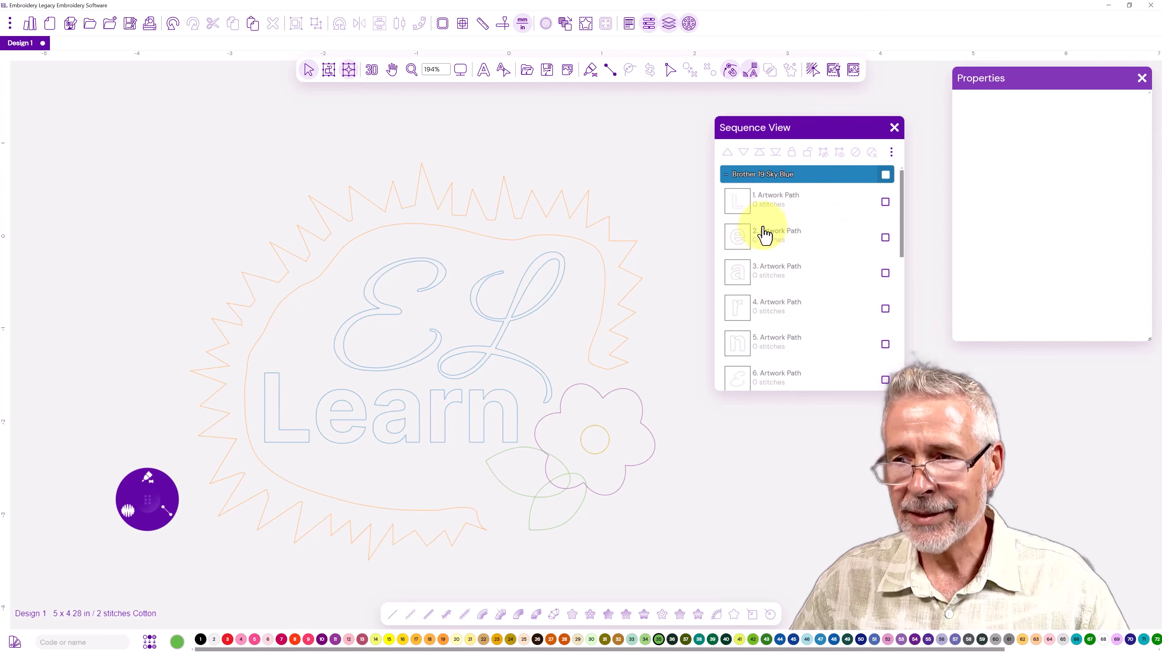
pyautogui.scroll(-3, 745, 322)
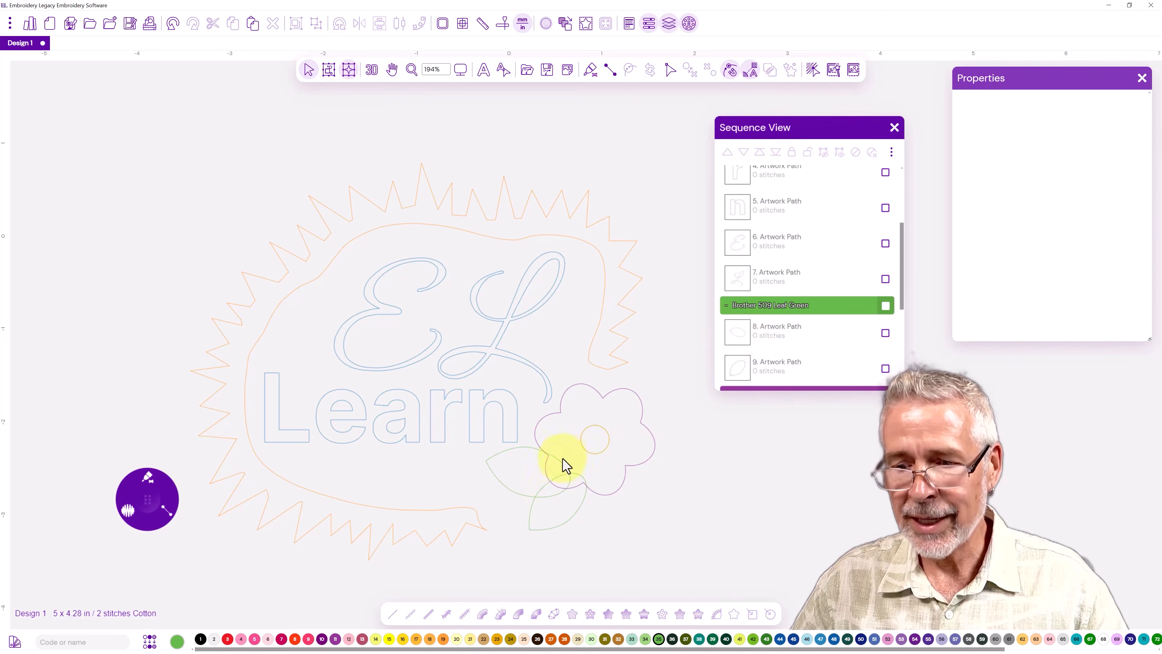
pyautogui.scroll(-3, 759, 361)
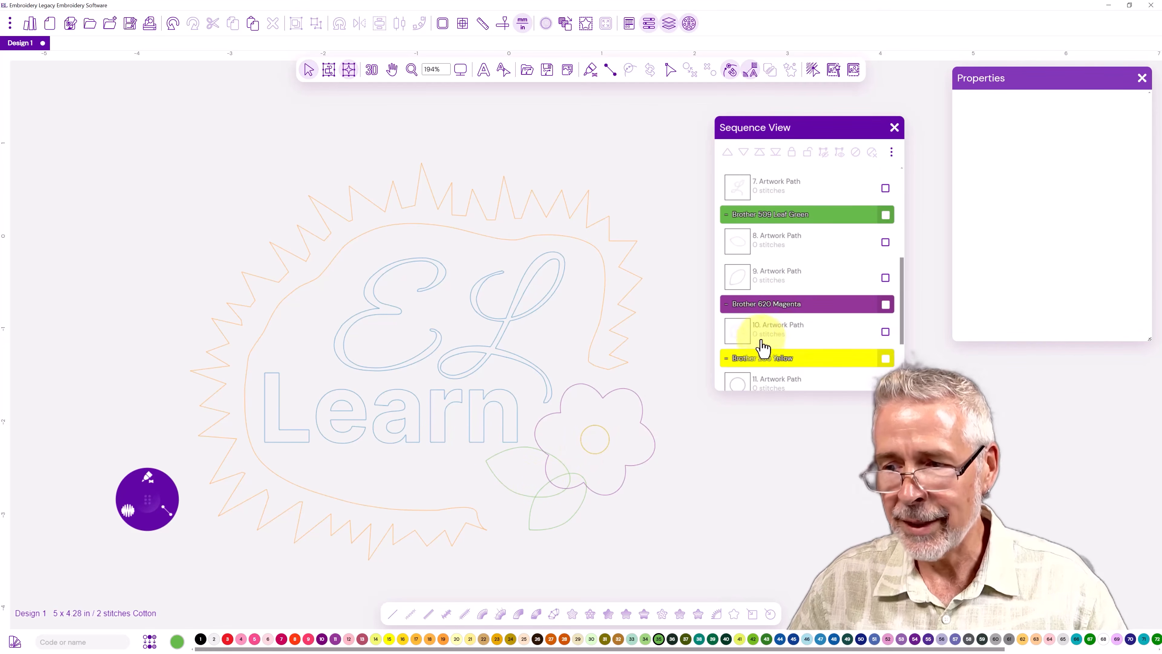
pyautogui.scroll(-1, 752, 348)
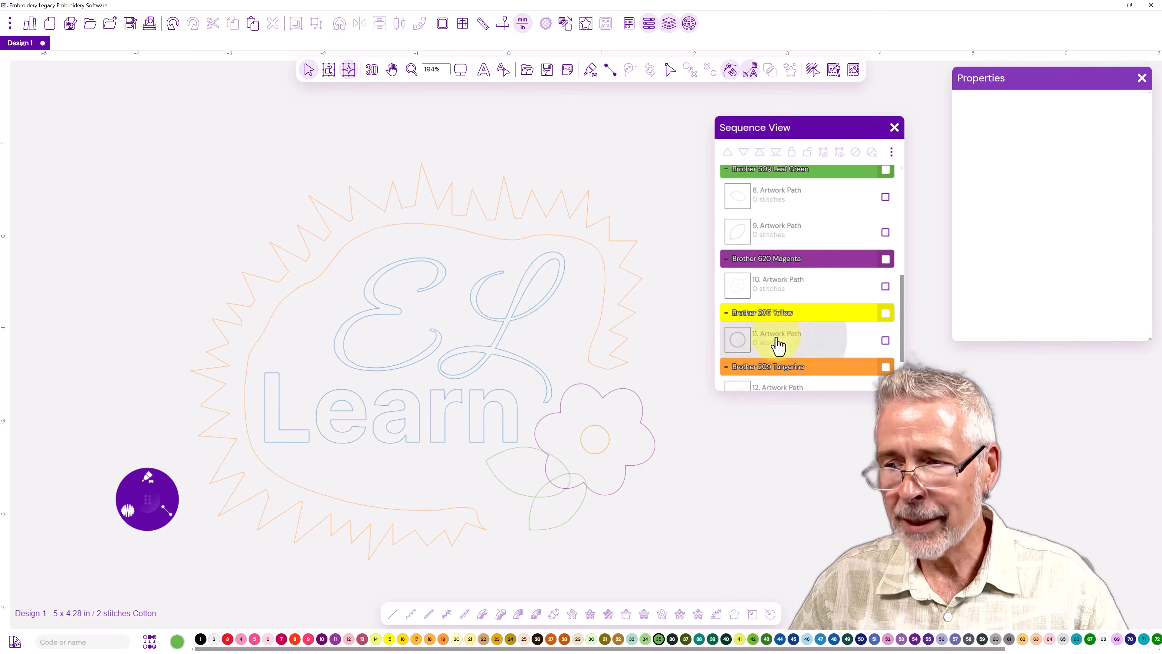
pyautogui.click(778, 340)
pyautogui.moveTo(779, 344); pyautogui.dragTo(773, 284)
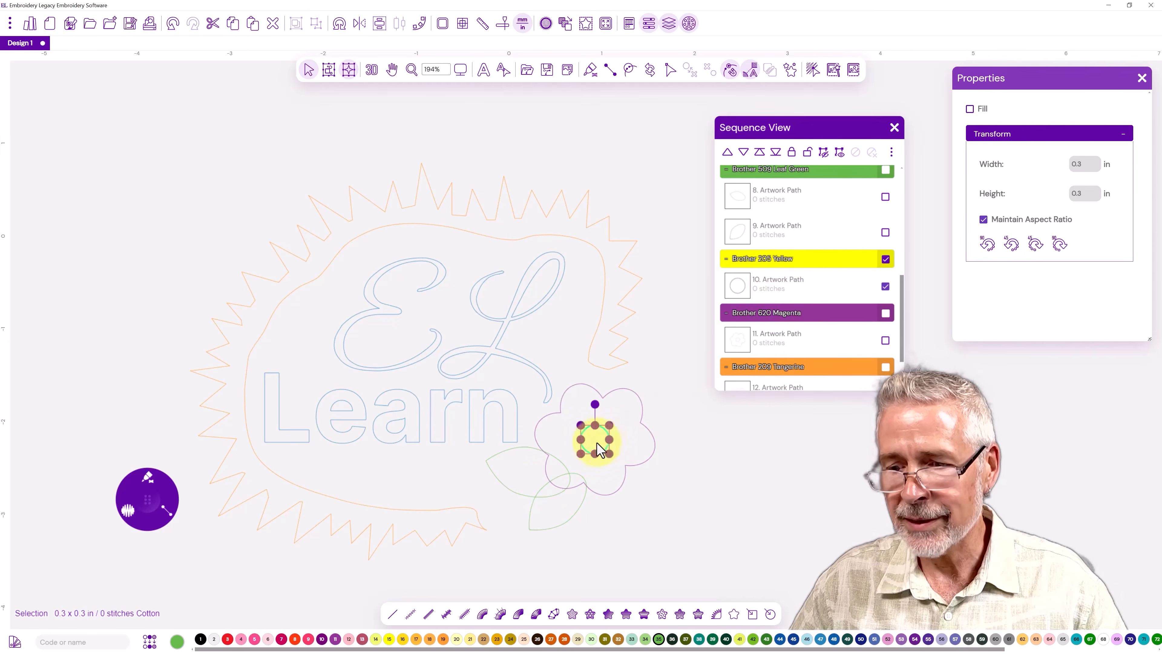
# - Select the flower petals and the jagged border in turn to review their order in the sequence
pyautogui.click(773, 340)
pyautogui.scroll(-1, 775, 349)
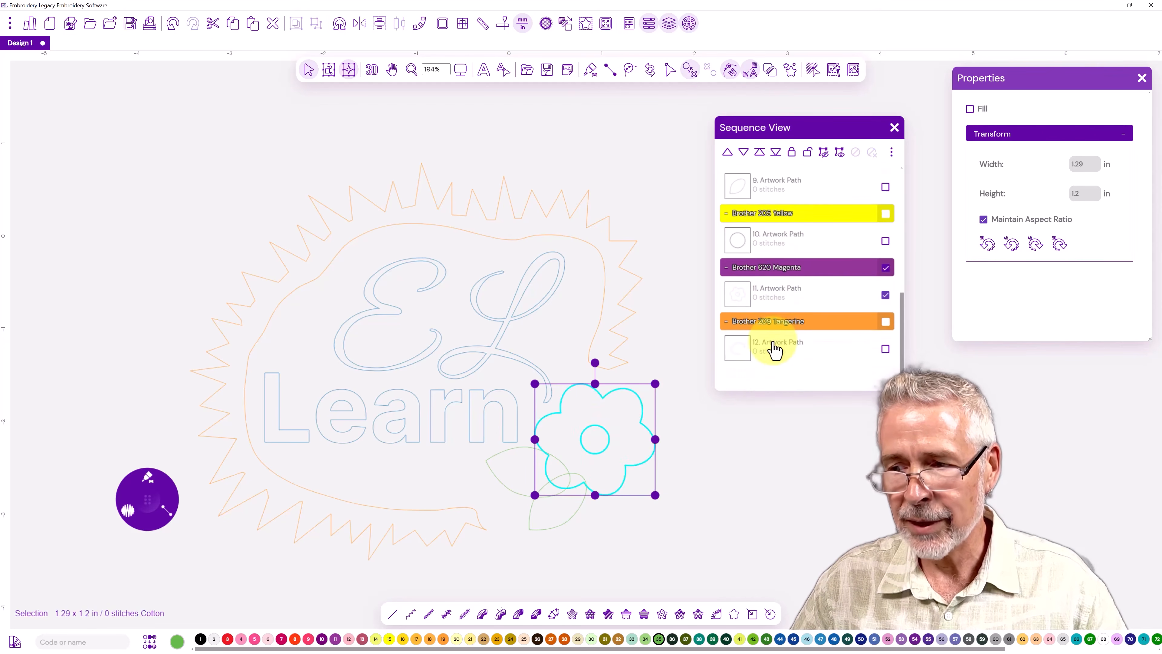
pyautogui.click(772, 353)
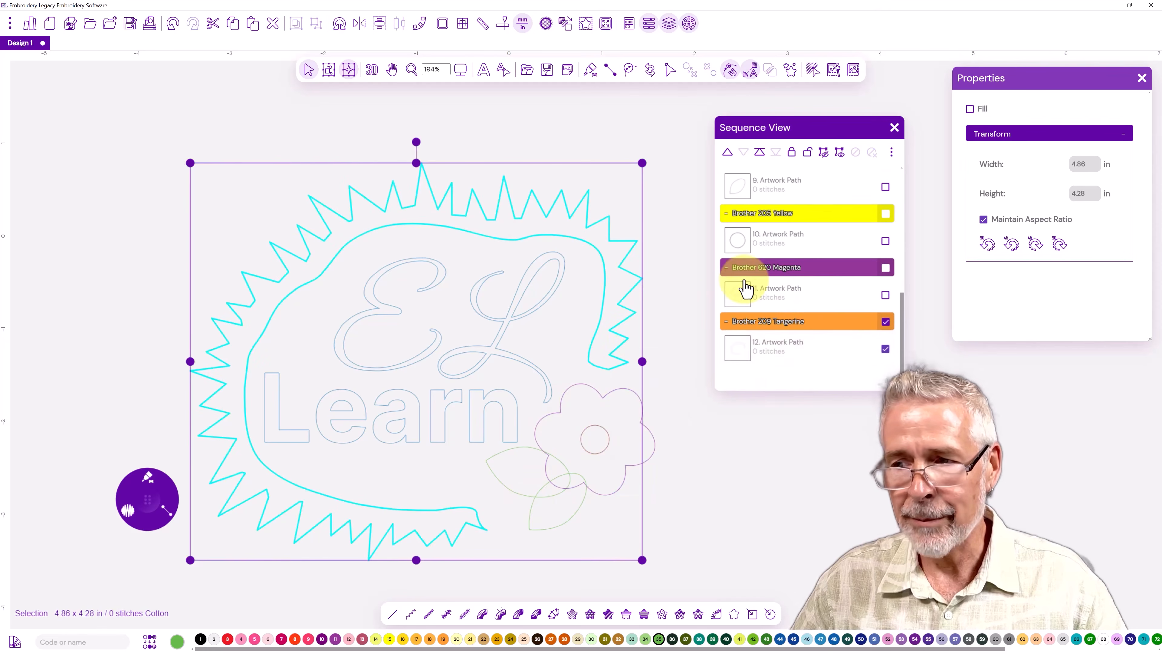
pyautogui.scroll(1, 744, 288)
pyautogui.scroll(5, 743, 284)
pyautogui.click(500, 361)
# - Slice the script E at its middle junction, separating the upper curve, the small middle stub and the lower curve
pyautogui.scroll(1, 495, 350)
pyautogui.scroll(2, 497, 355)
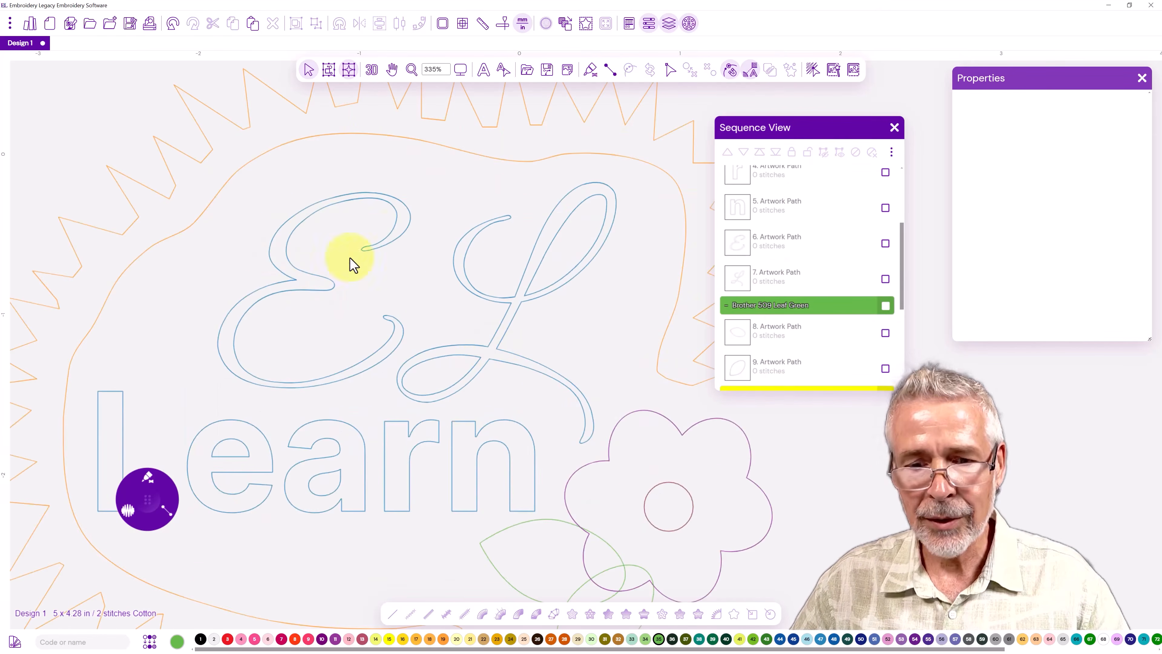
pyautogui.scroll(4, 778, 222)
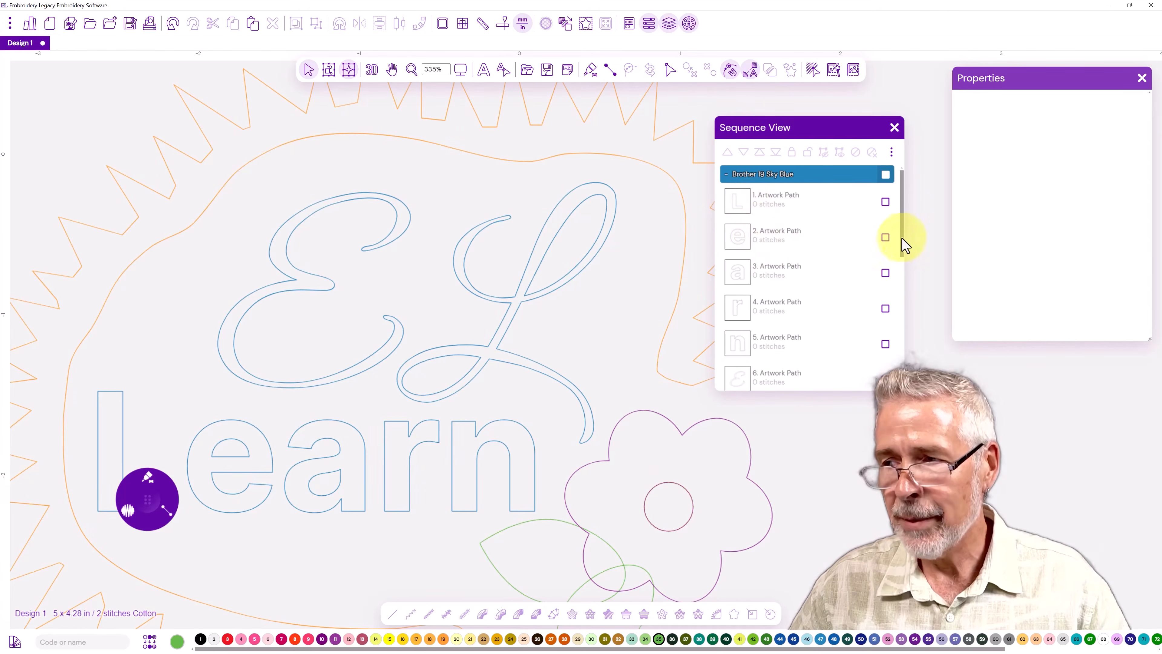
pyautogui.scroll(-3, 905, 247)
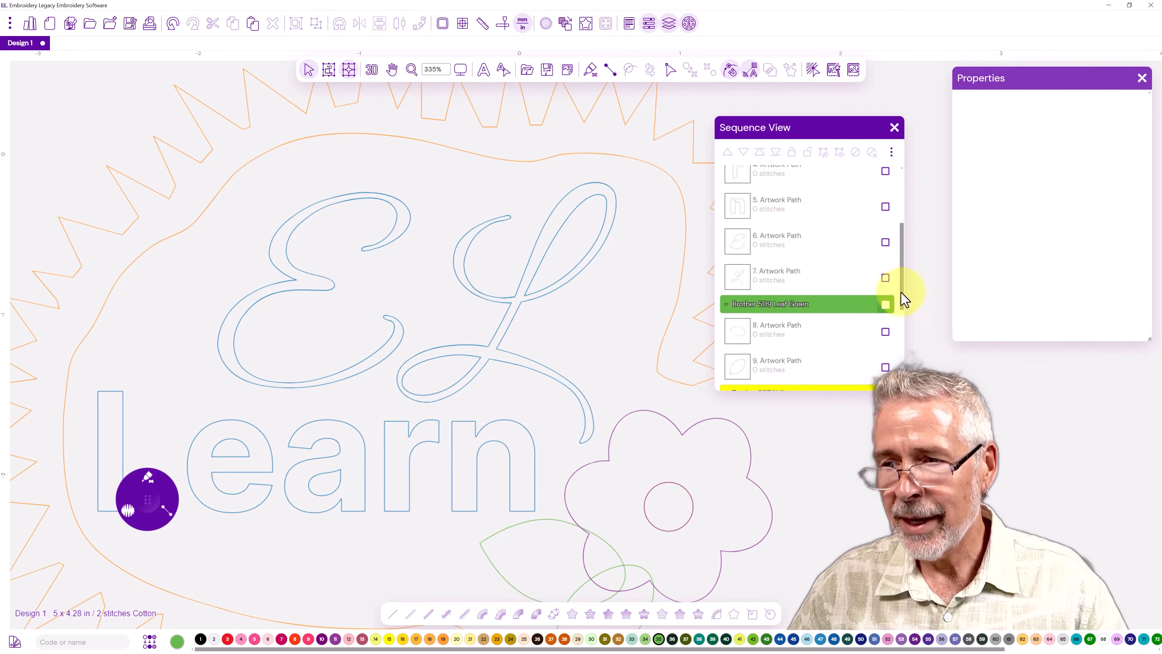
pyautogui.click(777, 246)
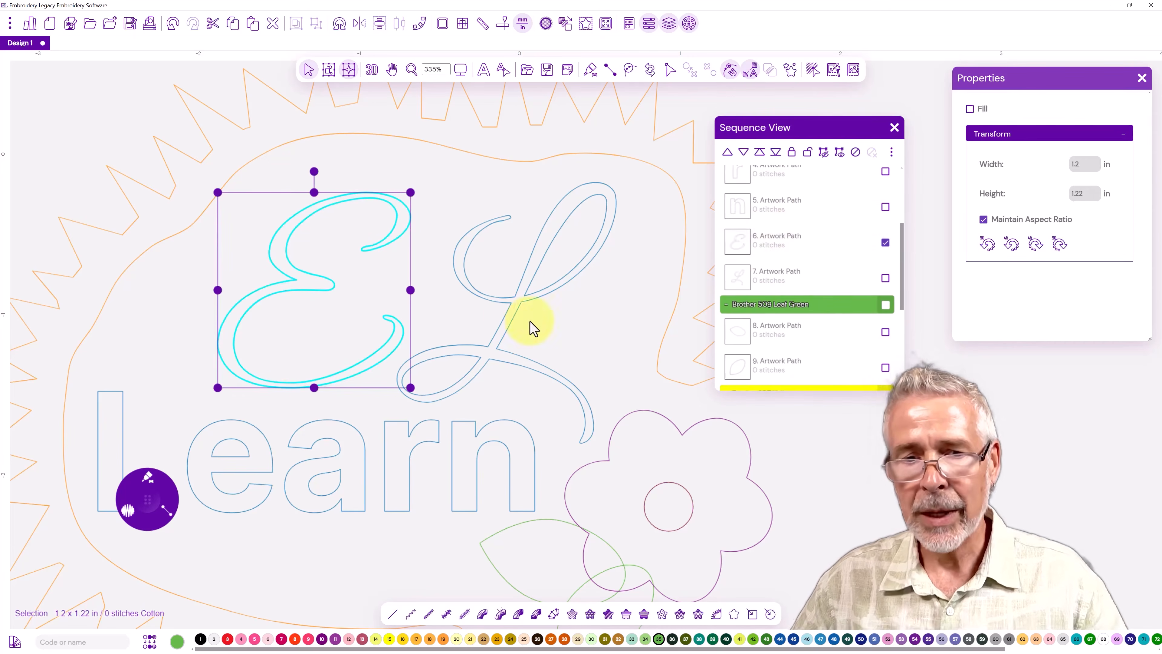
pyautogui.scroll(2, 314, 263)
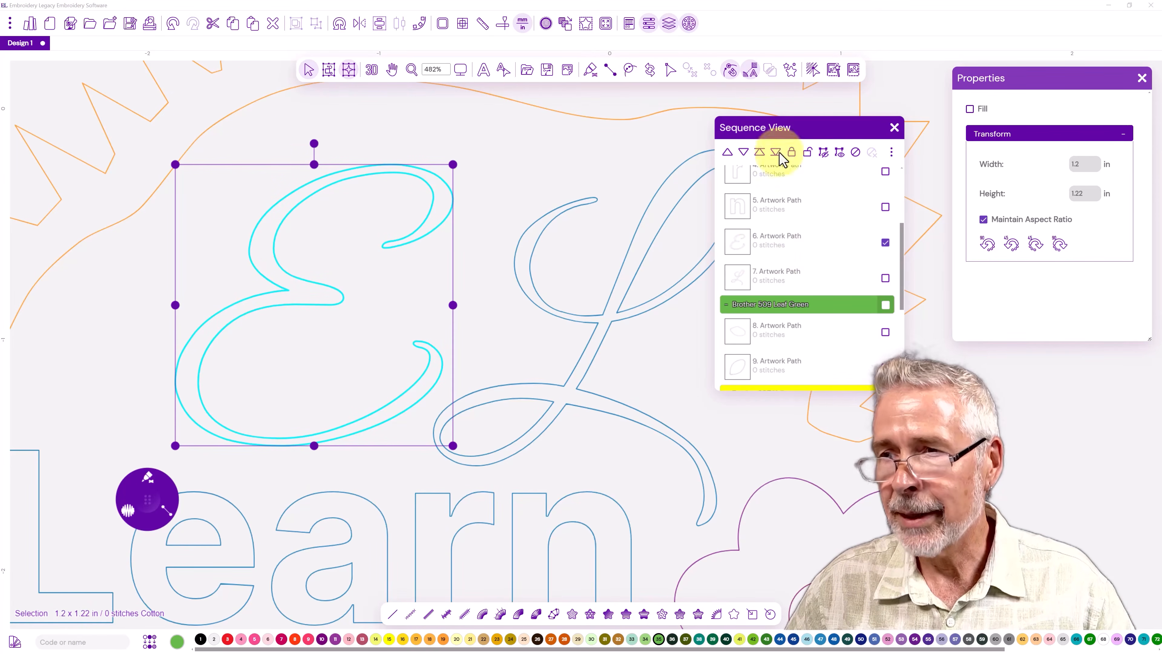
pyautogui.click(670, 71)
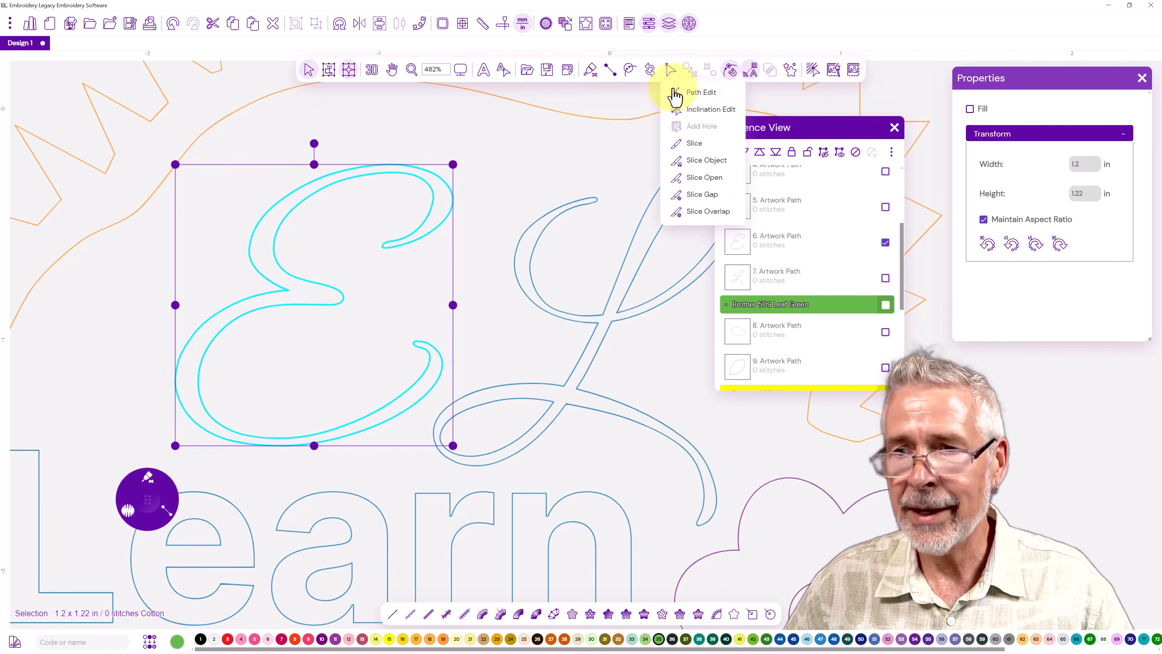
pyautogui.click(693, 144)
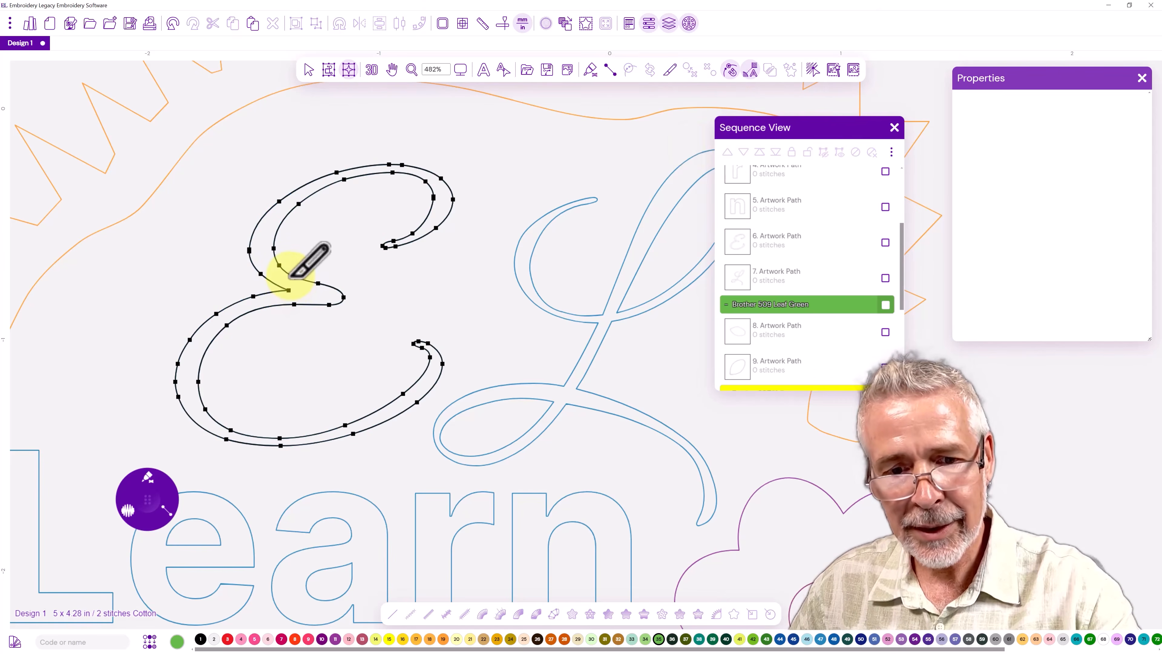
pyautogui.moveTo(292, 273); pyautogui.dragTo(287, 308)
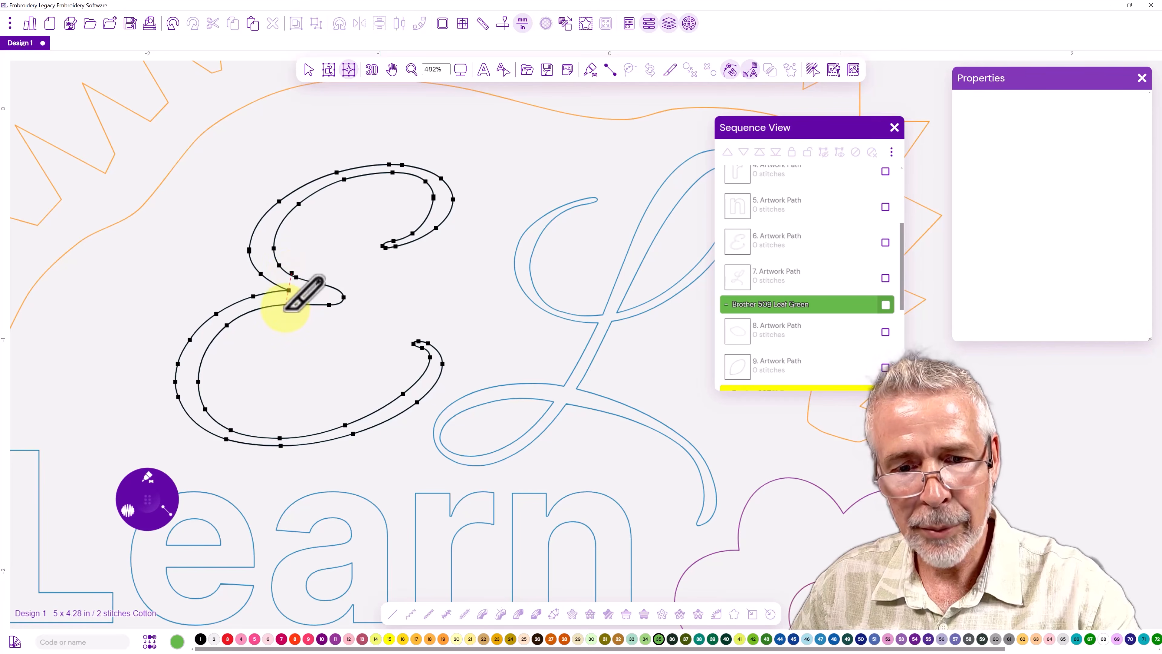
pyautogui.click(284, 310)
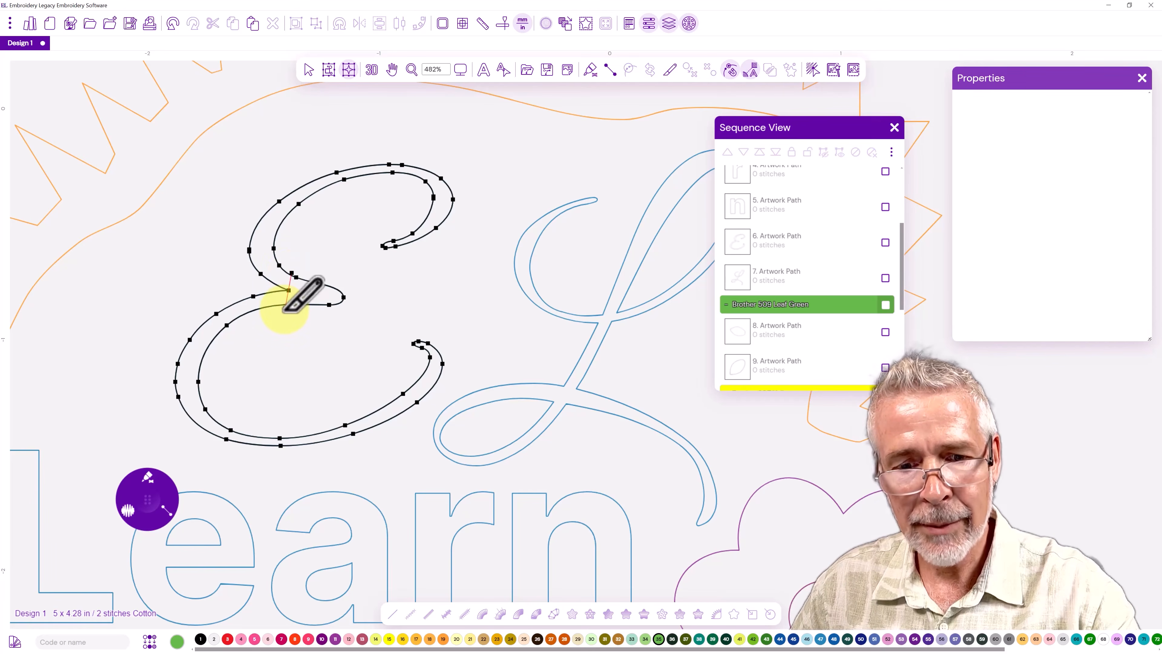
pyautogui.rightClick(285, 311)
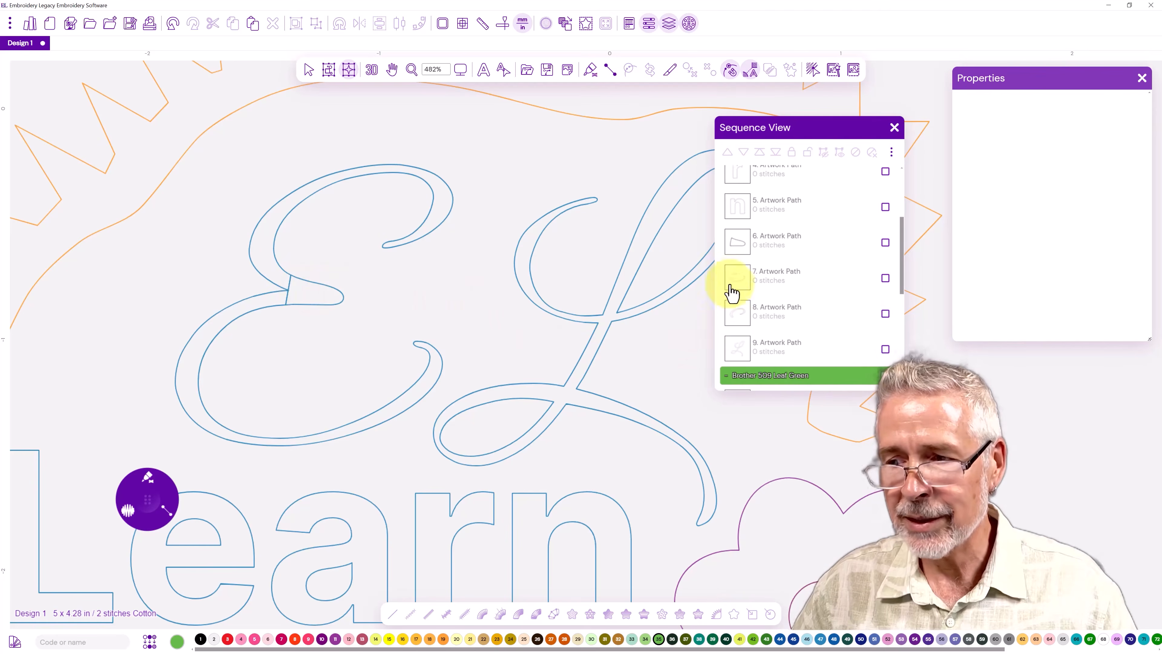
# - Move the three E pieces to the start of the sequence, ordered upper curve, middle stub and lower curve
pyautogui.click(742, 315)
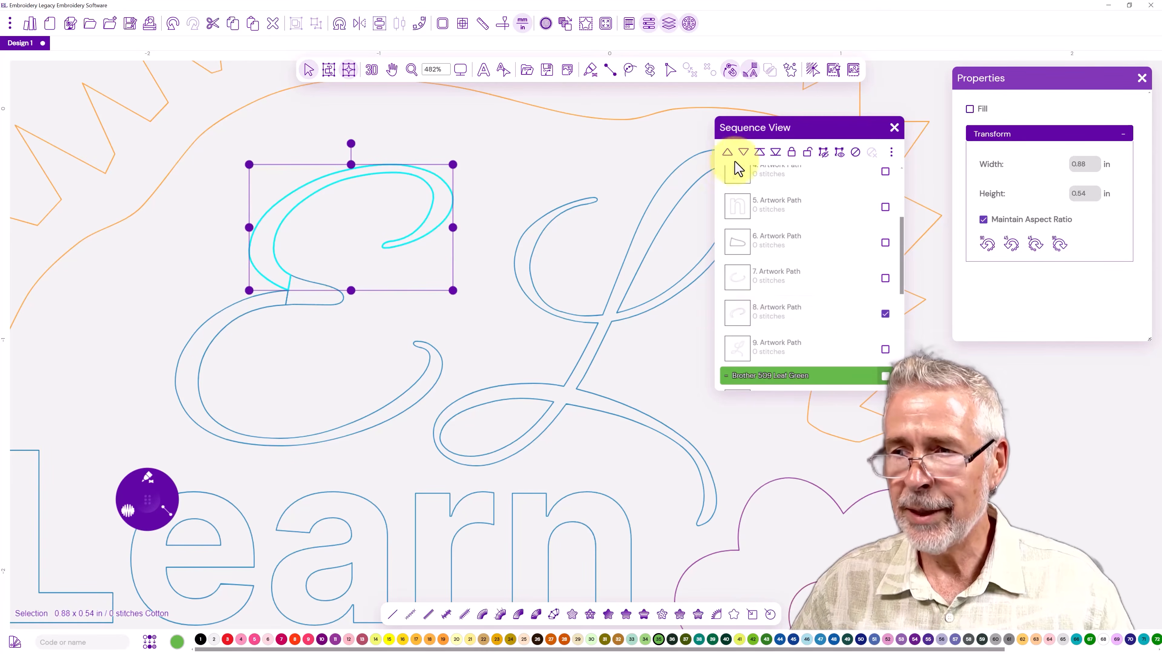
pyautogui.click(760, 153)
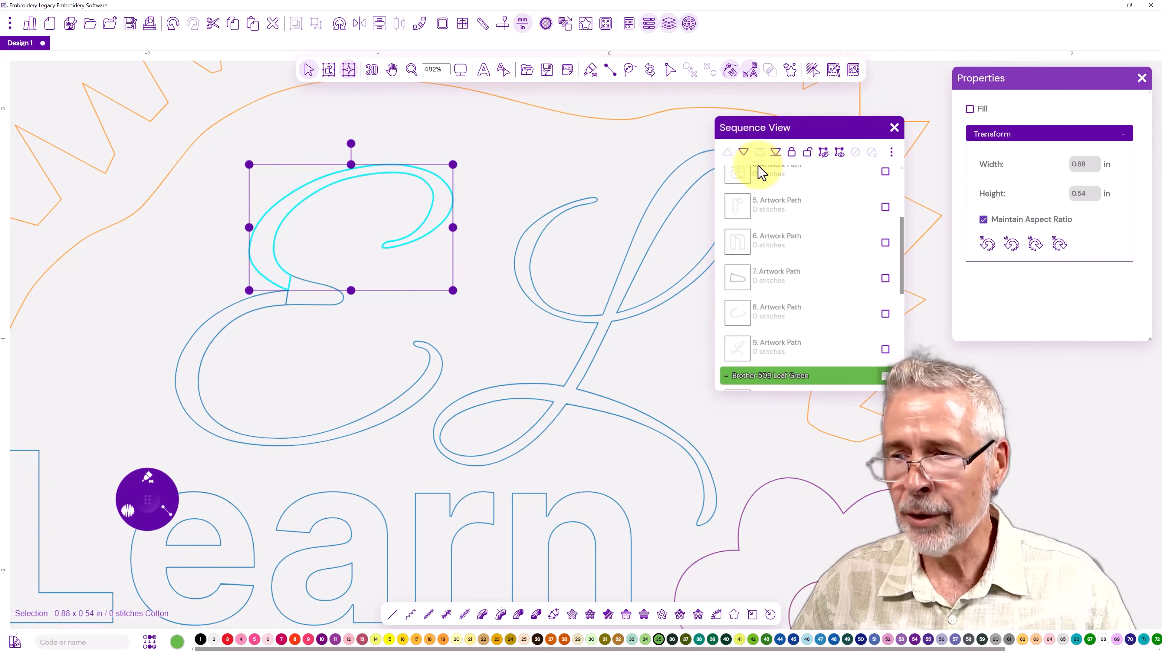
pyautogui.click(740, 286)
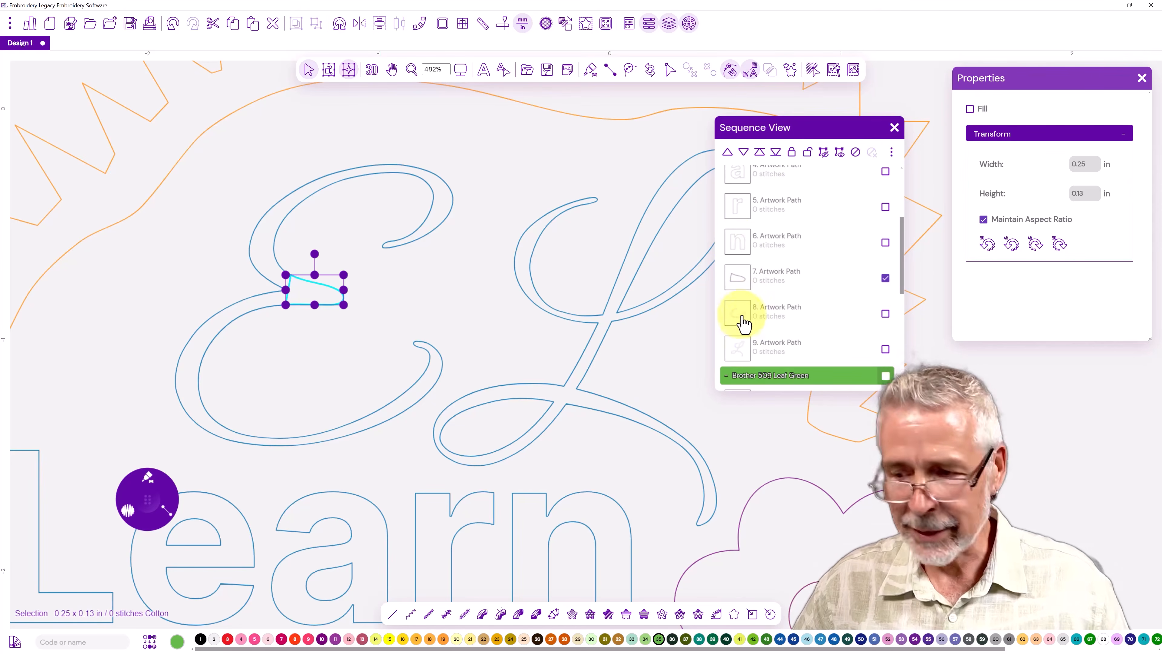
pyautogui.click(885, 314)
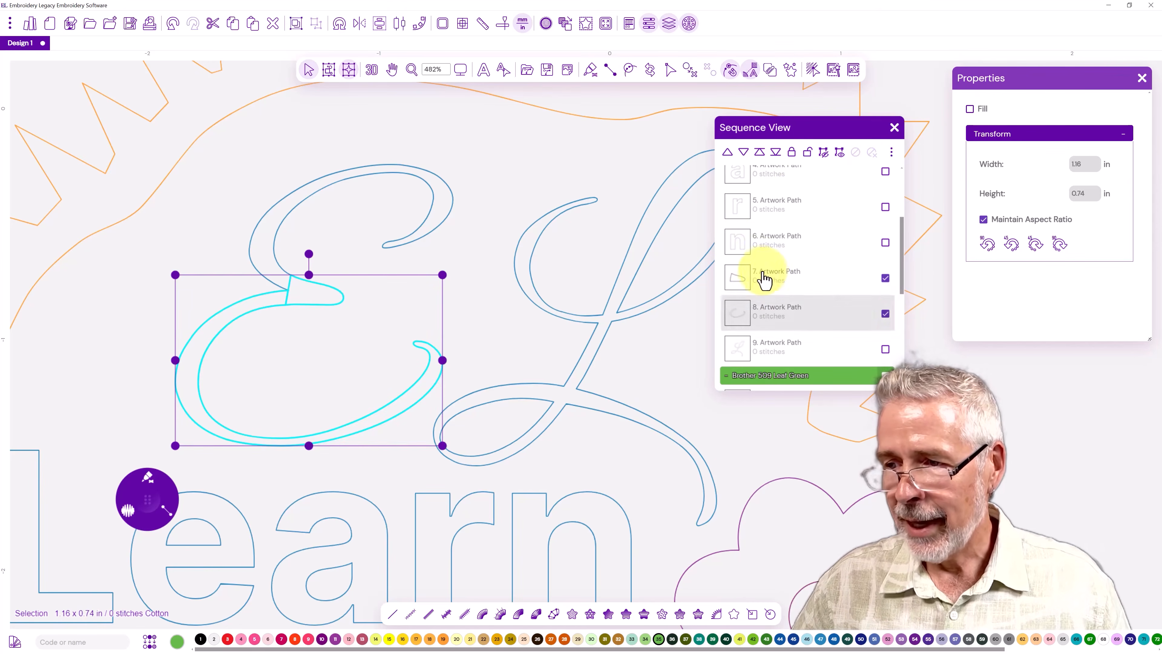
pyautogui.moveTo(772, 280); pyautogui.dragTo(752, 226)
pyautogui.click(747, 206)
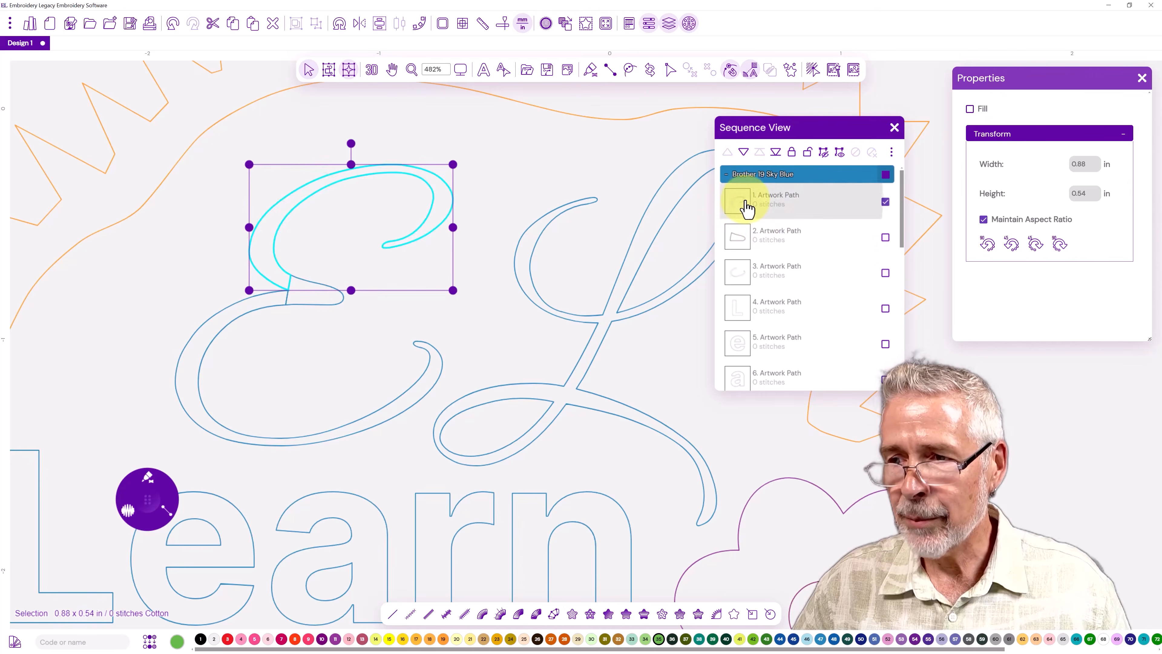
pyautogui.click(741, 239)
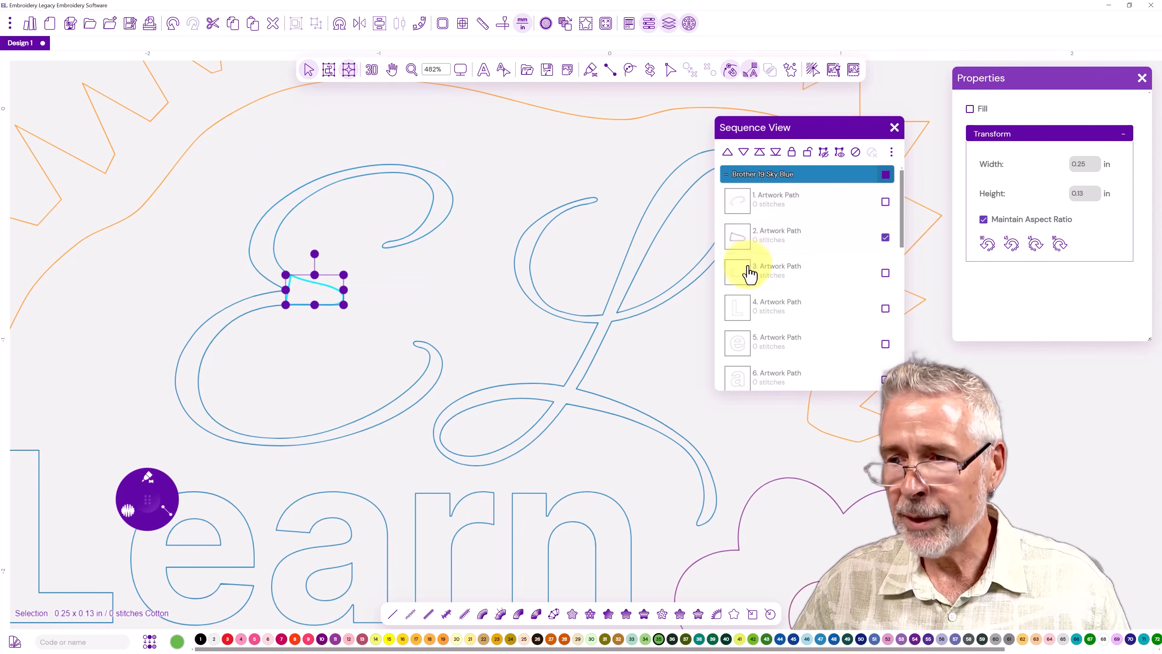
pyautogui.click(745, 272)
# - Slice the script L where its curled stroke meets the stem, separating that curl from the main outline
pyautogui.scroll(-3, 747, 304)
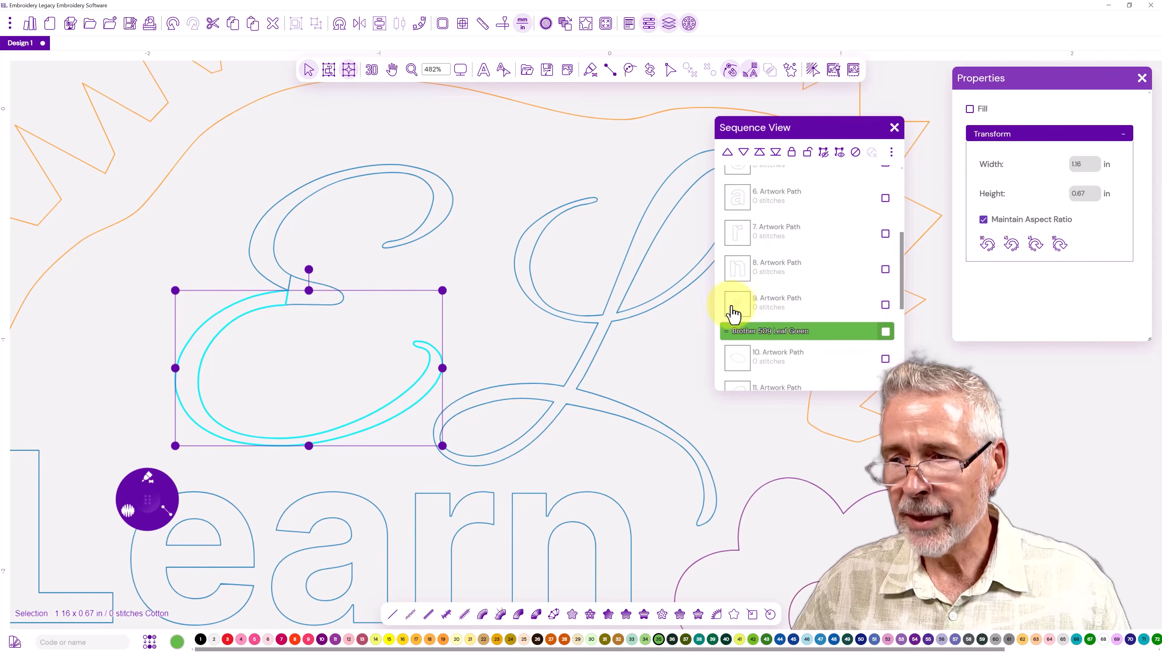
pyautogui.click(744, 305)
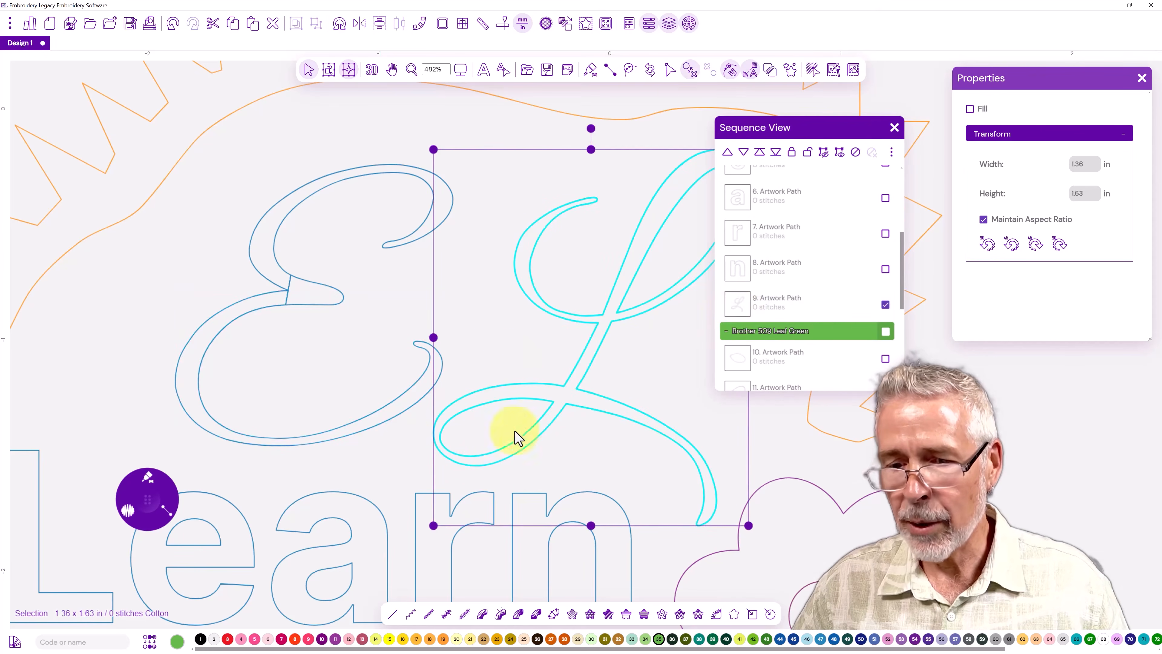
pyautogui.press('space')
pyautogui.moveTo(572, 334); pyautogui.dragTo(369, 350)
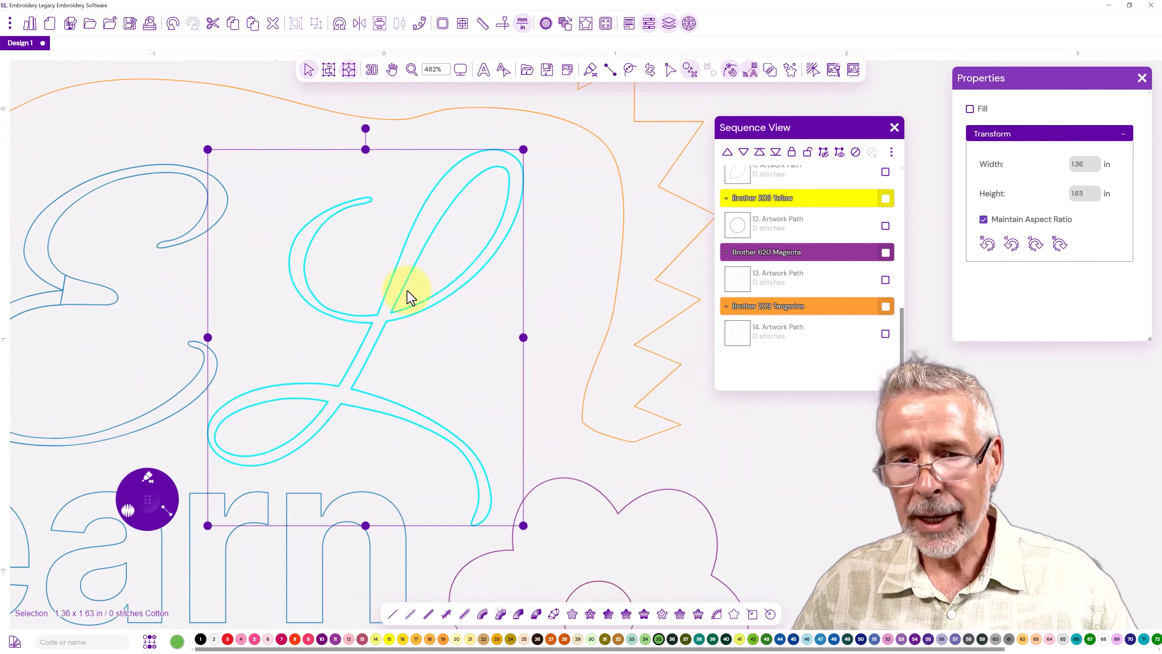
pyautogui.scroll(3, 817, 233)
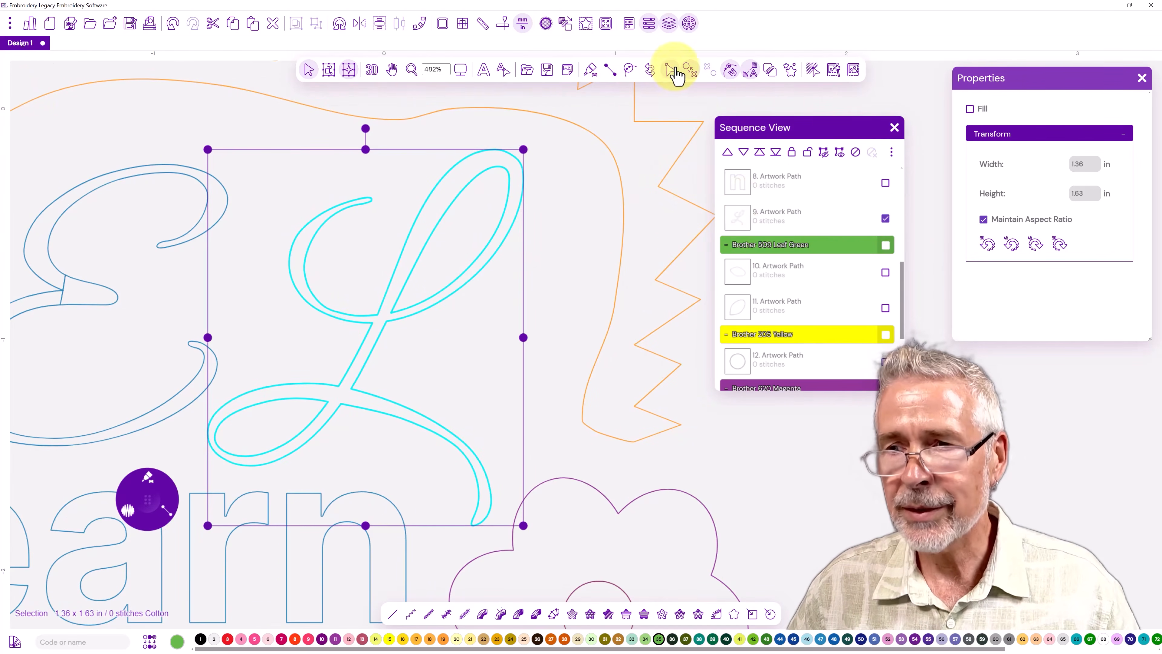
pyautogui.click(688, 70)
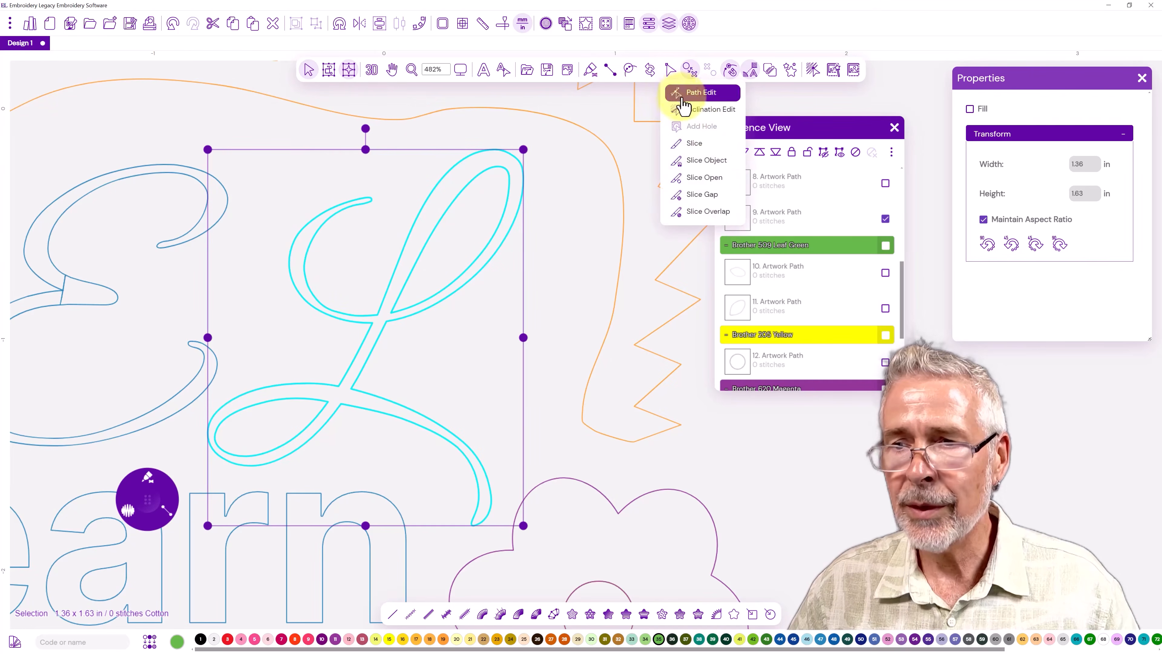
pyautogui.click(694, 144)
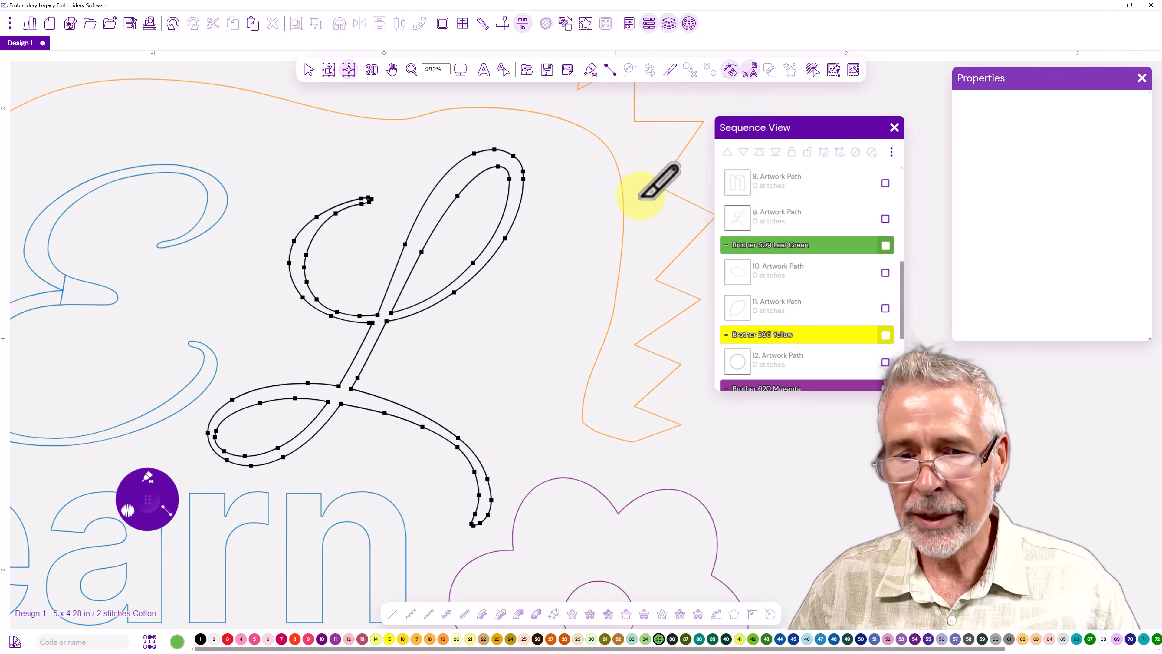
pyautogui.click(371, 328)
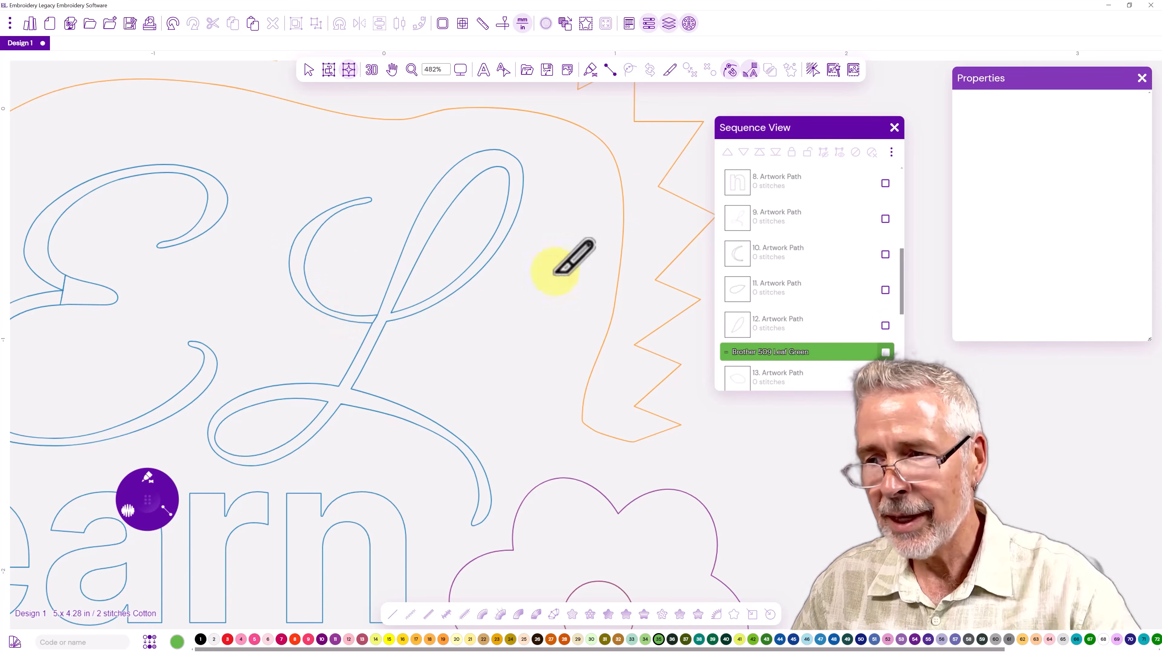
# - Combine the L's upper inner loop with its main outline and slice across the loop's stroke at the upper junction
pyautogui.click(744, 224)
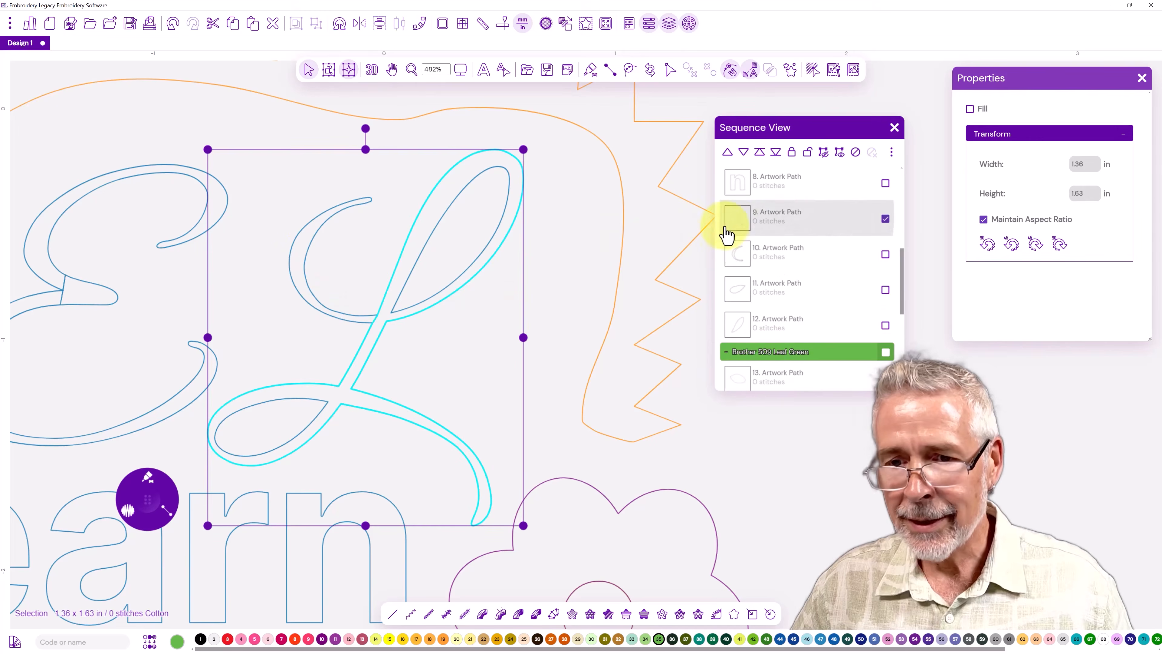
pyautogui.keyDown('ctrl'); pyautogui.click(475, 269); pyautogui.keyUp('ctrl')
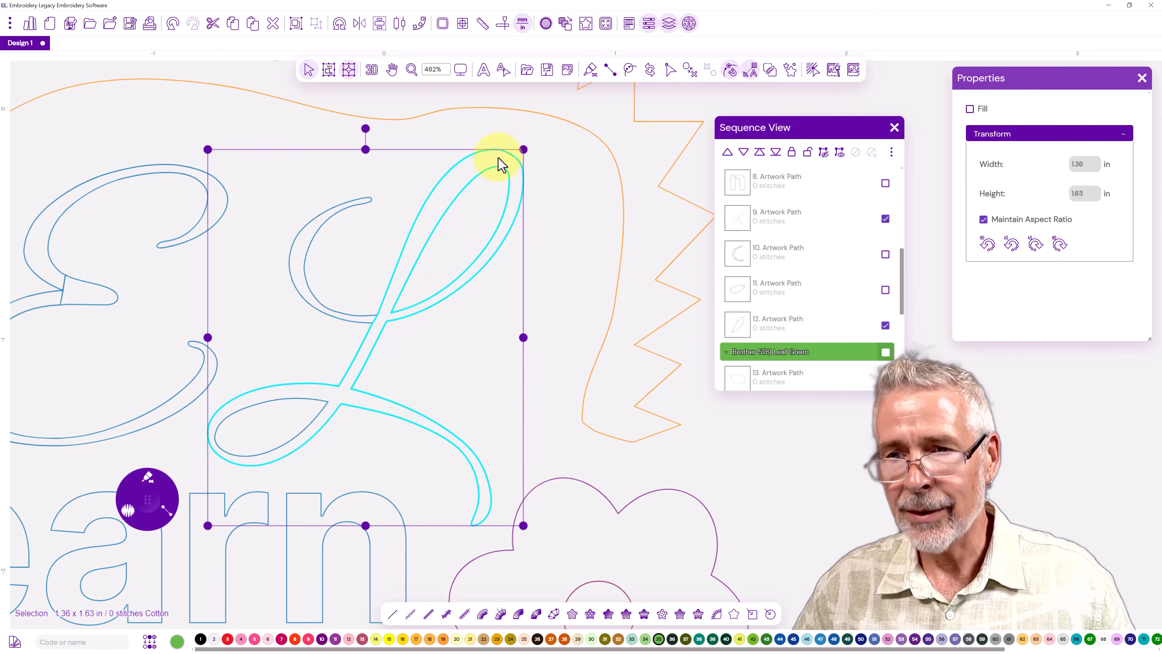
pyautogui.click(690, 69)
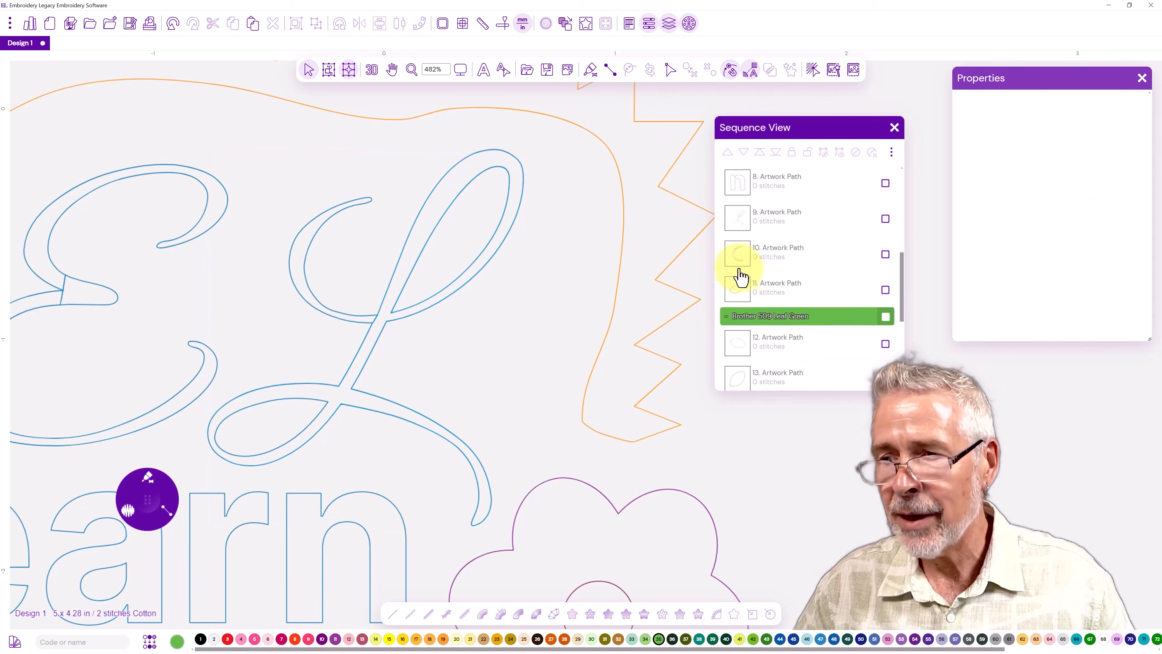
pyautogui.click(763, 228)
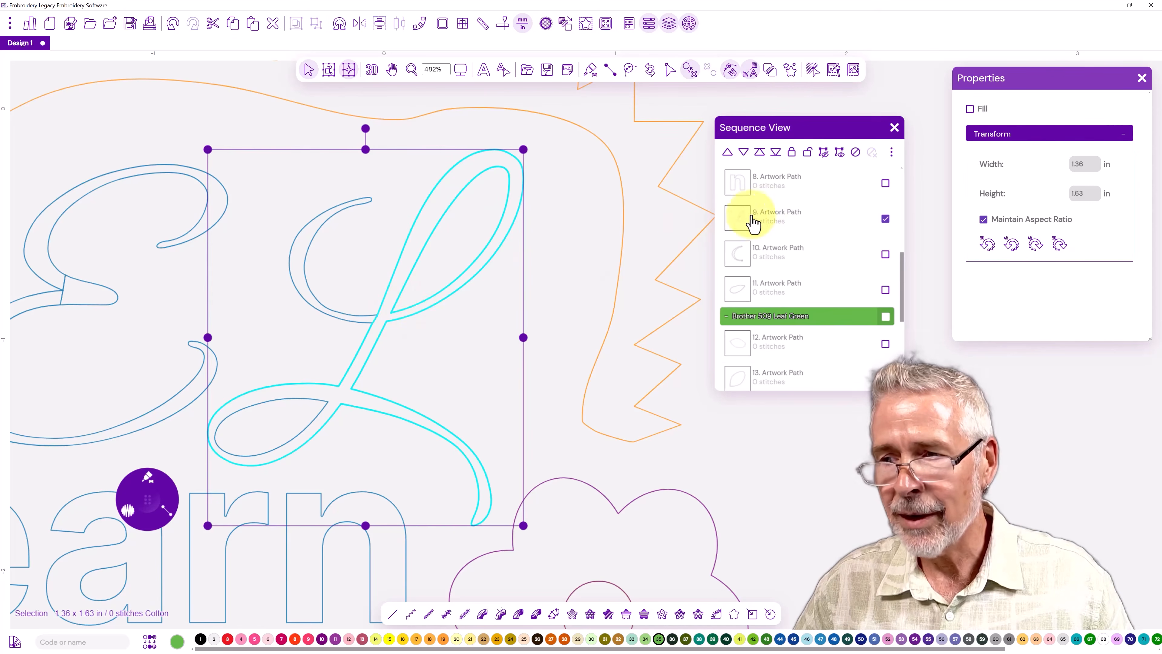
pyautogui.click(671, 71)
pyautogui.click(694, 143)
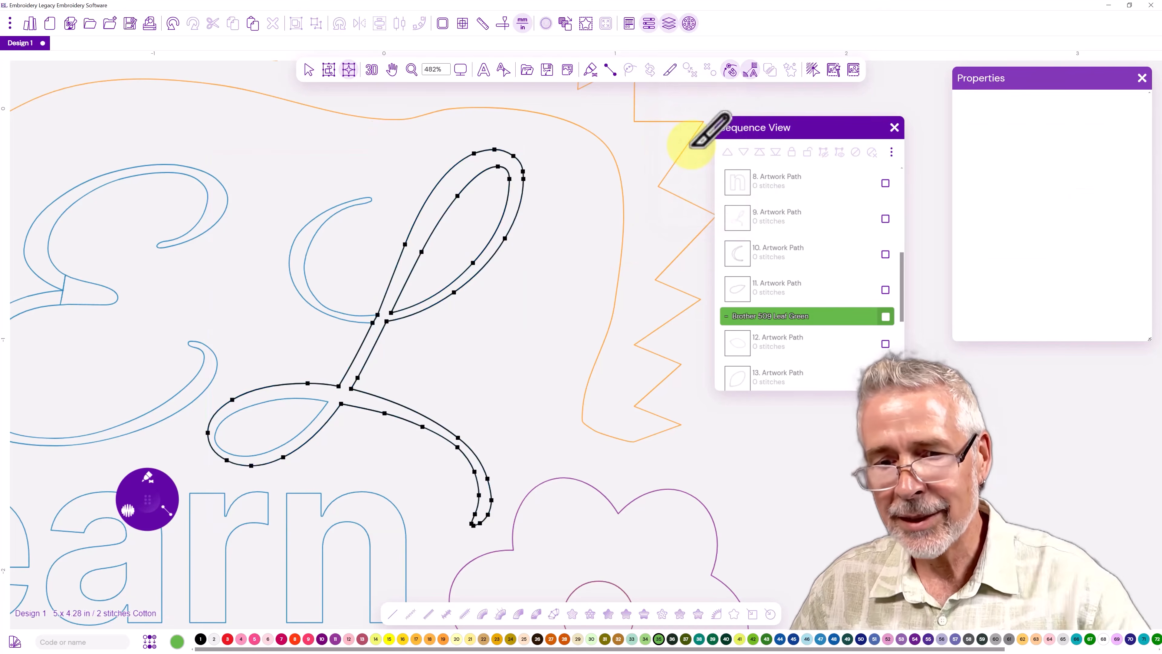
pyautogui.click(383, 323)
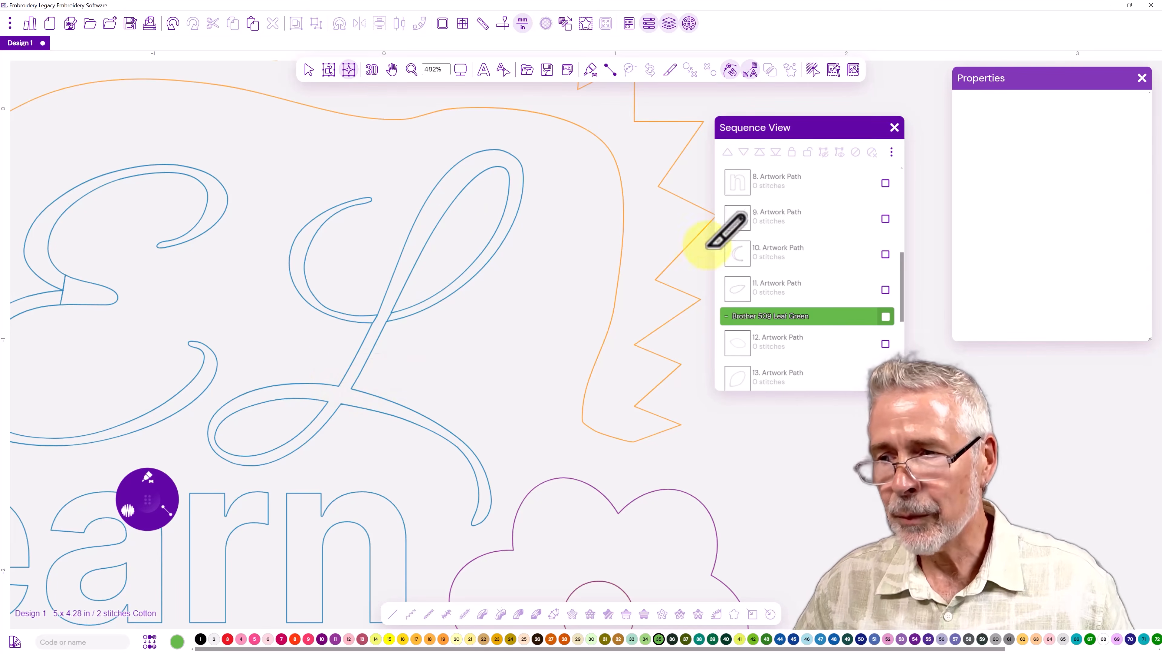
# - Combine the L's lower inner loop with its main outline and slice at the lower junction to separate the stem, tail and lower loop
pyautogui.click(745, 228)
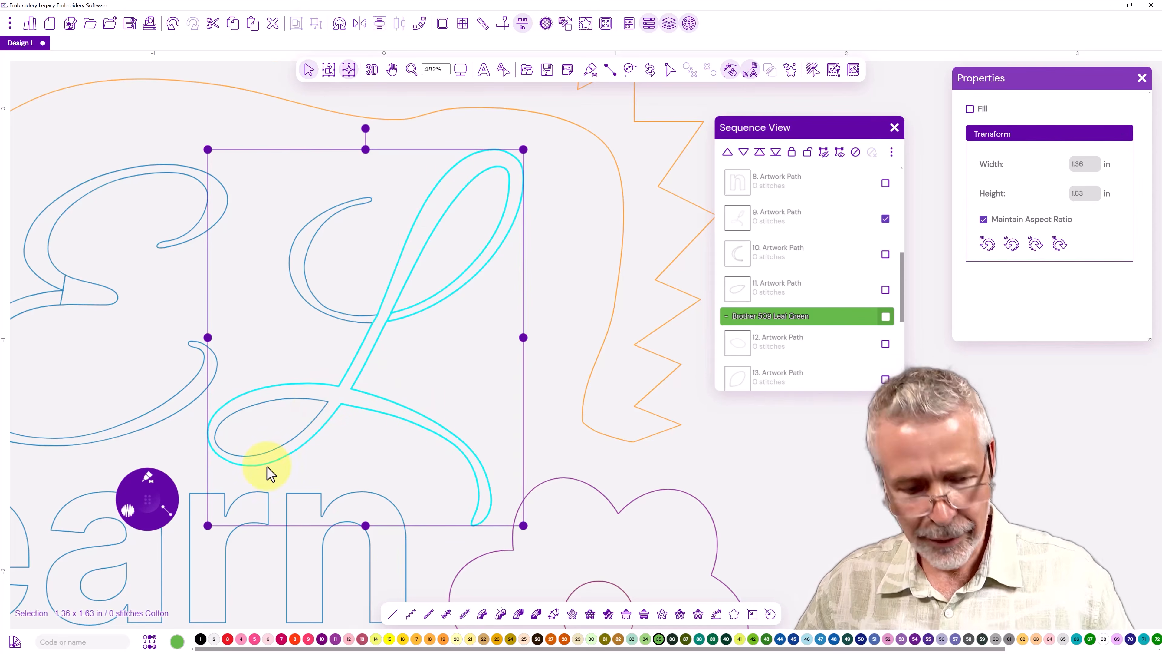
pyautogui.keyDown('ctrl'); pyautogui.click(278, 447); pyautogui.keyUp('ctrl')
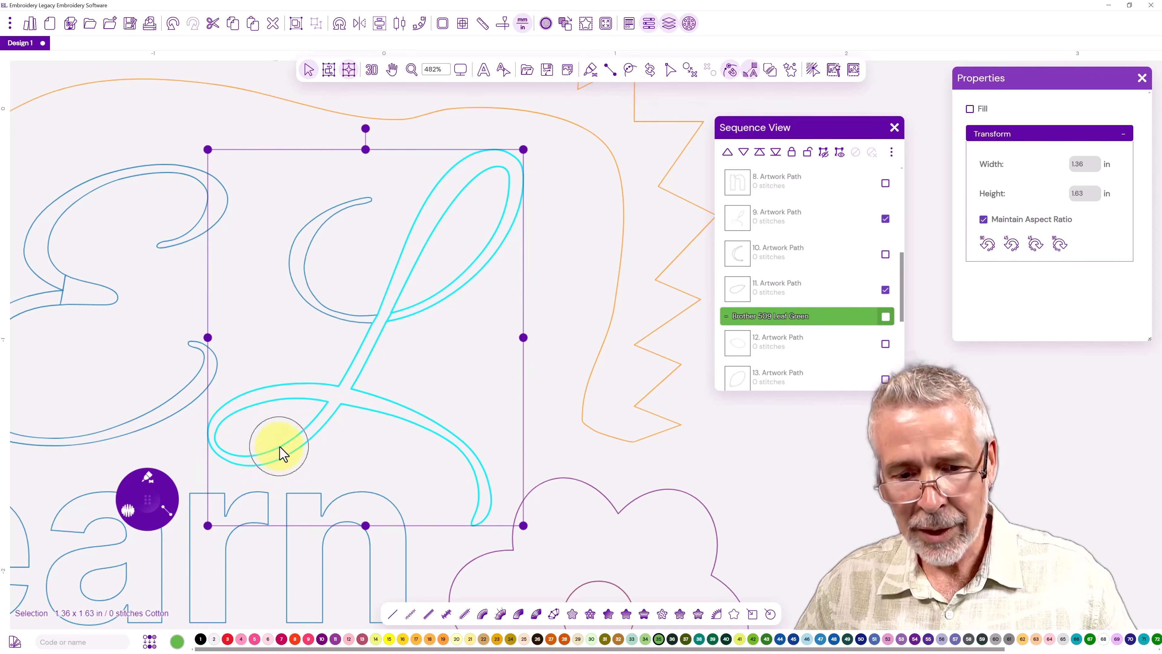
pyautogui.click(688, 69)
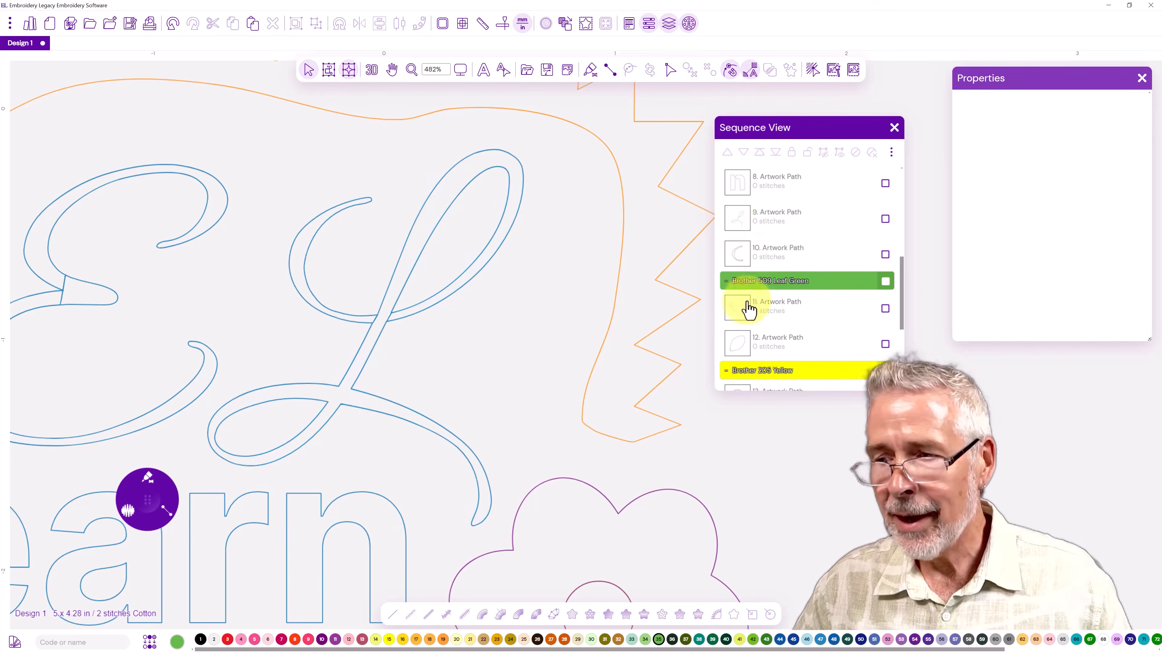
pyautogui.click(751, 233)
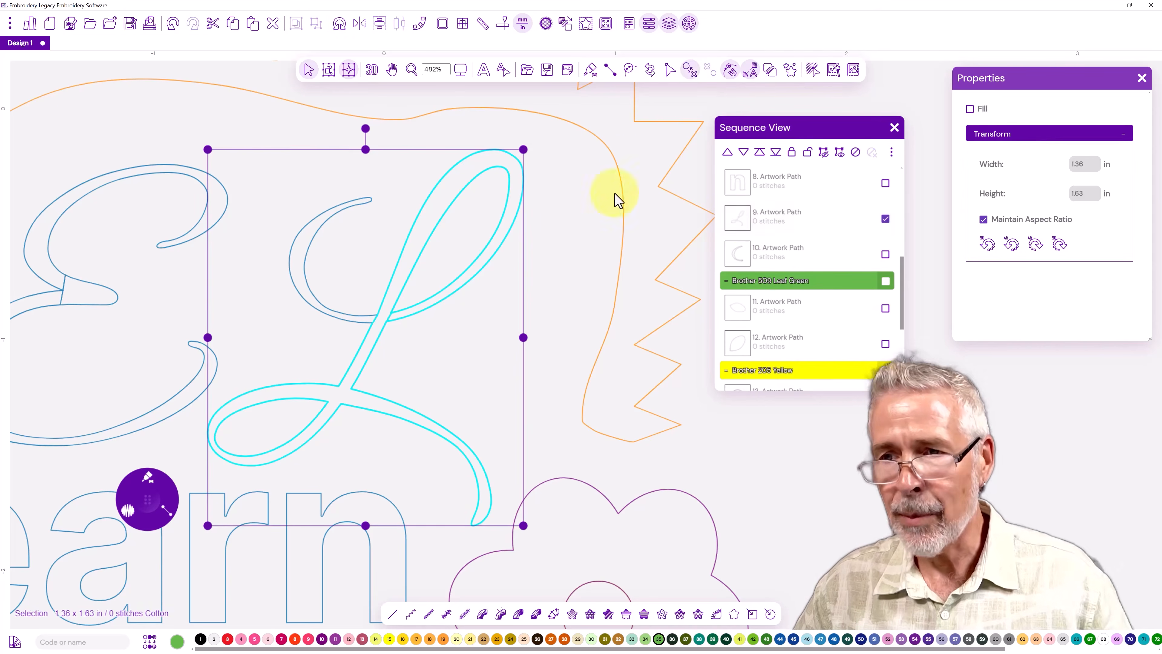
pyautogui.click(669, 70)
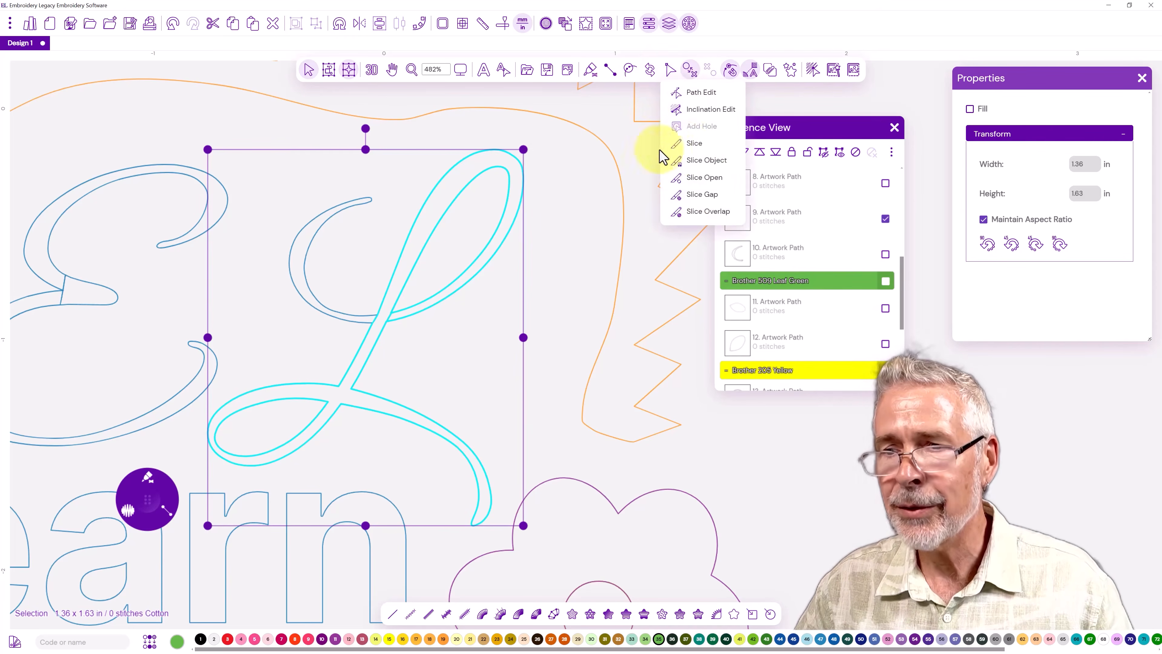
pyautogui.click(682, 141)
pyautogui.moveTo(337, 386); pyautogui.dragTo(353, 388)
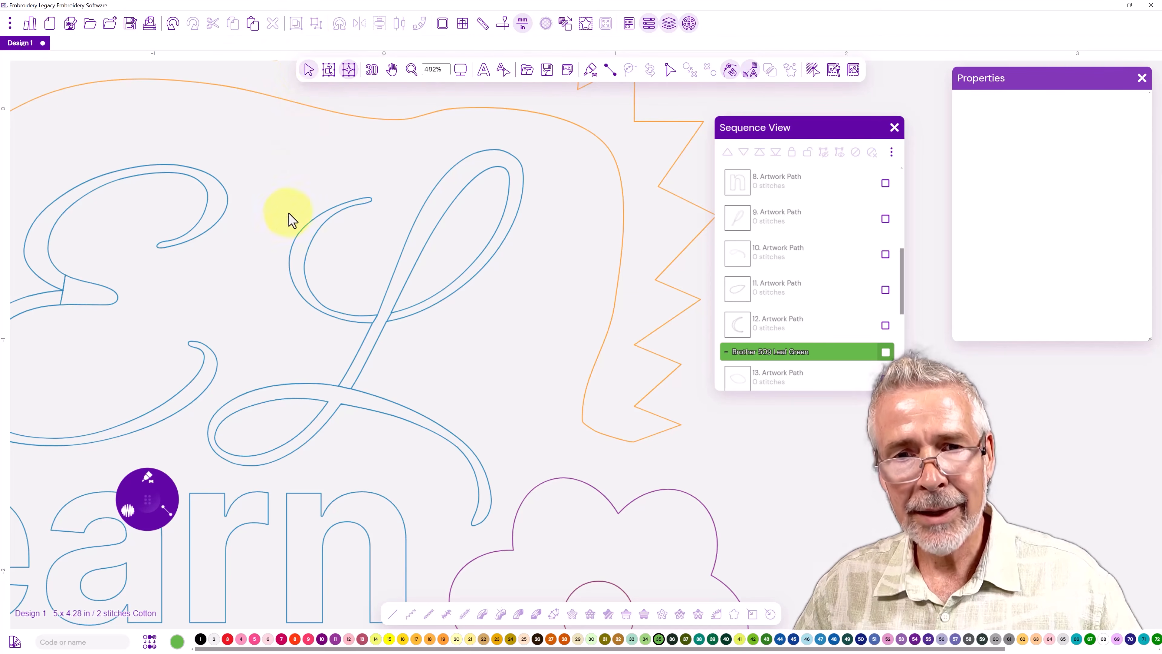
# - Combine the script L's lower inner loop with the outline of its bottom stroke and tail
pyautogui.click(309, 69)
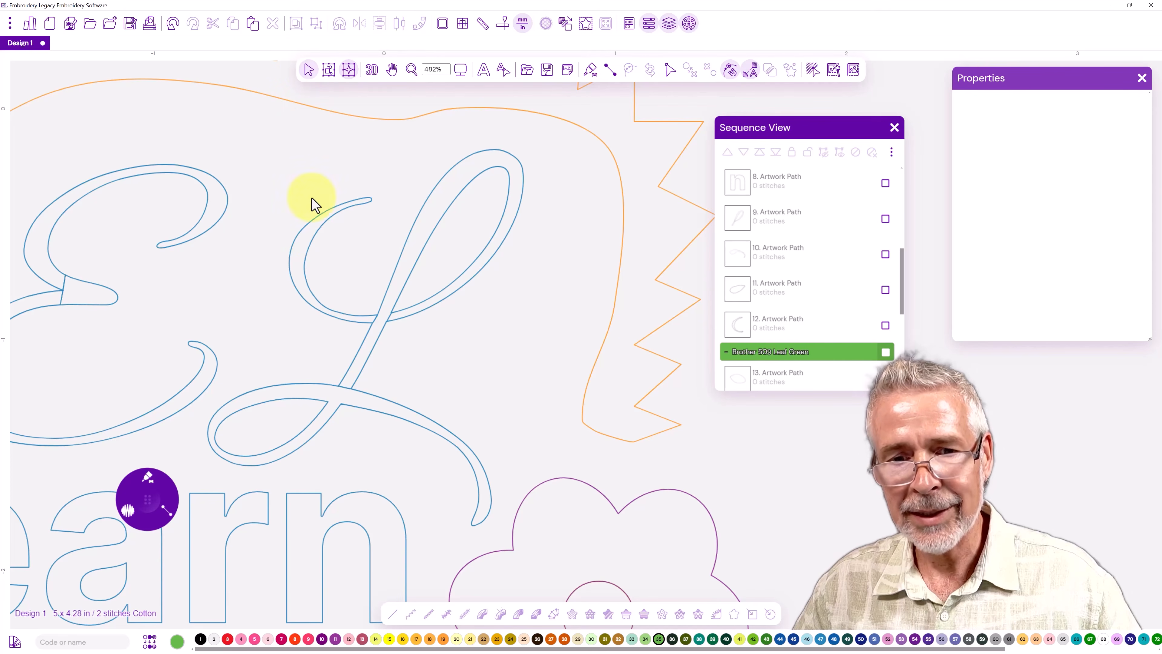
pyautogui.click(299, 388)
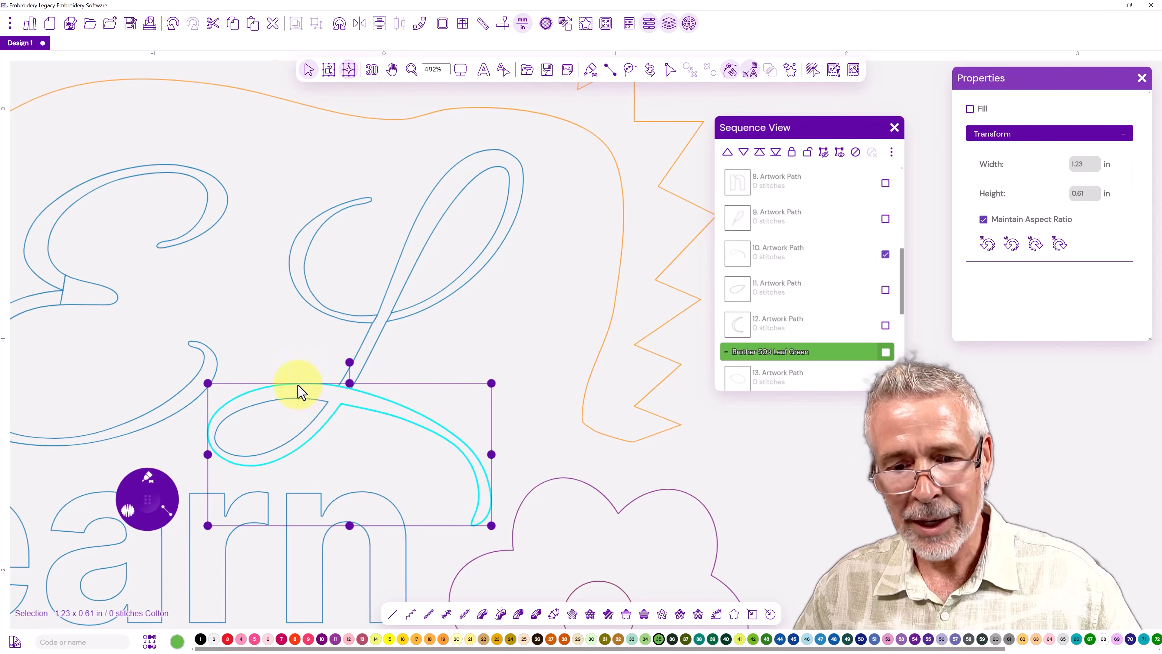
pyautogui.keyDown('ctrl'); pyautogui.click(303, 437); pyautogui.keyUp('ctrl')
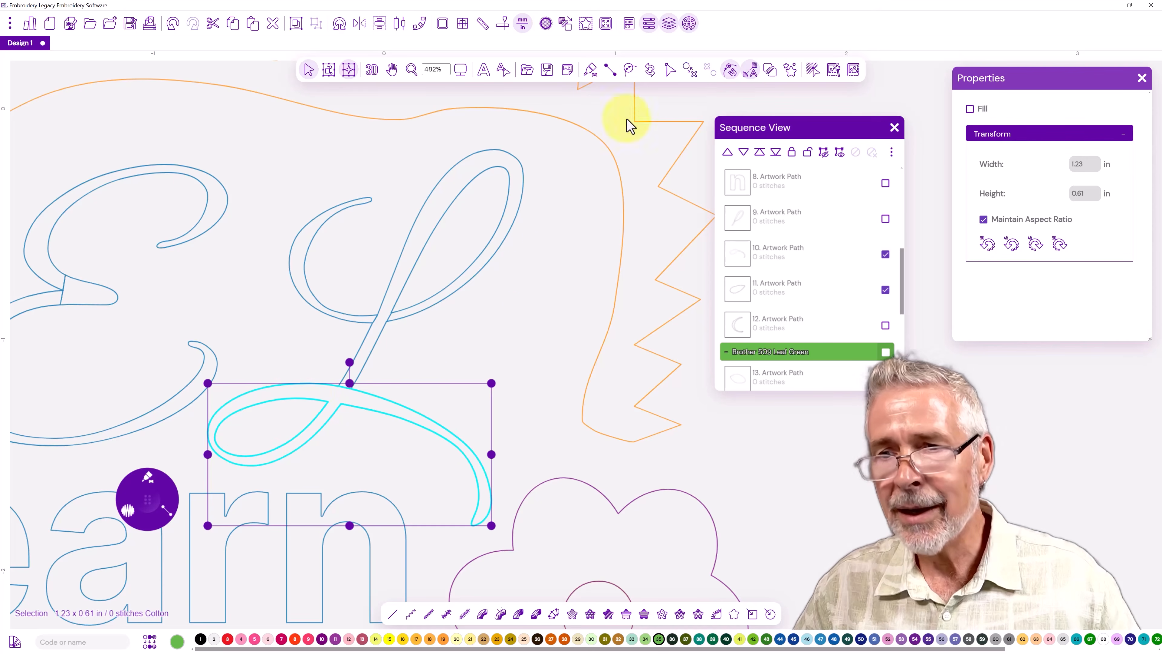
pyautogui.click(689, 70)
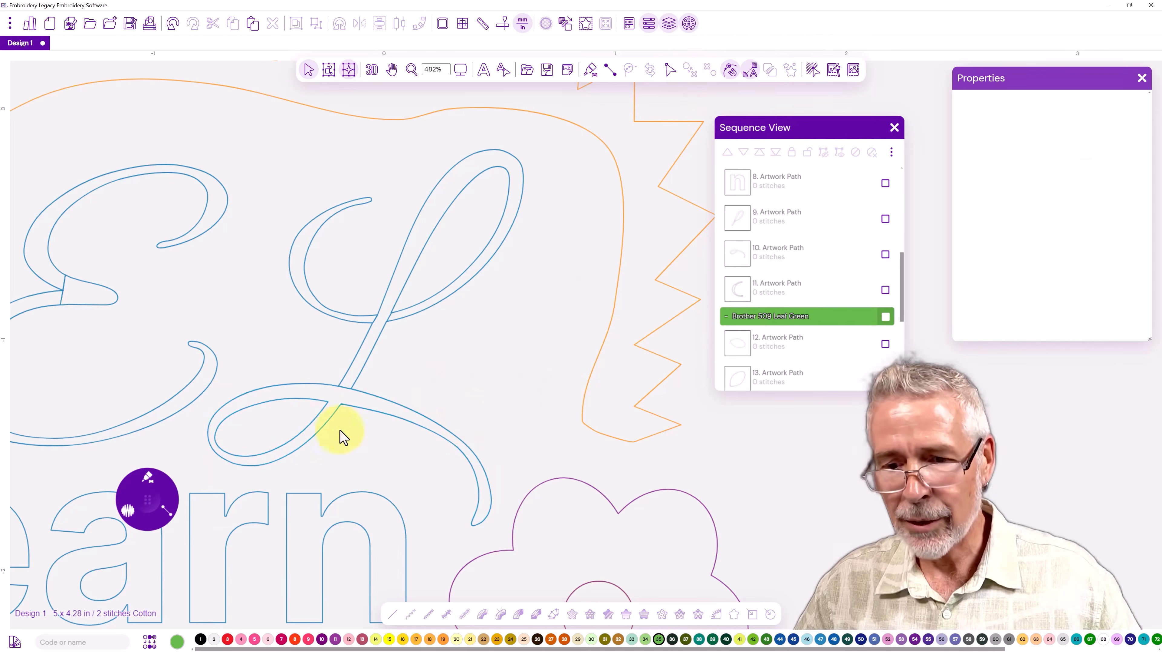
# - Slice the combined bottom piece of the L from the inner loop's tip to the tail's inner corner
pyautogui.click(330, 410)
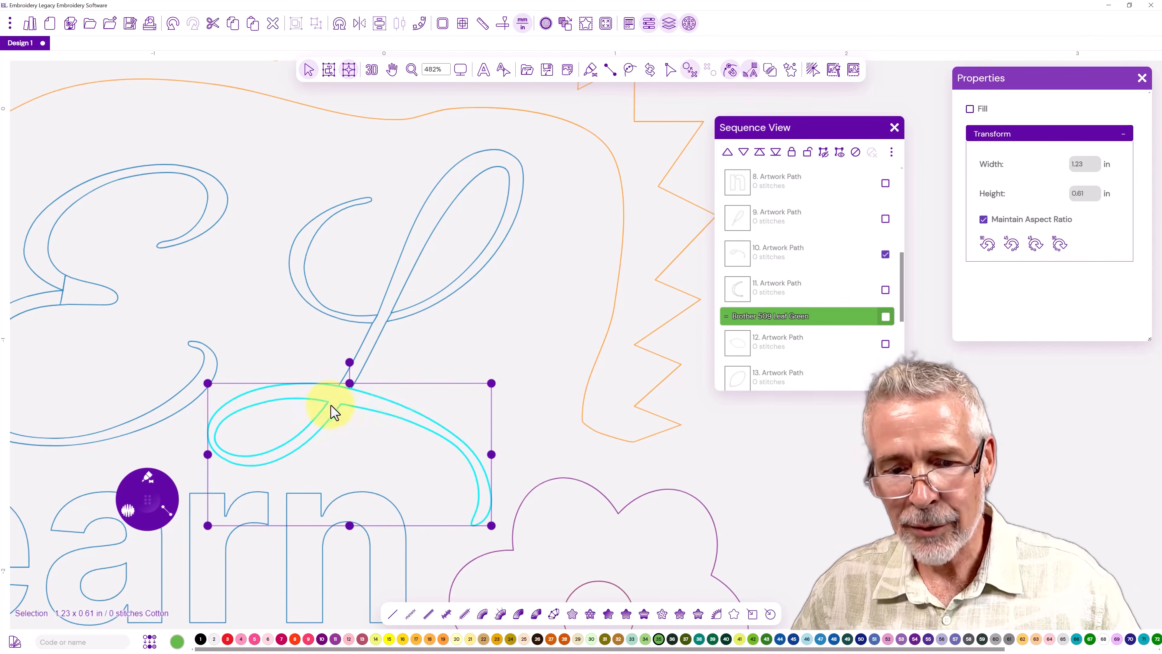
pyautogui.click(670, 70)
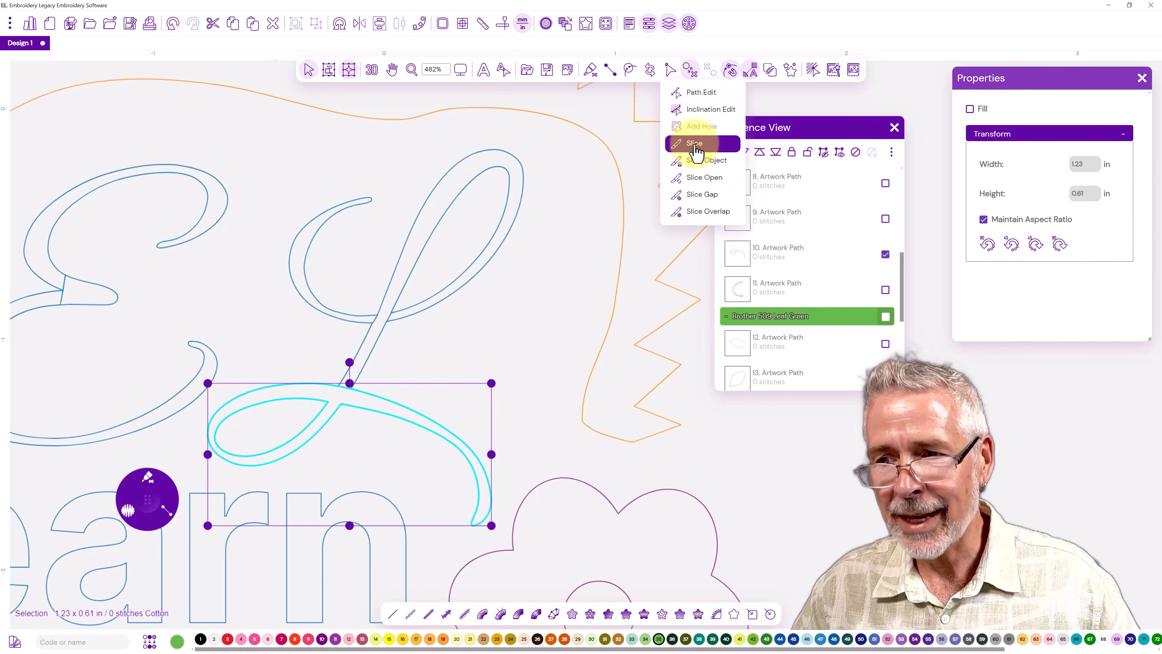
pyautogui.click(694, 144)
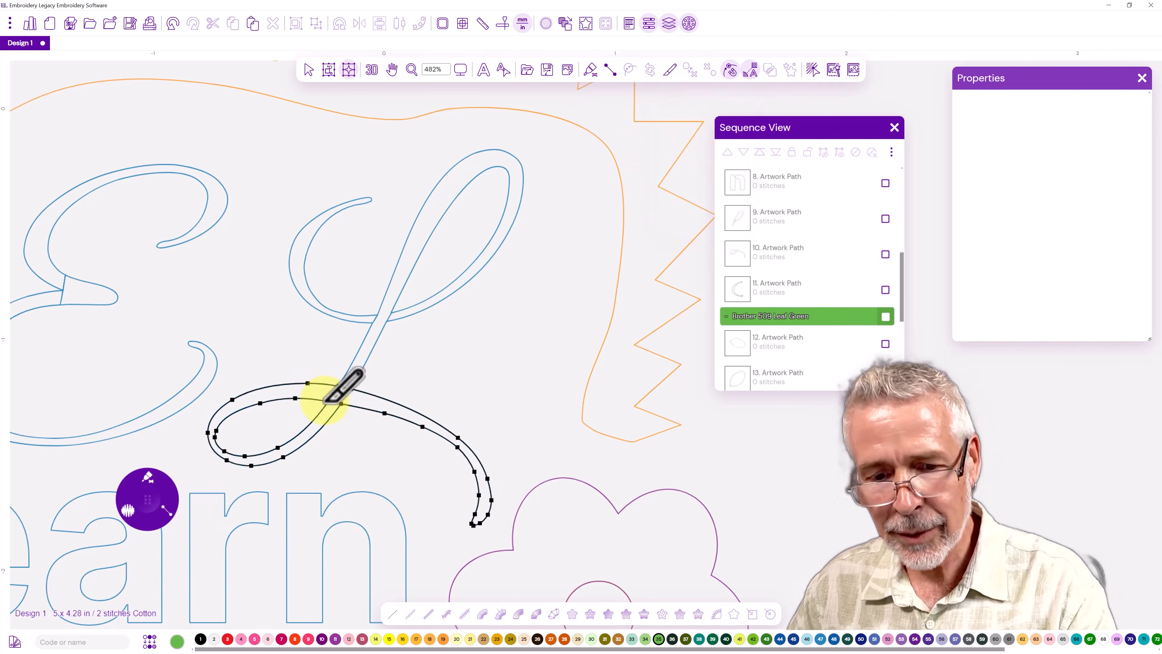
pyautogui.moveTo(324, 400); pyautogui.dragTo(343, 403)
pyautogui.moveTo(348, 404); pyautogui.dragTo(349, 406)
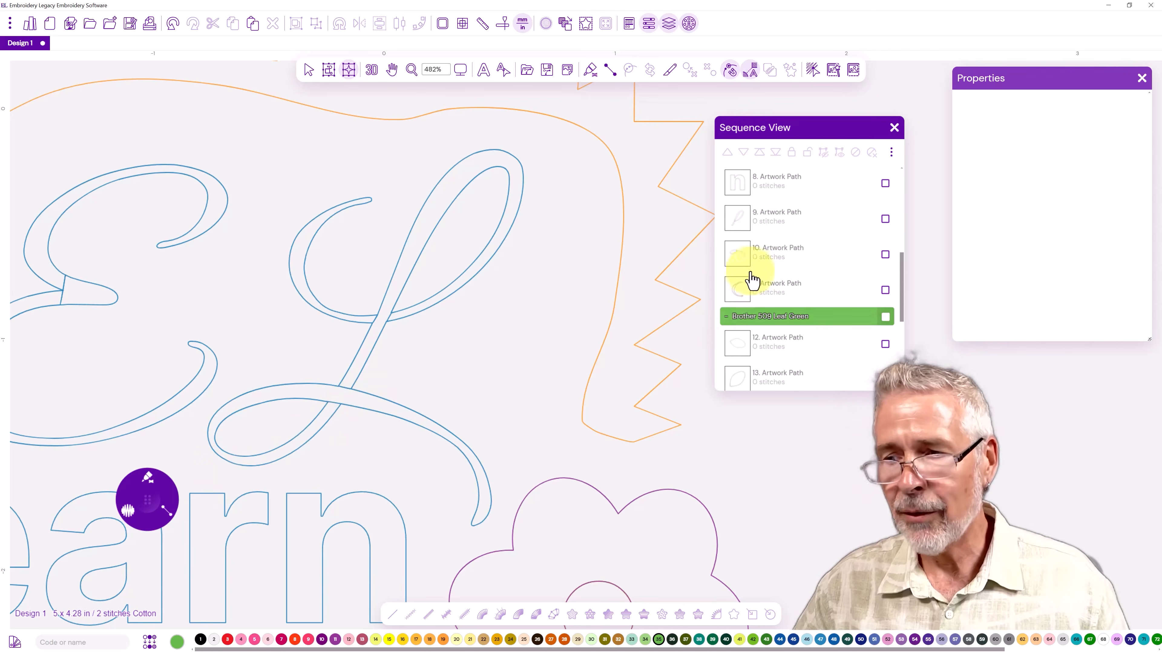
pyautogui.scroll(1, 760, 238)
pyautogui.scroll(2, 763, 256)
pyautogui.scroll(-2, 759, 293)
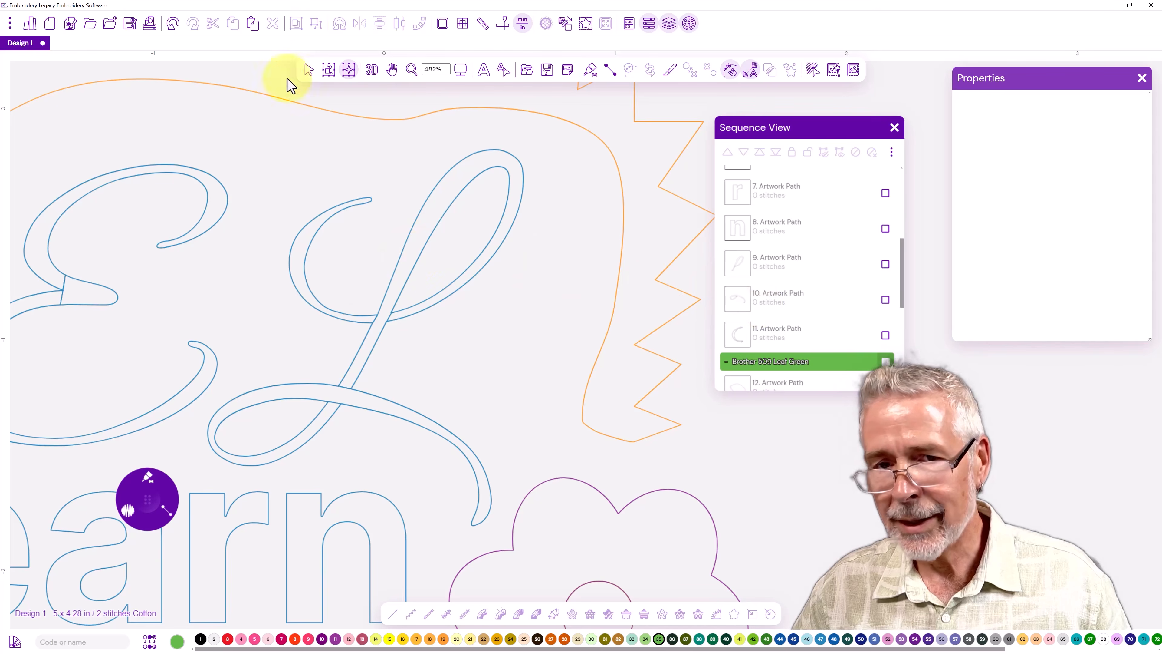
pyautogui.press('Escape')
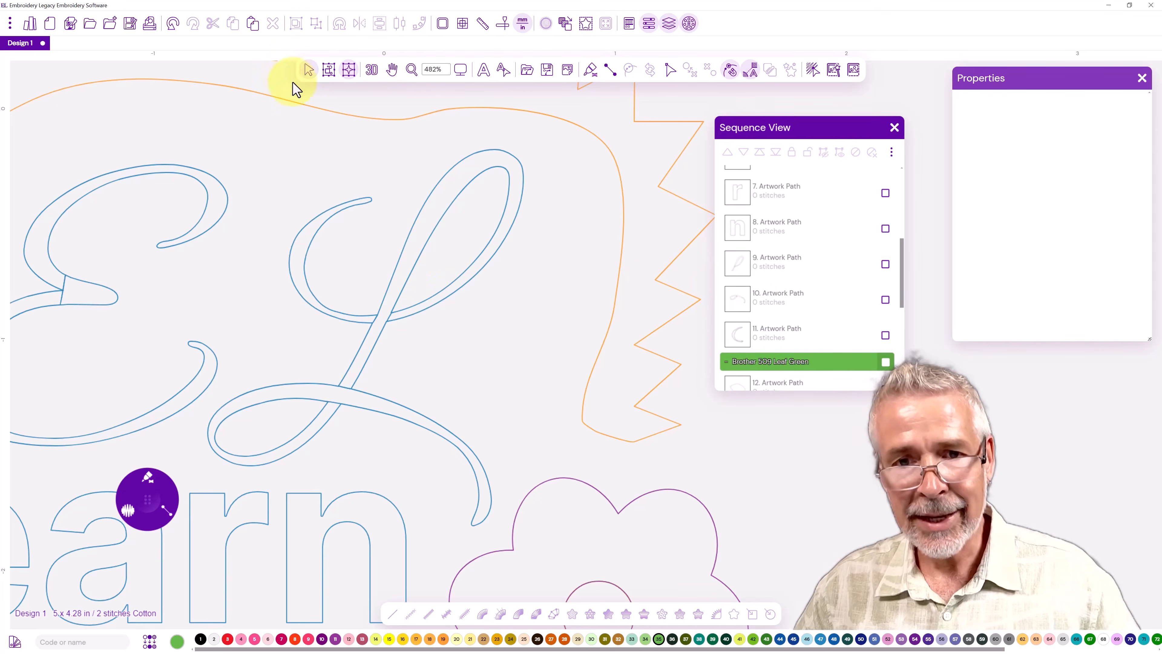
# - Move the L's curl ahead of its stem and bottom stroke in the sequence and check those pieces' order
pyautogui.click(337, 215)
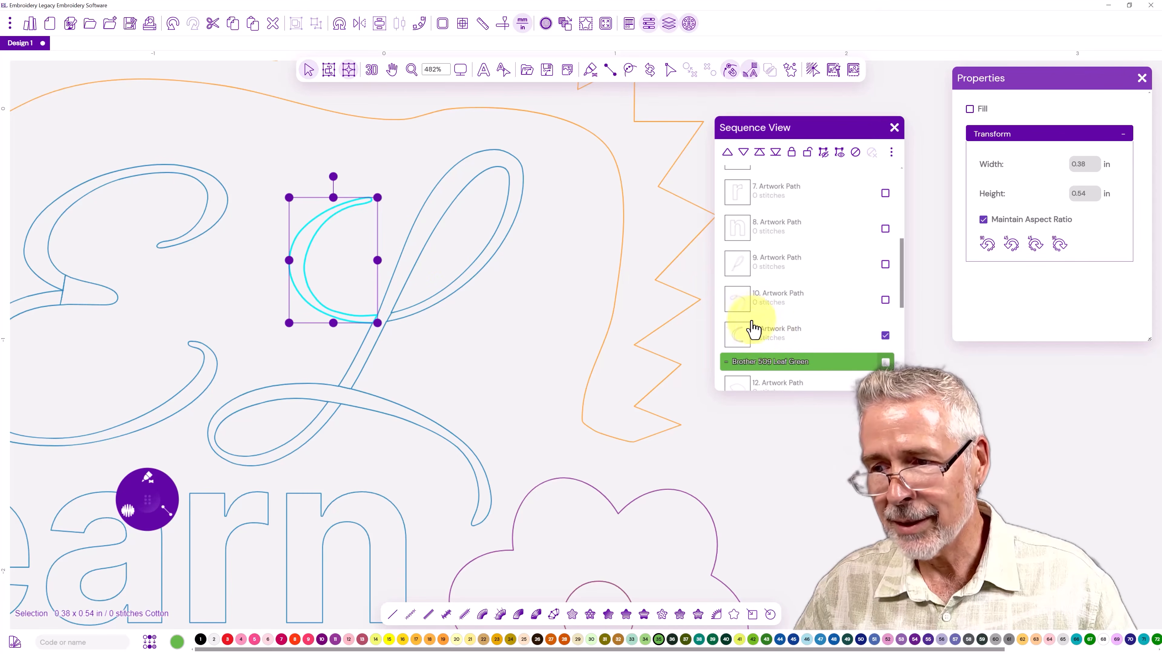
pyautogui.moveTo(760, 341); pyautogui.dragTo(761, 259)
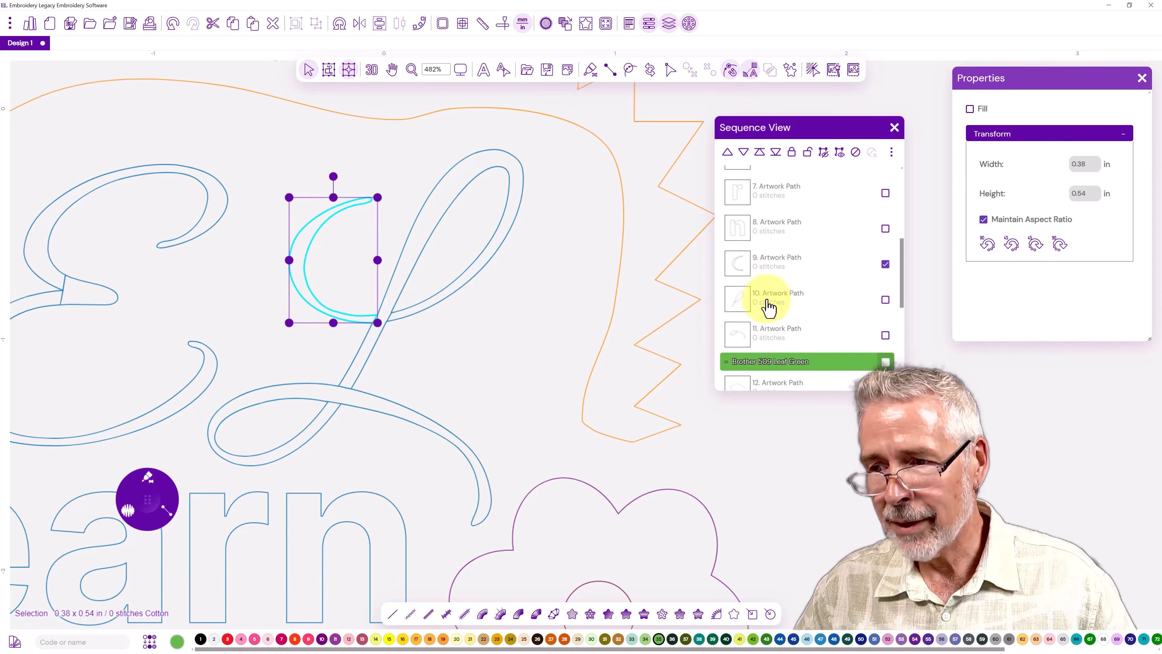
pyautogui.click(764, 302)
pyautogui.click(768, 334)
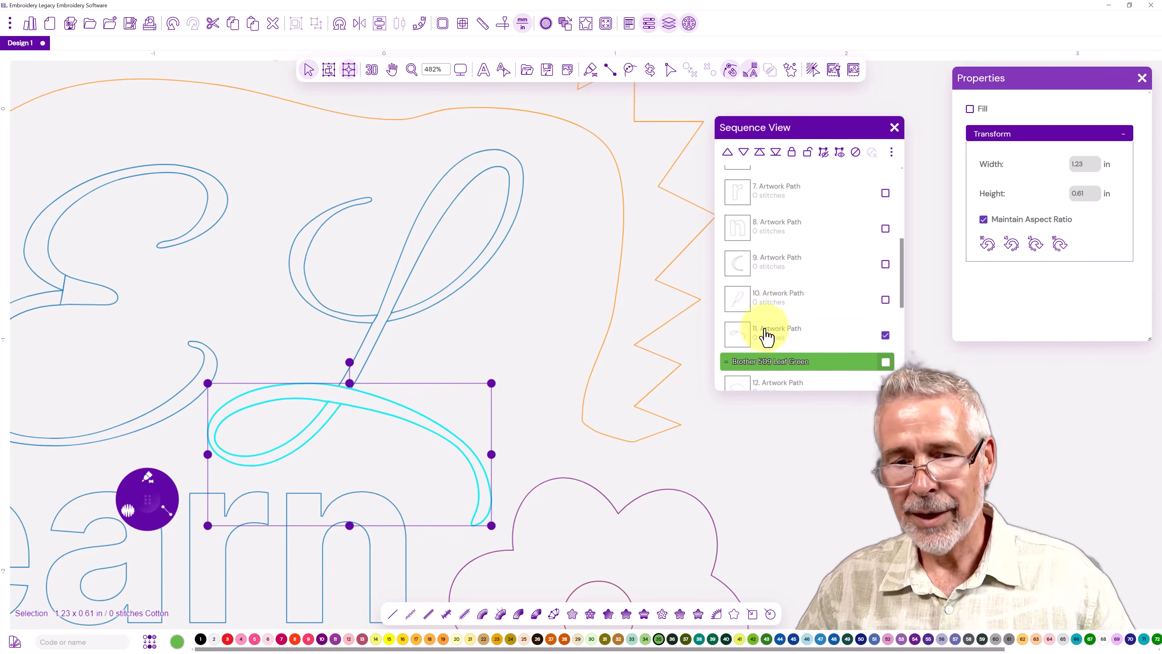
# - Move the three L pieces together in the sequence so they directly follow the three E pieces
pyautogui.click(770, 267)
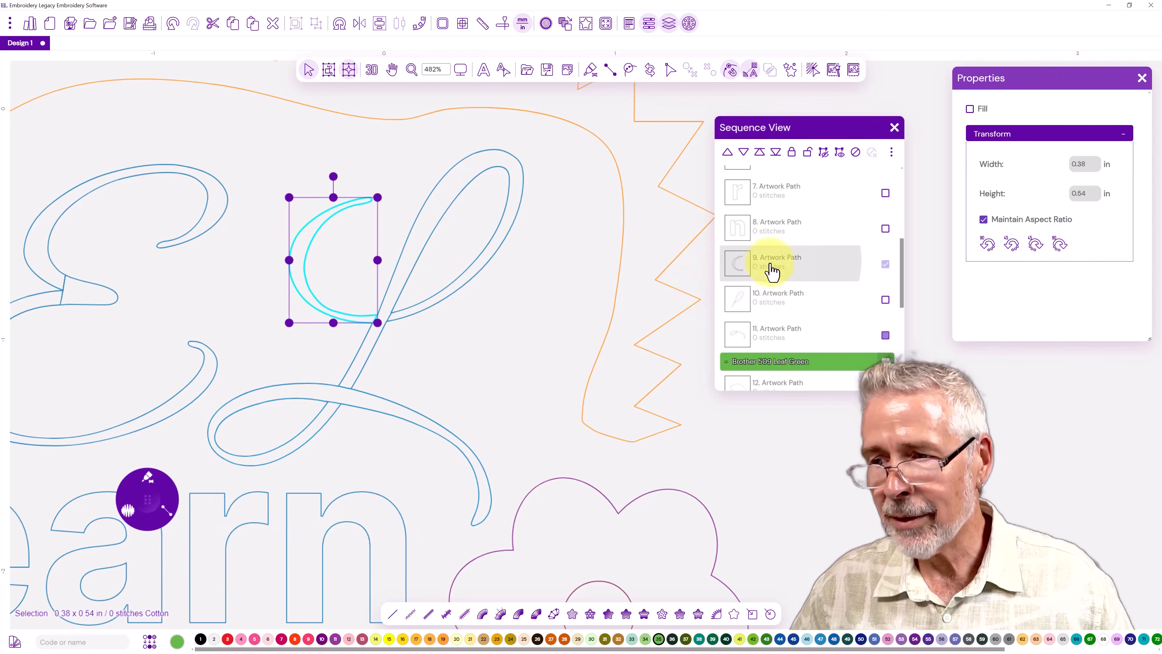
pyautogui.keyDown('shift'); pyautogui.click(780, 339); pyautogui.keyUp('shift')
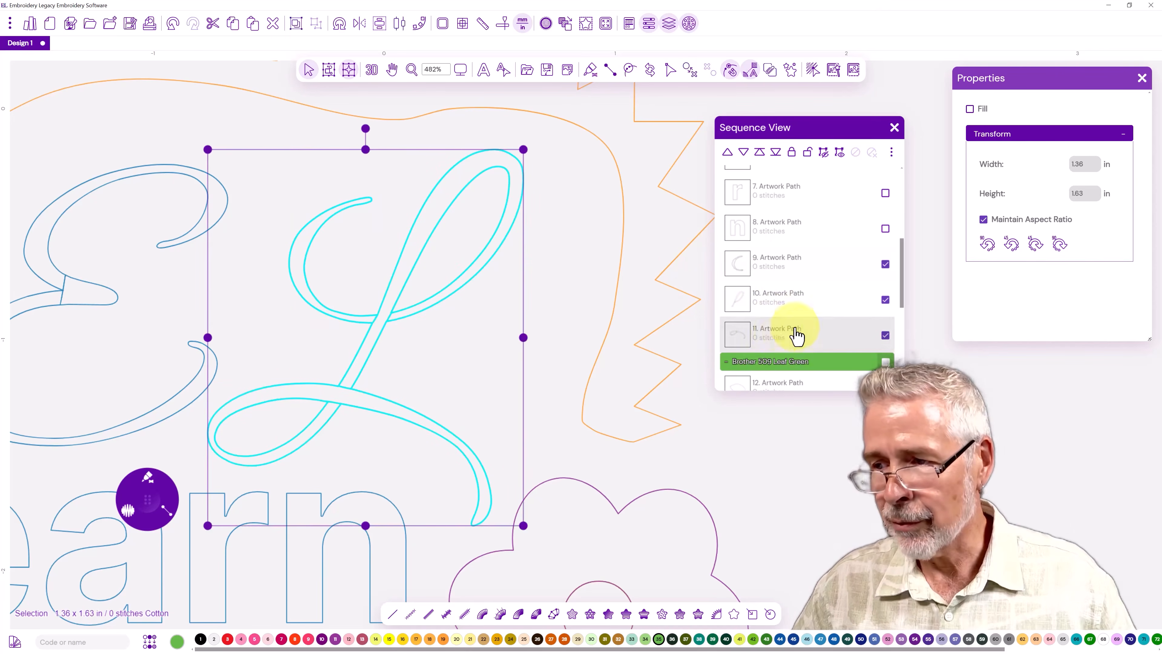
pyautogui.moveTo(776, 263)
pyautogui.mouseDown()
pyautogui.moveTo(770, 161)
pyautogui.moveTo(776, 263)
pyautogui.mouseUp()
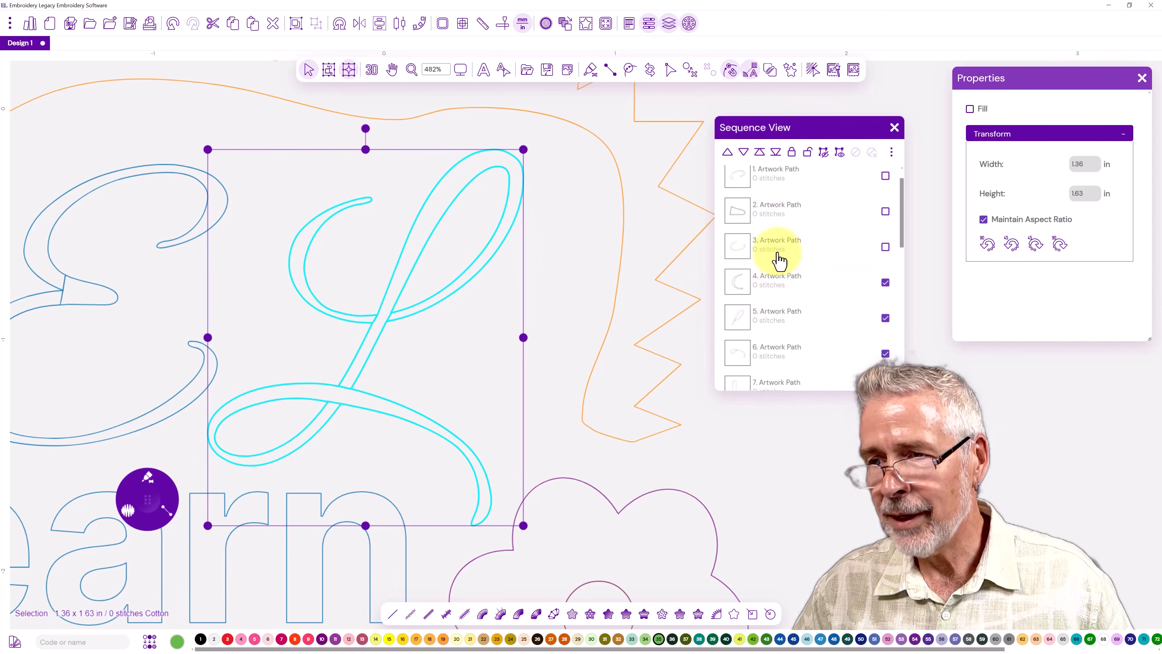
# - Review the sequence order piece by piece, from the script E and L through the L of "Learn"
pyautogui.click(763, 178)
pyautogui.click(770, 221)
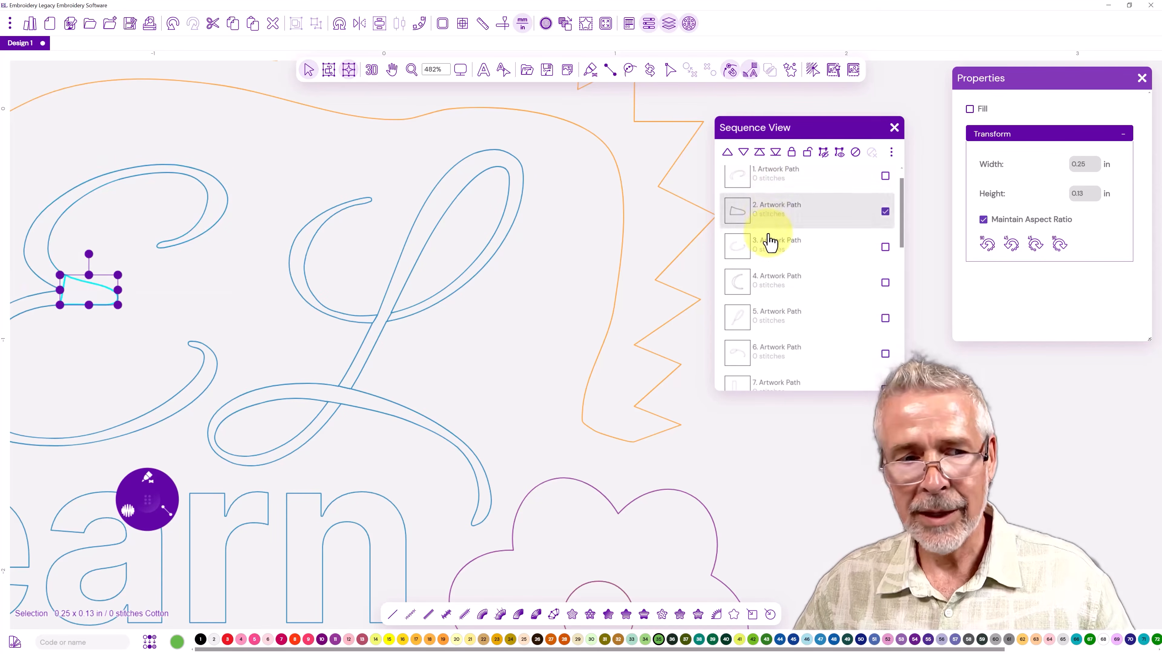
pyautogui.click(772, 253)
pyautogui.click(776, 293)
pyautogui.click(773, 323)
pyautogui.click(773, 357)
pyautogui.scroll(-2, 774, 361)
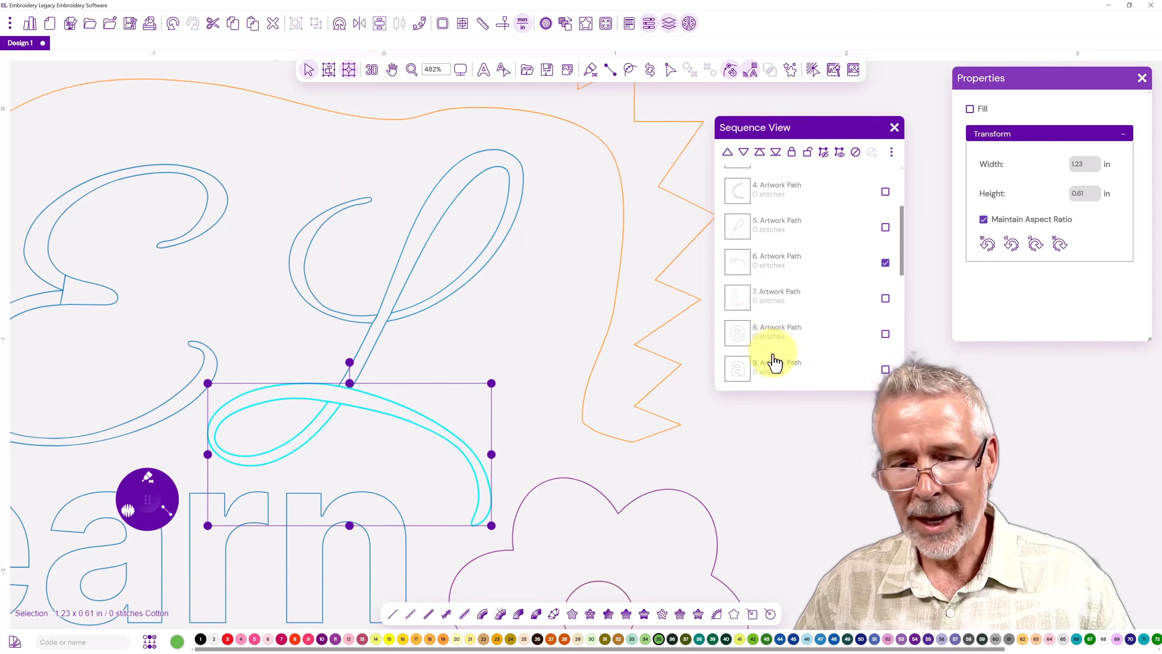
pyautogui.click(764, 302)
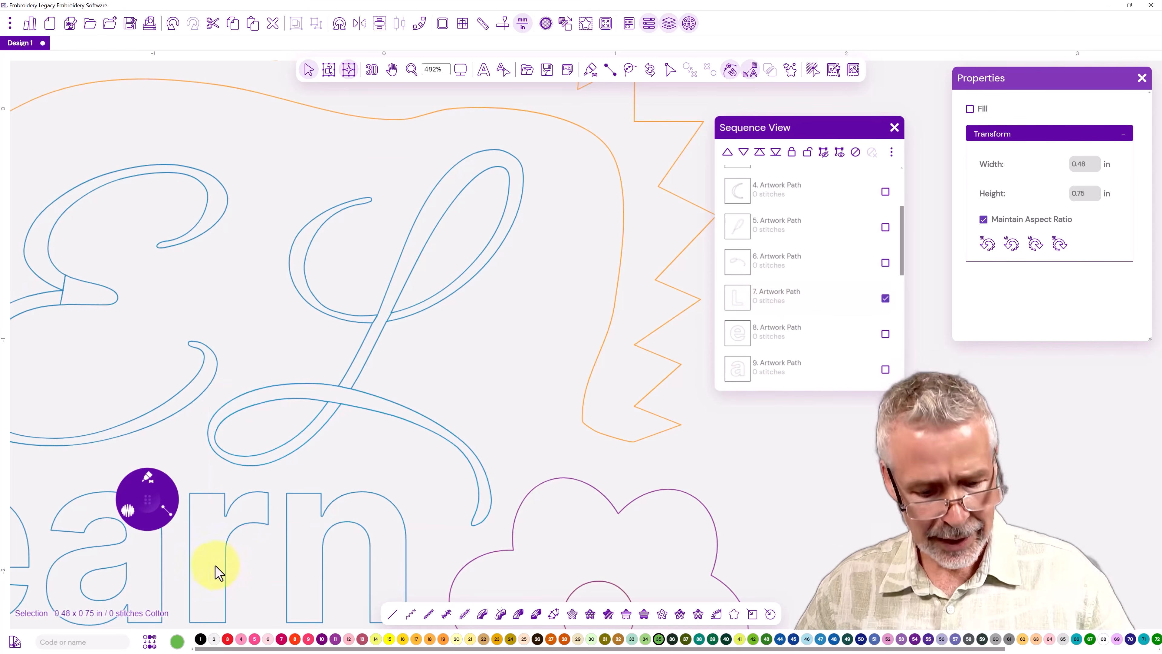
# - Slice the e of "Learn" across its crossbar at the inner end, from the counter to the lower opening
pyautogui.moveTo(73, 538); pyautogui.dragTo(430, 415)
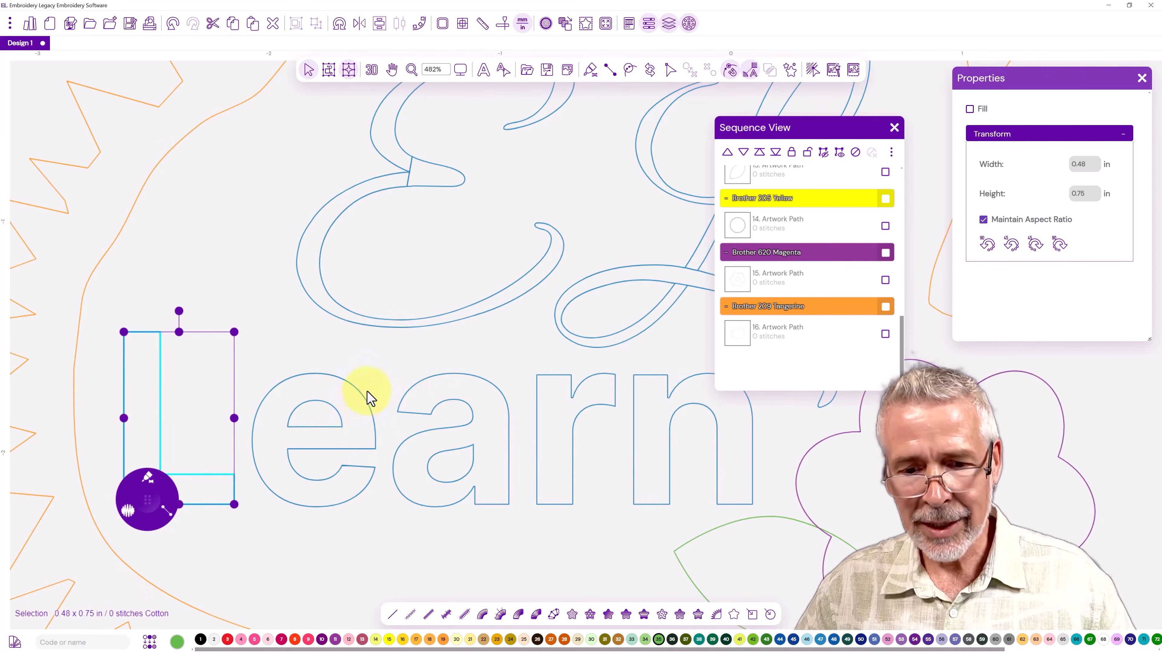
pyautogui.click(346, 428)
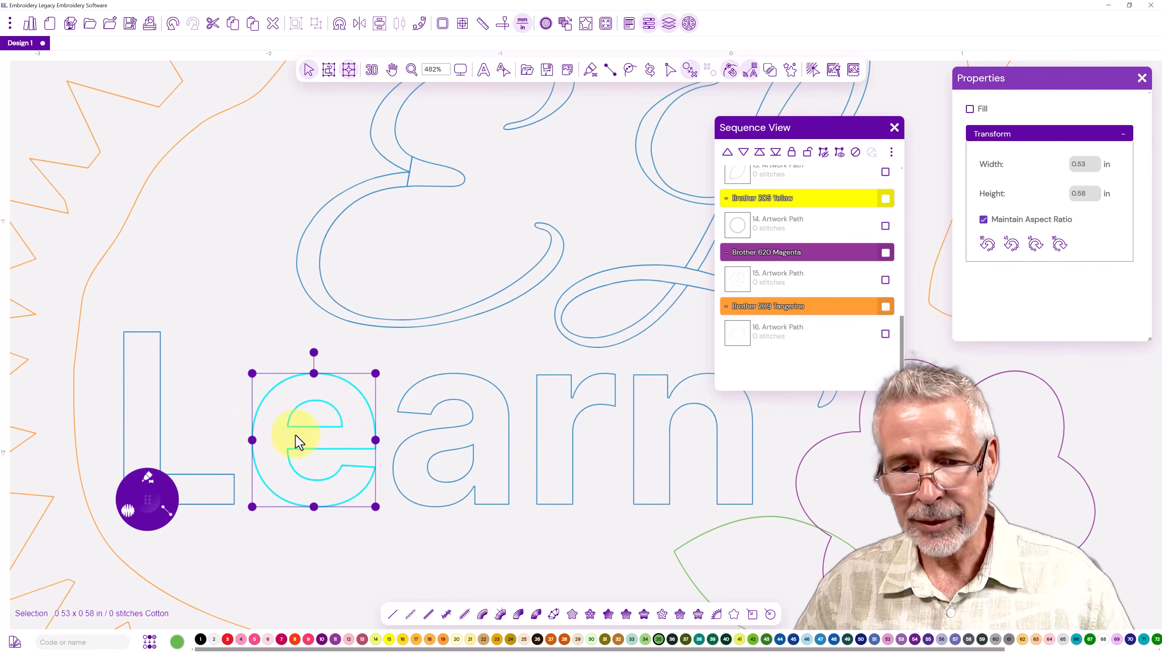
pyautogui.click(670, 69)
pyautogui.click(703, 153)
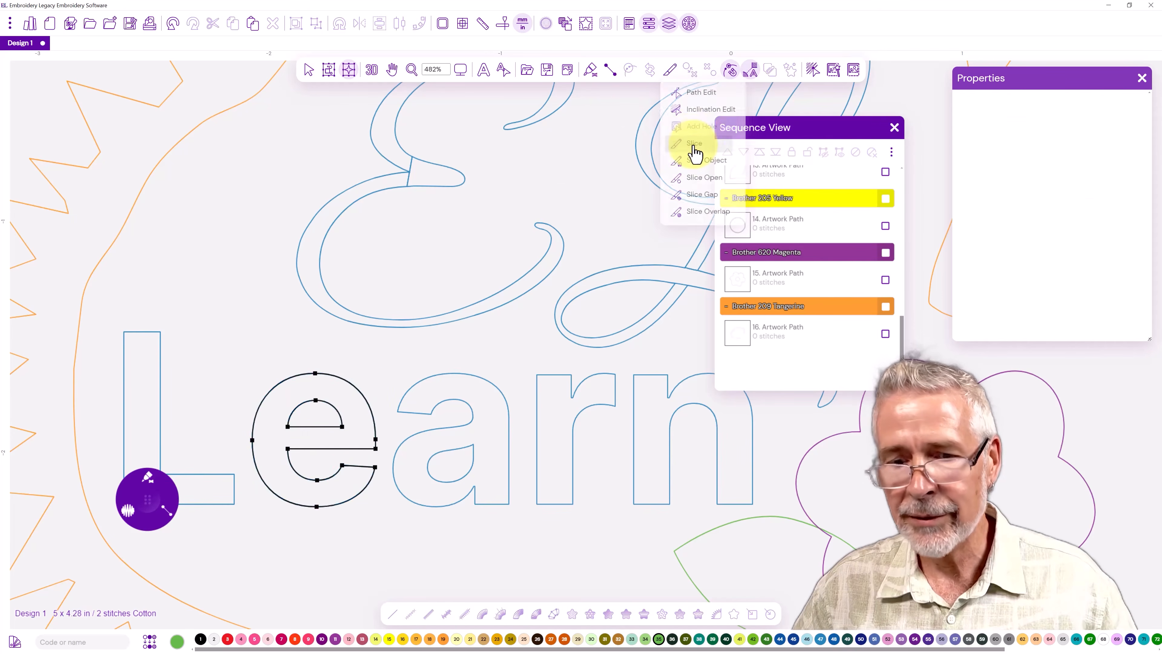
pyautogui.moveTo(287, 425); pyautogui.dragTo(290, 451)
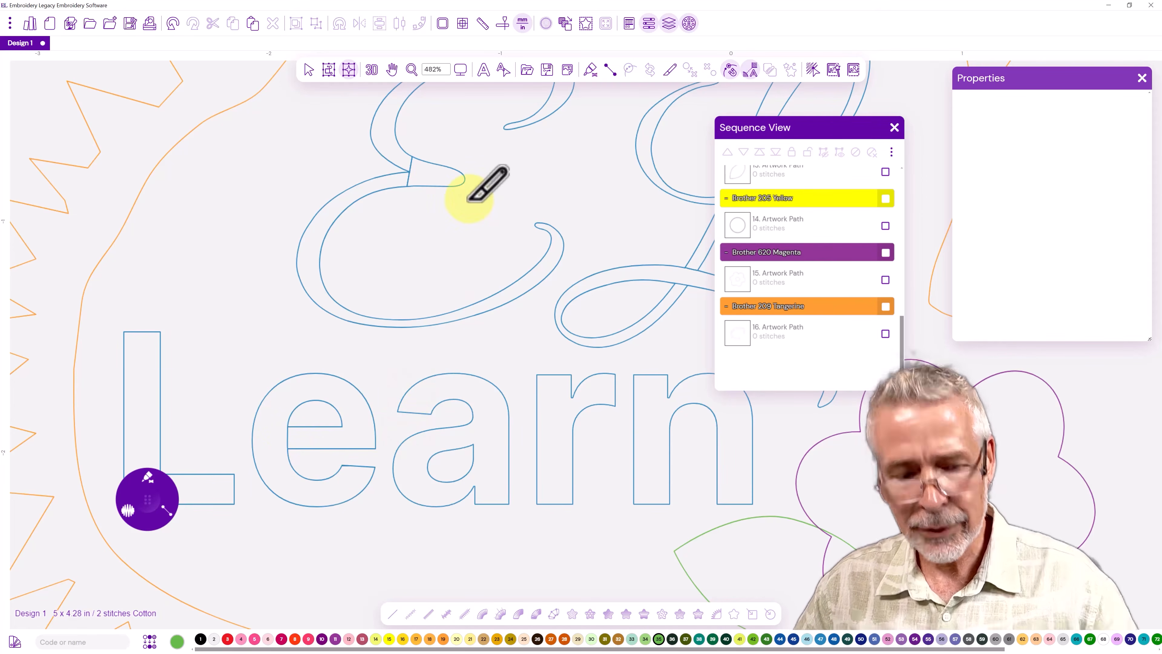
pyautogui.press('Escape')
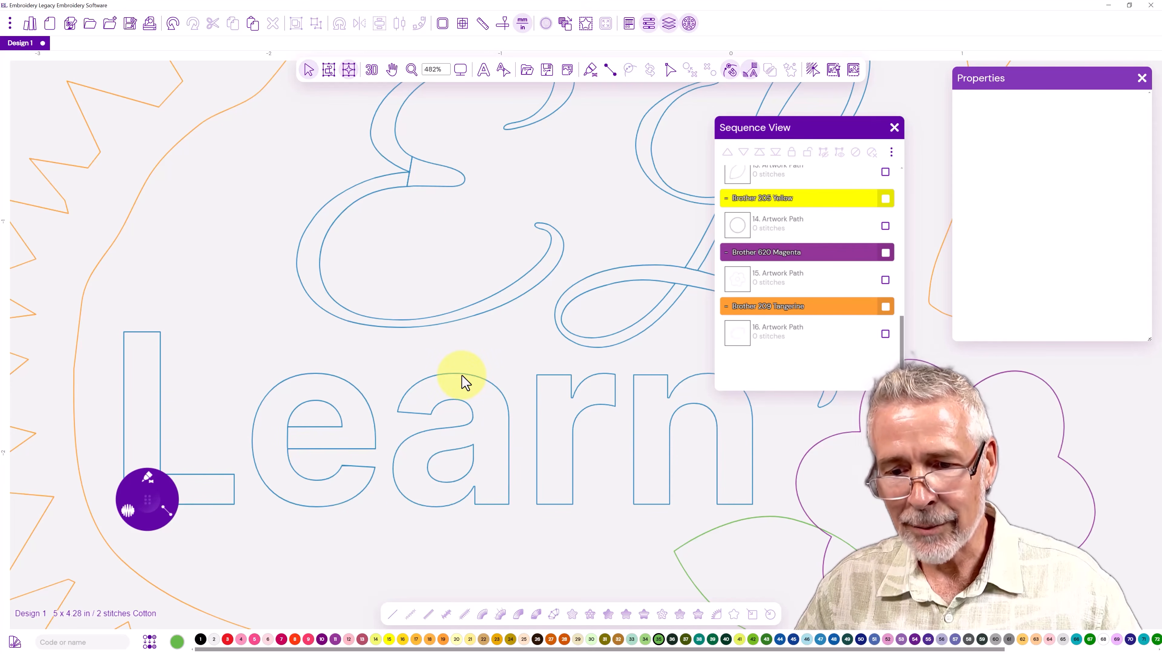
# - Slice the a of "Learn" along the stem's inner edge, from the upper arch down to the bowl's counter
pyautogui.click(463, 382)
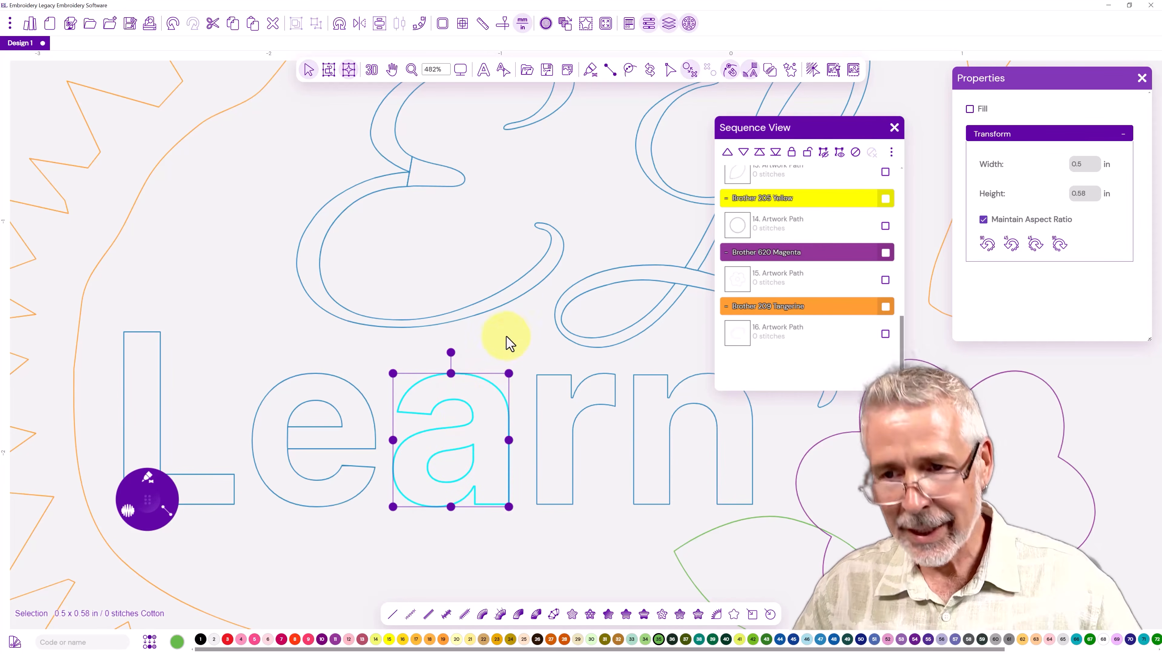
pyautogui.click(670, 69)
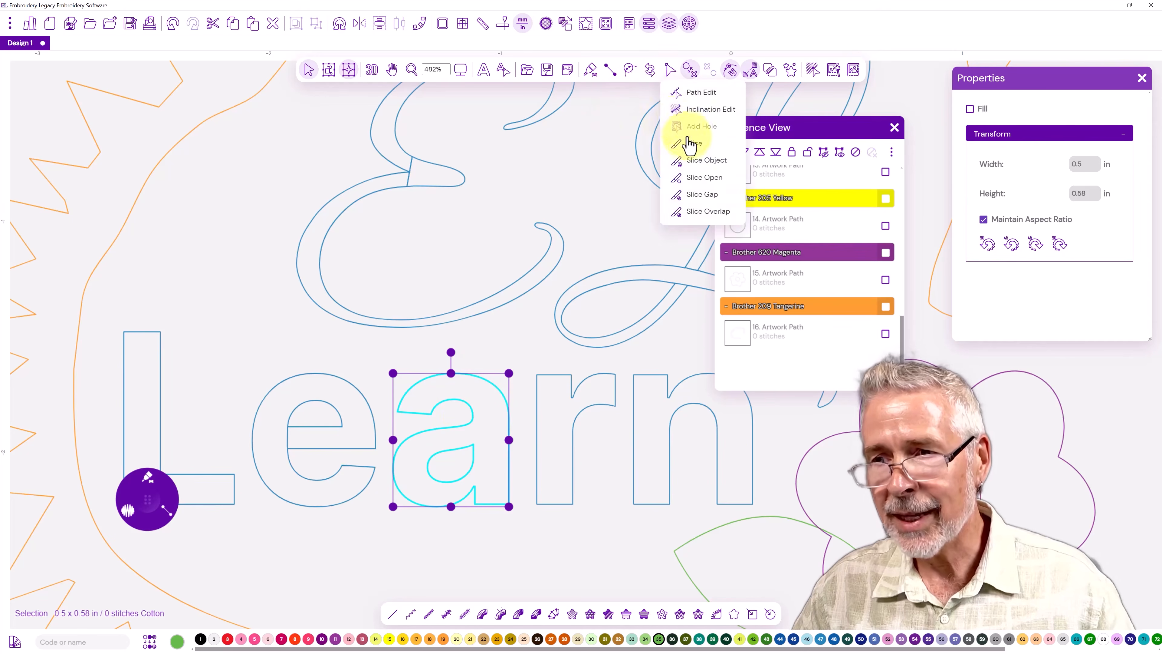
pyautogui.click(694, 144)
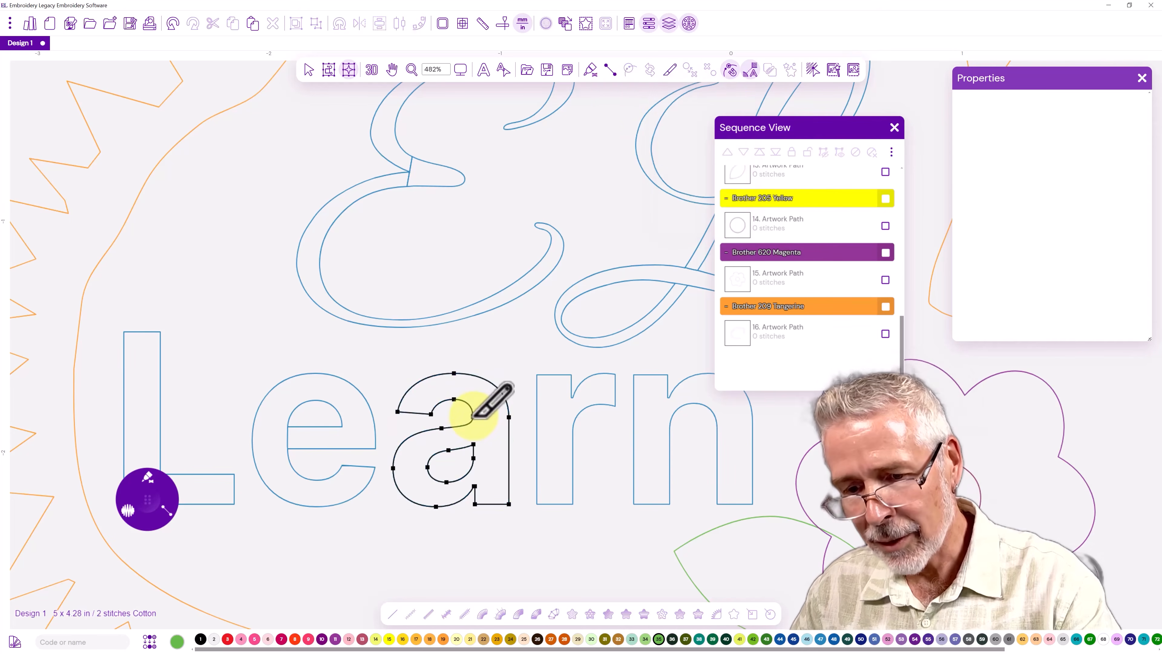
pyautogui.moveTo(474, 416); pyautogui.dragTo(476, 452)
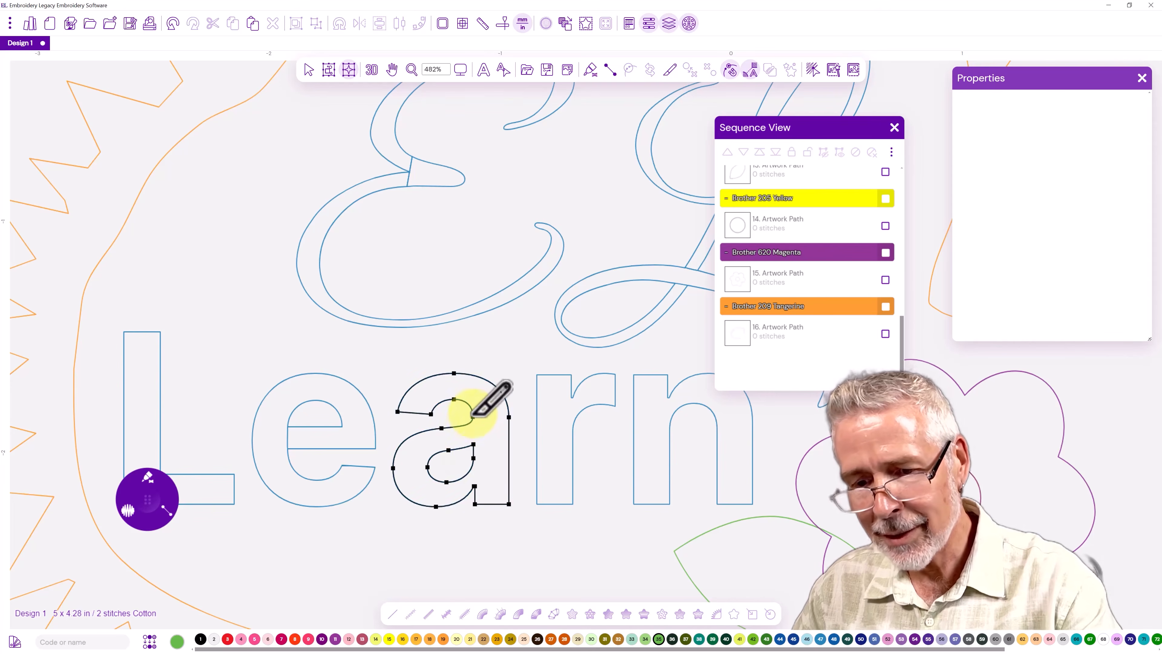
pyautogui.moveTo(473, 417); pyautogui.dragTo(473, 447)
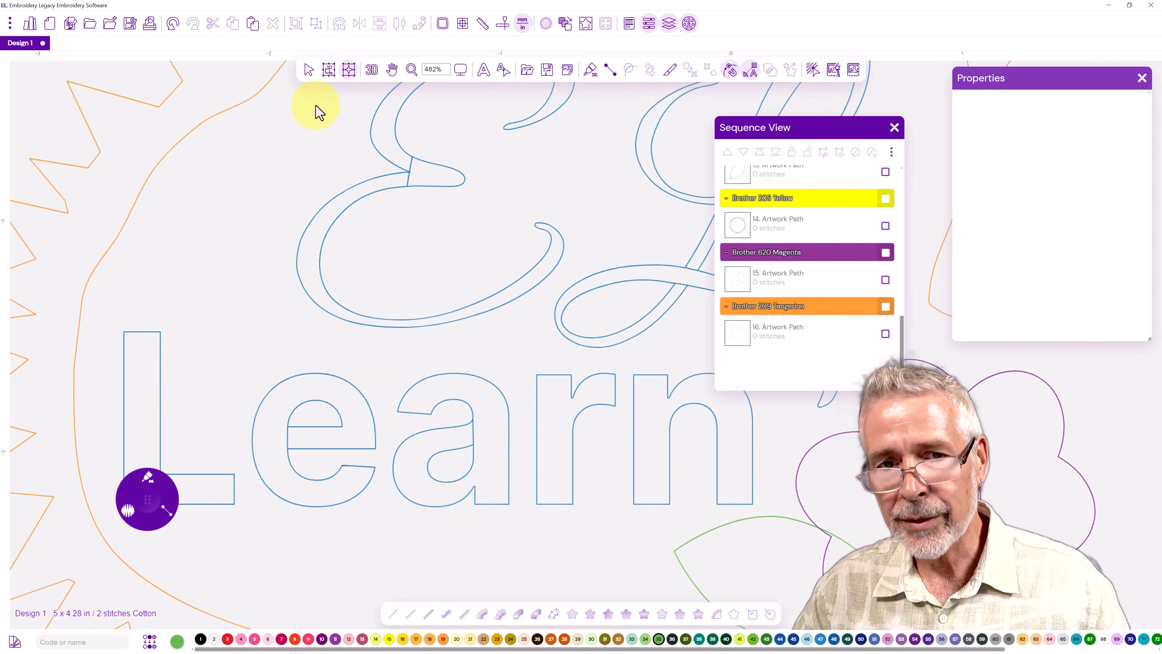
pyautogui.click(309, 69)
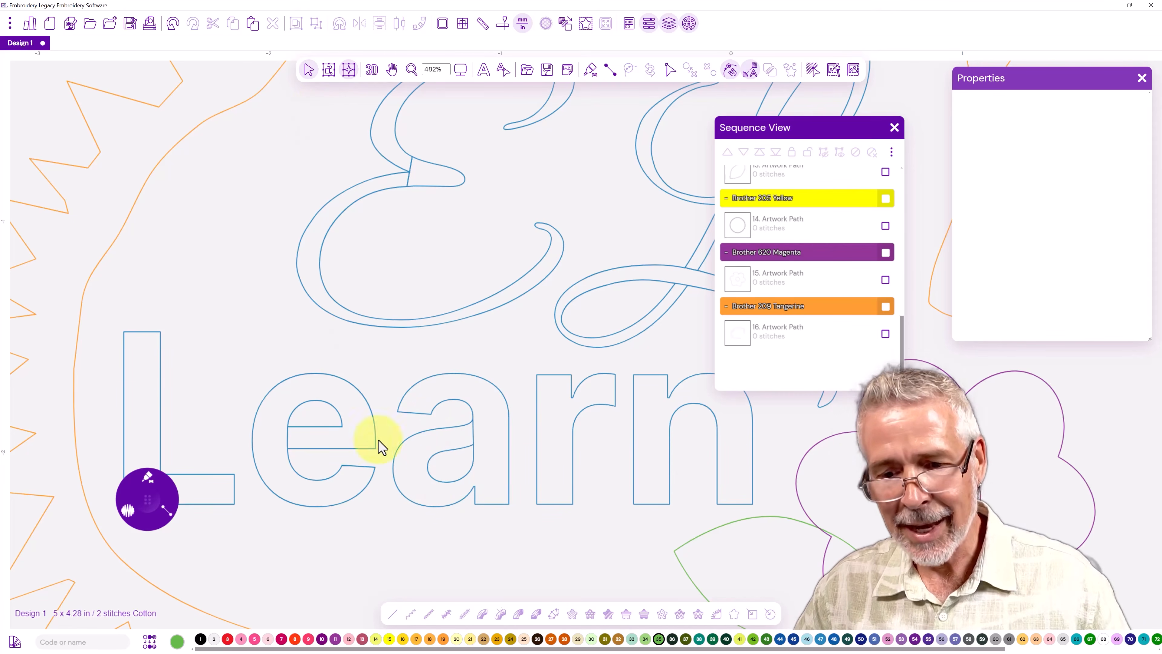
# - Slice the a again from the counter's lower edge to the notch at the stem, separating bowl from stem
pyautogui.click(434, 512)
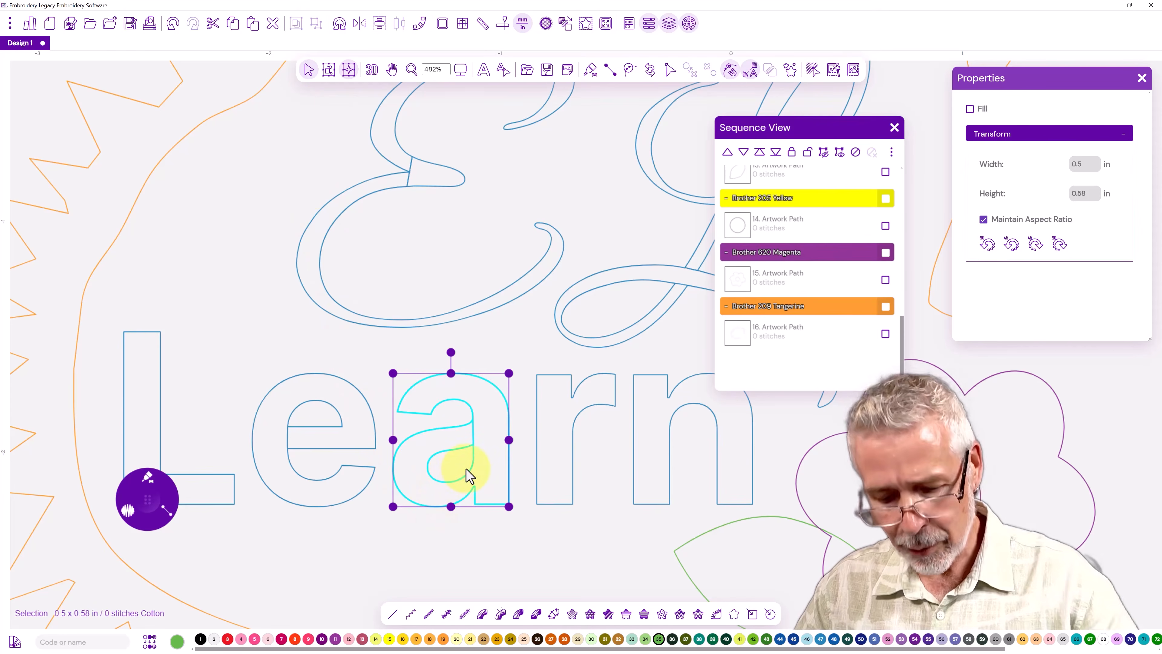
pyautogui.click(671, 69)
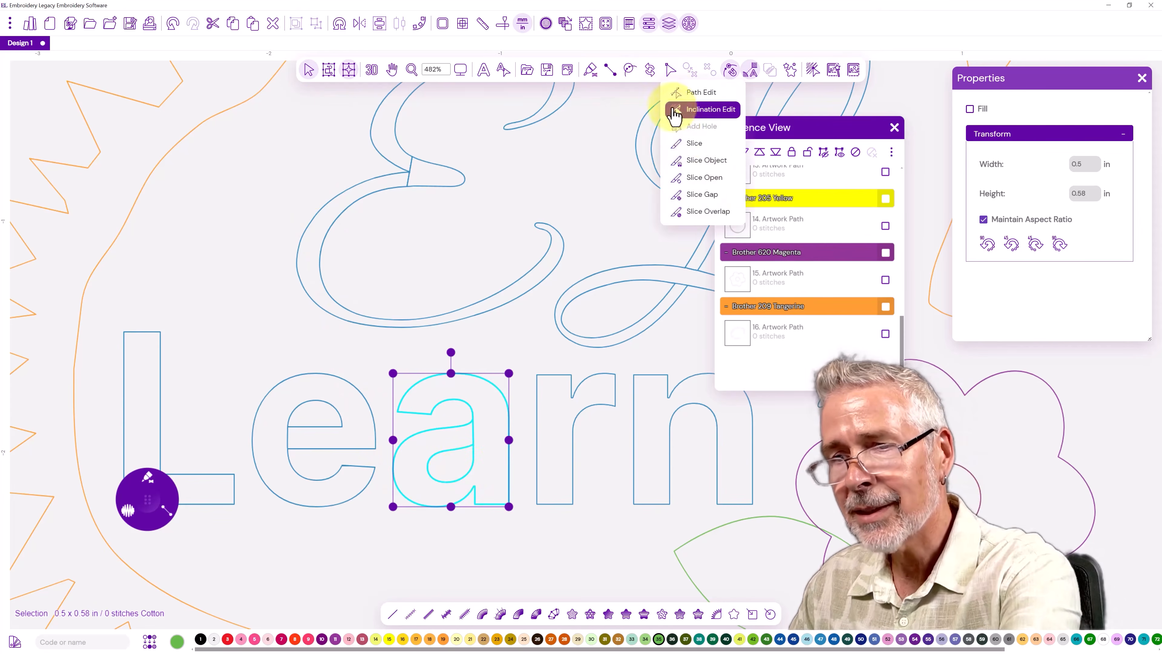
pyautogui.click(677, 147)
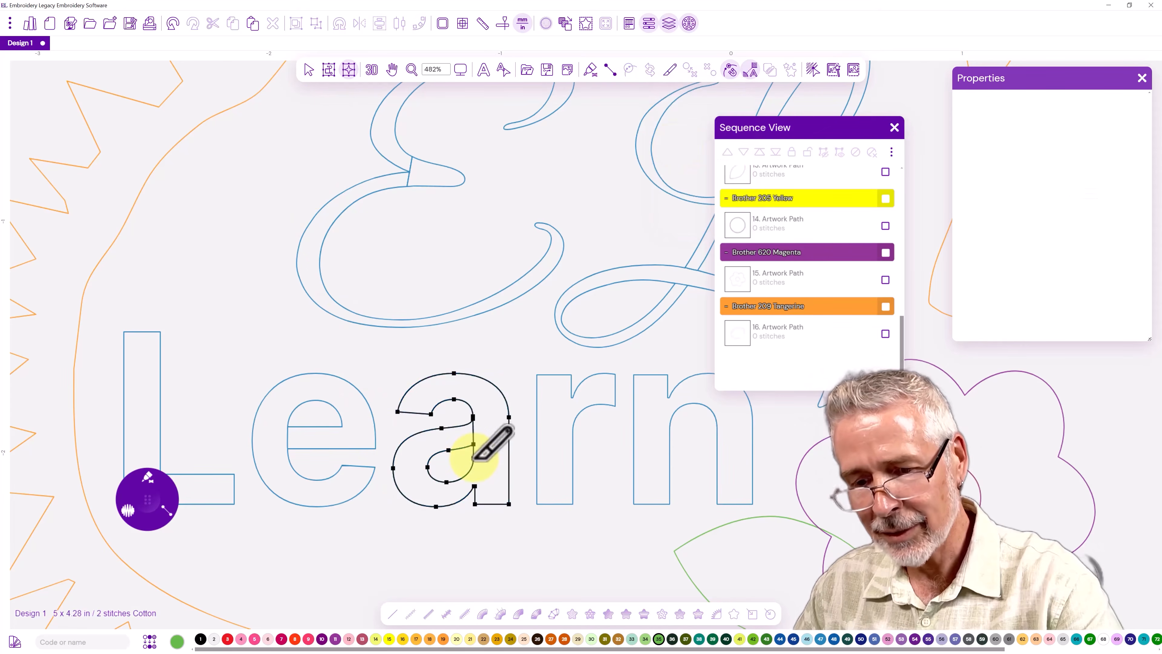
pyautogui.moveTo(473, 459); pyautogui.dragTo(474, 487)
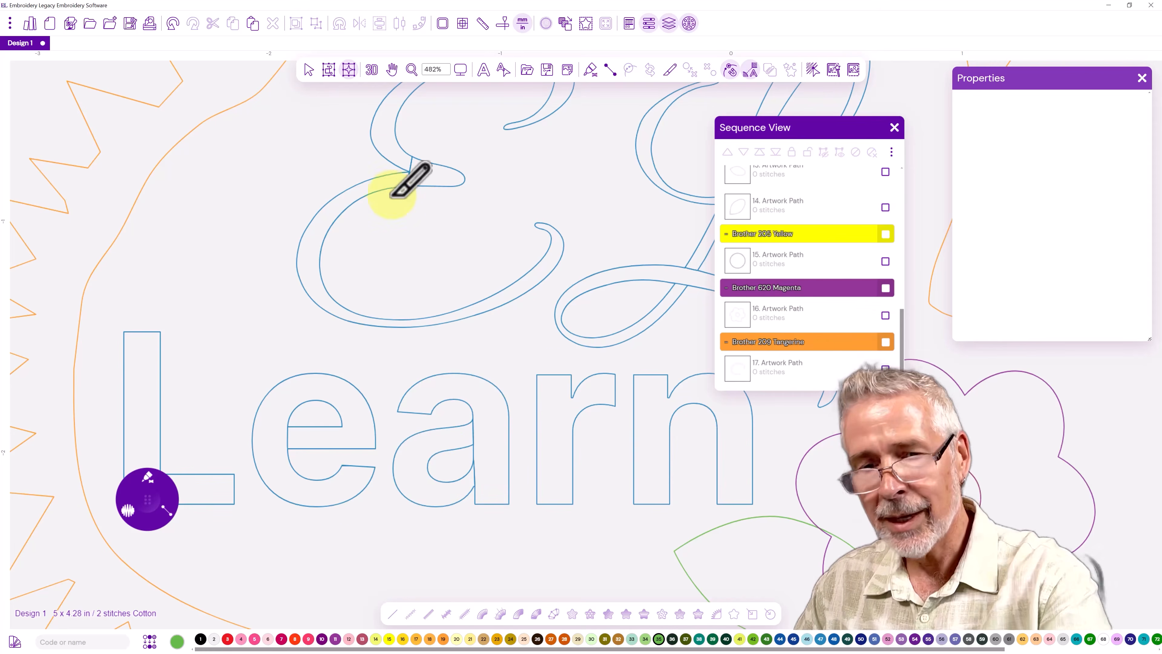
pyautogui.press('Escape')
# - Slice the r of "Learn" where its arm meets the stem, from the upper notch to the arm's lower edge
pyautogui.click(540, 378)
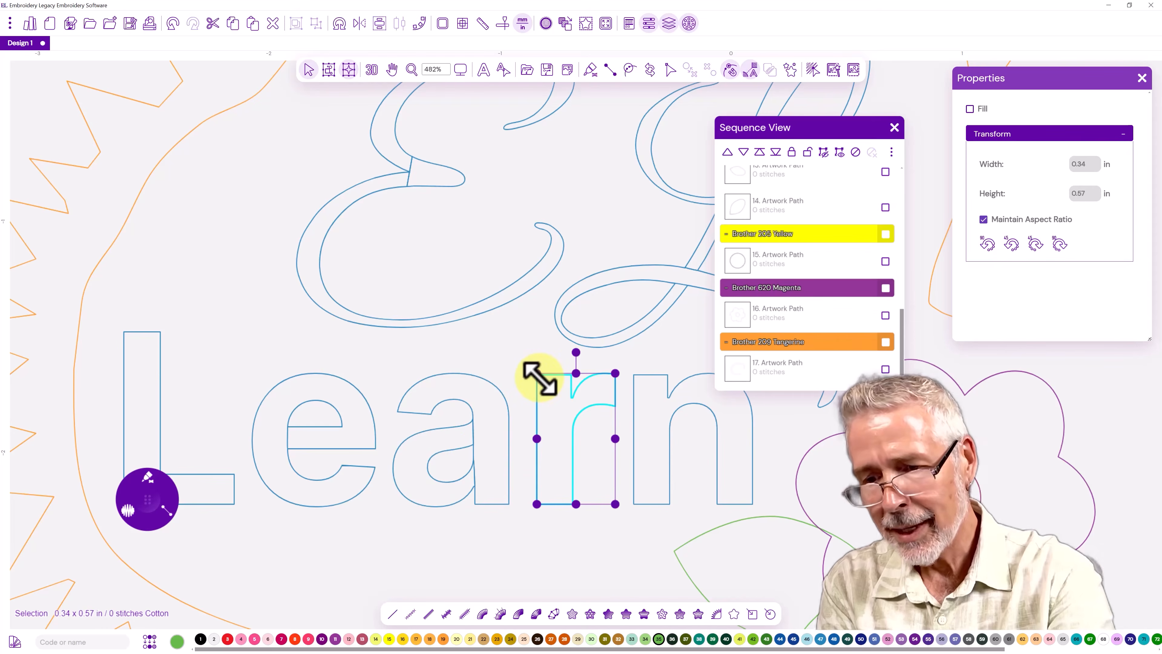
pyautogui.click(670, 70)
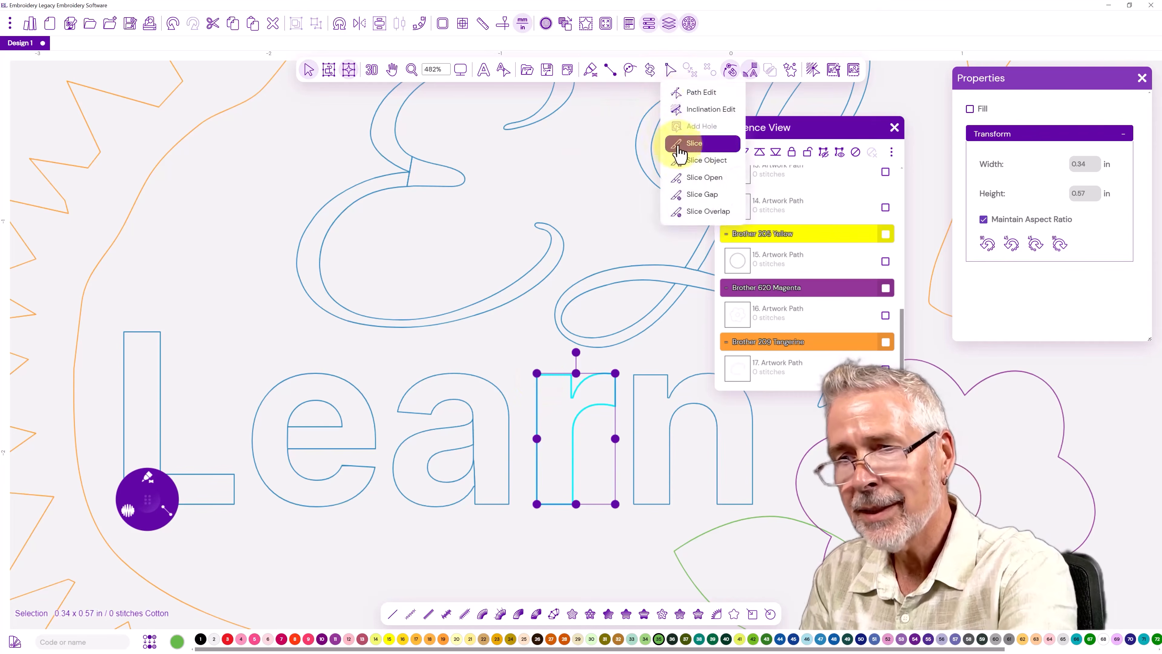
pyautogui.click(681, 144)
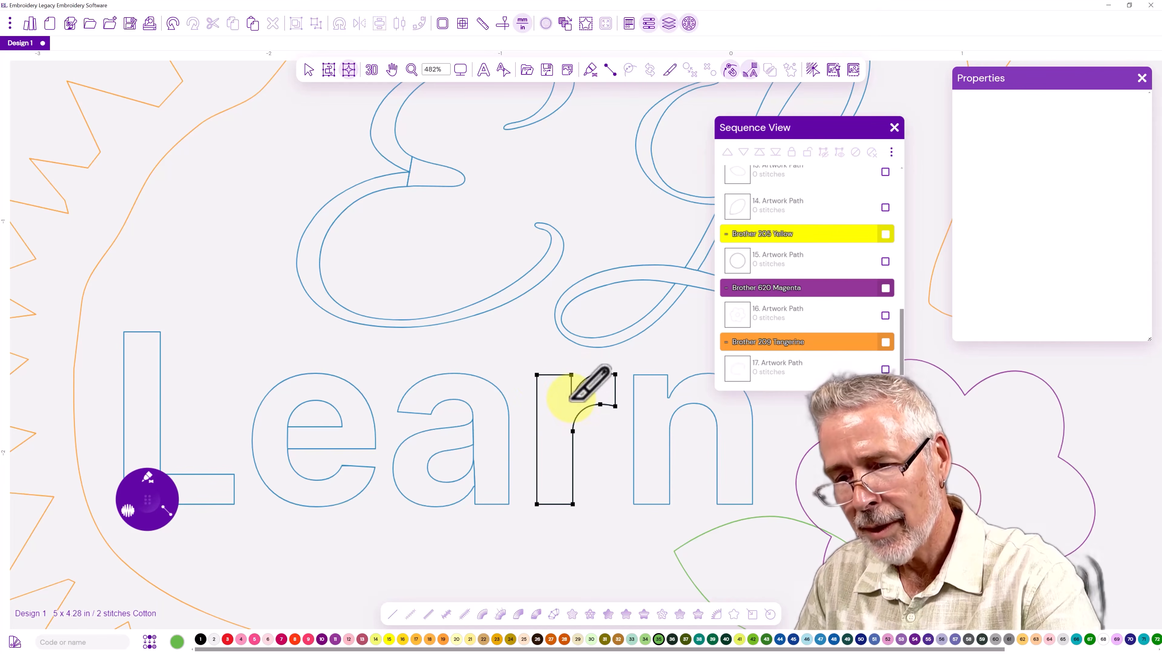
pyautogui.moveTo(572, 402); pyautogui.dragTo(575, 429)
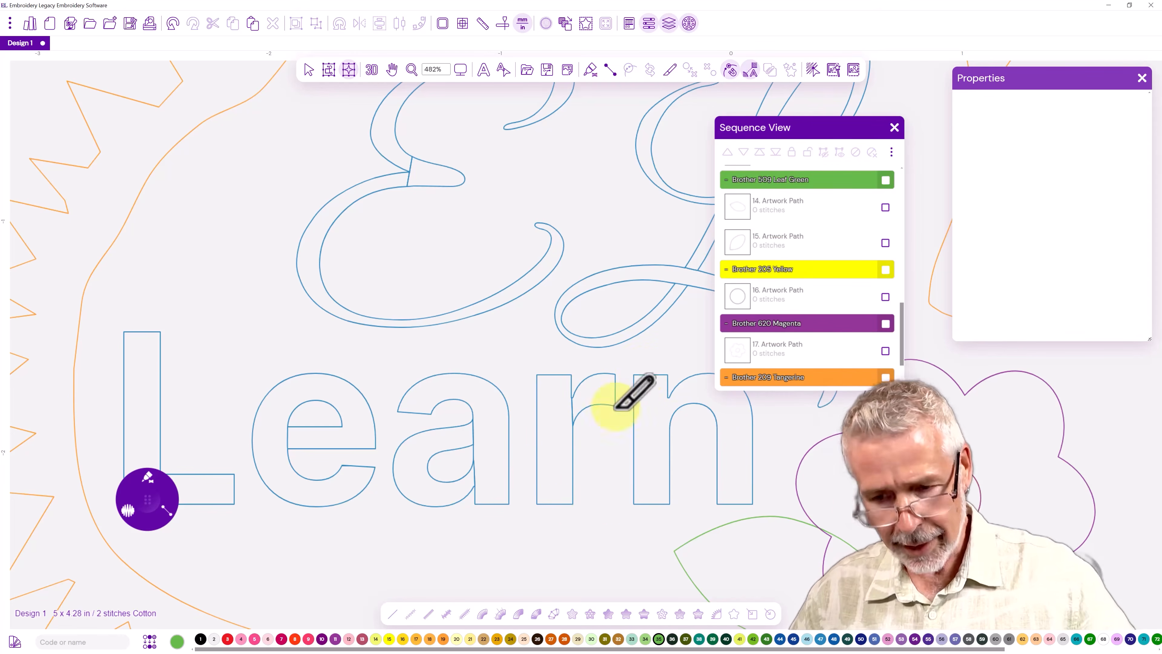
# - Slice the n of "Learn" where its arch leaves the first stem, from the upper notch to the inner curve
pyautogui.moveTo(562, 442); pyautogui.dragTo(376, 433)
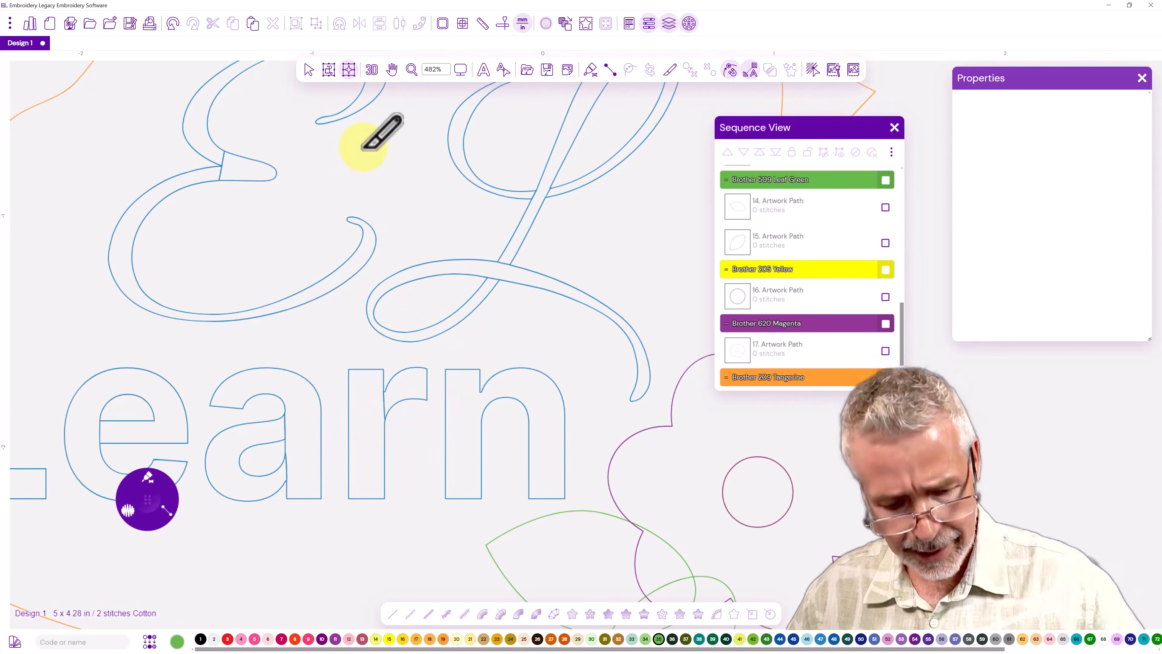
pyautogui.press('Escape')
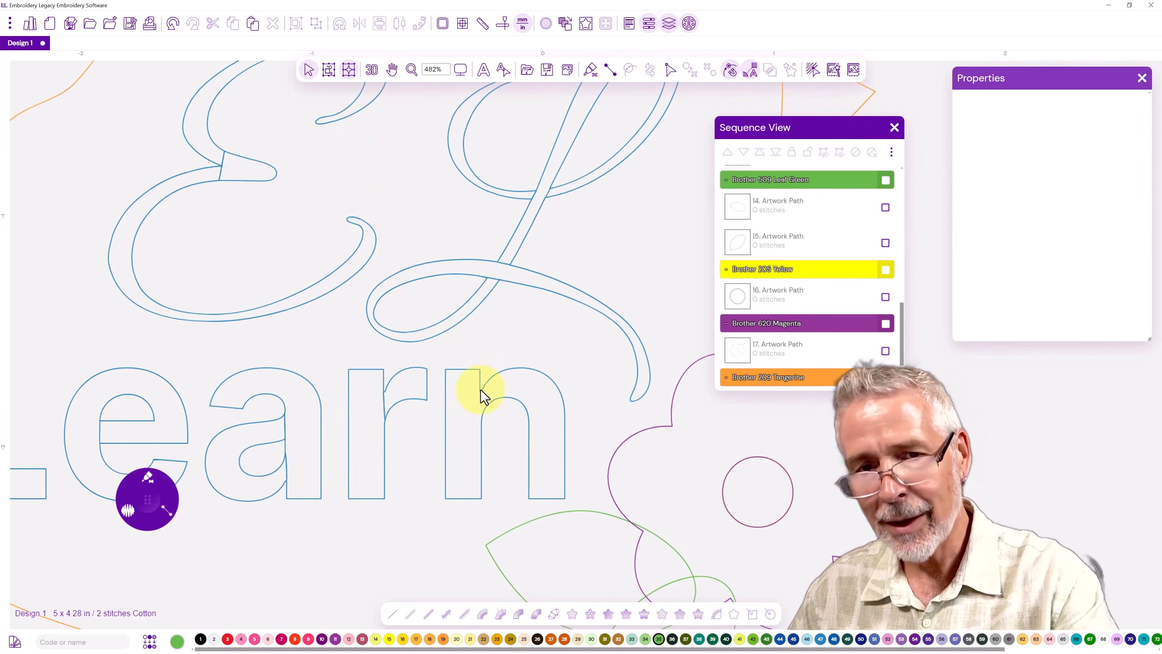
pyautogui.click(481, 391)
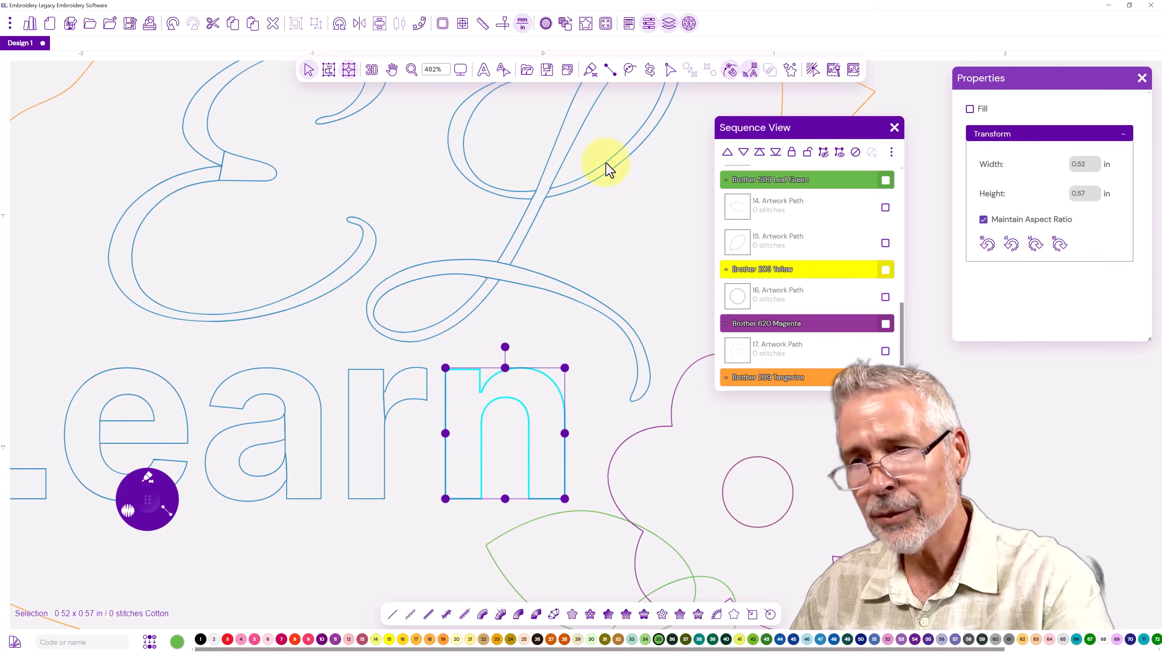
pyautogui.click(670, 70)
pyautogui.click(671, 155)
pyautogui.click(480, 392)
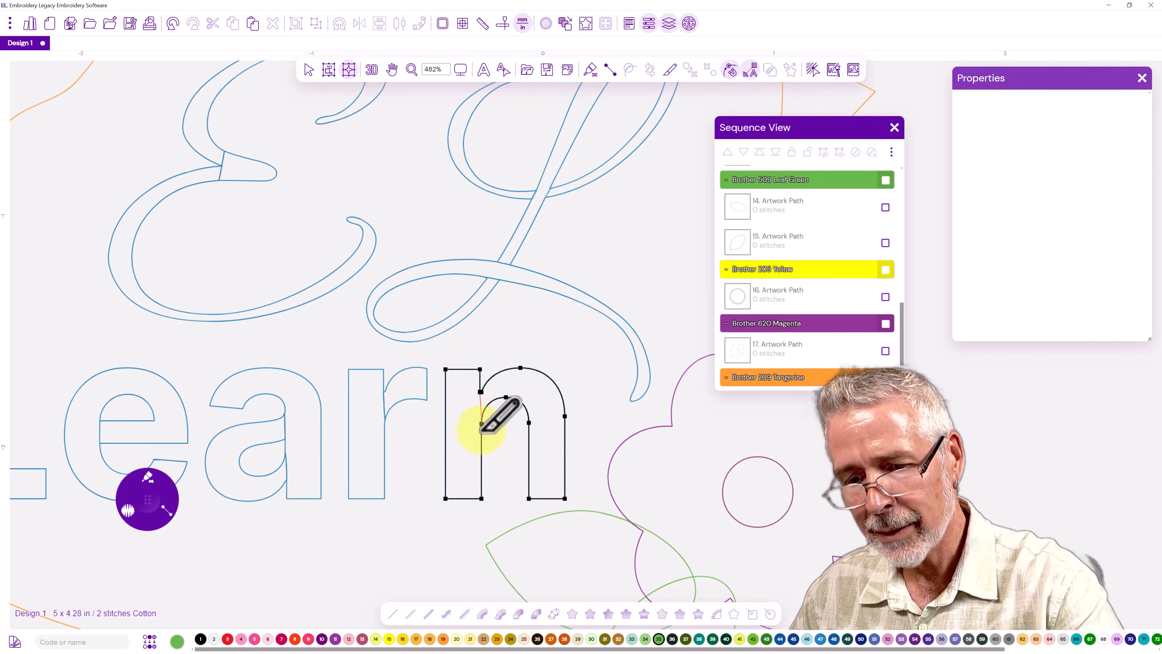
pyautogui.click(481, 425)
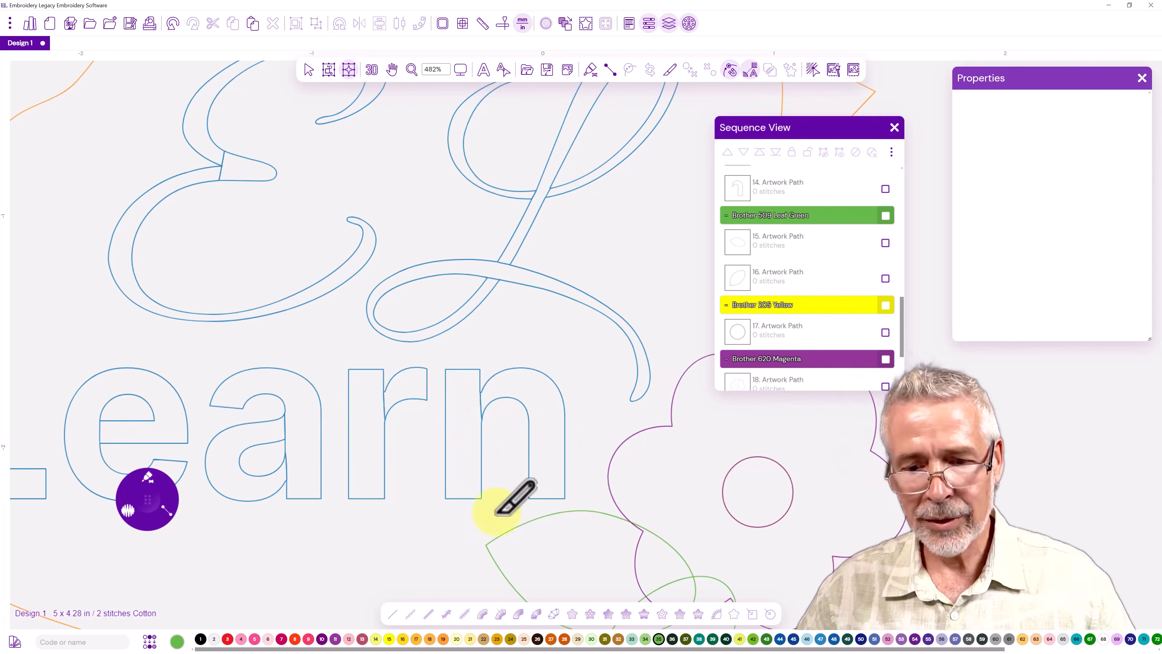
# - Review the sequence order of the "Learn" letter pieces, from the L through both parts of the n
pyautogui.scroll(-3, 317, 475)
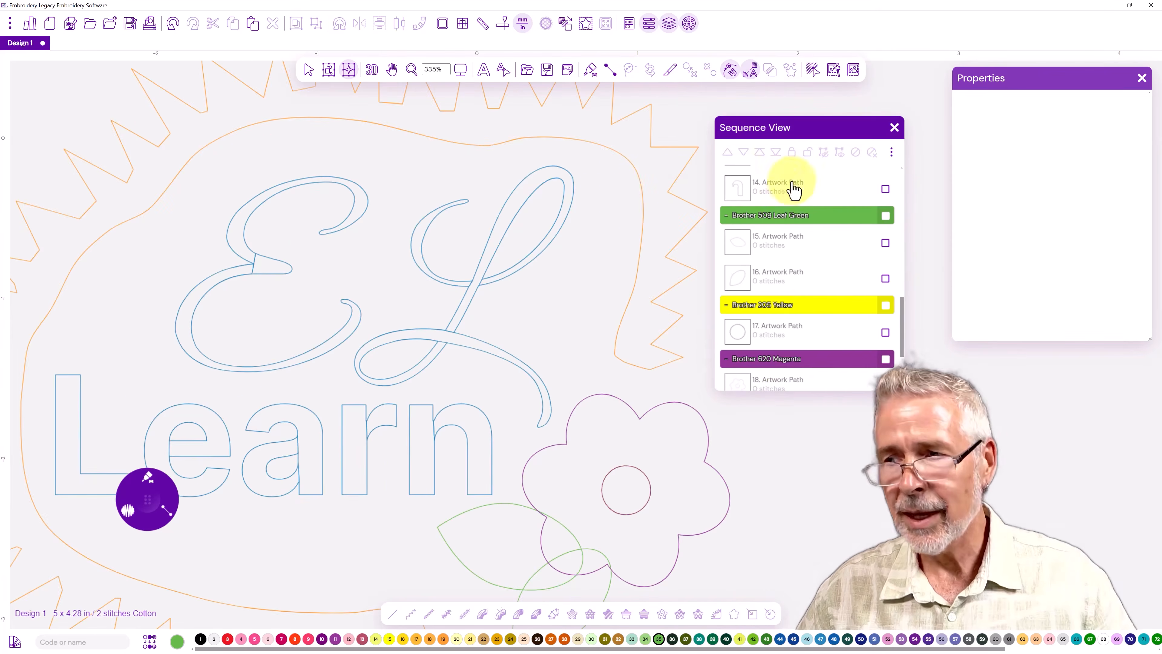
pyautogui.moveTo(902, 319); pyautogui.dragTo(910, 229)
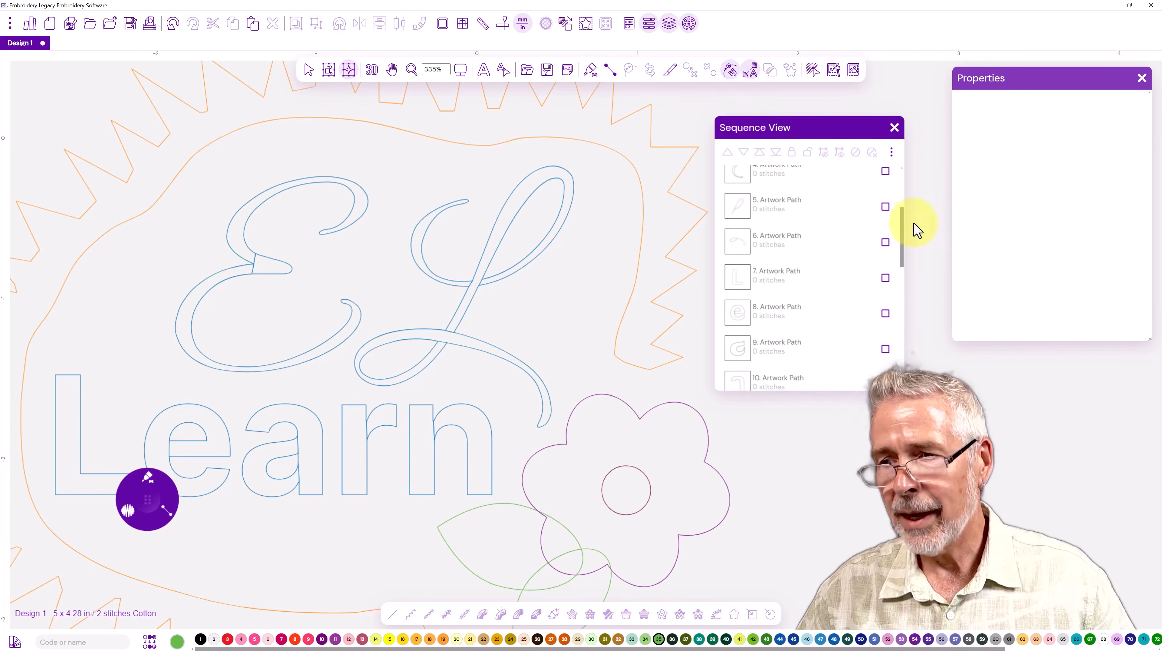
pyautogui.click(733, 279)
pyautogui.click(734, 322)
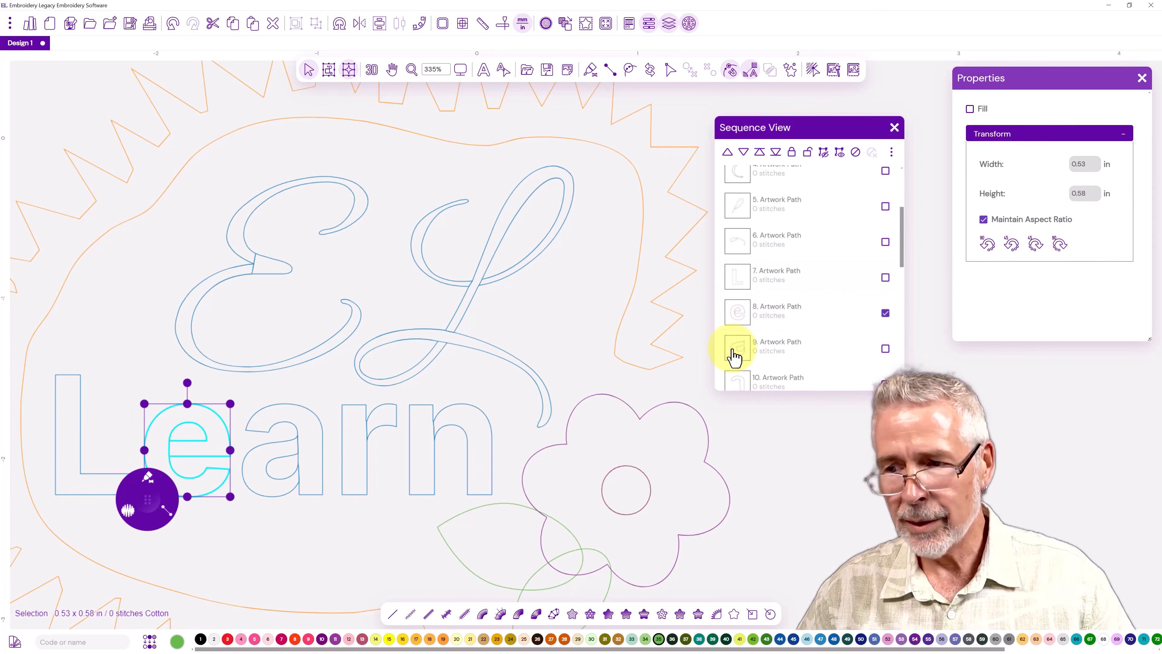
pyautogui.click(734, 352)
pyautogui.click(744, 386)
pyautogui.scroll(-3, 741, 384)
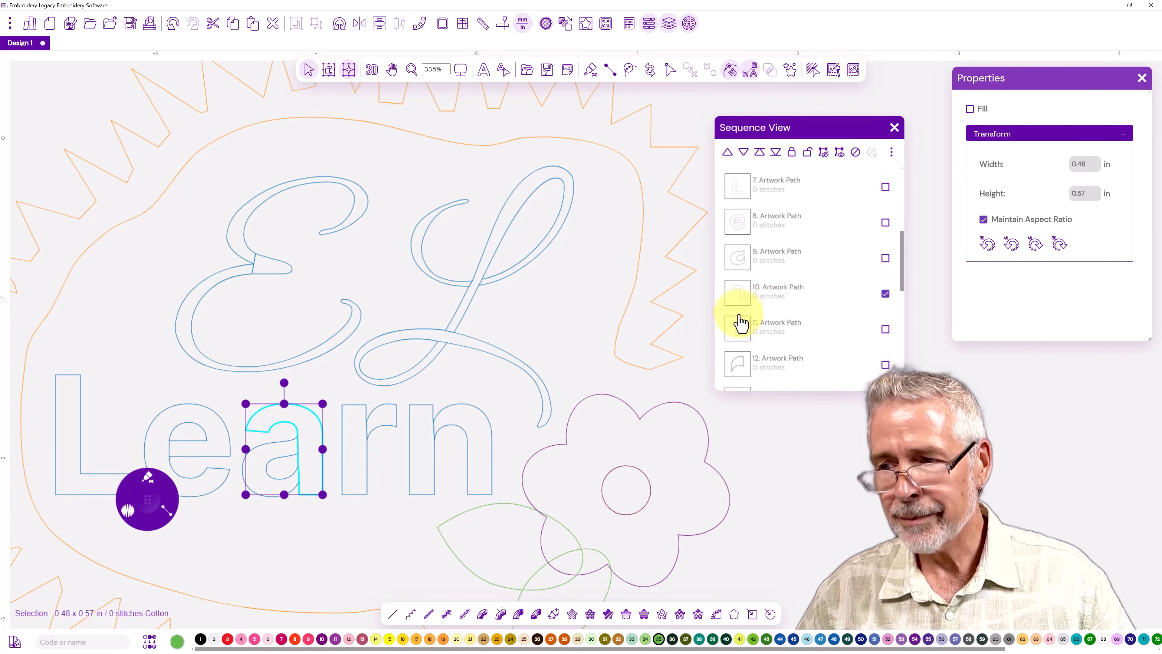
pyautogui.click(736, 329)
pyautogui.scroll(-3, 739, 366)
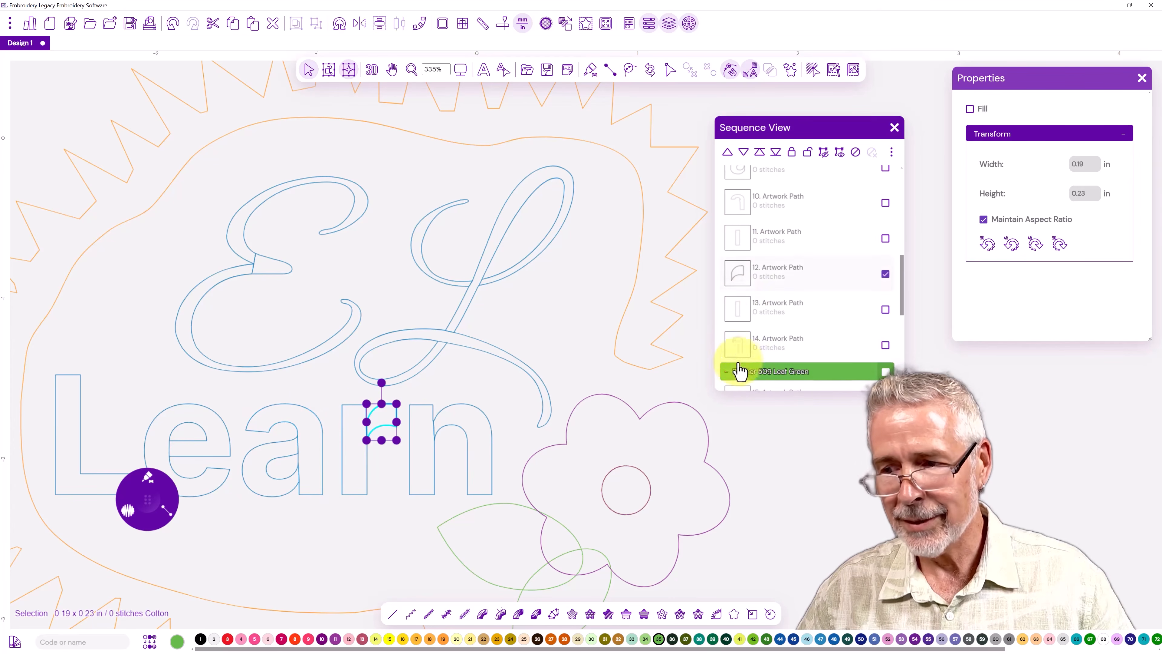
pyautogui.click(737, 309)
pyautogui.click(734, 348)
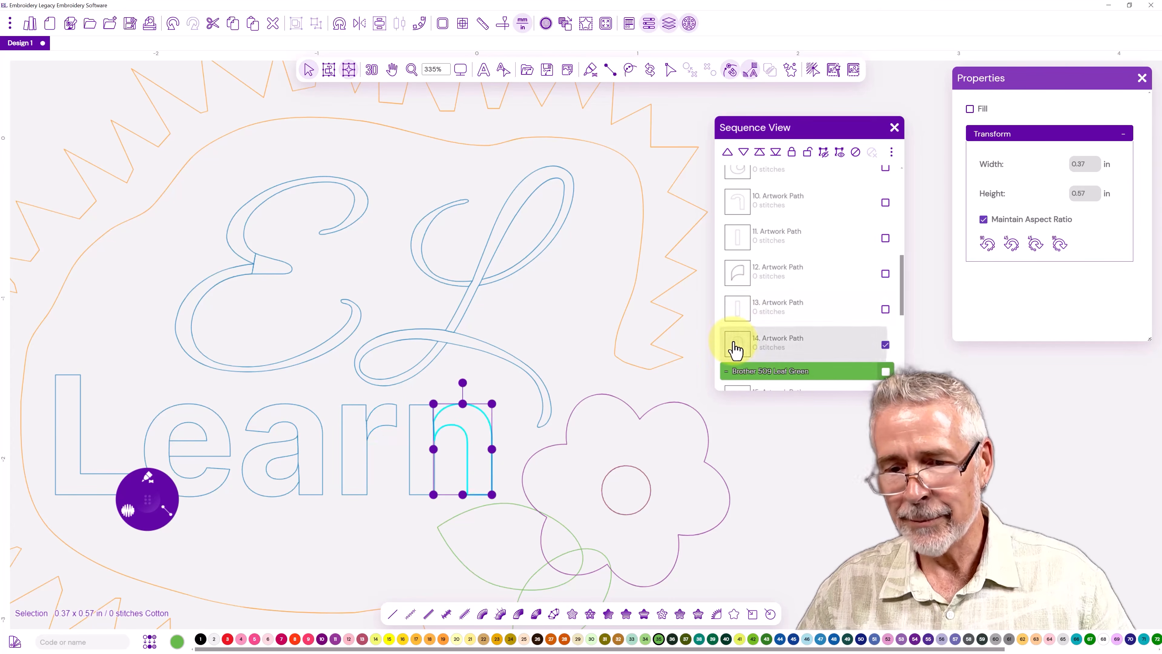
pyautogui.scroll(2, 422, 355)
pyautogui.scroll(-4, 423, 355)
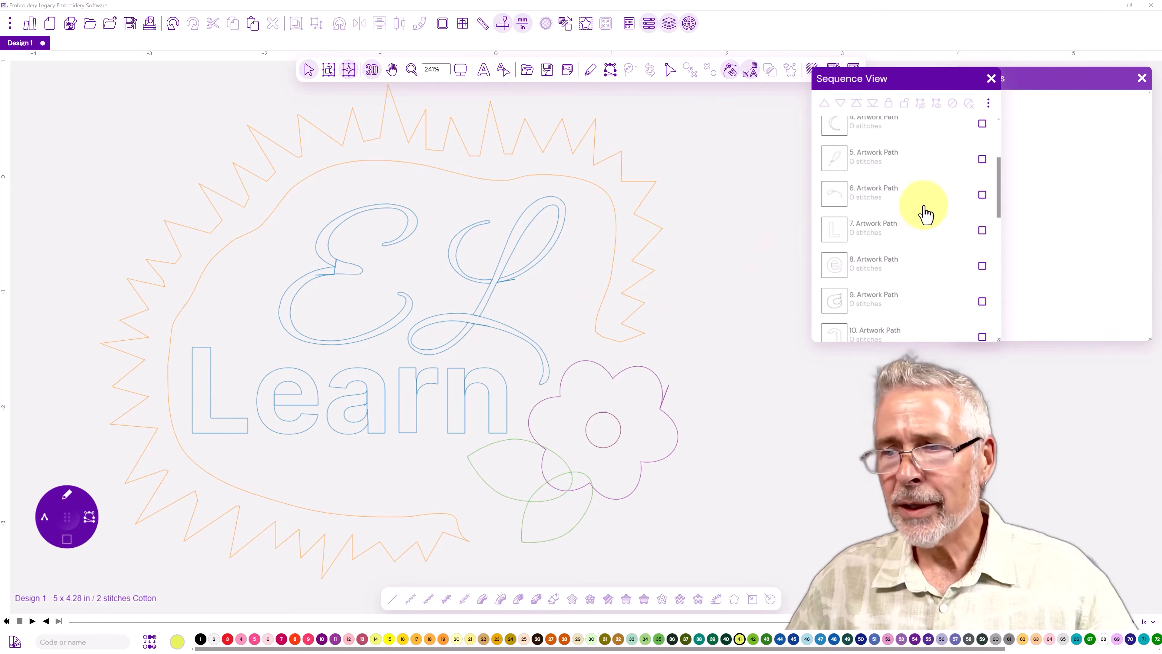
pyautogui.scroll(2, 924, 213)
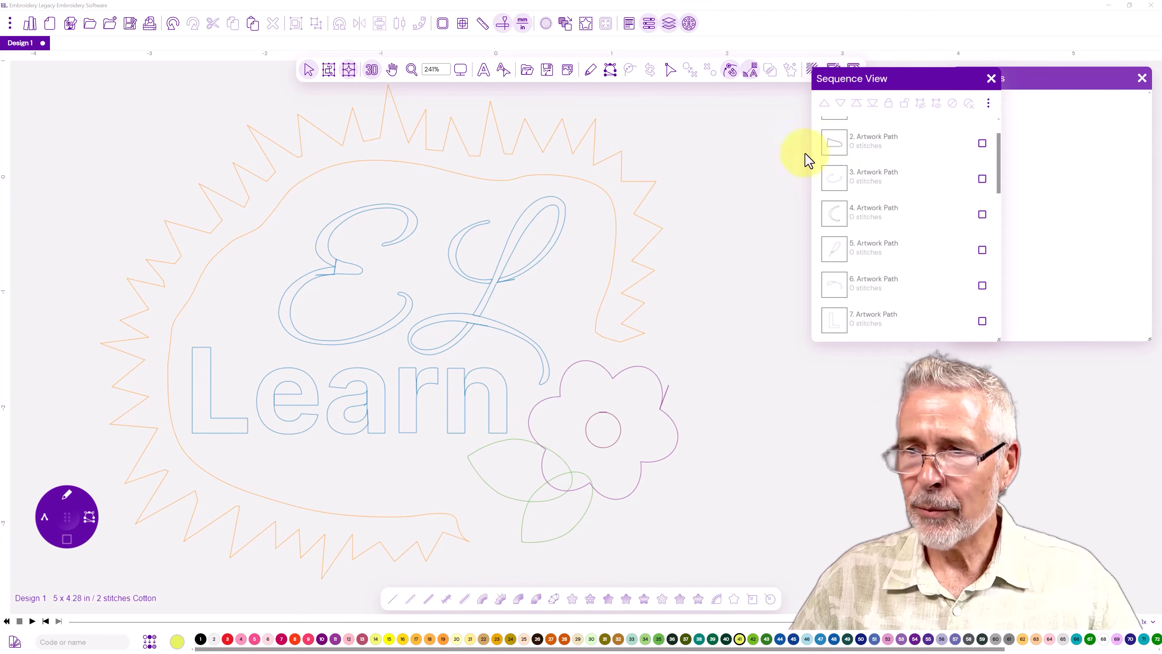
pyautogui.scroll(3, 871, 150)
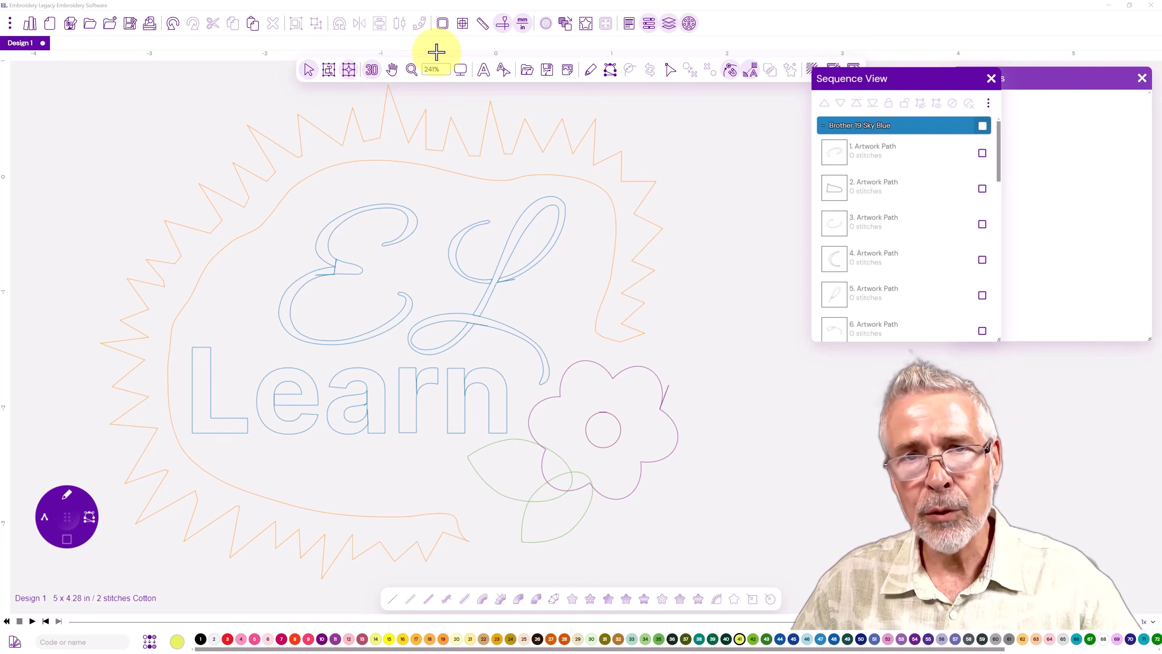
# - Place a horizontal guide along the baseline of "Learn" and shift the L slightly closer to the e
pyautogui.moveTo(436, 52); pyautogui.dragTo(378, 432)
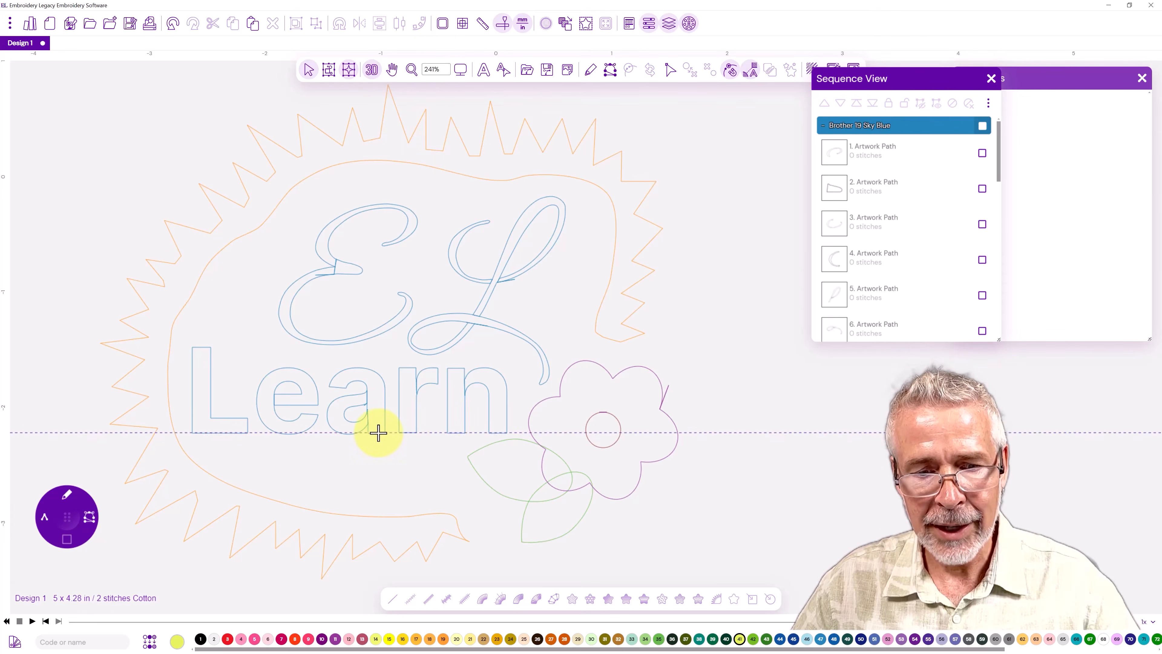
pyautogui.scroll(5, 306, 394)
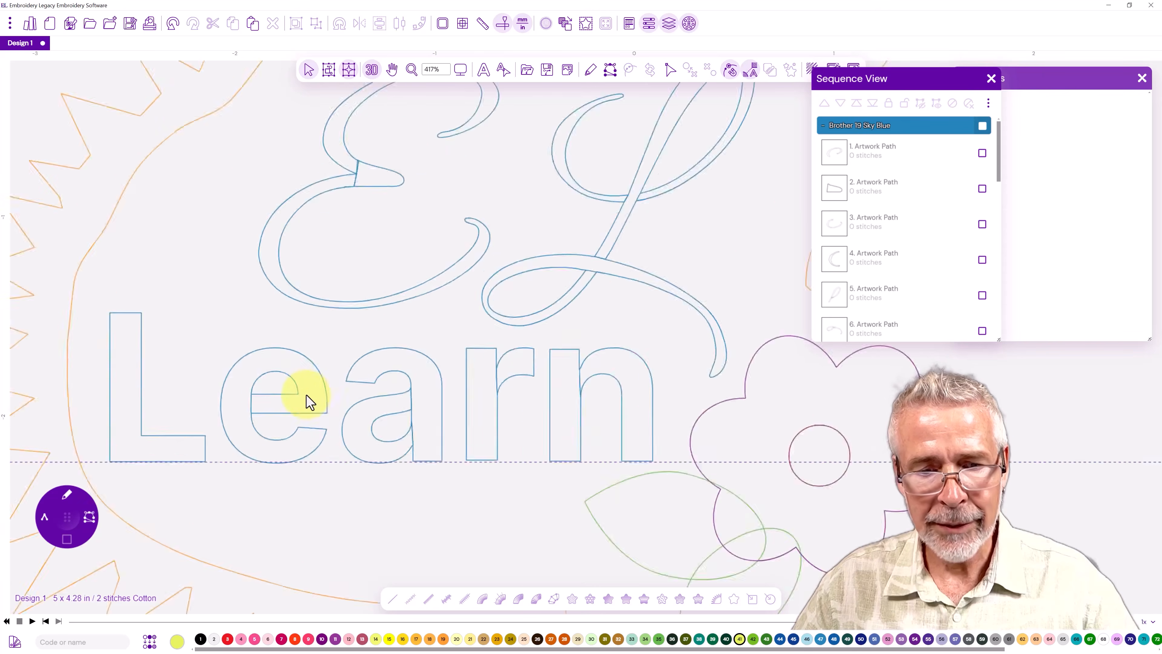
pyautogui.click(112, 370)
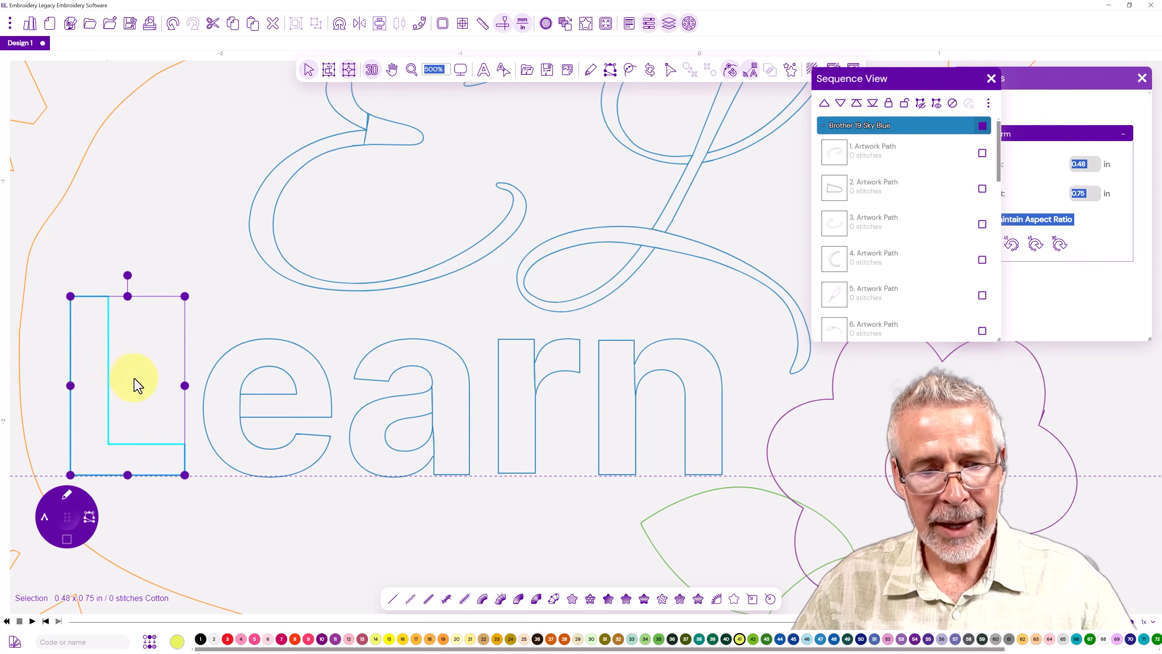
pyautogui.moveTo(138, 387); pyautogui.dragTo(150, 383)
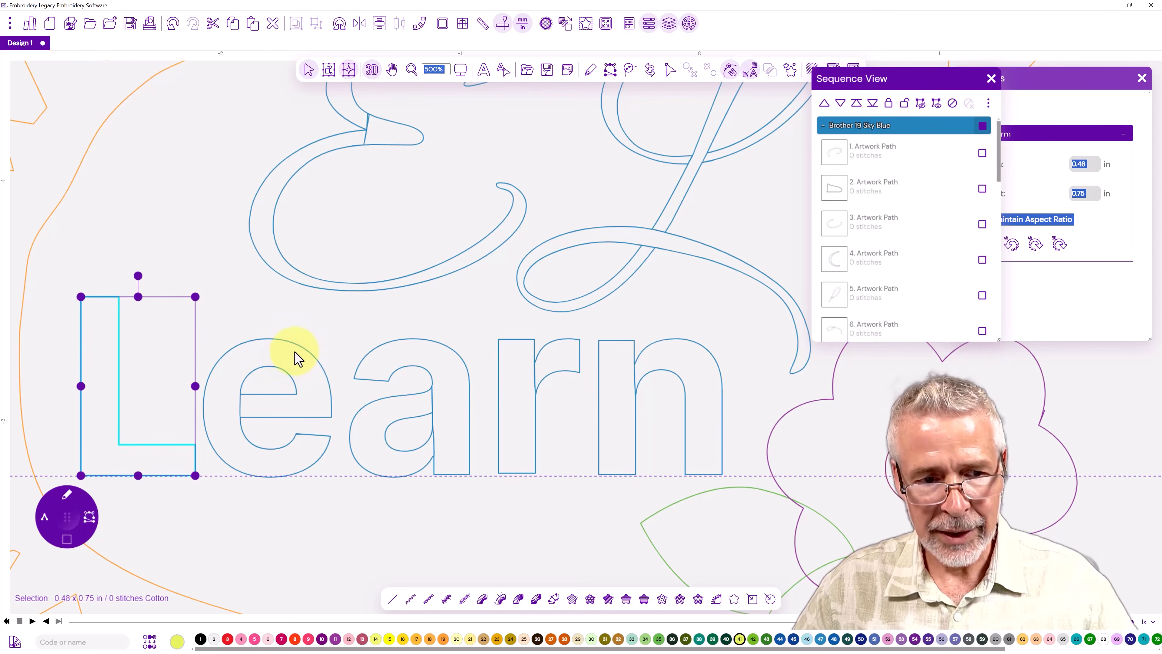
# - Add the e to the selected L, shift both slightly closer to the a, and clear the selection
pyautogui.keyDown('shift'); pyautogui.click(299, 376); pyautogui.keyUp('shift')
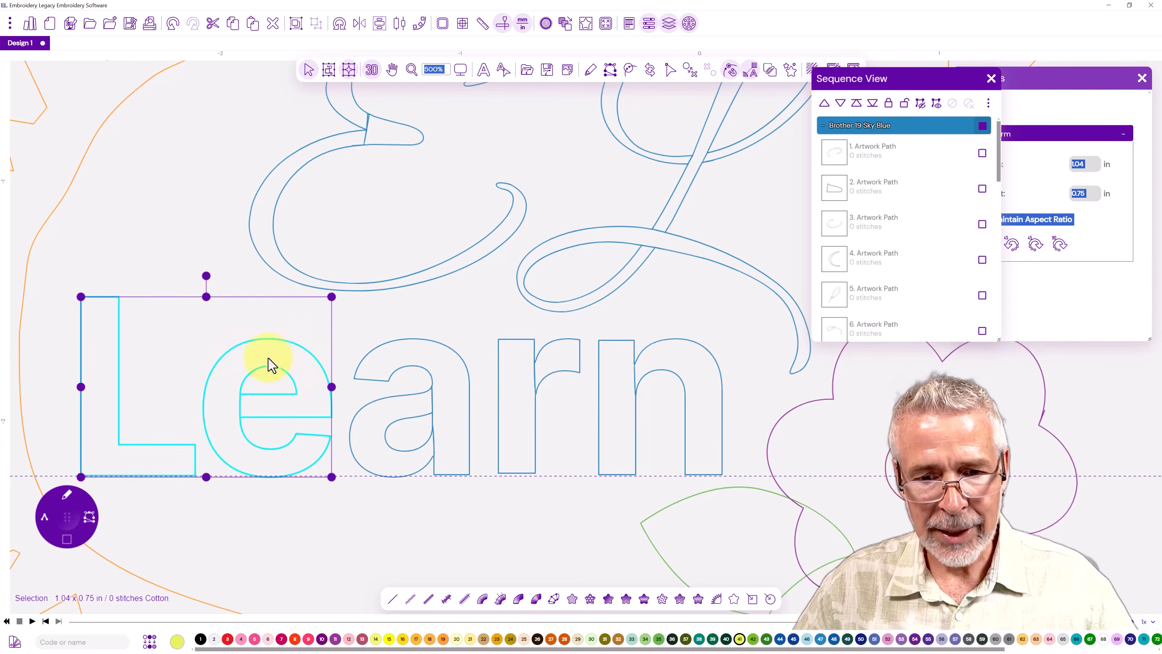
pyautogui.moveTo(193, 355); pyautogui.dragTo(194, 352)
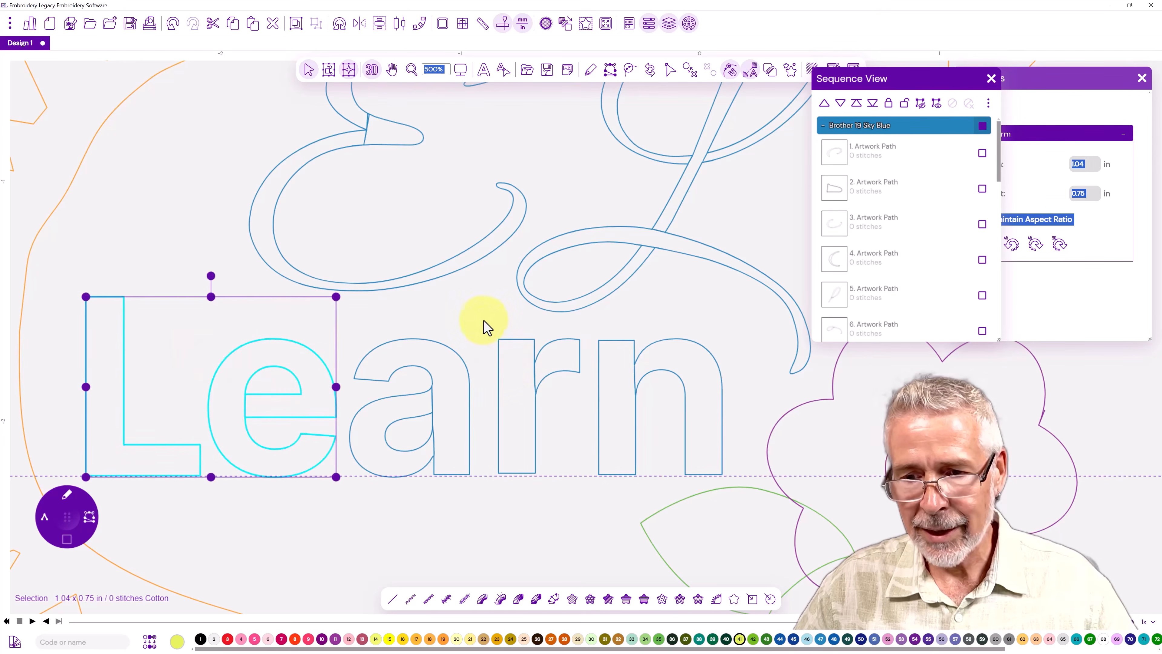
pyautogui.click(484, 339)
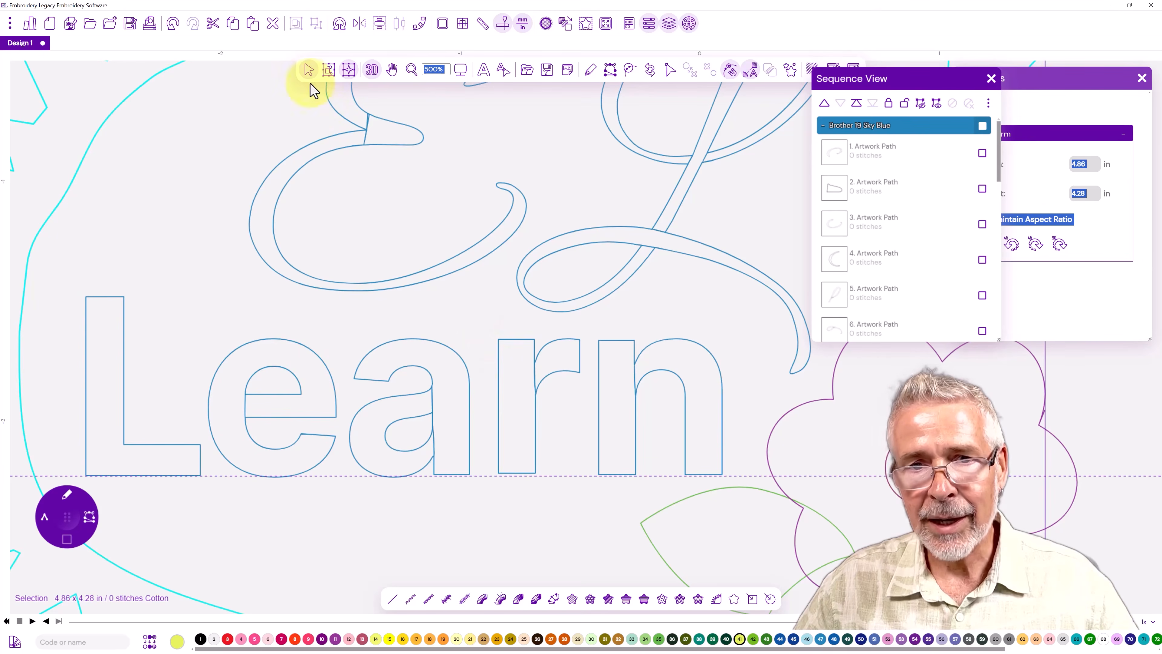
pyautogui.click(655, 353)
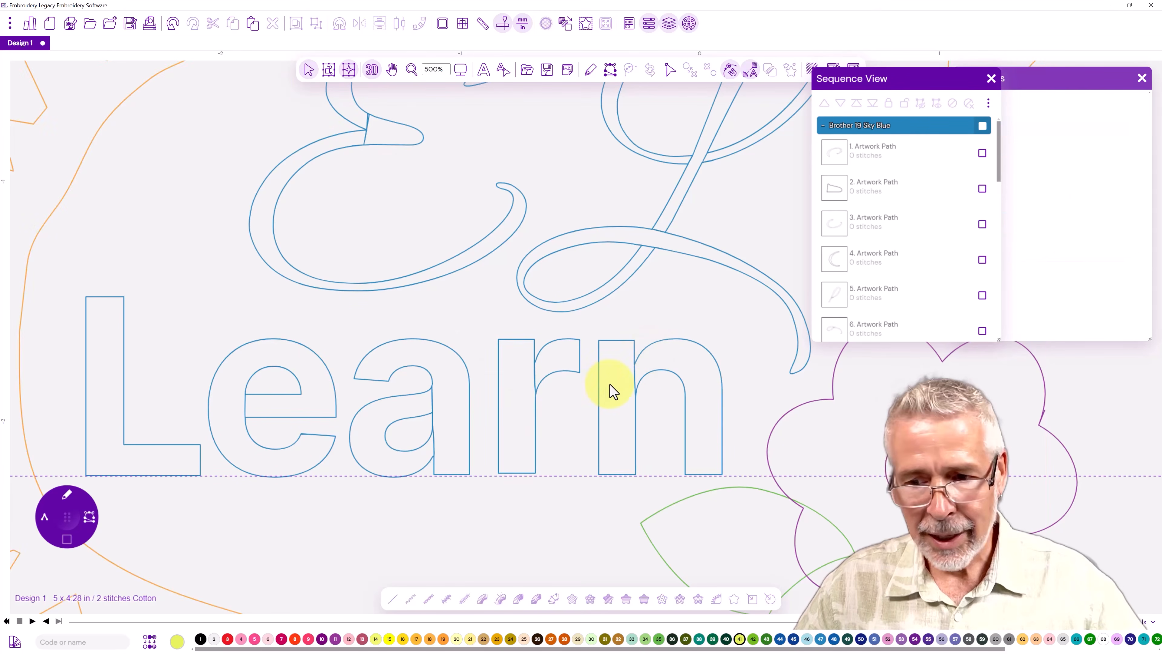
# - Select all pieces of the r and n and shift them together slightly closer to the a, resting on the guide
pyautogui.click(554, 374)
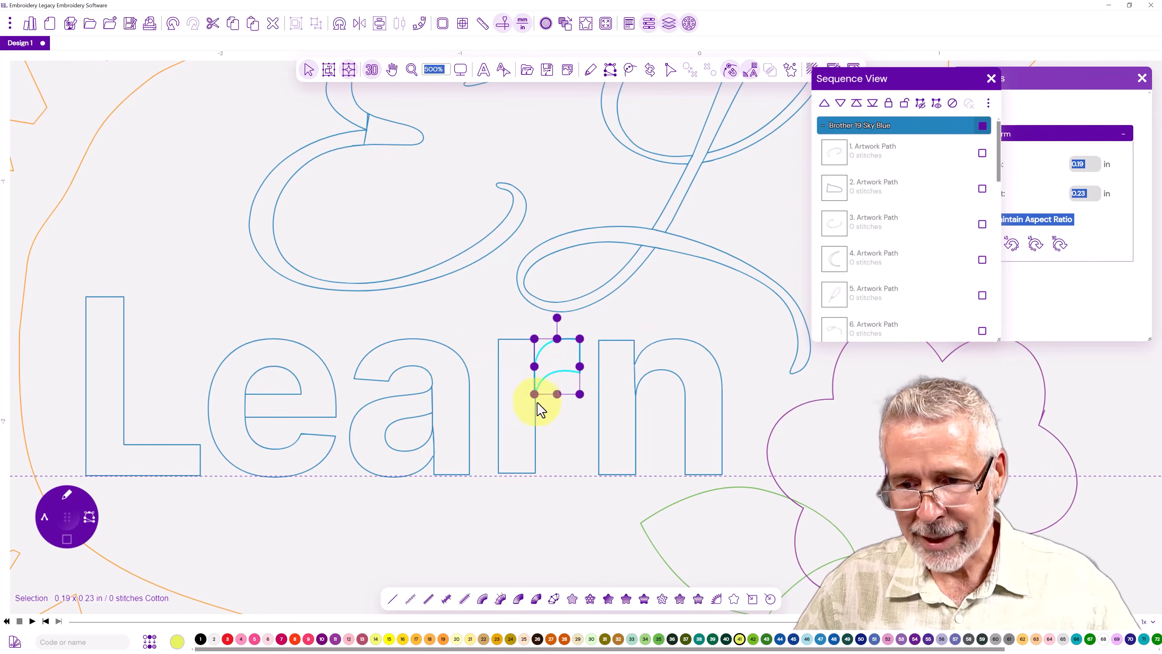
pyautogui.keyDown('shift'); pyautogui.click(536, 425); pyautogui.keyUp('shift')
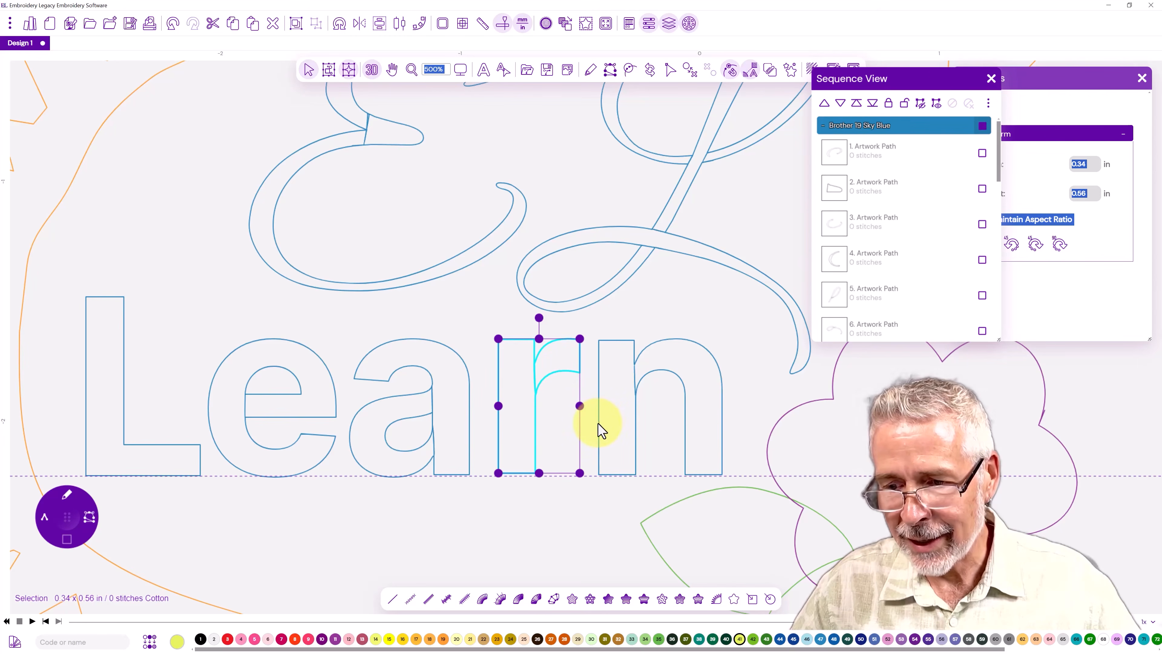
pyautogui.keyDown('shift'); pyautogui.click(658, 376); pyautogui.keyUp('shift')
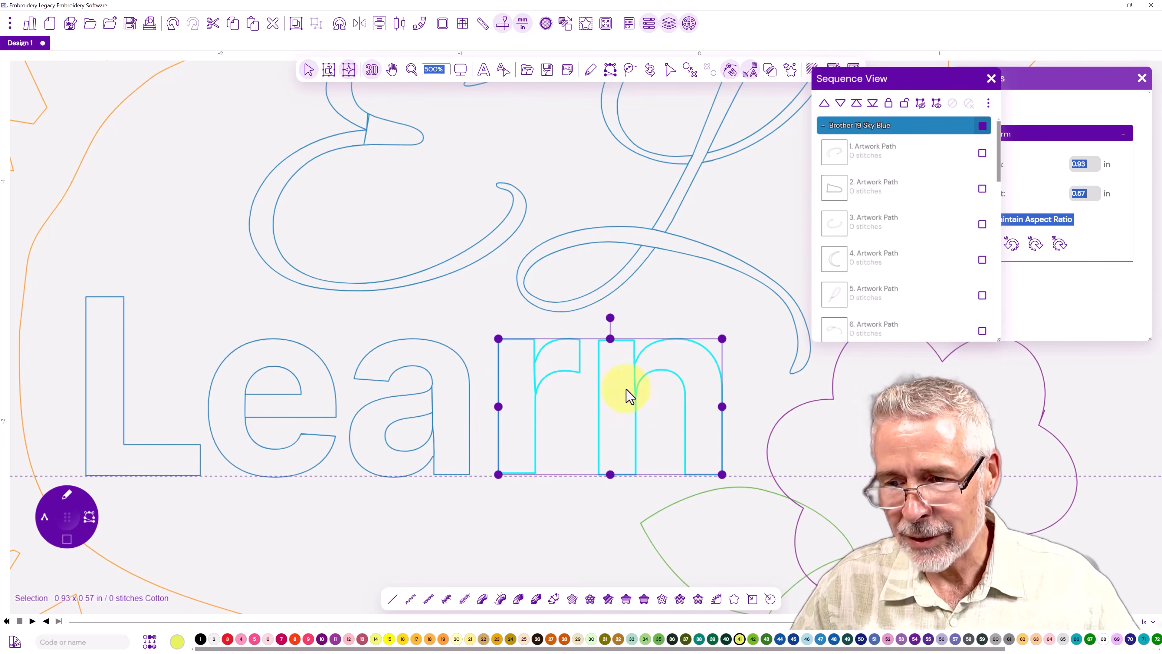
pyautogui.moveTo(616, 391); pyautogui.dragTo(610, 393)
pyautogui.click(733, 327)
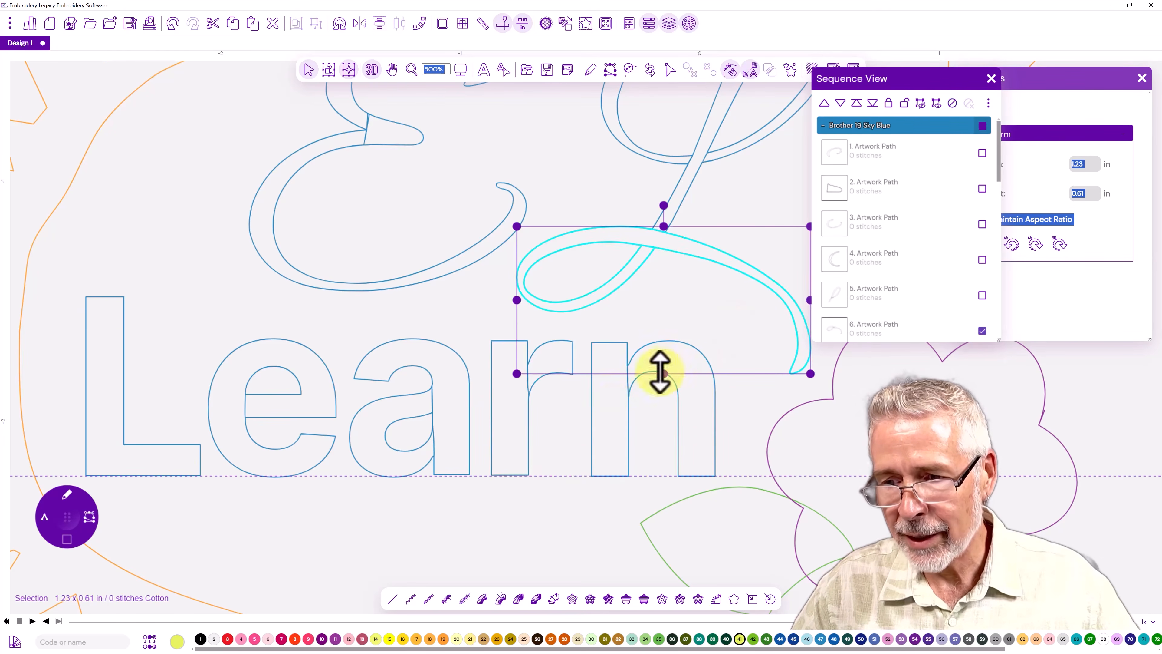
# - Select both pieces of the n and shift them slightly closer to the r along the guide
pyautogui.click(629, 417)
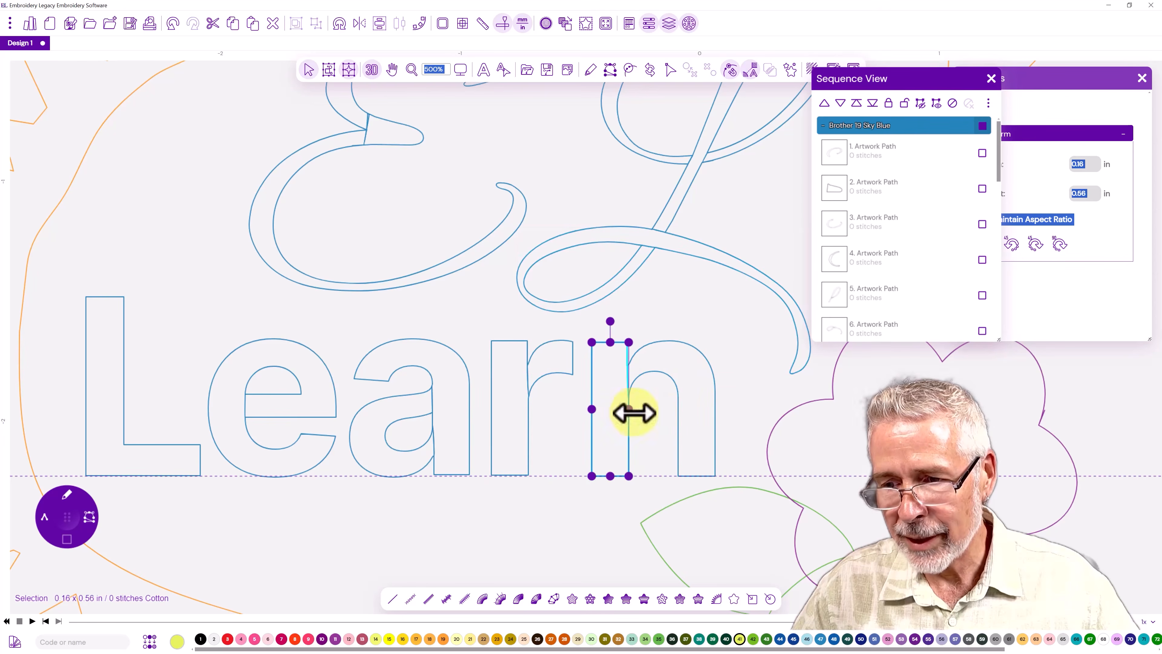
pyautogui.keyDown('ctrl'); pyautogui.click(678, 412); pyautogui.keyUp('ctrl')
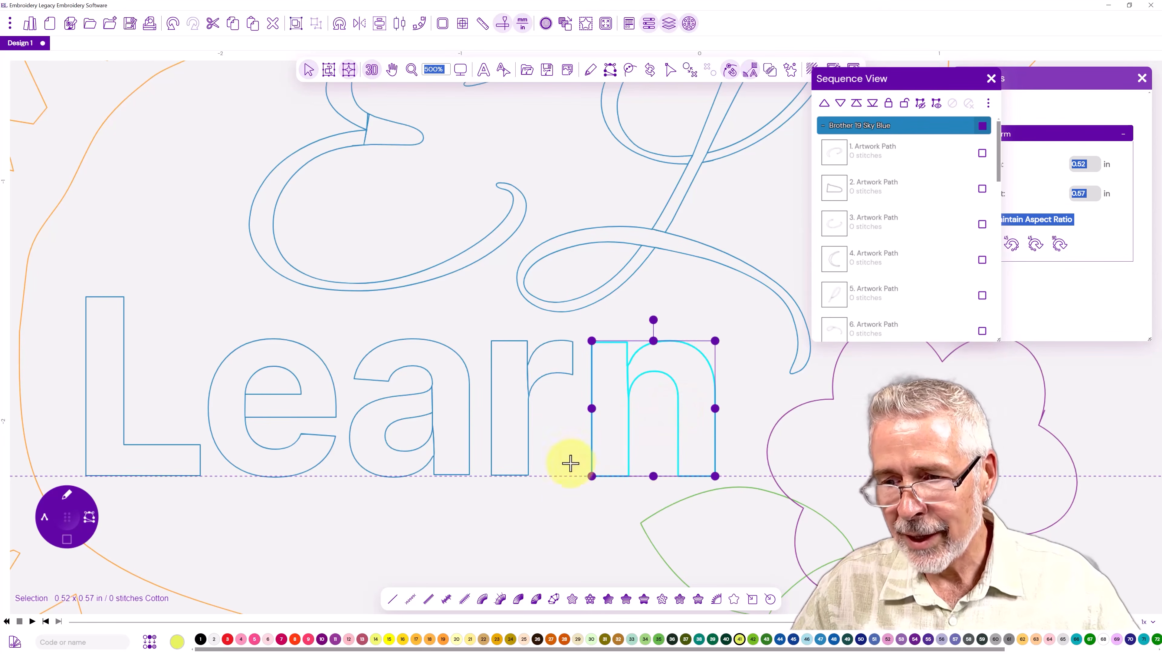
pyautogui.moveTo(610, 437); pyautogui.dragTo(606, 437)
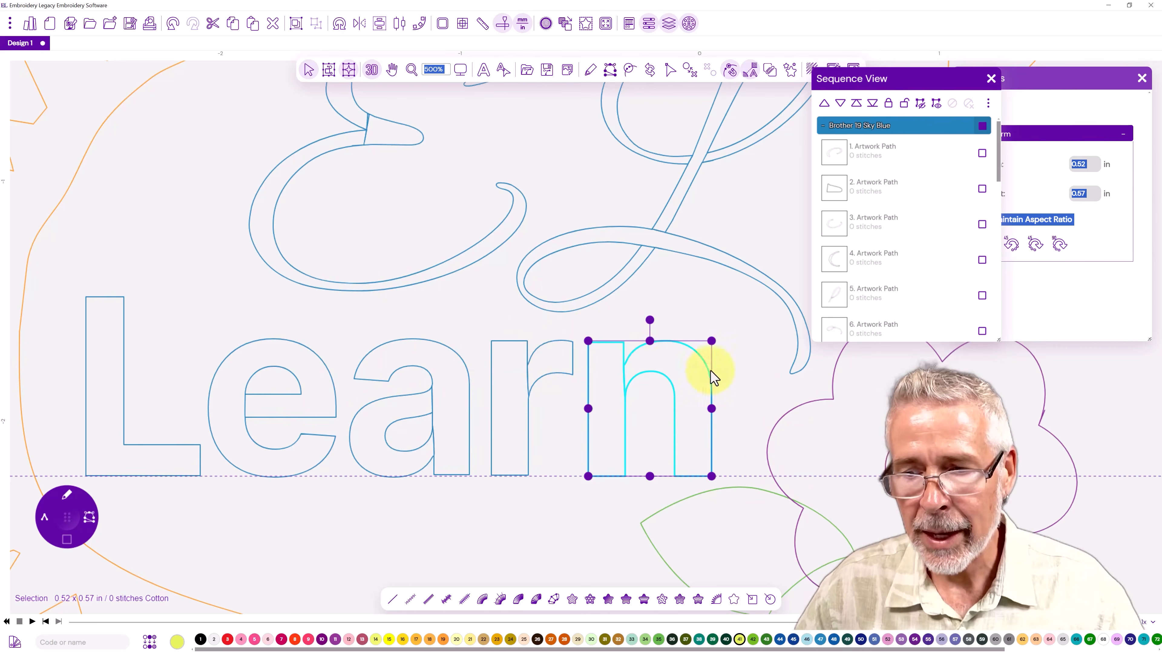
pyautogui.scroll(-4, 470, 484)
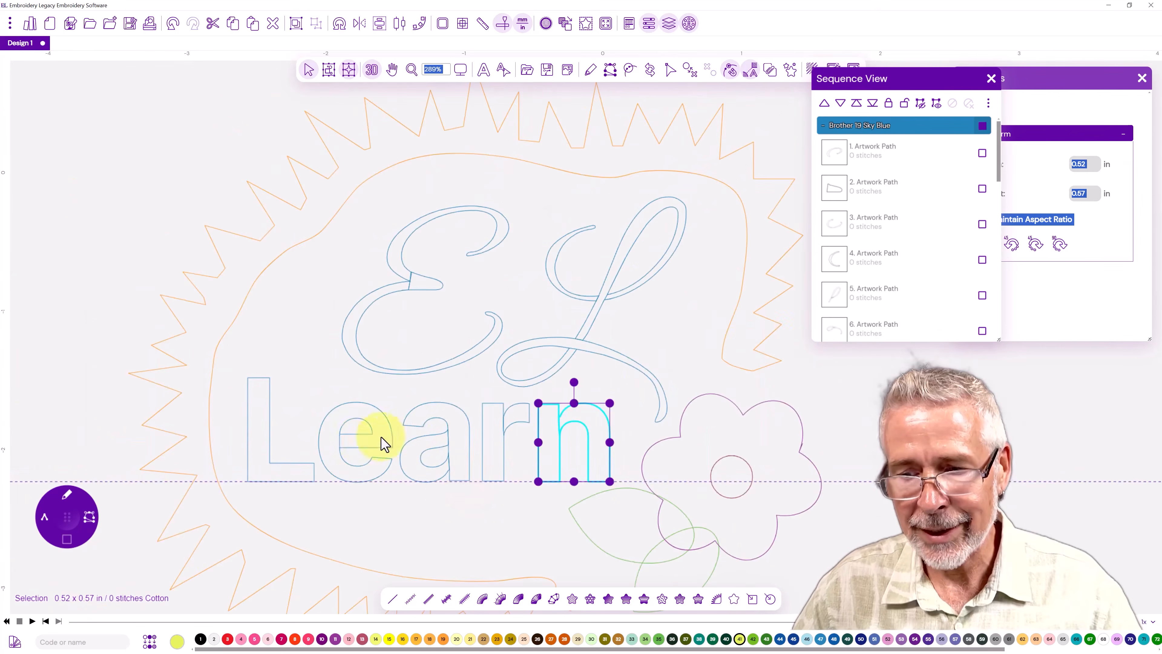
pyautogui.scroll(1, 437, 440)
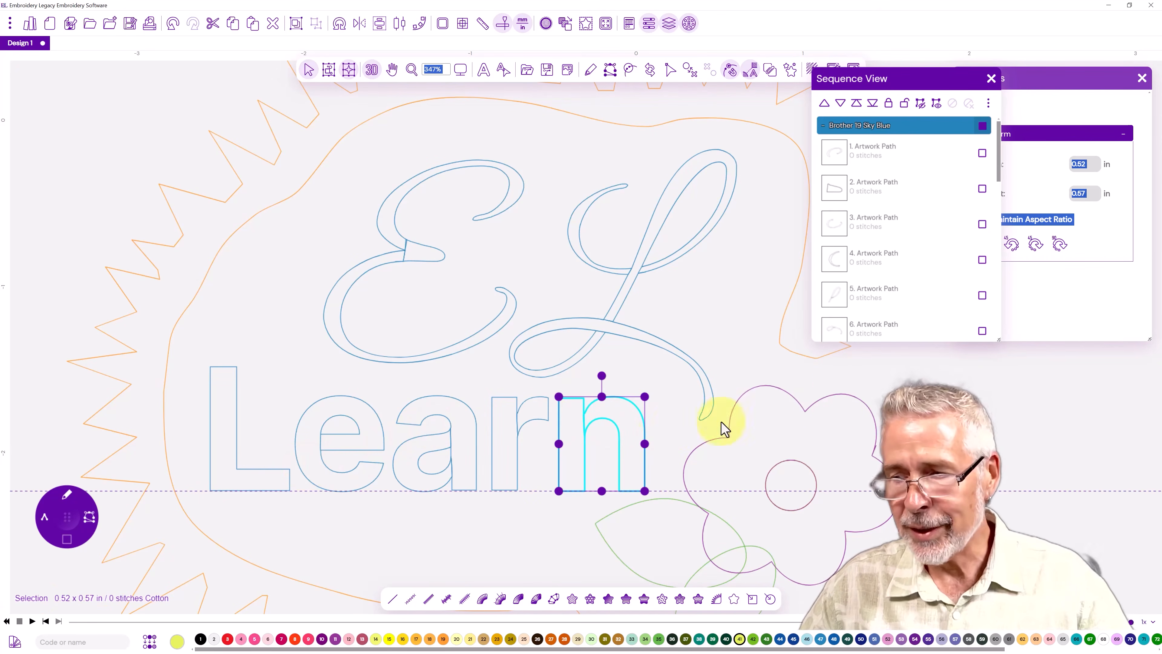
# - Clear the n selection and recolor the entire Sky Blue lettering group to Brother 405 Blue
pyautogui.click(982, 399)
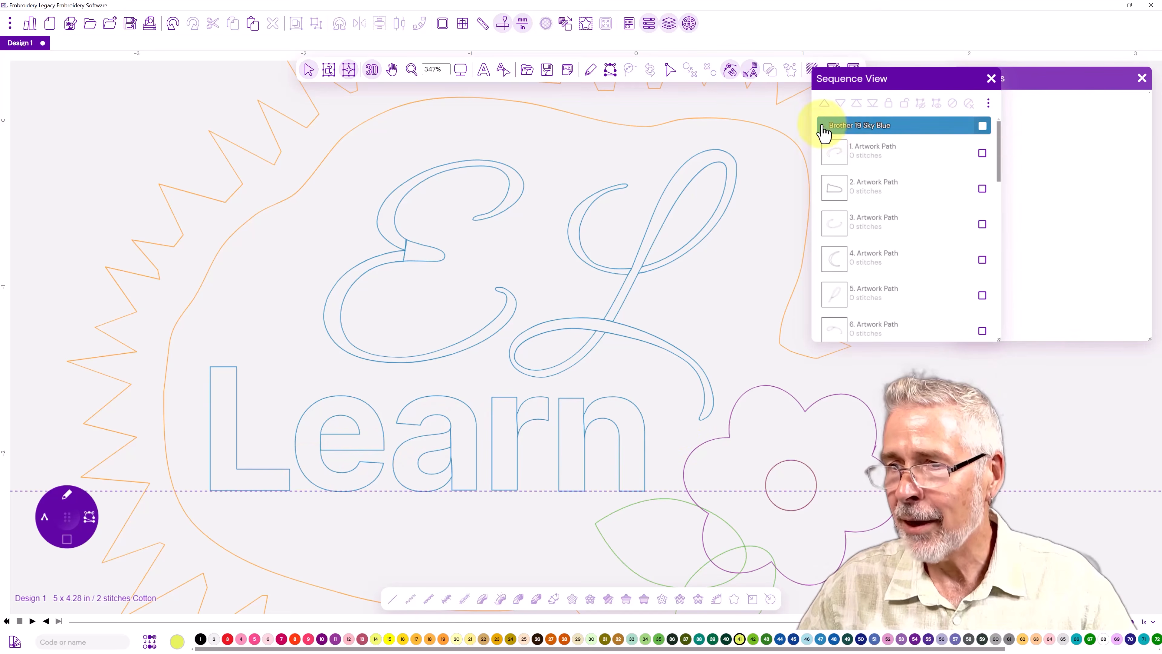
pyautogui.click(845, 133)
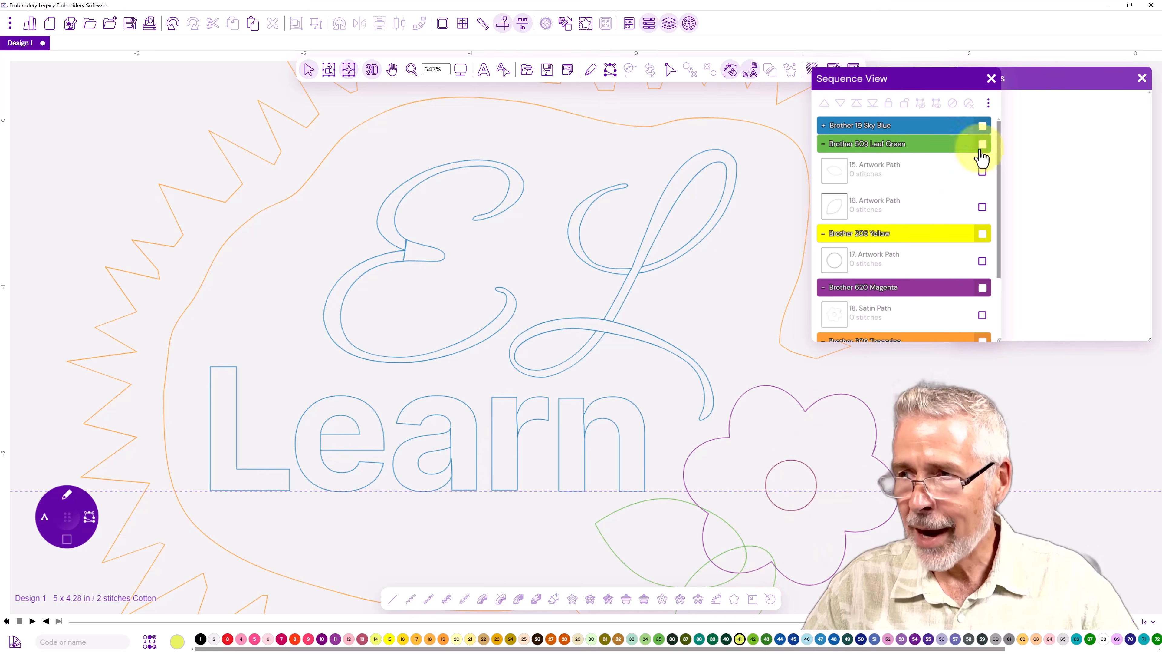
pyautogui.click(984, 126)
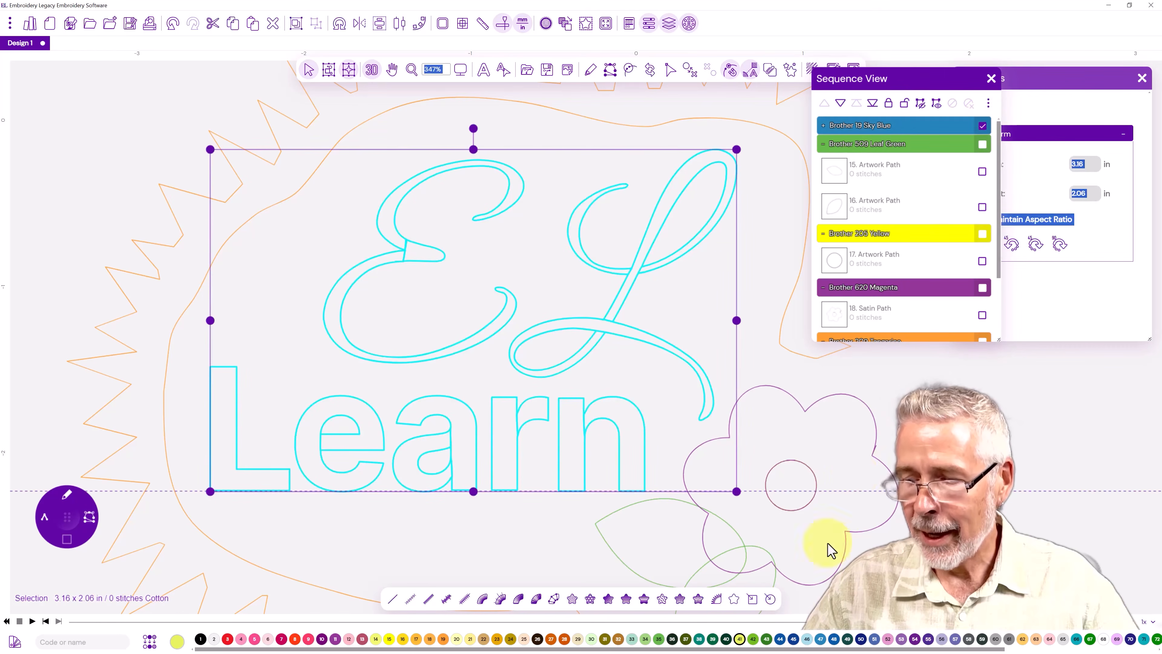
pyautogui.click(780, 640)
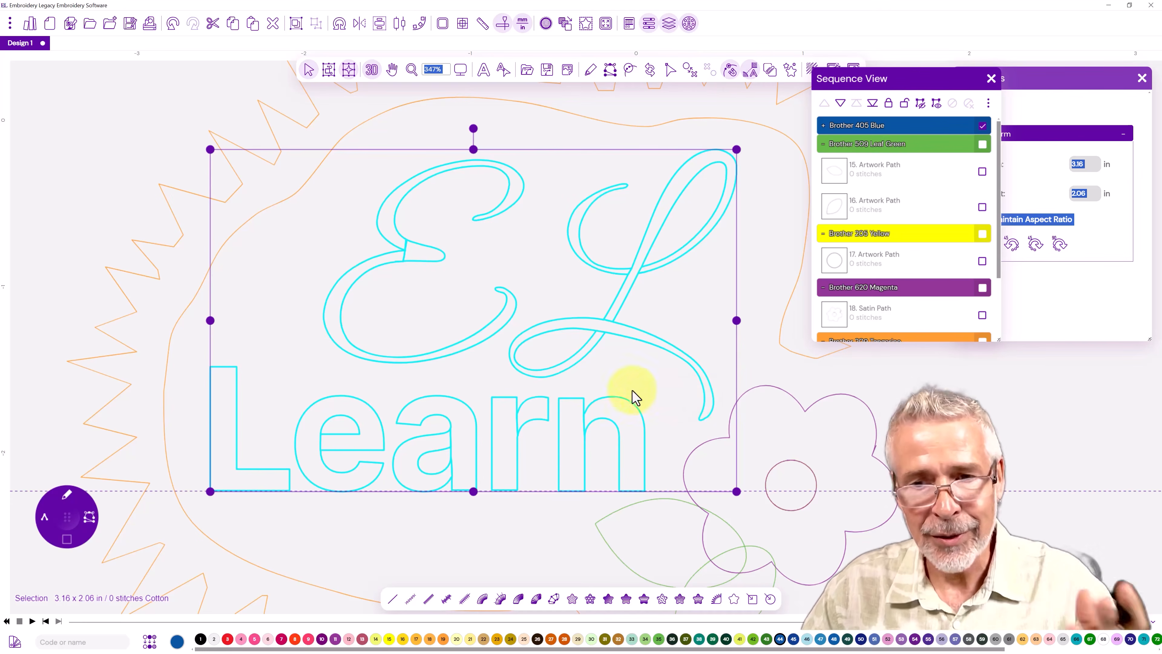
# - Select only the upper stroke of the script E and convert it to satin
pyautogui.scroll(1, 413, 368)
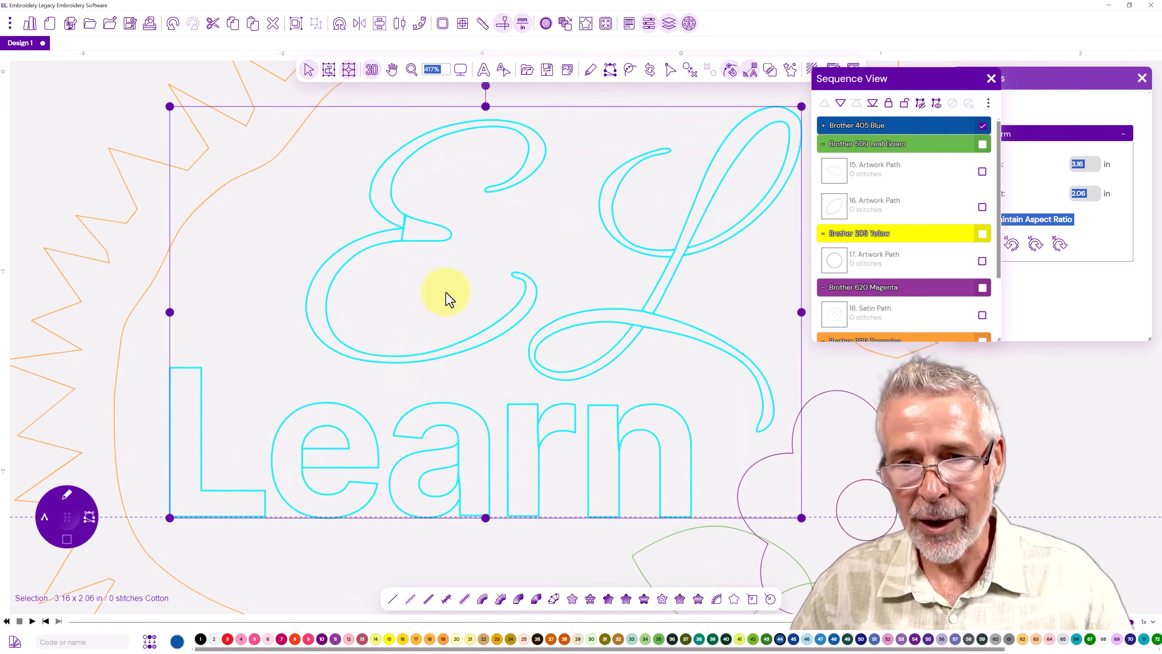
pyautogui.scroll(2, 472, 264)
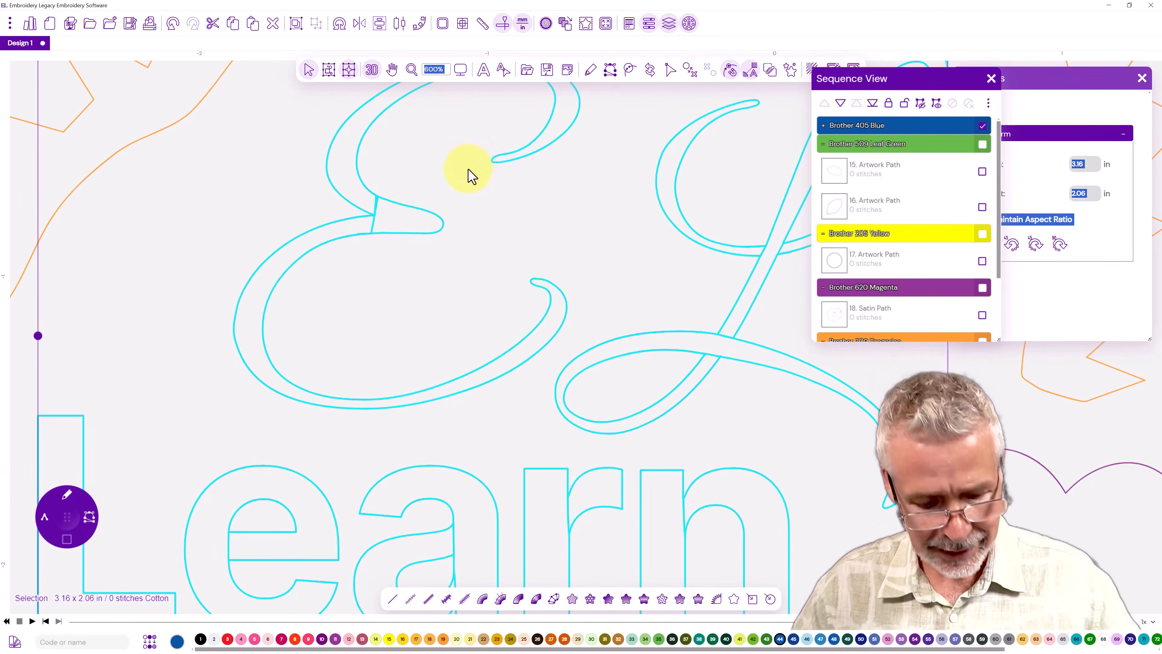
pyautogui.moveTo(480, 176); pyautogui.dragTo(428, 316)
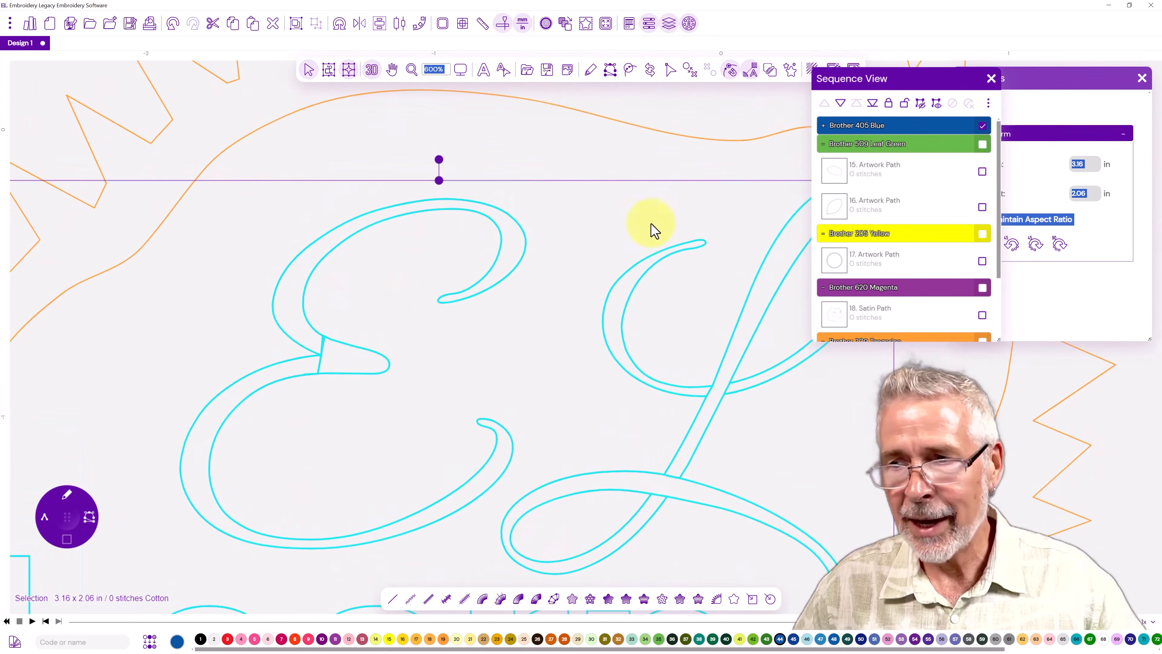
pyautogui.click(824, 125)
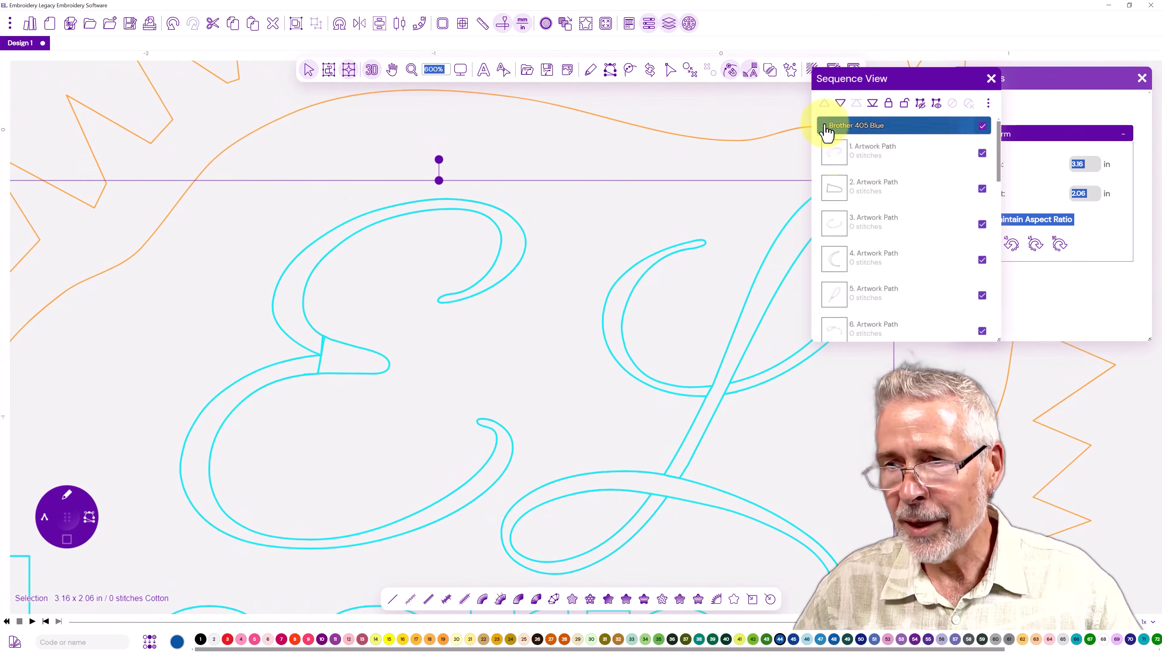
pyautogui.click(832, 155)
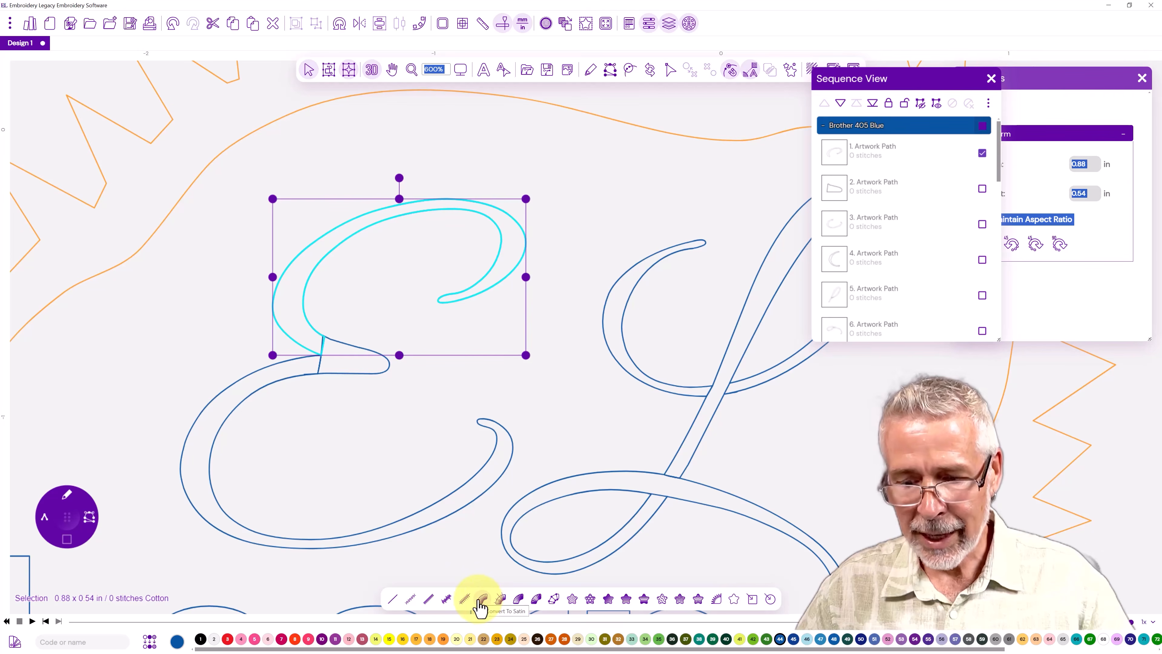
pyautogui.moveTo(894, 82); pyautogui.dragTo(883, 83)
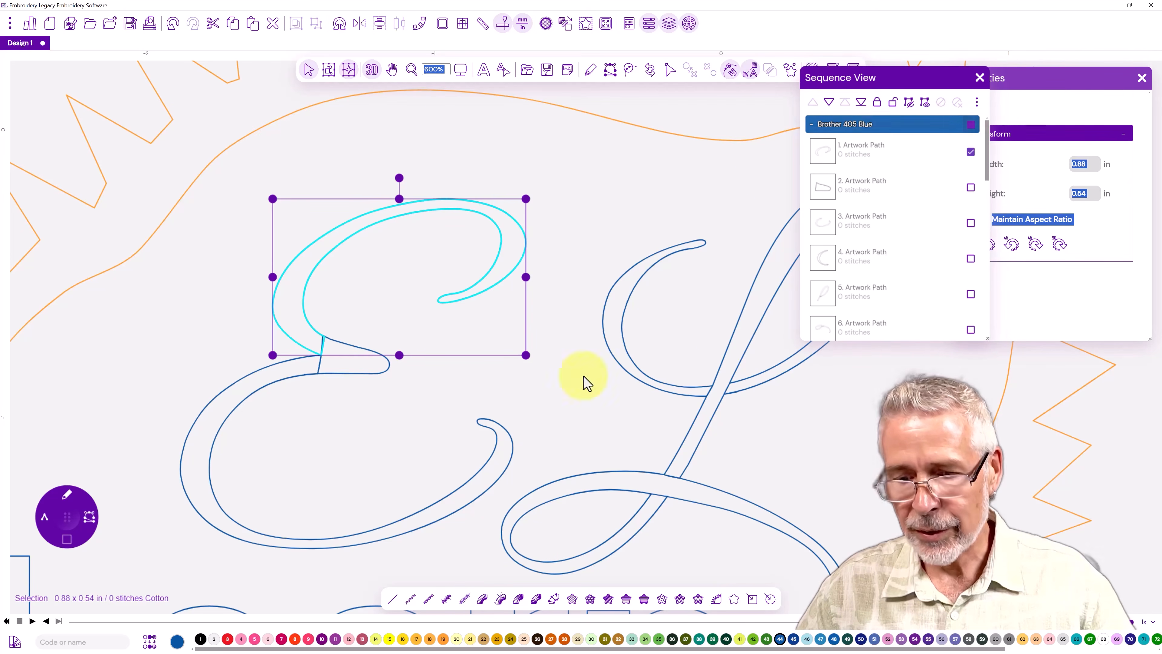
pyautogui.click(483, 599)
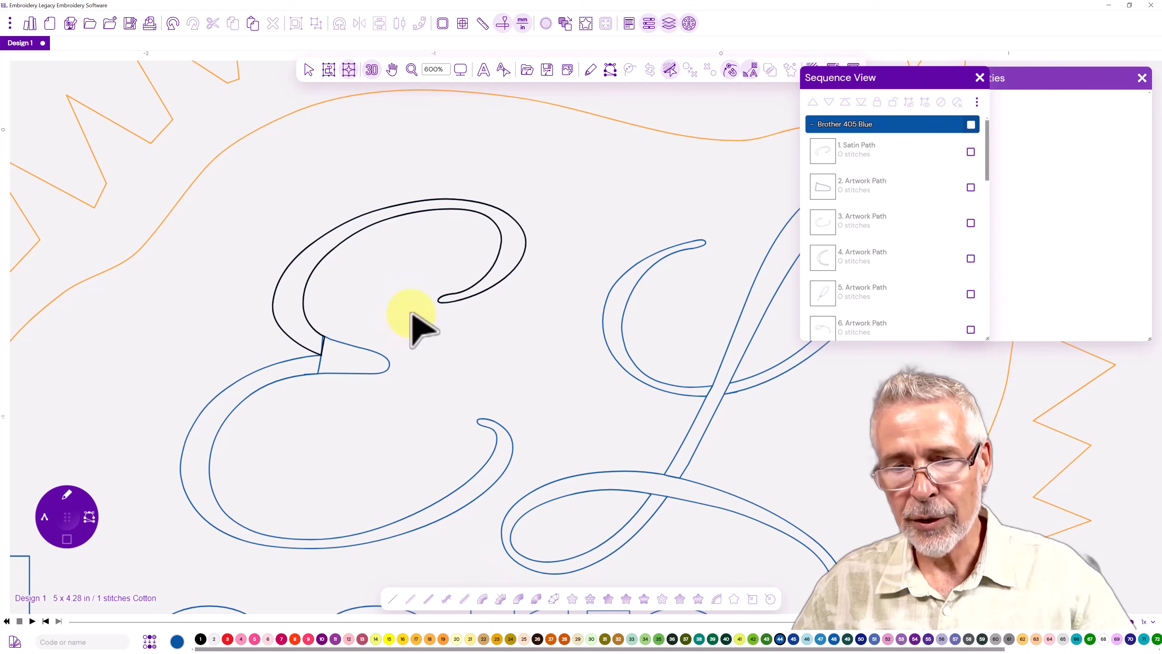
# - Place stitch direction lines across the E's upper stroke from its tip around to the middle joint and generate the stitches
pyautogui.moveTo(449, 292)
pyautogui.mouseDown()
pyautogui.moveTo(451, 306)
pyautogui.moveTo(518, 269)
pyautogui.mouseUp()
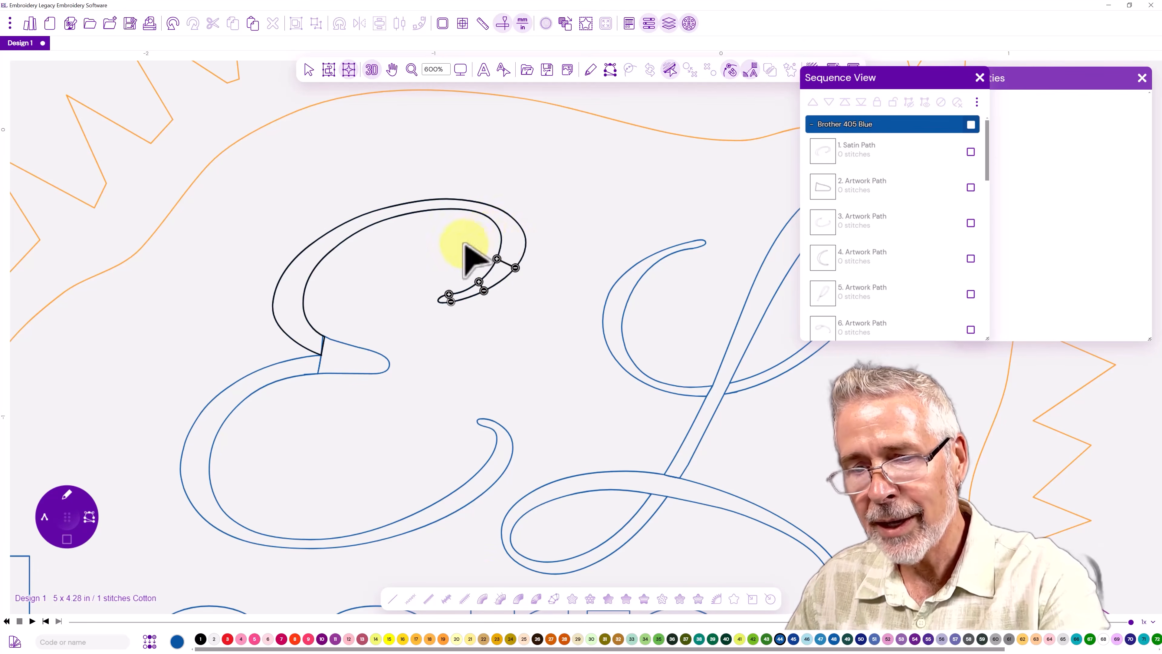
pyautogui.moveTo(500, 233); pyautogui.dragTo(520, 226)
pyautogui.moveTo(455, 210); pyautogui.dragTo(456, 199)
pyautogui.moveTo(376, 223); pyautogui.dragTo(369, 213)
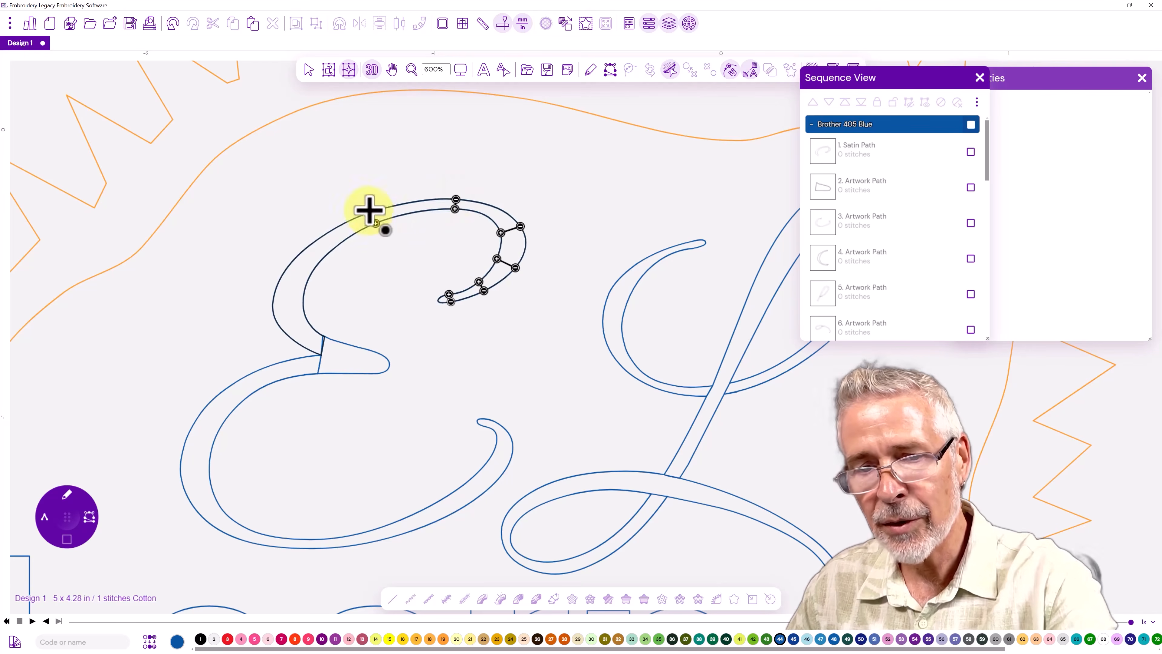
pyautogui.moveTo(323, 256); pyautogui.dragTo(305, 249)
pyautogui.moveTo(303, 296)
pyautogui.mouseDown()
pyautogui.moveTo(273, 303)
pyautogui.moveTo(290, 337)
pyautogui.moveTo(315, 351)
pyautogui.mouseUp()
pyautogui.press('Return')
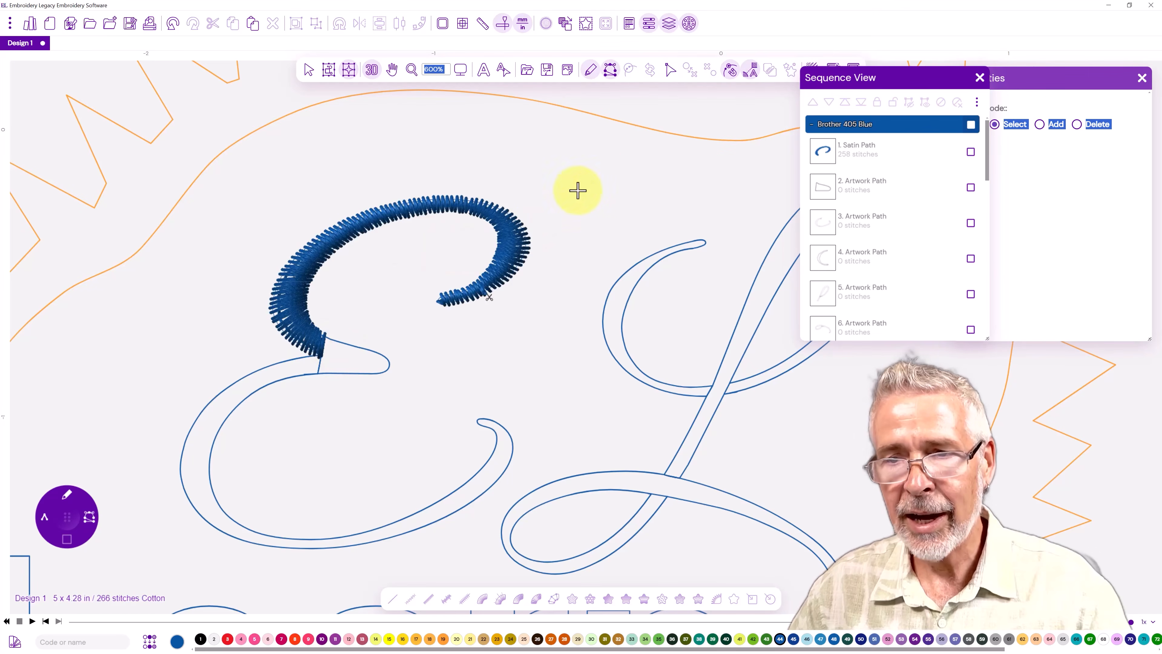
# - Convert the small middle piece of the script E to satin with direction lines at both ends and generate its stitches
pyautogui.click(751, 71)
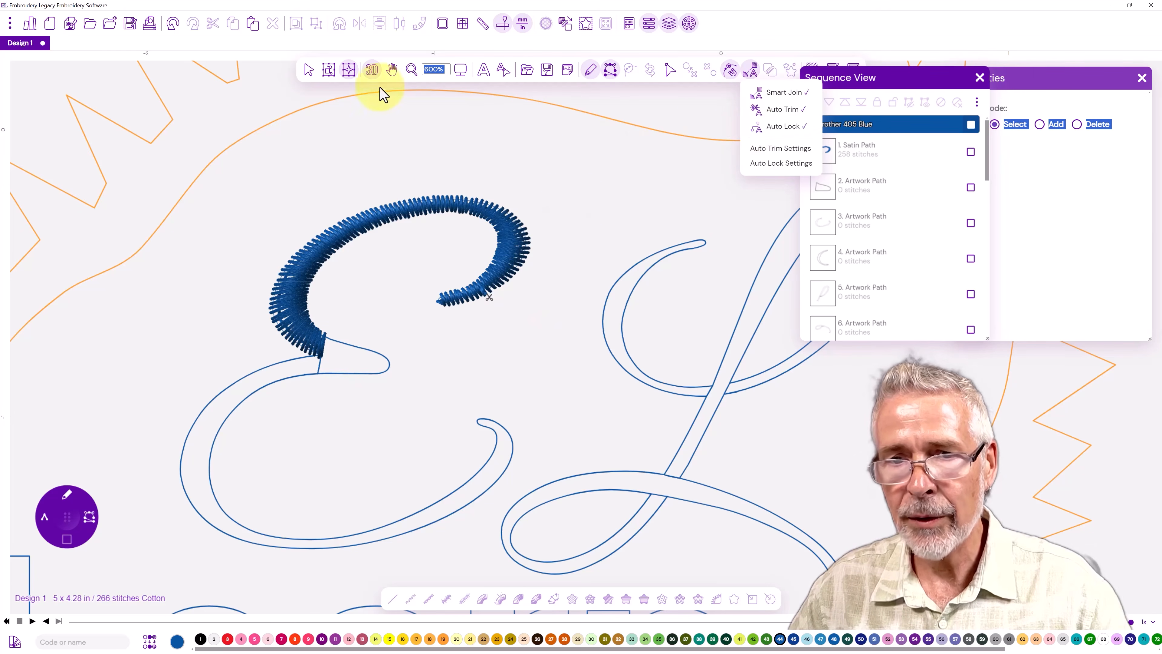
pyautogui.click(823, 188)
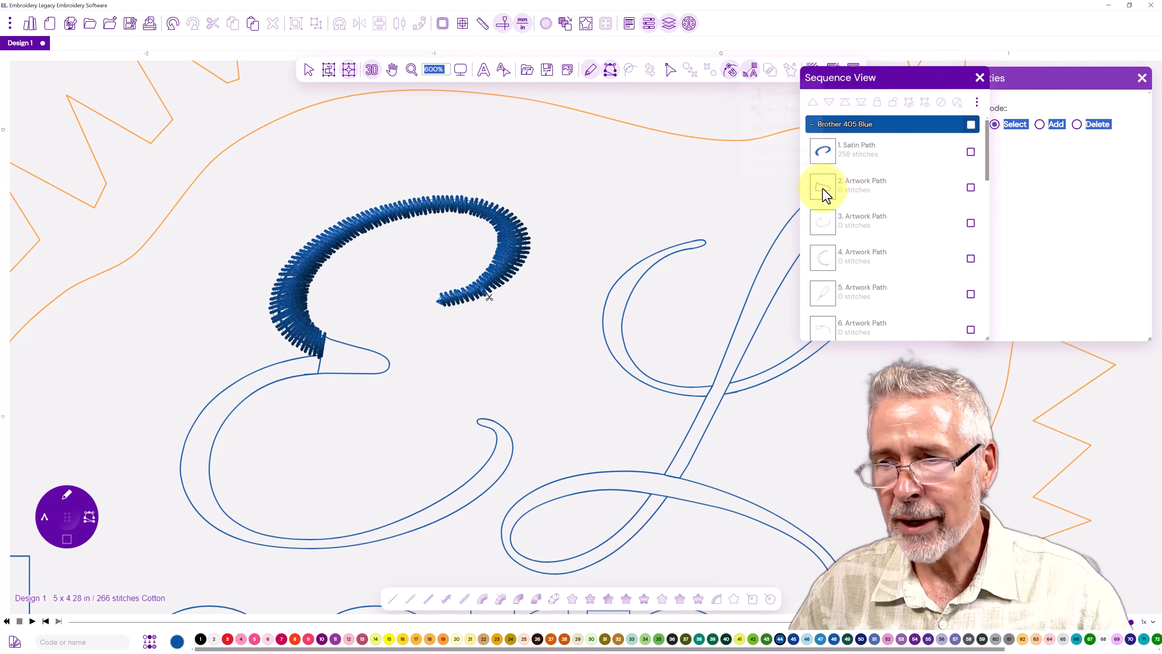
pyautogui.click(823, 190)
pyautogui.click(482, 598)
pyautogui.click(375, 371)
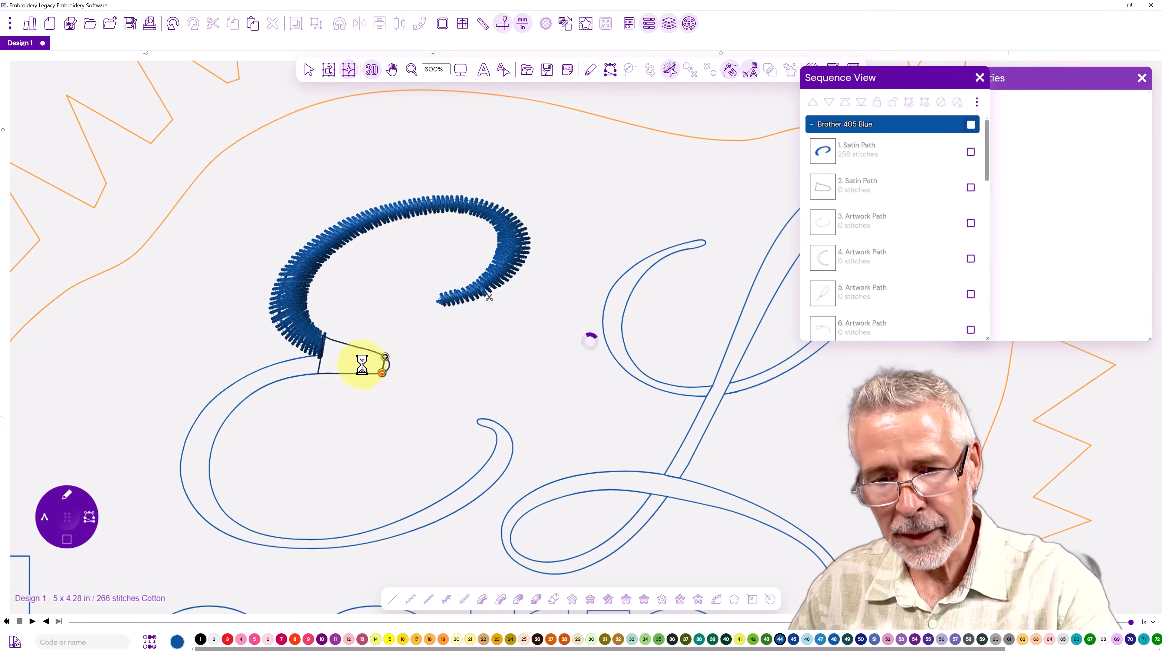
pyautogui.moveTo(332, 339); pyautogui.dragTo(325, 372)
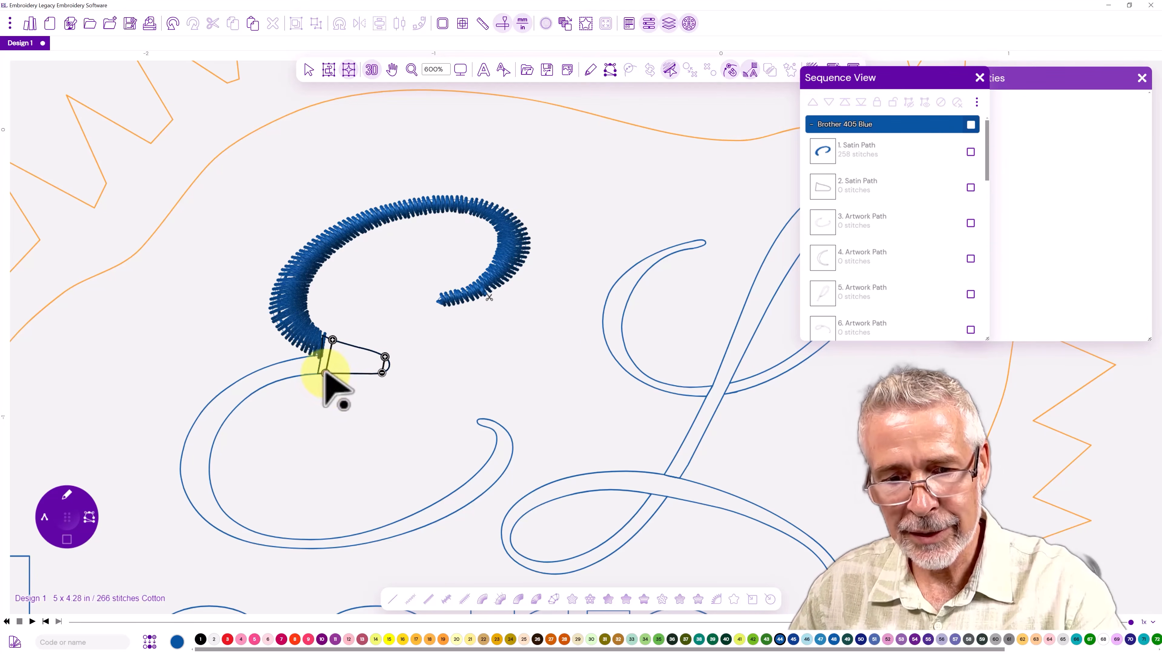
pyautogui.press('Return')
pyautogui.press('Return')
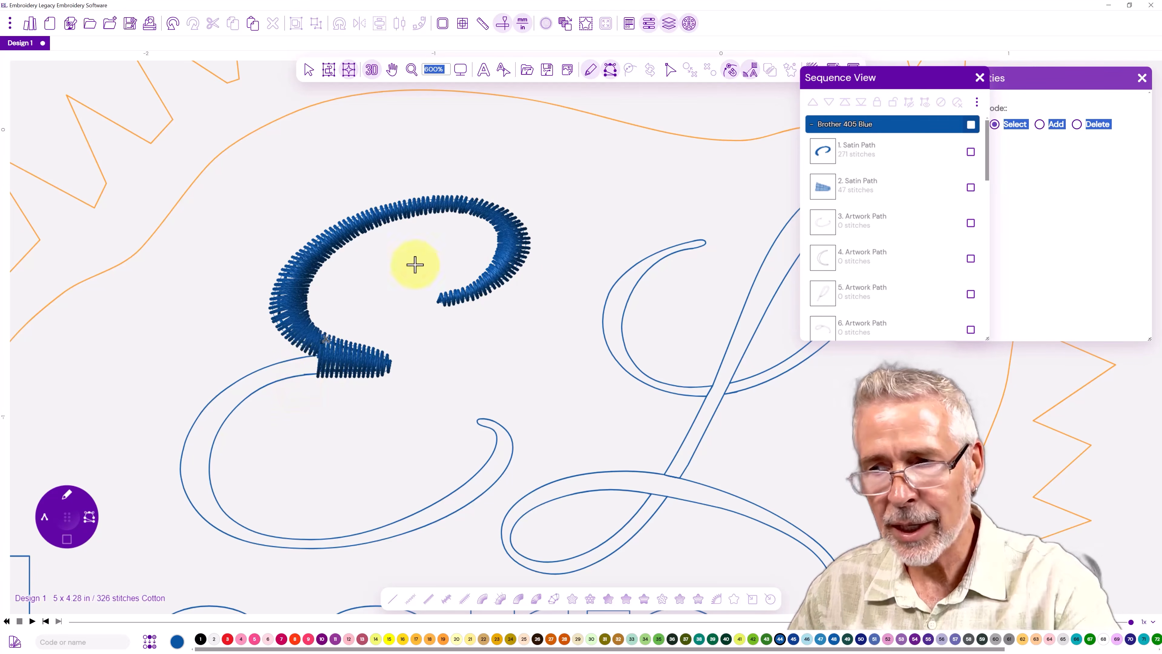
# - Convert the lower stroke of the script E to satin, with direction lines following the curve from the joint to the tip
pyautogui.click(817, 227)
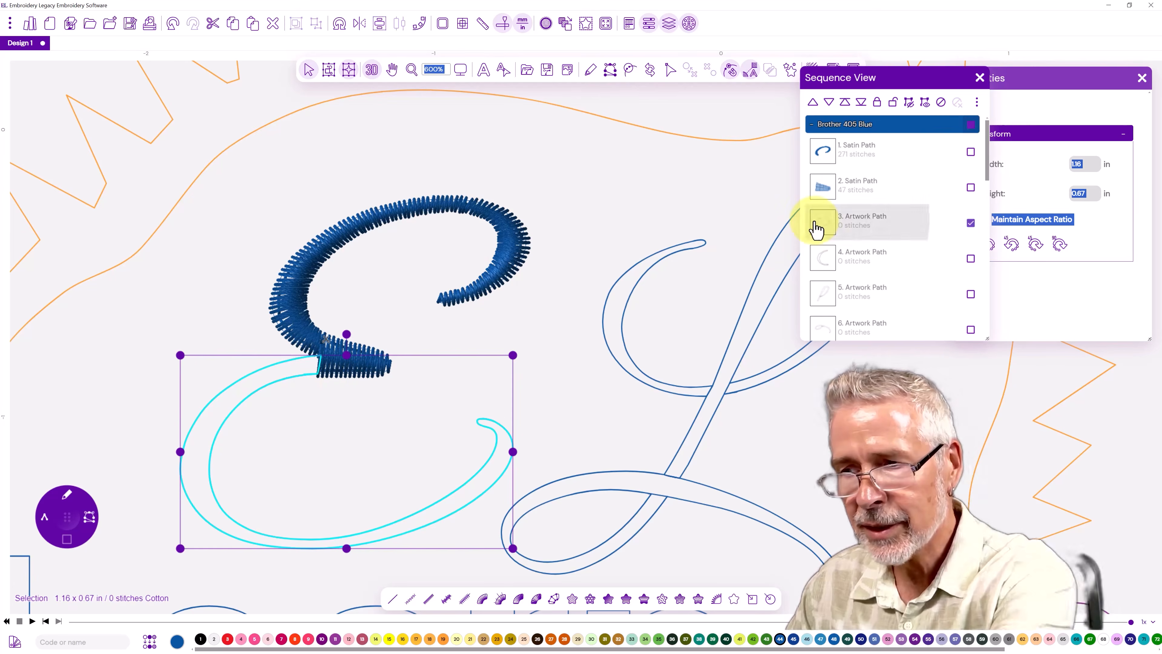
pyautogui.click(482, 598)
pyautogui.moveTo(314, 374); pyautogui.dragTo(315, 355)
pyautogui.moveTo(254, 393); pyautogui.dragTo(241, 378)
pyautogui.moveTo(211, 451); pyautogui.dragTo(183, 452)
pyautogui.moveTo(234, 521); pyautogui.dragTo(231, 535)
pyautogui.moveTo(346, 536); pyautogui.dragTo(350, 545)
pyautogui.moveTo(427, 507); pyautogui.dragTo(436, 521)
pyautogui.moveTo(478, 471); pyautogui.dragTo(494, 450)
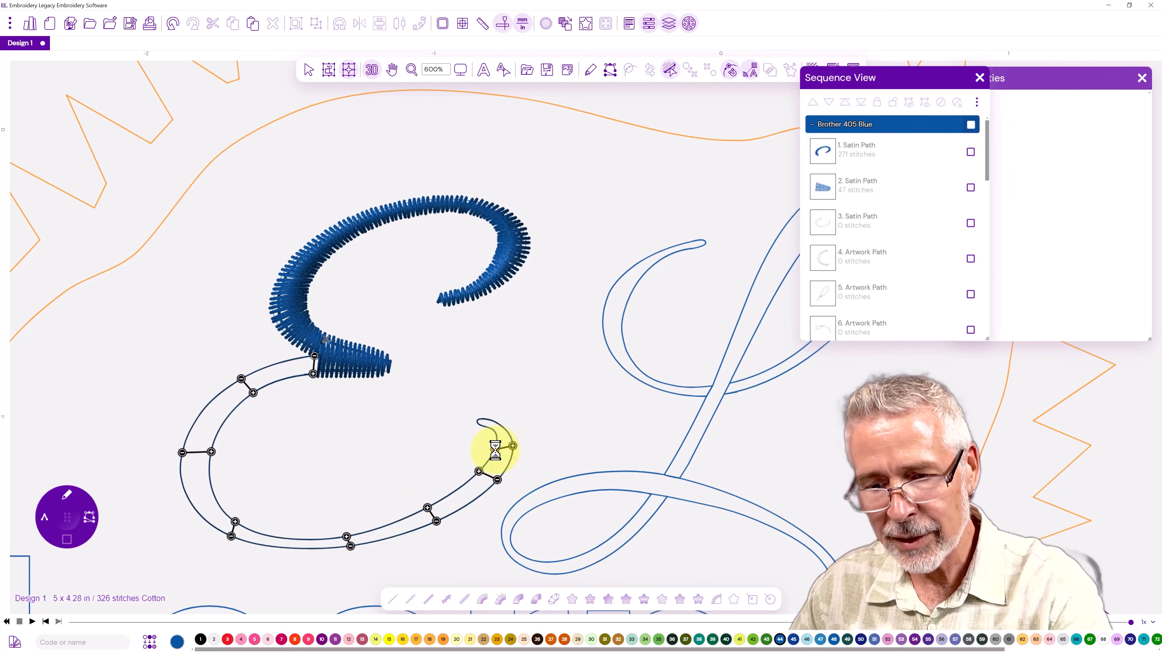
pyautogui.rightClick(490, 429)
pyautogui.rightClick(492, 432)
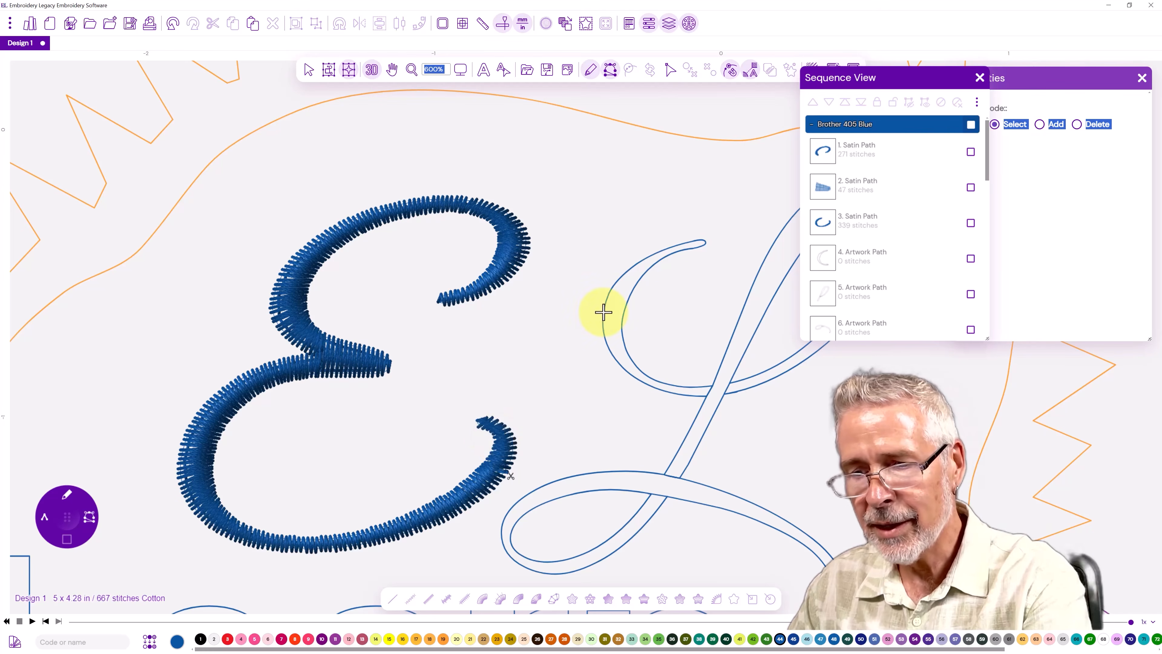
# - Convert the curved opening stroke of the script L to satin, with direction lines from its tip to the stem
pyautogui.click(817, 259)
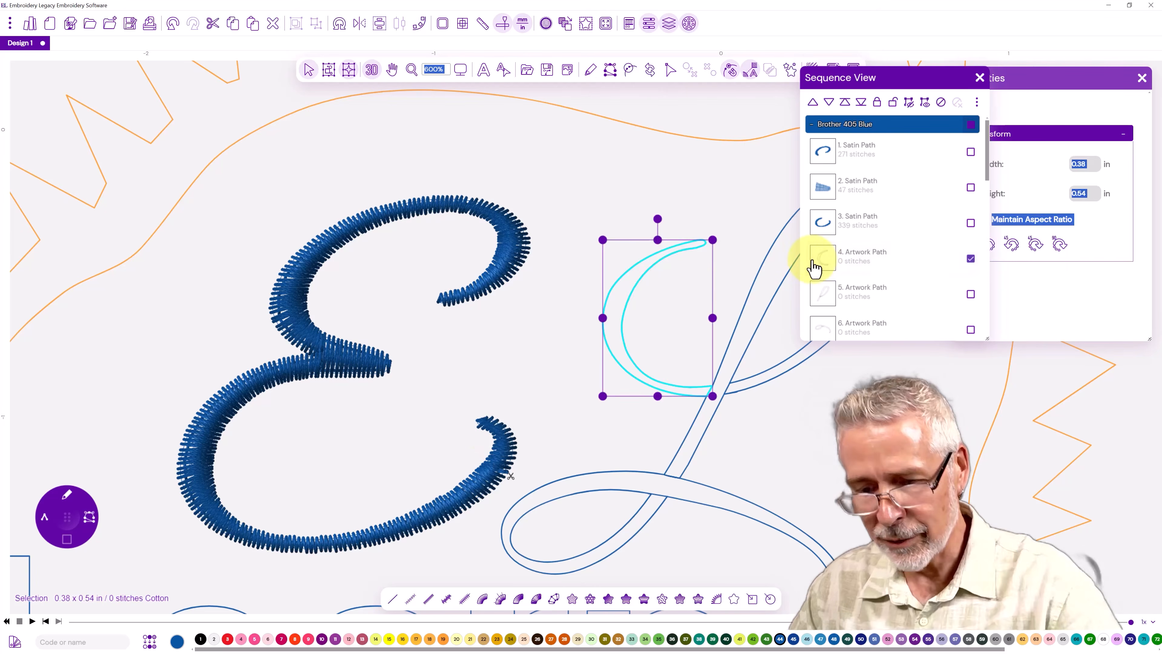
pyautogui.press('space')
pyautogui.moveTo(676, 263); pyautogui.dragTo(324, 286)
pyautogui.click(483, 599)
pyautogui.moveTo(319, 254); pyautogui.dragTo(316, 240)
pyautogui.moveTo(265, 272); pyautogui.dragTo(259, 267)
pyautogui.moveTo(252, 315); pyautogui.dragTo(227, 315)
pyautogui.moveTo(255, 356); pyautogui.dragTo(242, 366)
pyautogui.moveTo(316, 390); pyautogui.dragTo(306, 407)
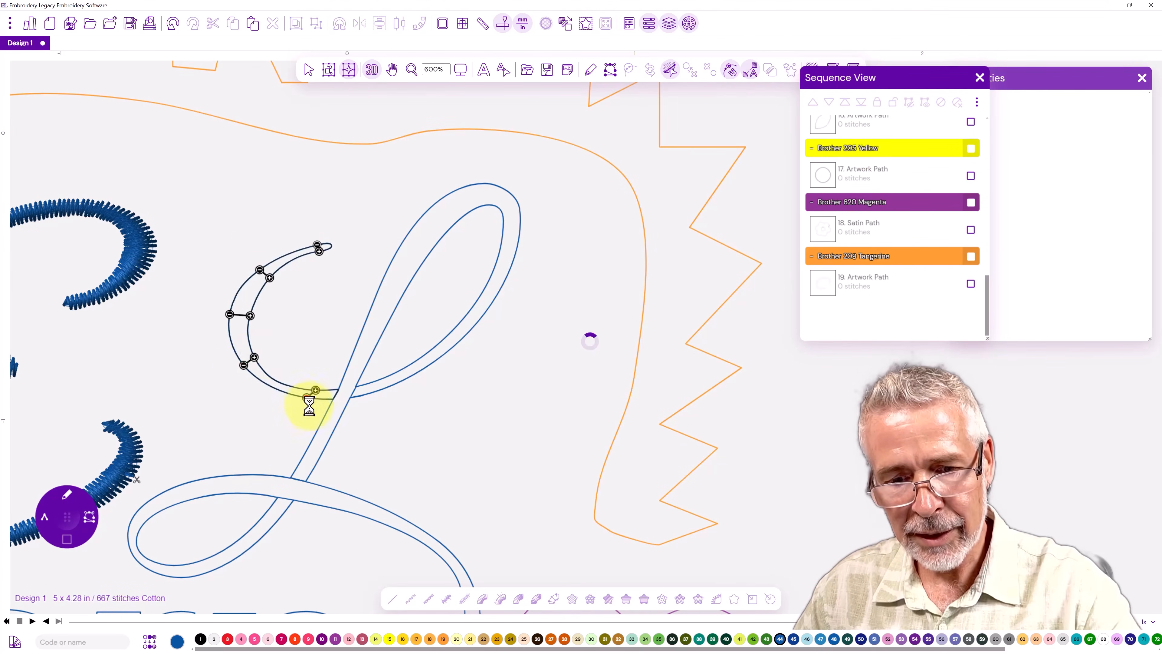
pyautogui.rightClick(328, 394)
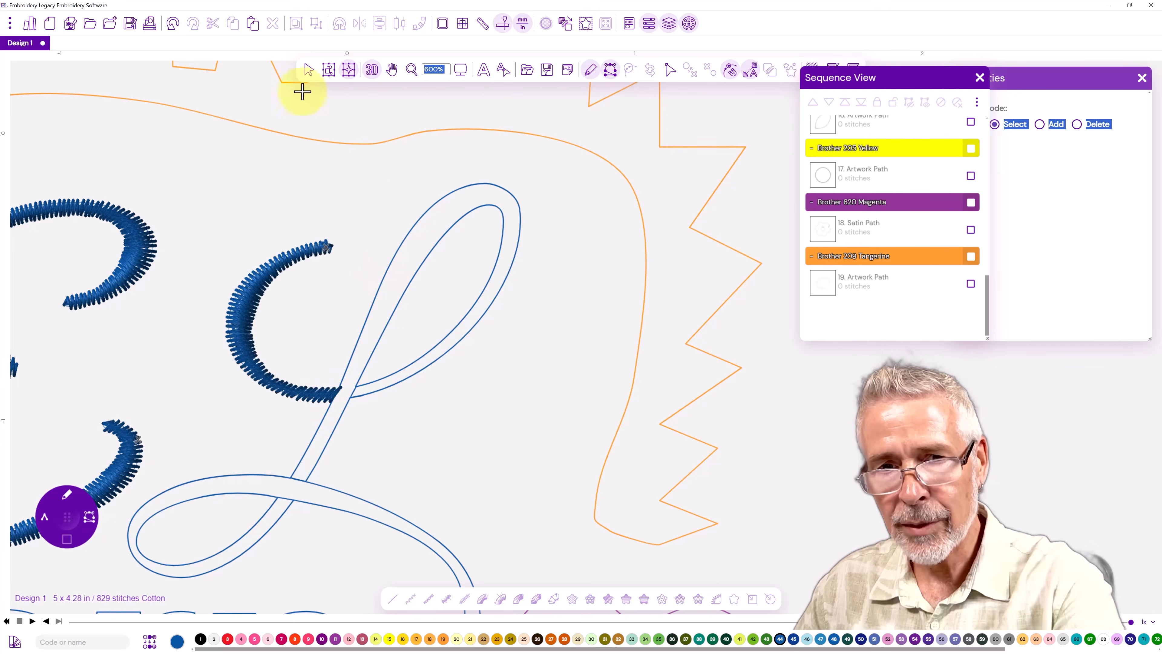
# - Convert the L's looped stem to satin, with direction lines around the loop and down the stem, and generate the stitches
pyautogui.click(308, 76)
pyautogui.click(379, 288)
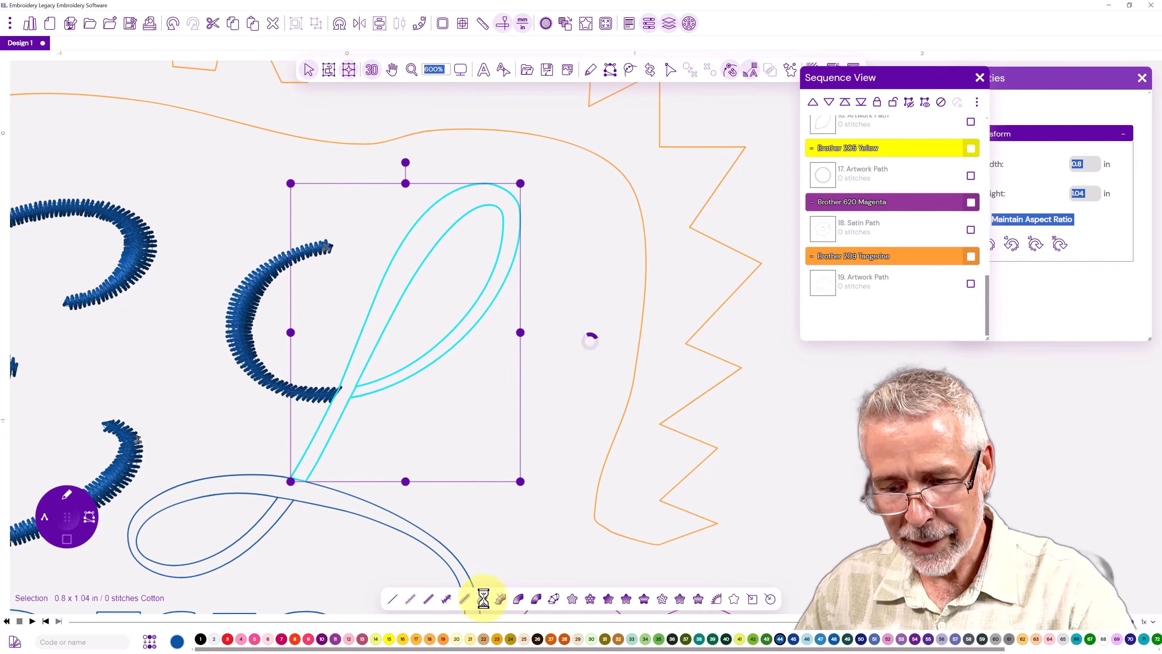
pyautogui.moveTo(365, 382); pyautogui.dragTo(361, 397)
pyautogui.moveTo(418, 357); pyautogui.dragTo(422, 369)
pyautogui.moveTo(457, 324); pyautogui.dragTo(466, 333)
pyautogui.moveTo(491, 275); pyautogui.dragTo(502, 282)
pyautogui.moveTo(503, 232); pyautogui.dragTo(519, 227)
pyautogui.moveTo(501, 188); pyautogui.dragTo(441, 197)
pyautogui.moveTo(408, 286); pyautogui.dragTo(387, 269)
pyautogui.moveTo(376, 346); pyautogui.dragTo(359, 335)
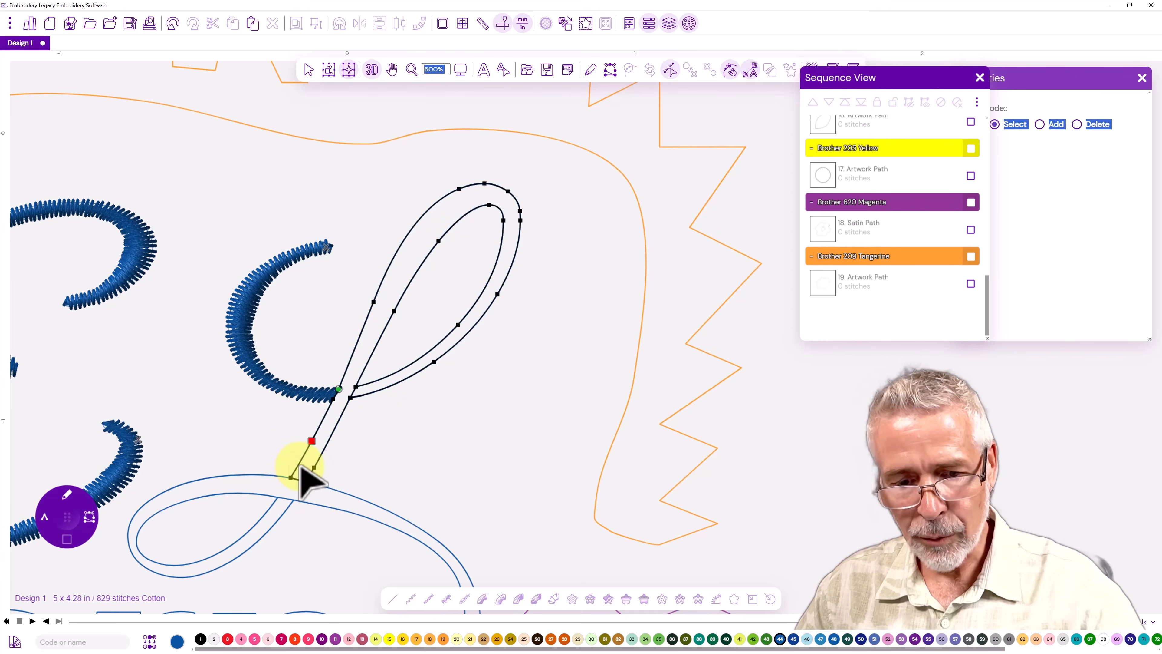
pyautogui.press('Return')
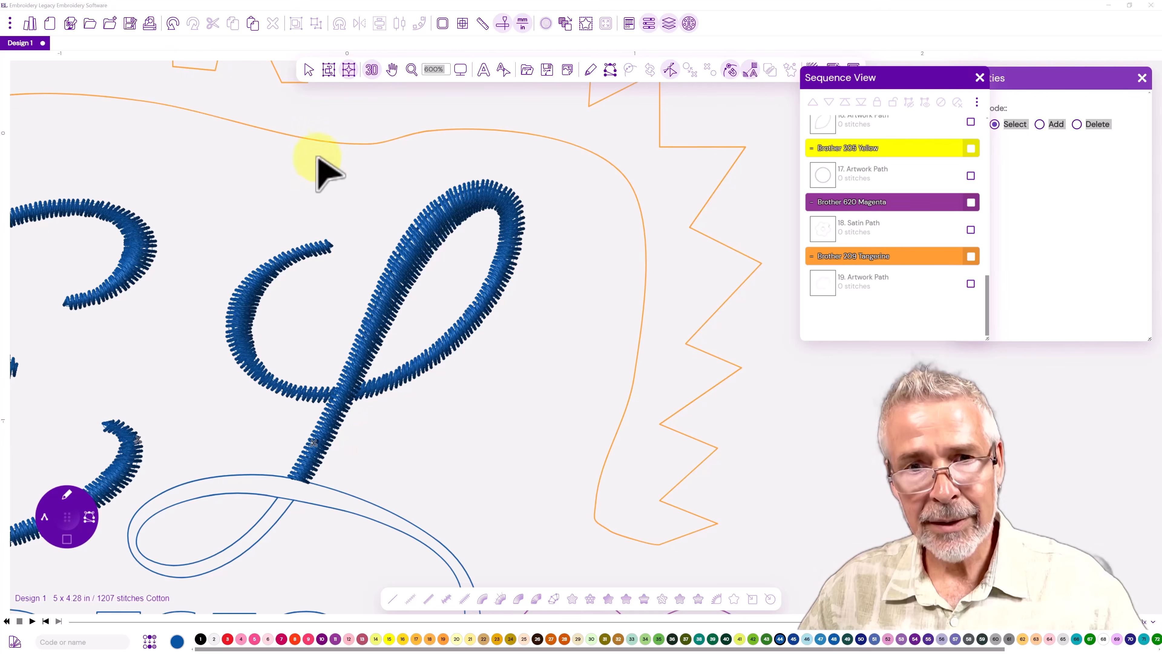
# - Convert the L's base stroke to satin and place direction lines around its small loop to just past the stem
pyautogui.click(309, 71)
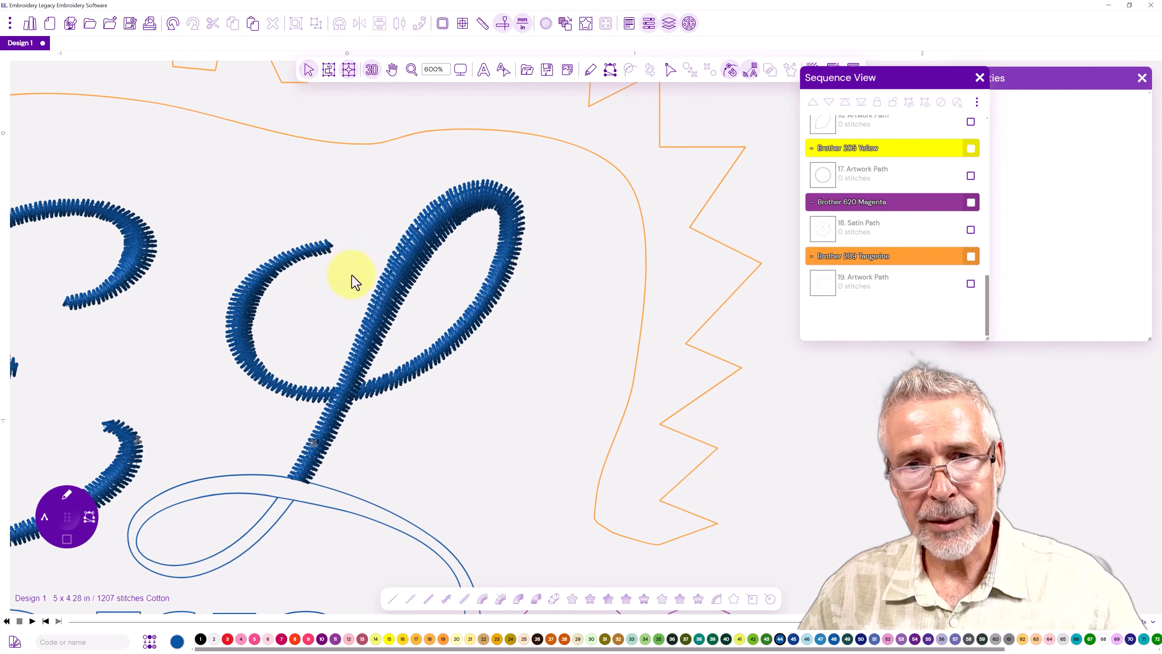
pyautogui.click(330, 489)
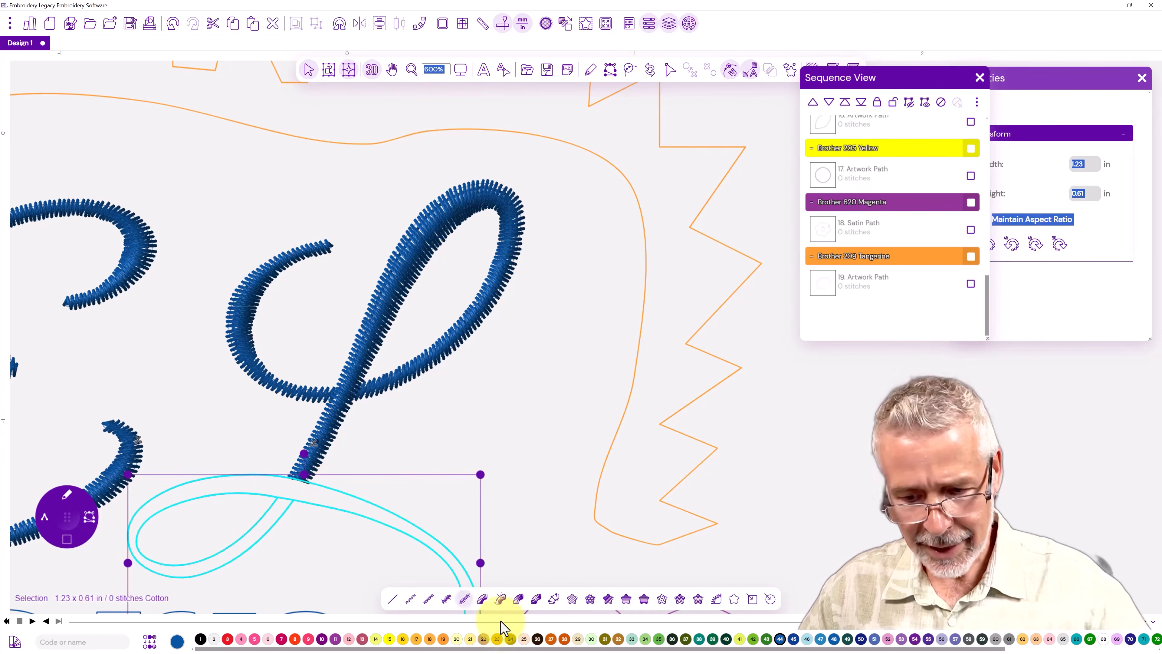
pyautogui.moveTo(285, 509); pyautogui.dragTo(270, 505)
pyautogui.moveTo(217, 553)
pyautogui.mouseDown()
pyautogui.moveTo(223, 566)
pyautogui.moveTo(162, 574)
pyautogui.mouseUp()
pyautogui.moveTo(139, 532)
pyautogui.mouseDown()
pyautogui.moveTo(129, 527)
pyautogui.moveTo(170, 489)
pyautogui.mouseUp()
pyautogui.moveTo(249, 493); pyautogui.dragTo(249, 474)
pyautogui.moveTo(322, 506); pyautogui.dragTo(329, 487)
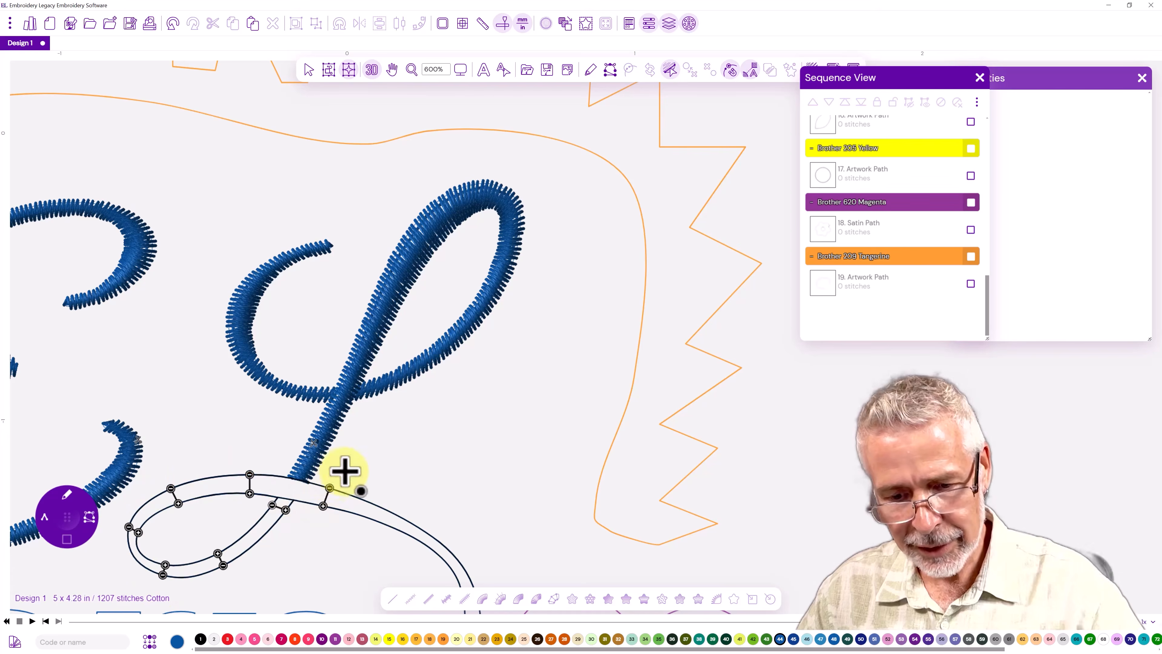
# - Add the remaining direction lines along the L's base stroke to the end of its tail and generate the stitches
pyautogui.press('space')
pyautogui.moveTo(328, 375); pyautogui.dragTo(288, 276)
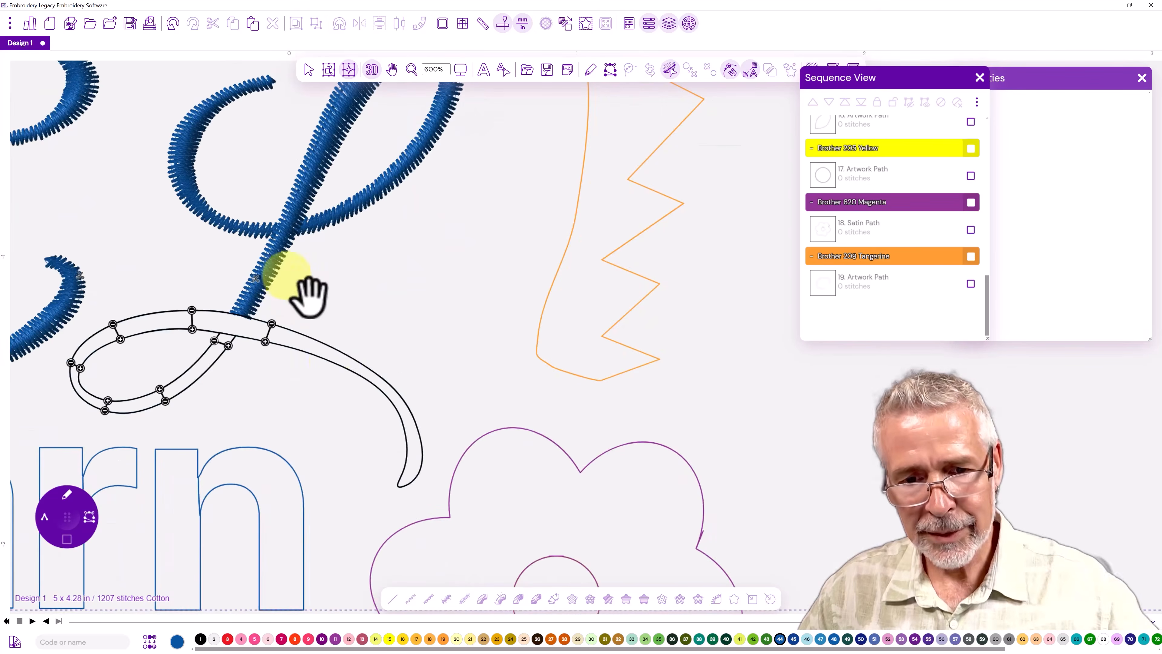
pyautogui.moveTo(334, 363); pyautogui.dragTo(338, 351)
pyautogui.moveTo(386, 395); pyautogui.dragTo(394, 389)
pyautogui.moveTo(404, 429); pyautogui.dragTo(418, 430)
pyautogui.moveTo(404, 469); pyautogui.dragTo(418, 473)
pyautogui.press('Return')
pyautogui.press('Return')
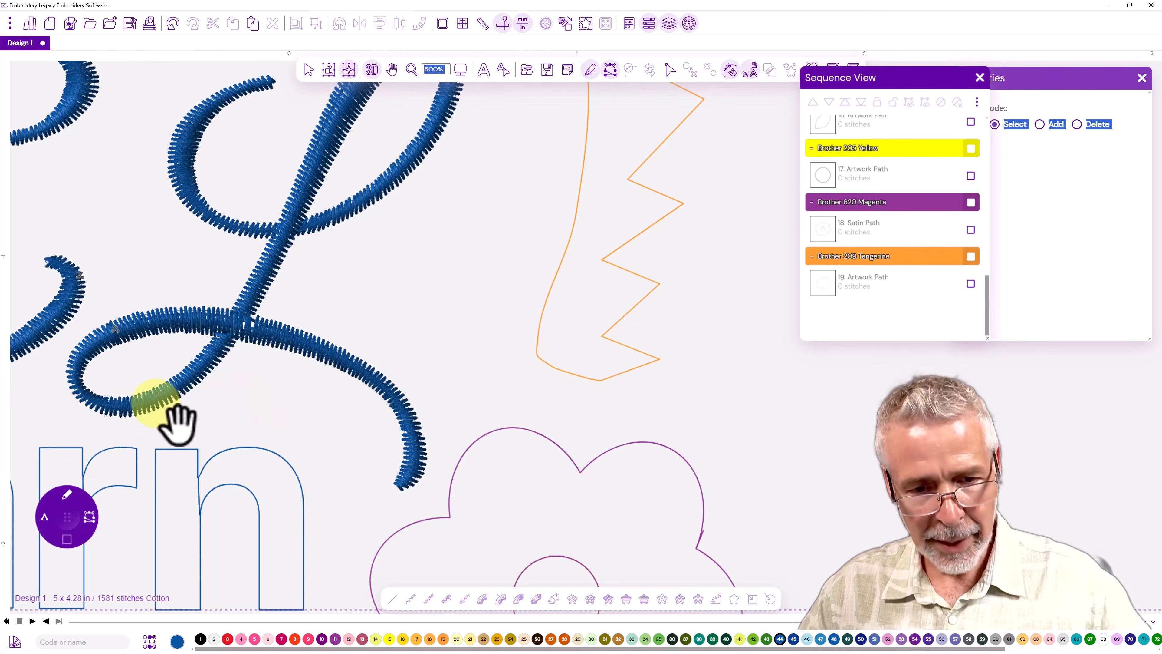
# - Convert the block L of "Learn" to satin, with direction lines along its stem, corner and foot, and generate the stitches
pyautogui.moveTo(333, 371); pyautogui.dragTo(726, 371)
pyautogui.moveTo(327, 375); pyautogui.dragTo(363, 358)
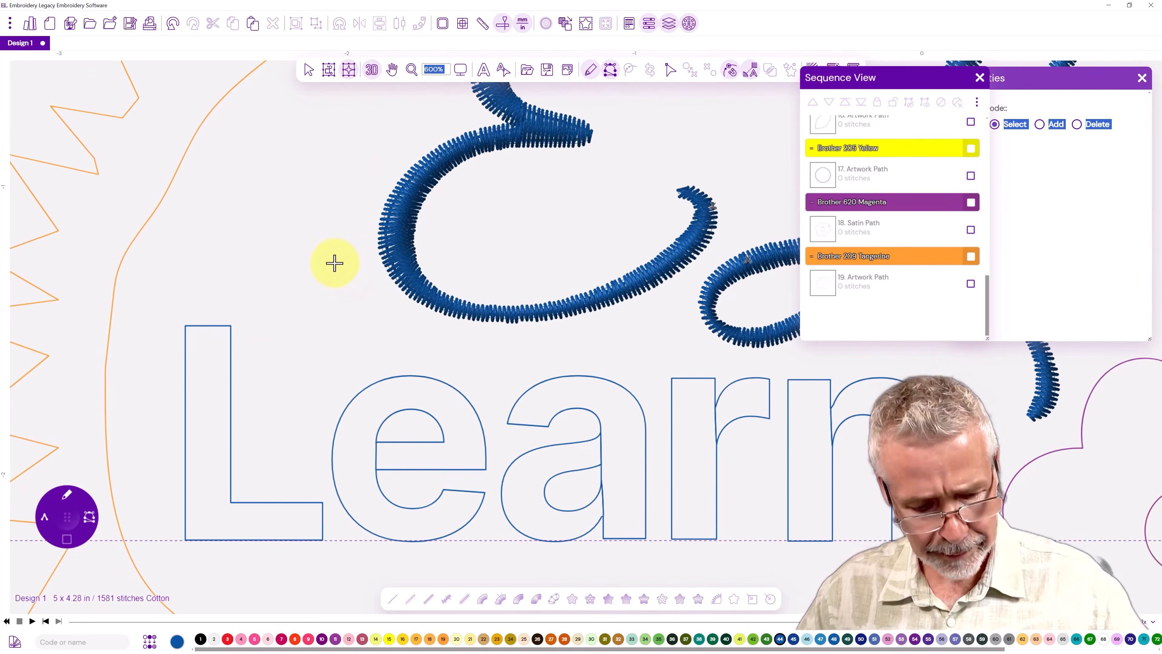
pyautogui.click(307, 73)
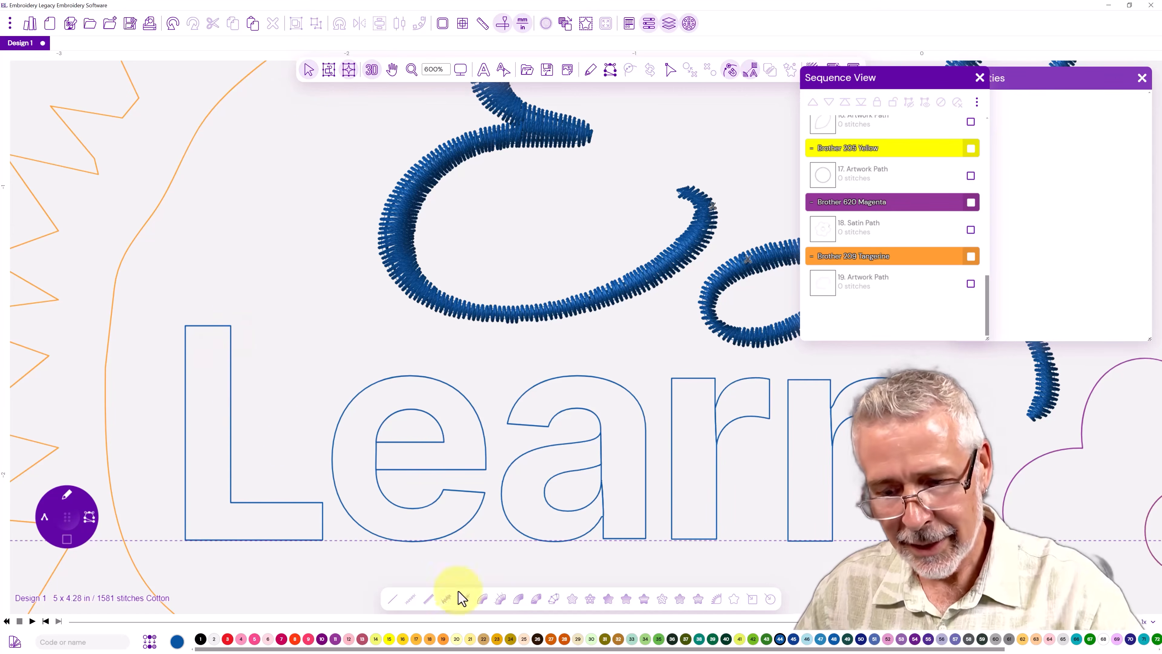
pyautogui.click(185, 341)
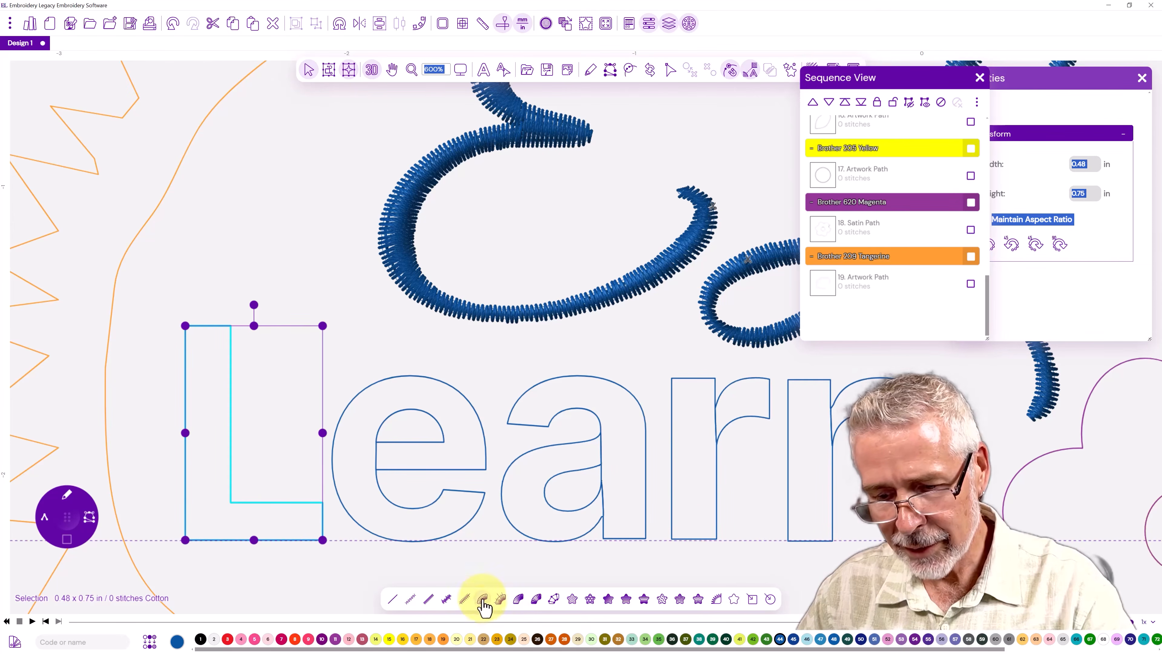
pyautogui.click(499, 601)
pyautogui.moveTo(188, 330); pyautogui.dragTo(185, 330)
pyautogui.moveTo(318, 502); pyautogui.dragTo(318, 541)
pyautogui.moveTo(185, 540); pyautogui.dragTo(245, 540)
pyautogui.moveTo(231, 485); pyautogui.dragTo(183, 489)
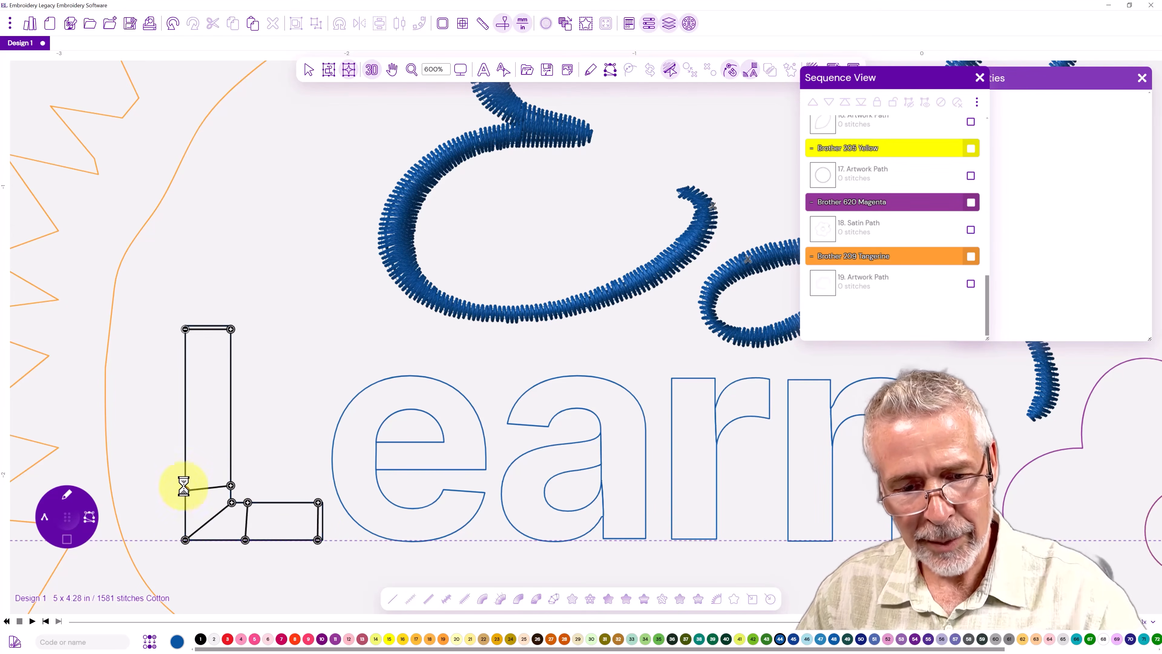
pyautogui.rightClick(199, 486)
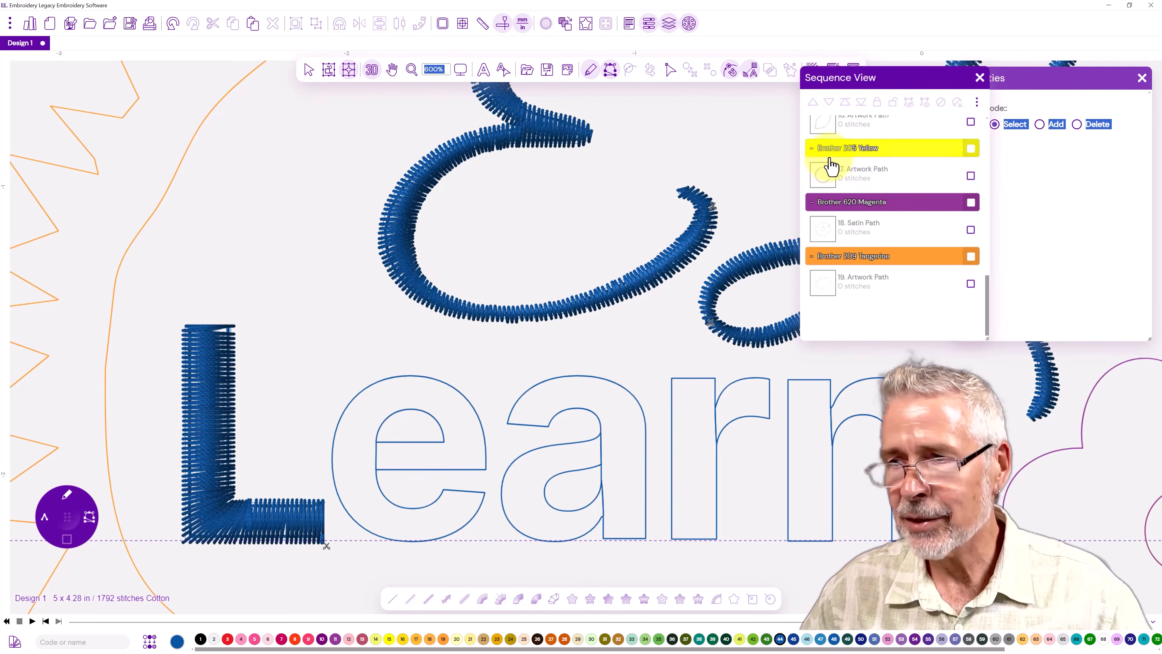
# - Digitize a connecting run path after the block L, from the end of its foot into the lower curve of the e
pyautogui.scroll(10, 842, 183)
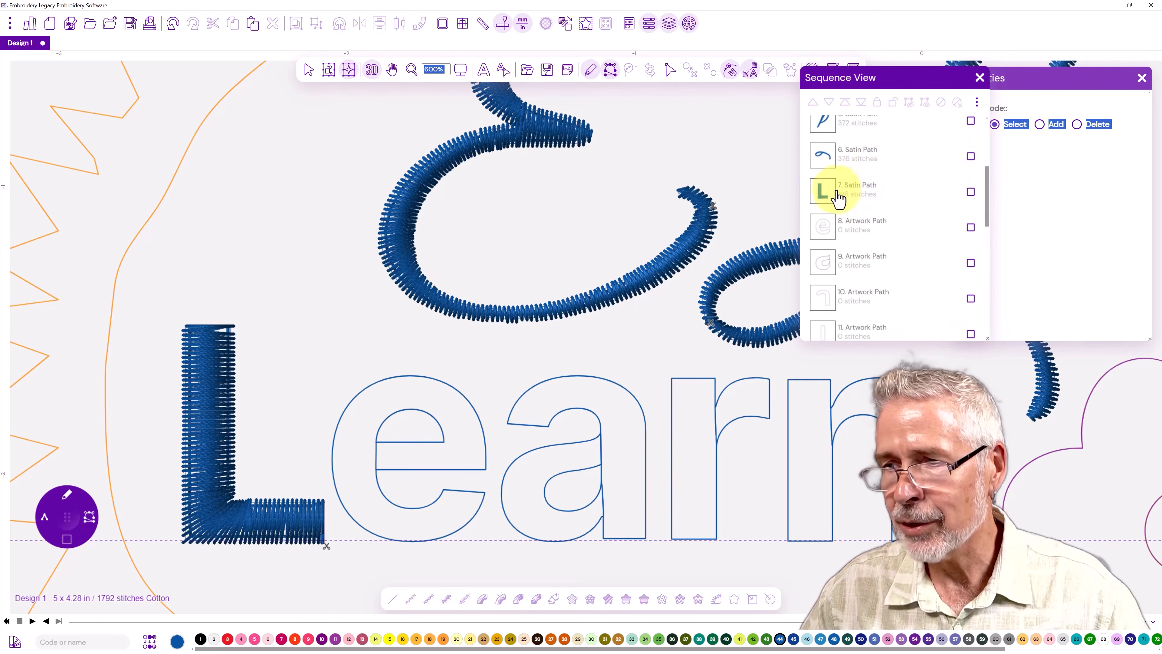
pyautogui.click(845, 191)
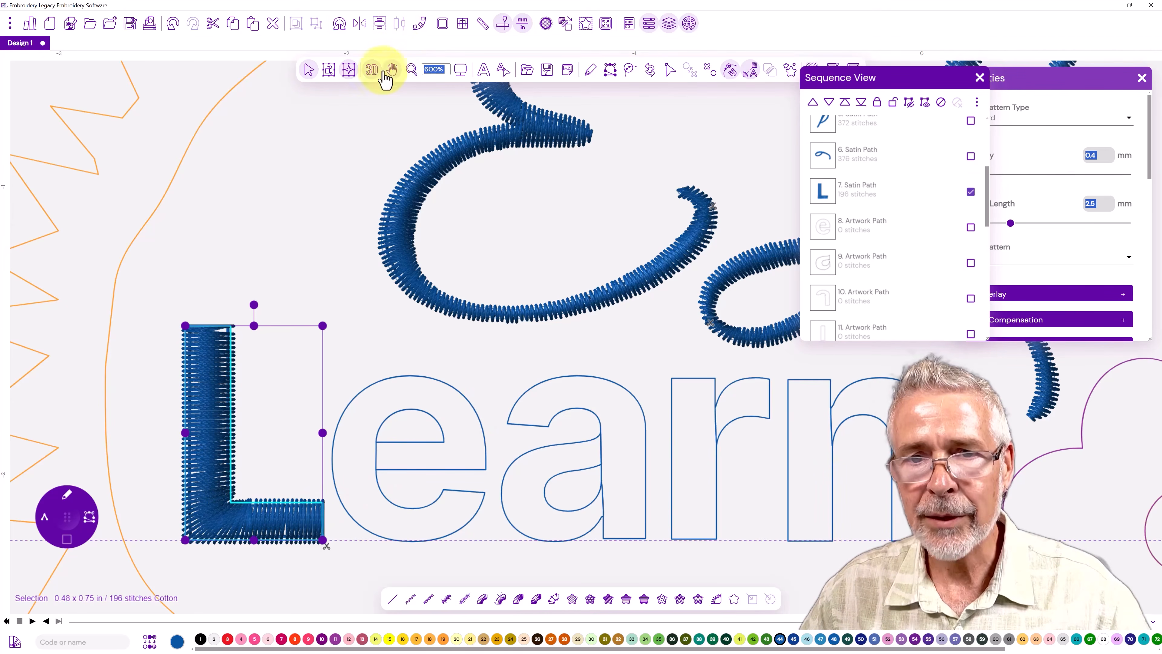
pyautogui.click(373, 71)
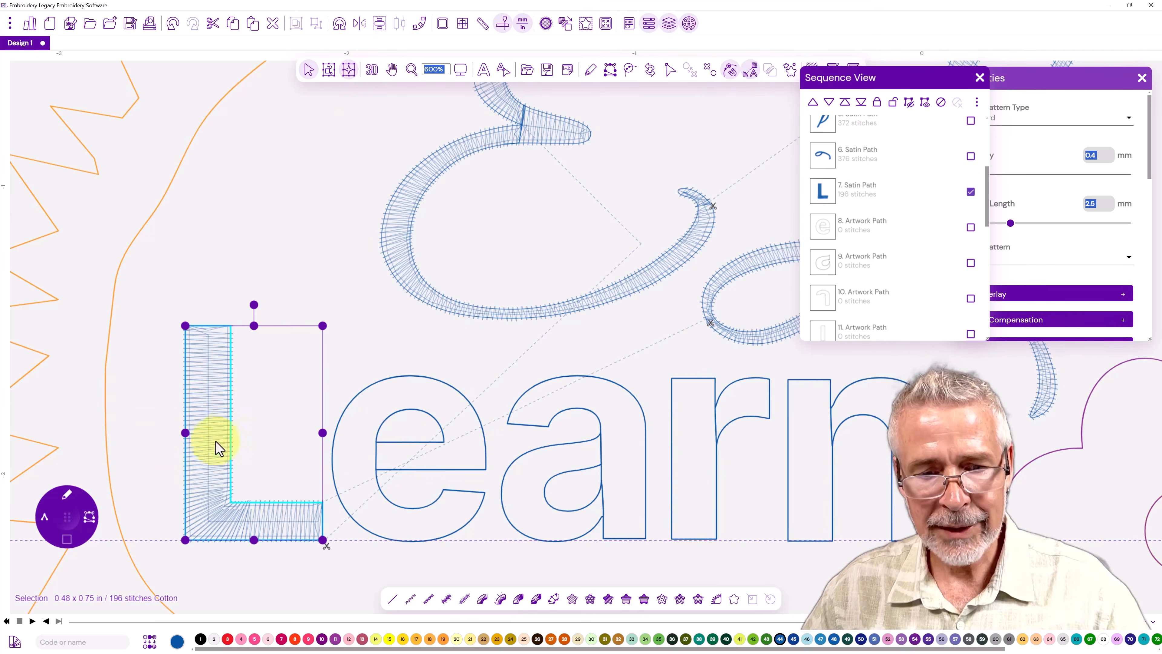
pyautogui.rightClick(208, 458)
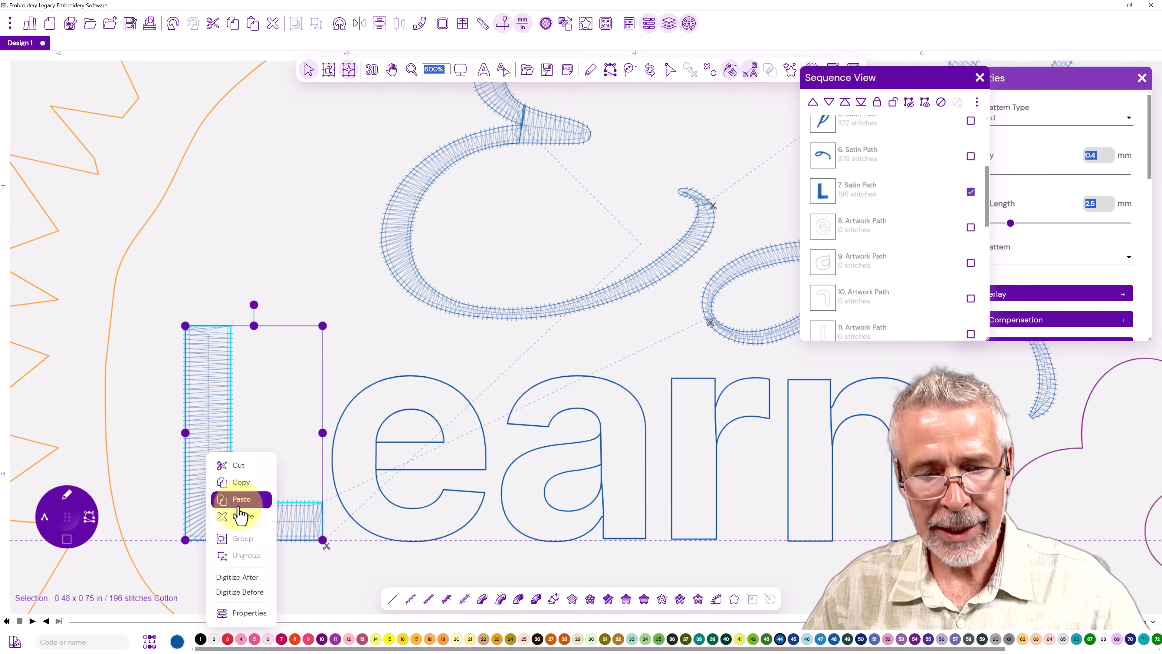
pyautogui.click(253, 584)
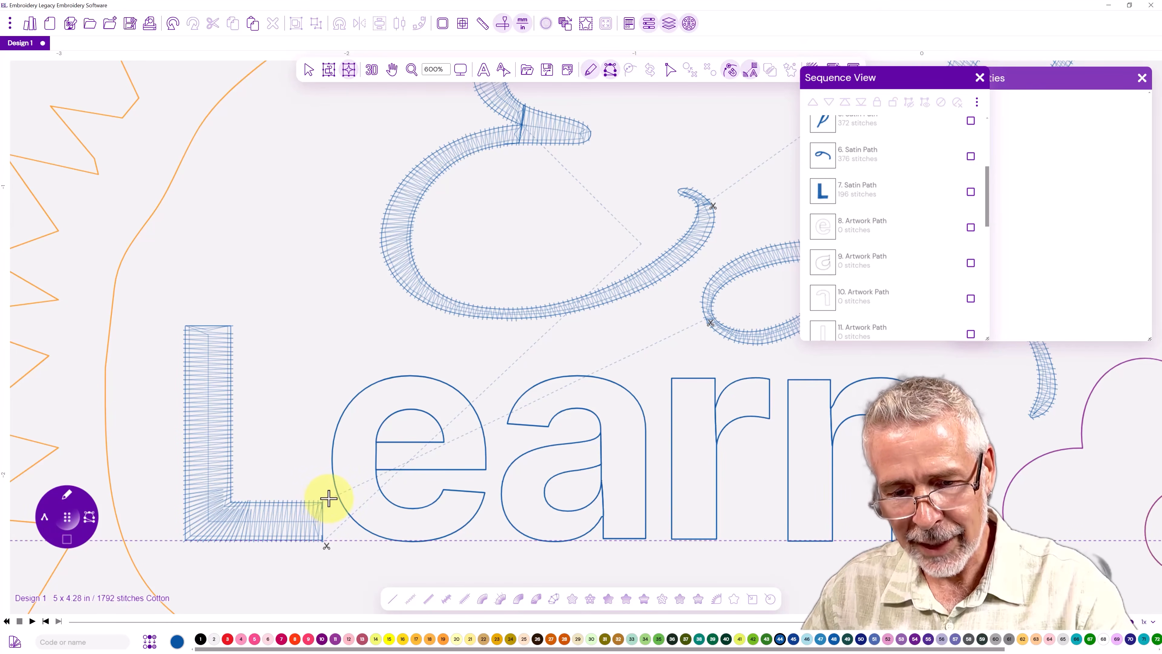
pyautogui.click(353, 491)
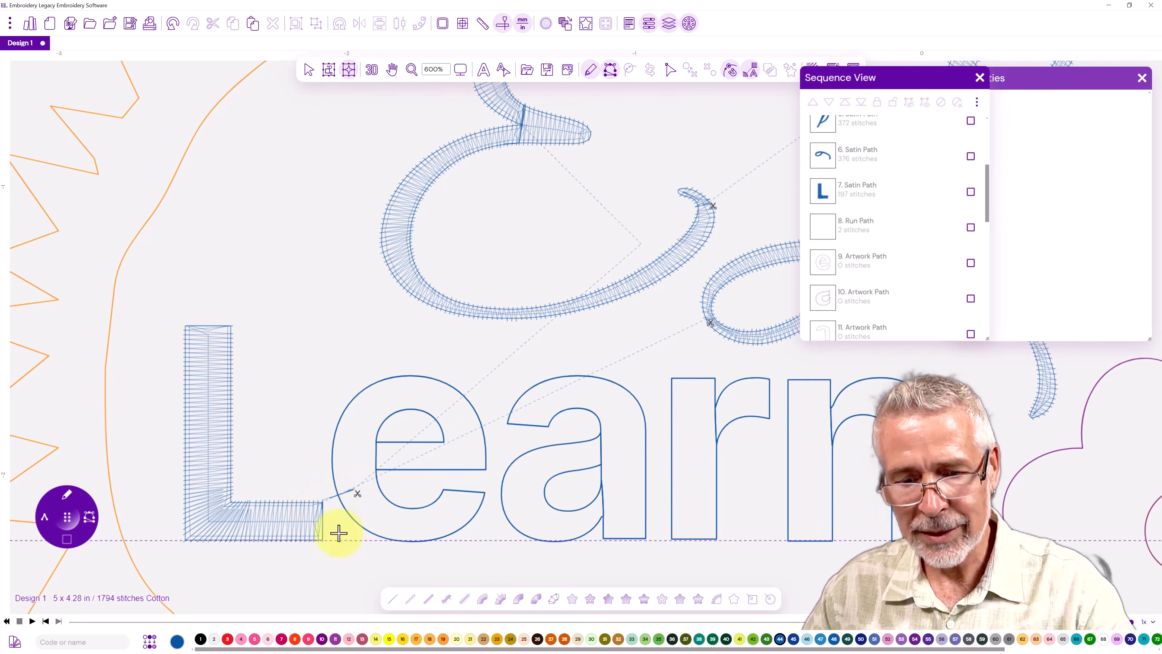
pyautogui.click(374, 77)
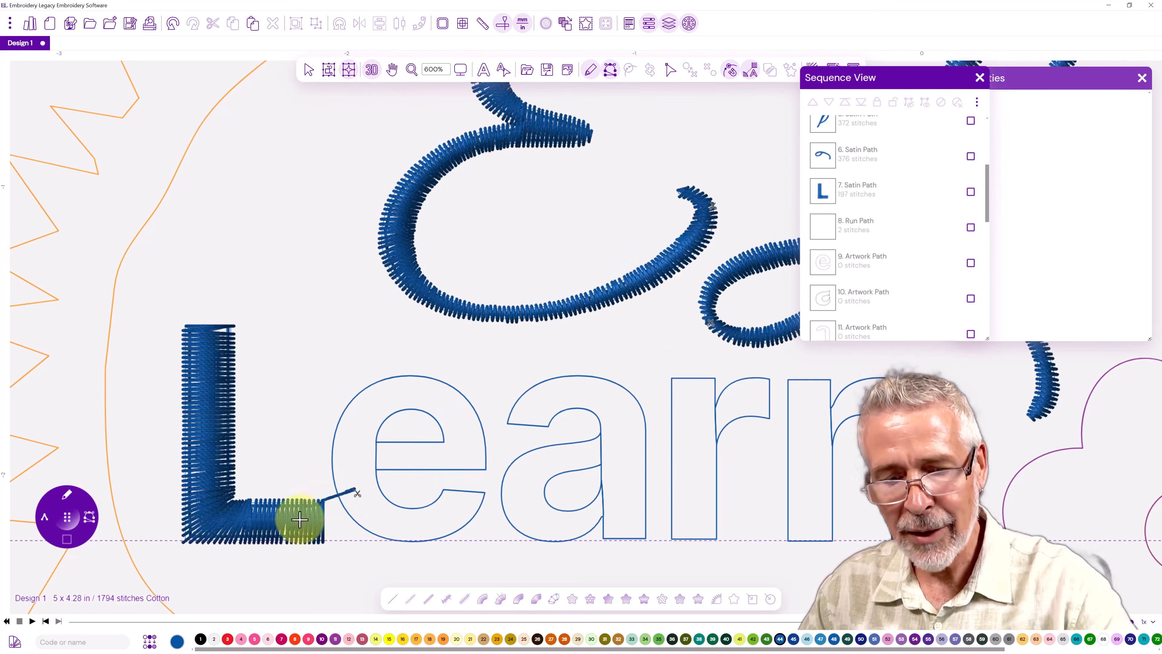
pyautogui.click(373, 71)
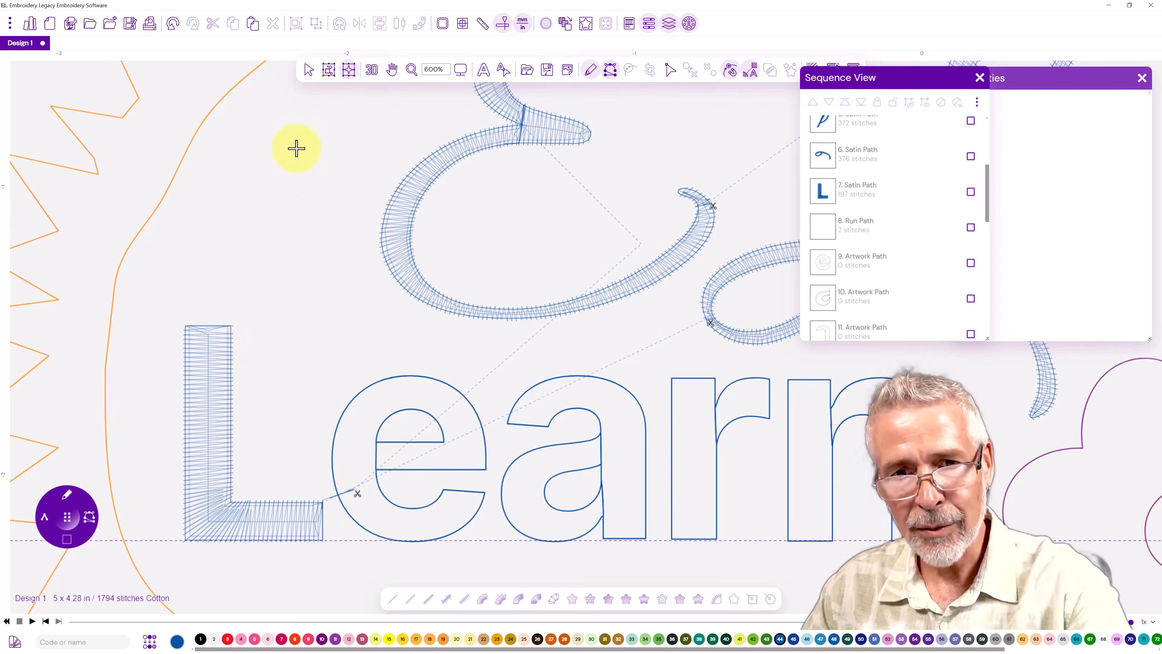
# - Convert the e to satin and place direction lines along its crossbar and across the start of its bowl
pyautogui.click(309, 71)
pyautogui.click(345, 423)
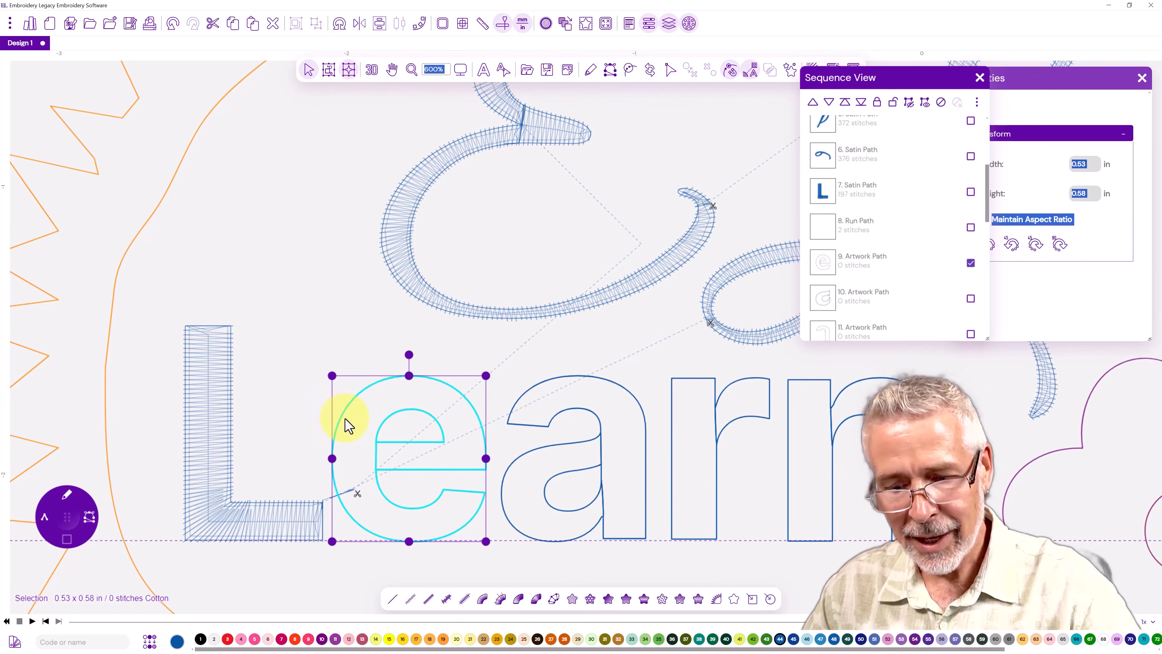
pyautogui.click(482, 599)
pyautogui.click(387, 469)
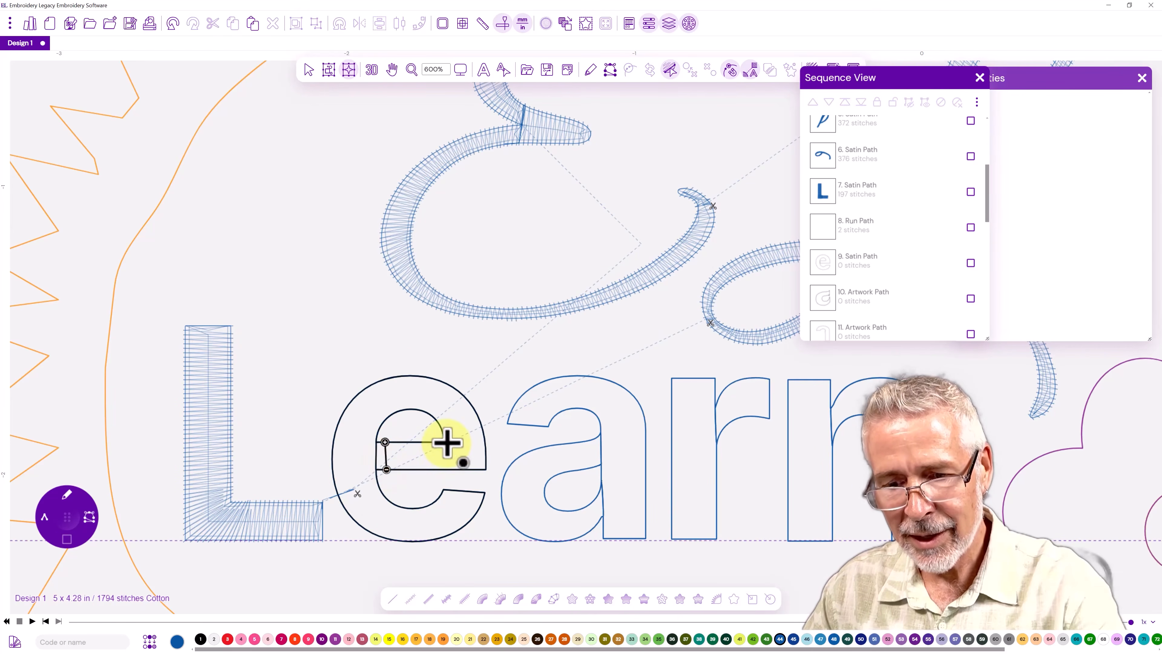
pyautogui.click(484, 469)
pyautogui.click(430, 442)
pyautogui.click(432, 469)
pyautogui.click(482, 430)
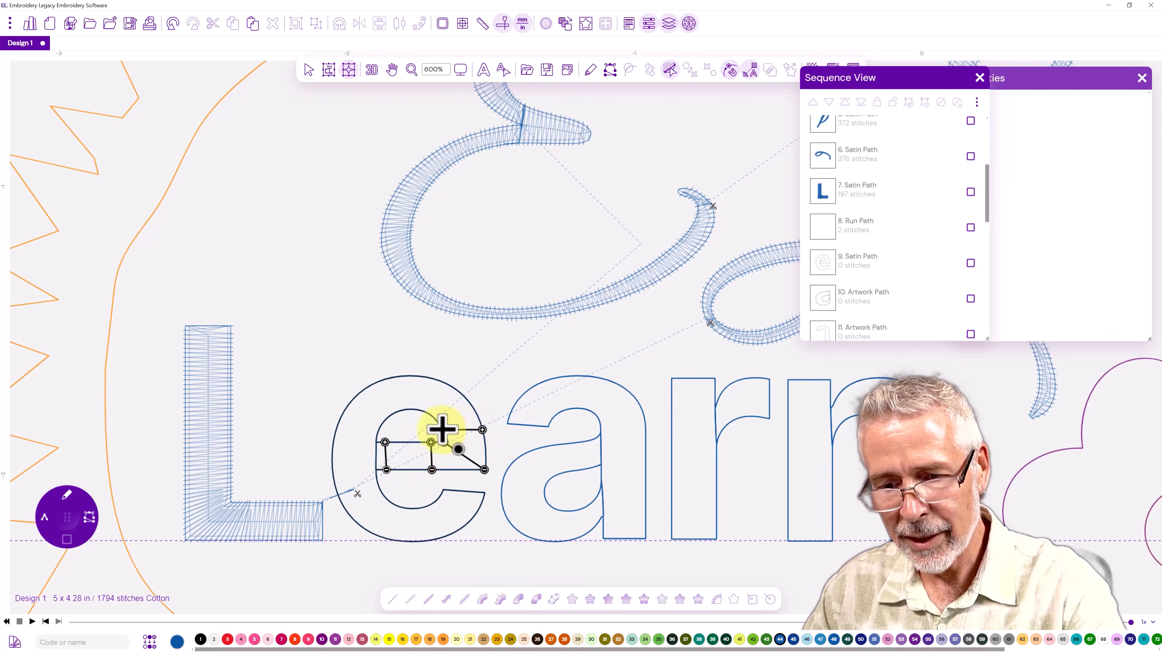
pyautogui.click(441, 429)
# - Add the remaining direction lines around the e's bowl to its open lower end and generate the stitches
pyautogui.click(418, 376)
pyautogui.click(416, 409)
pyautogui.click(381, 427)
pyautogui.click(347, 407)
pyautogui.click(378, 484)
pyautogui.click(341, 502)
pyautogui.click(414, 508)
pyautogui.click(414, 541)
pyautogui.click(443, 492)
pyautogui.click(483, 495)
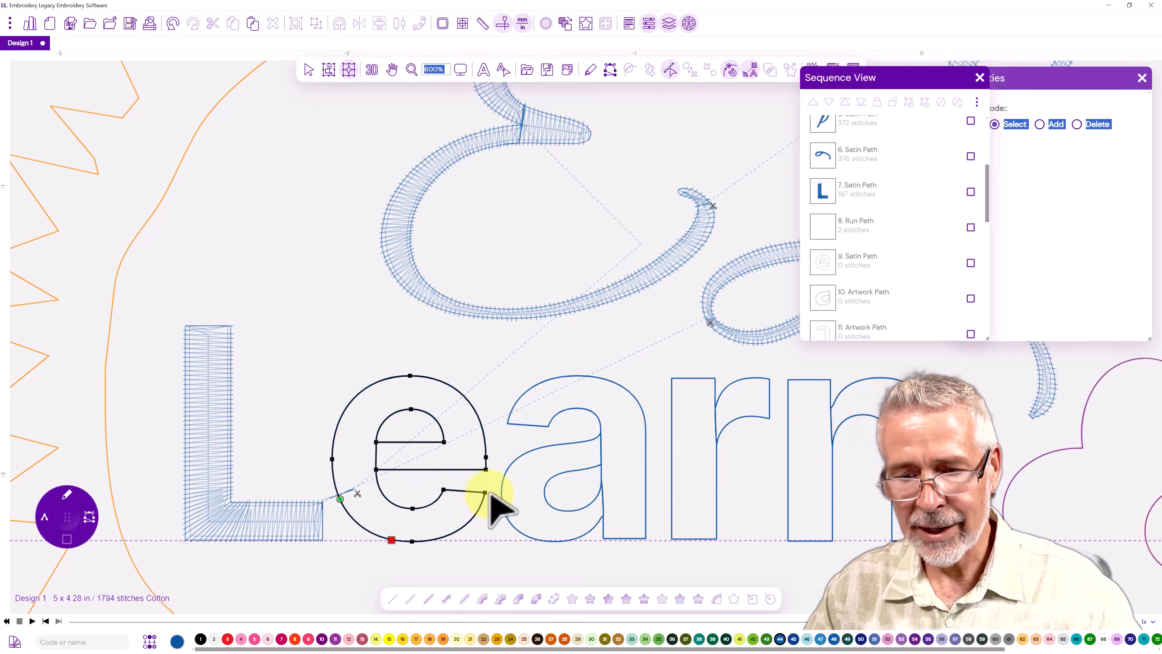
pyautogui.click(304, 71)
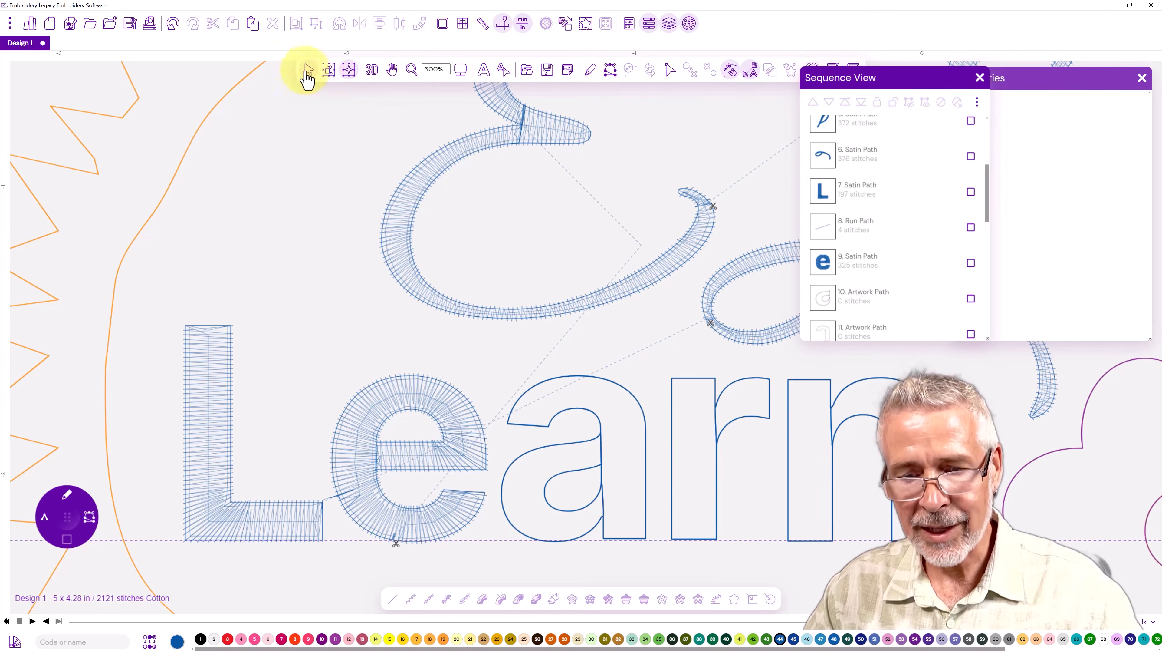
# - Digitize a connecting run path after the e, from its crossbar end into the a's lower bowl
pyautogui.click(409, 375)
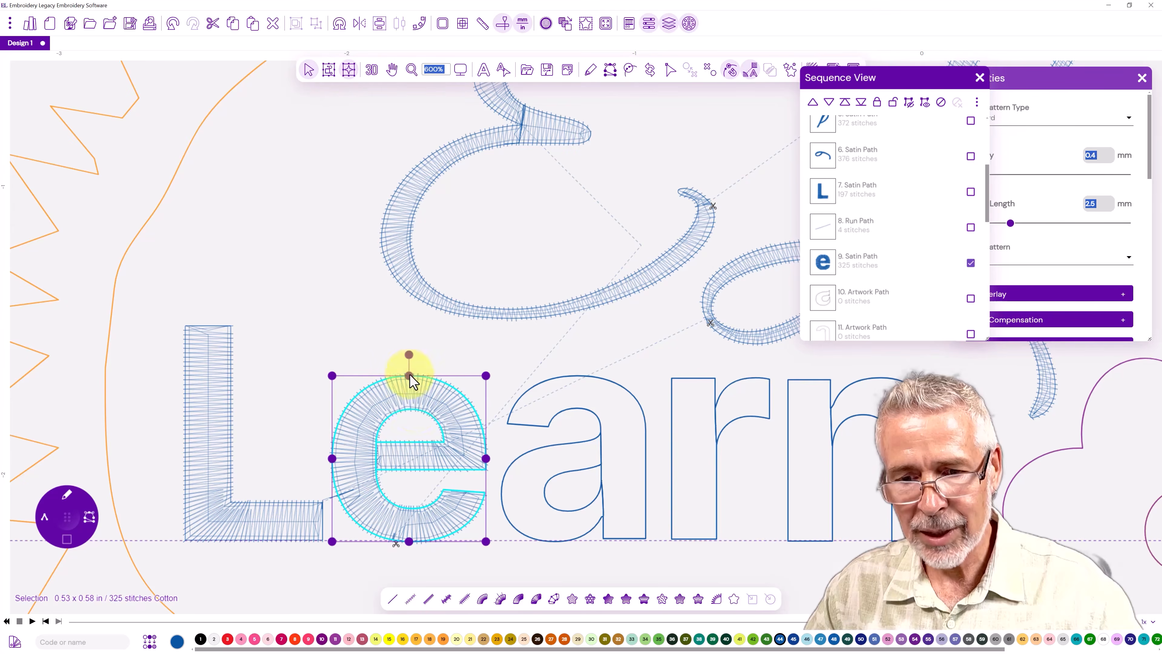
pyautogui.rightClick(461, 441)
pyautogui.click(505, 568)
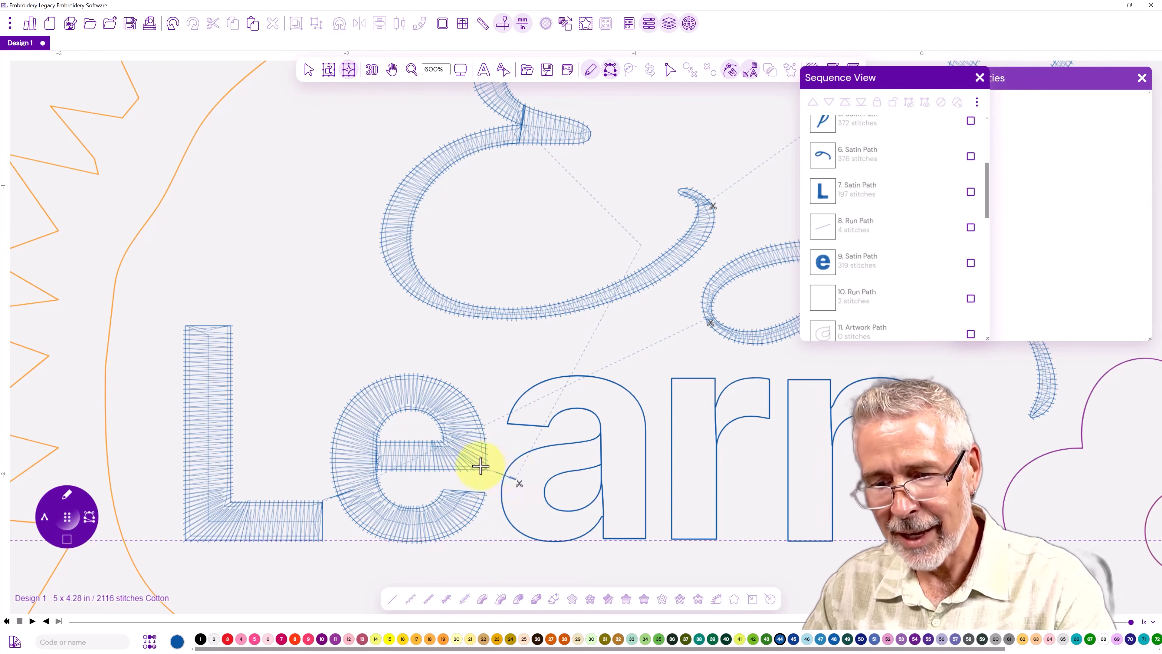
# - Convert the a's lower bowl to satin, with direction lines around its curve, and generate the stitches
pyautogui.click(308, 71)
pyautogui.click(548, 456)
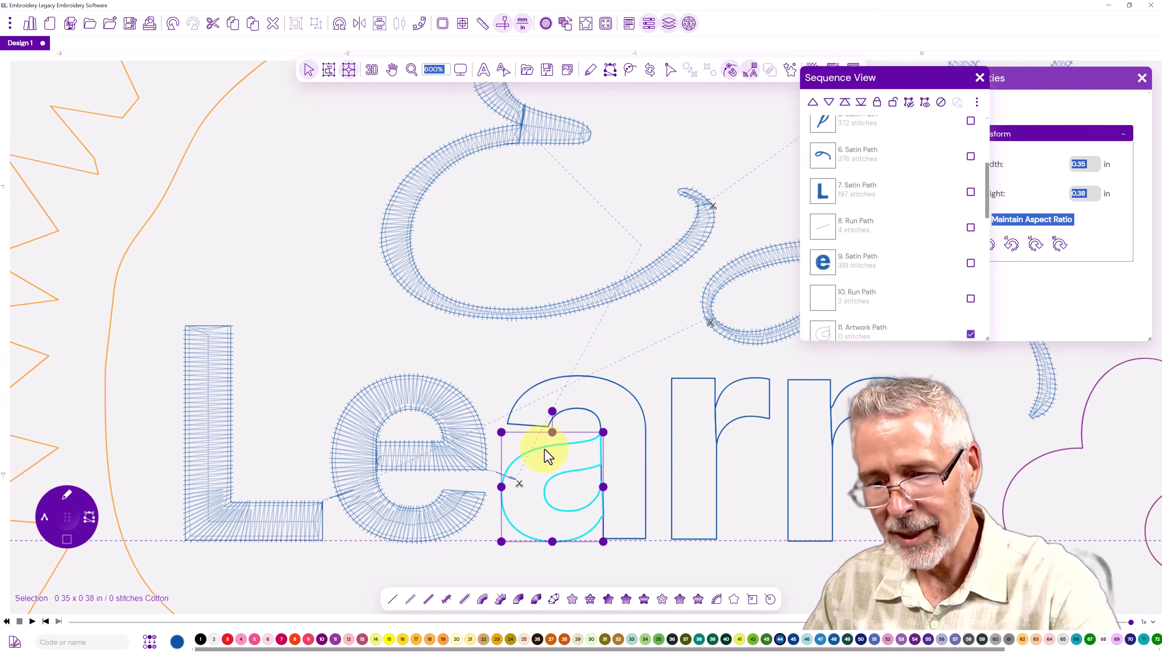
pyautogui.click(484, 600)
pyautogui.moveTo(595, 441)
pyautogui.mouseDown()
pyautogui.moveTo(599, 522)
pyautogui.moveTo(562, 541)
pyautogui.mouseUp()
pyautogui.moveTo(545, 502)
pyautogui.mouseDown()
pyautogui.moveTo(507, 518)
pyautogui.moveTo(514, 460)
pyautogui.moveTo(564, 442)
pyautogui.mouseUp()
pyautogui.rightClick(573, 441)
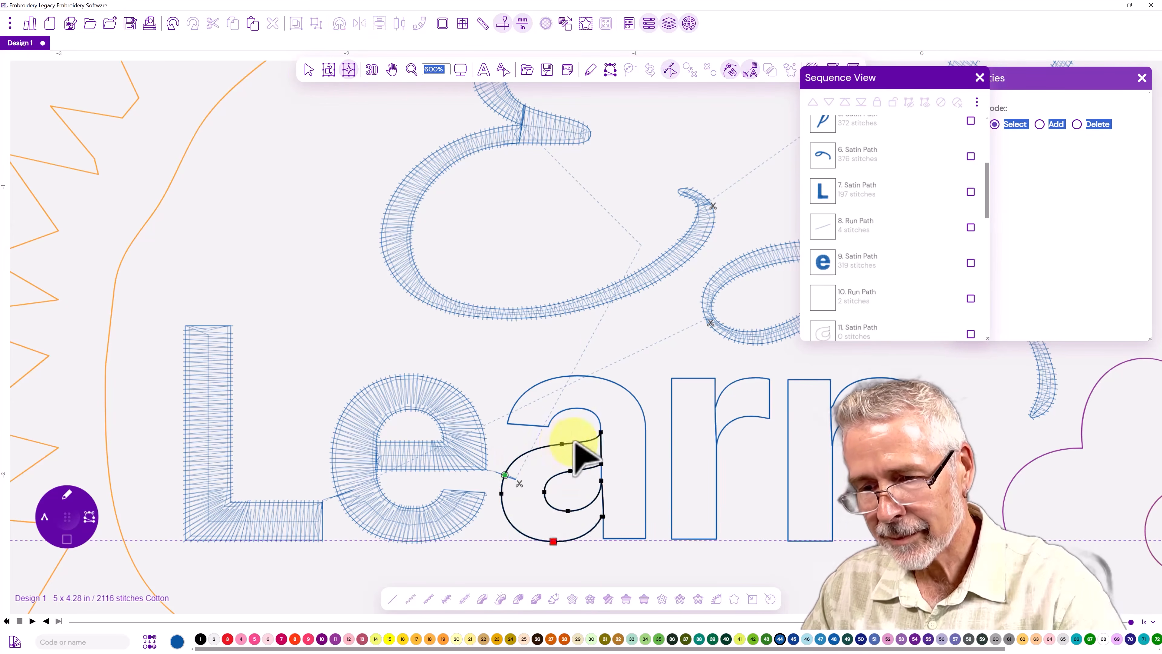
pyautogui.rightClick(574, 441)
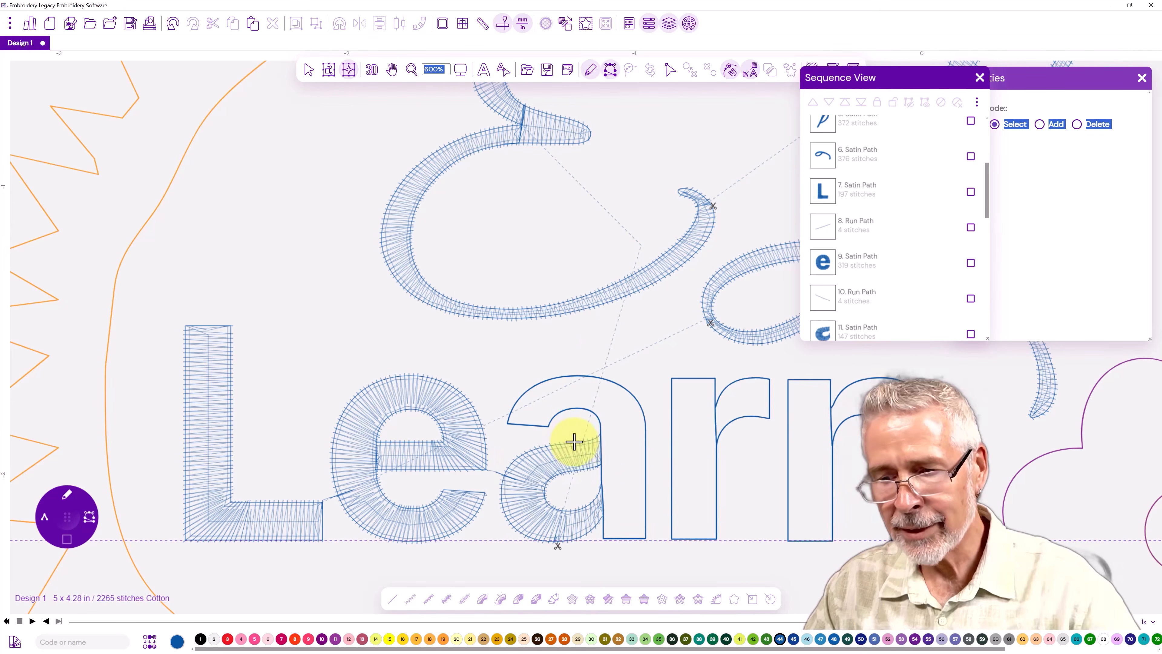
# - Convert the a's arch and stem shape to satin and place direction lines at the arch's open tip
pyautogui.click(307, 70)
pyautogui.click(532, 391)
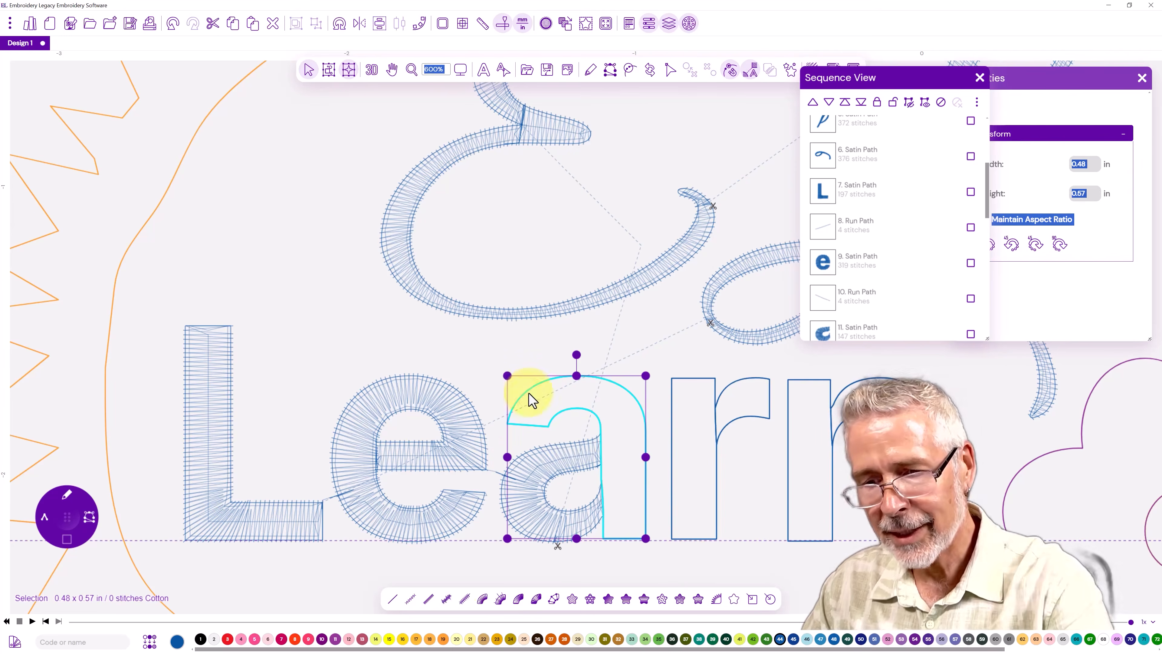
pyautogui.click(481, 600)
pyautogui.click(513, 408)
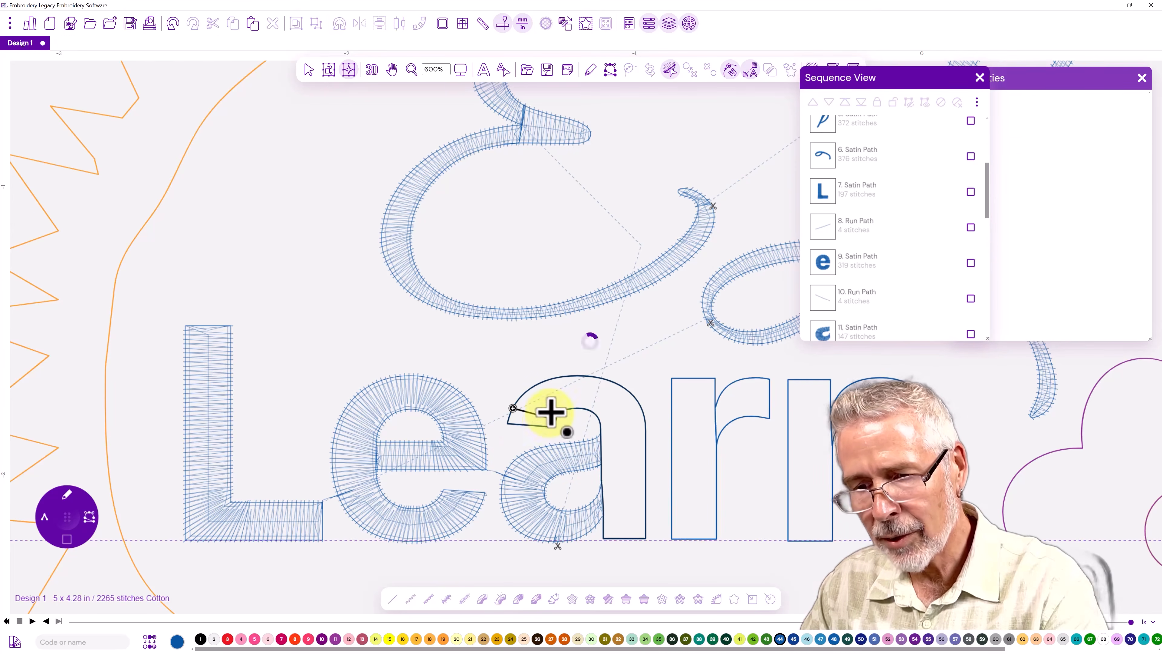
pyautogui.click(508, 421)
pyautogui.click(549, 425)
pyautogui.click(552, 418)
# - Add direction lines over the a's arch and down its stem to the base, and generate the stitches
pyautogui.click(578, 375)
pyautogui.click(577, 408)
pyautogui.click(630, 392)
pyautogui.click(597, 416)
pyautogui.click(646, 430)
pyautogui.click(601, 439)
pyautogui.click(646, 533)
pyautogui.rightClick(651, 528)
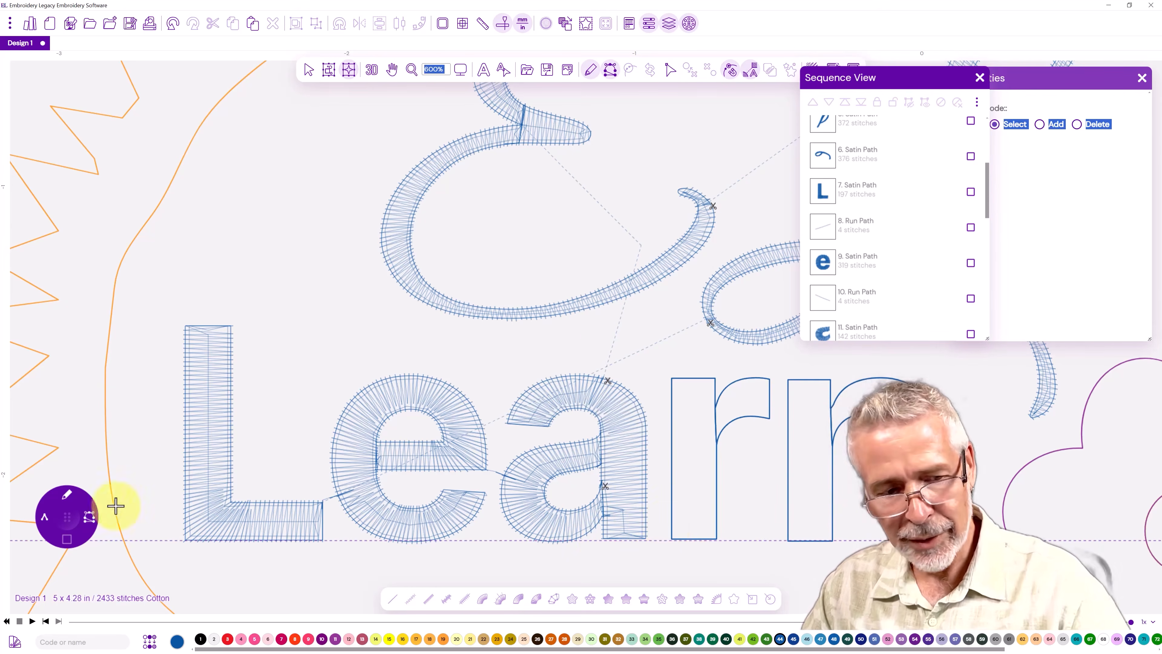
# - Digitize a connecting run path after the a's arch and stem, from the stem's base into the foot of the r
pyautogui.press('Escape')
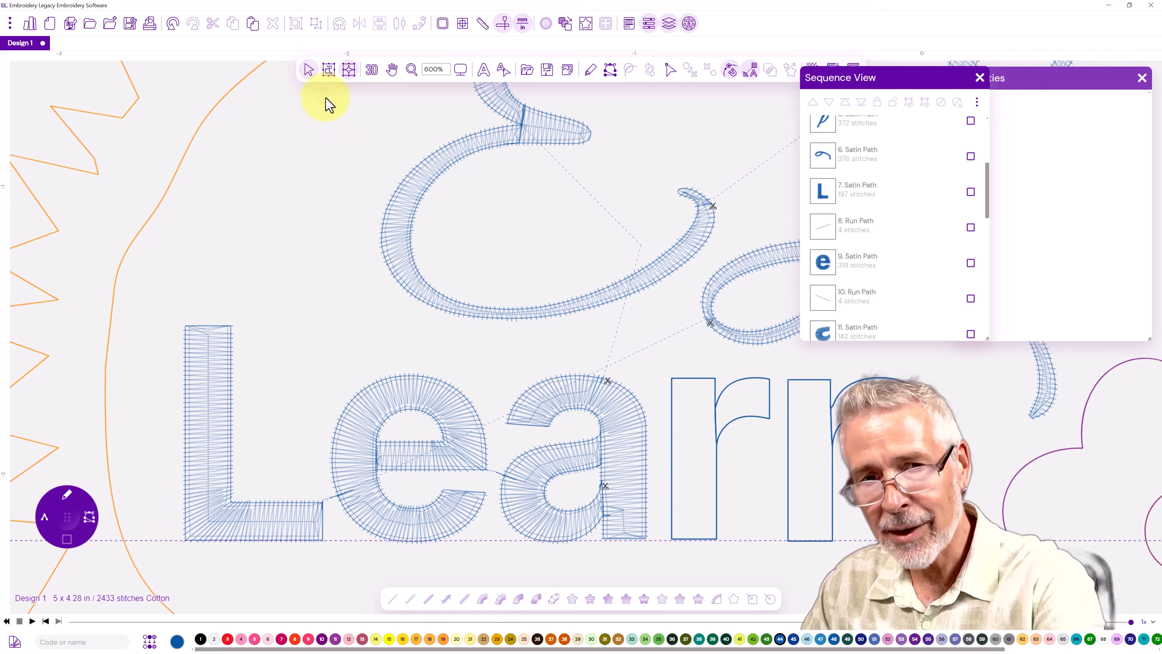
pyautogui.click(547, 384)
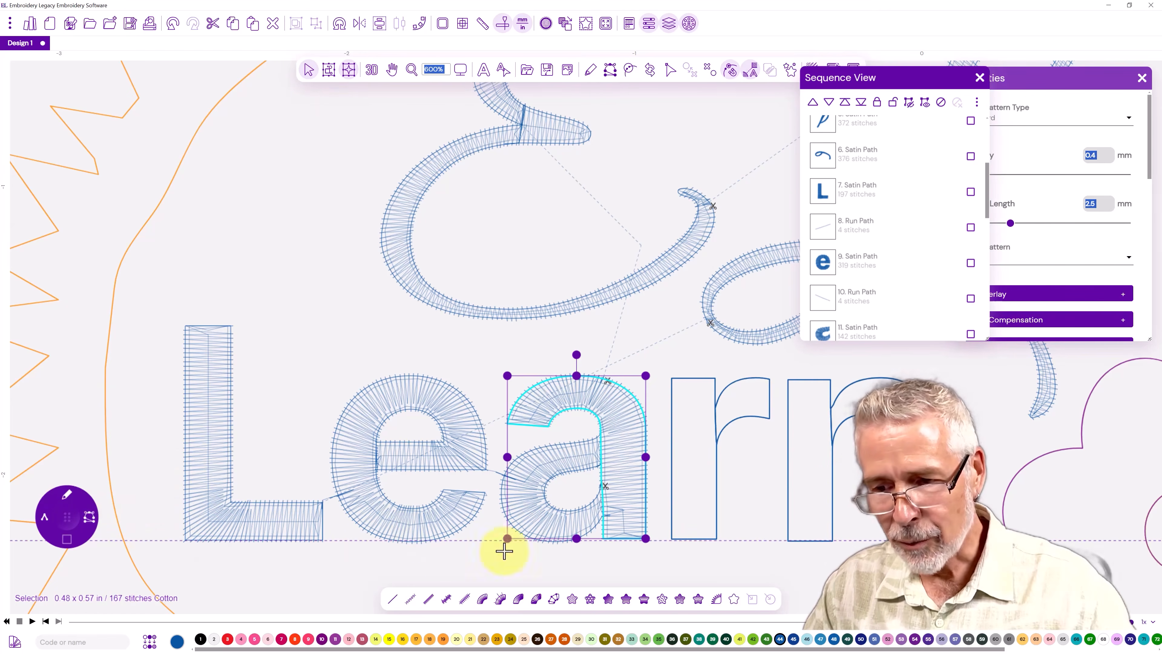
pyautogui.rightClick(624, 510)
pyautogui.click(638, 453)
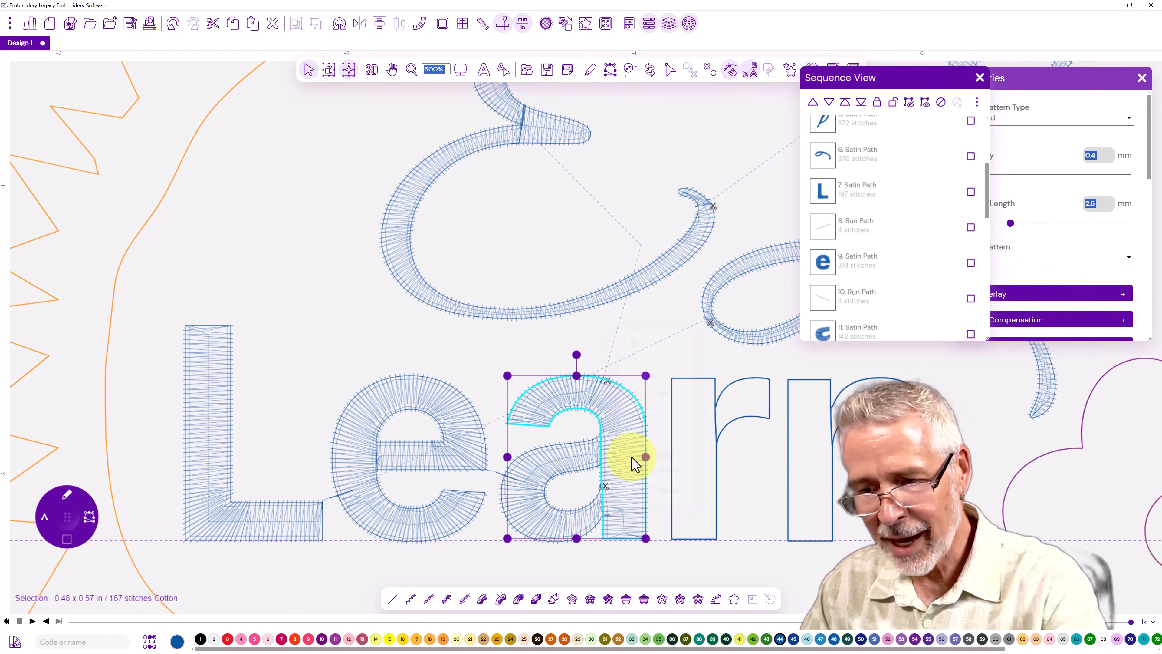
pyautogui.click(88, 516)
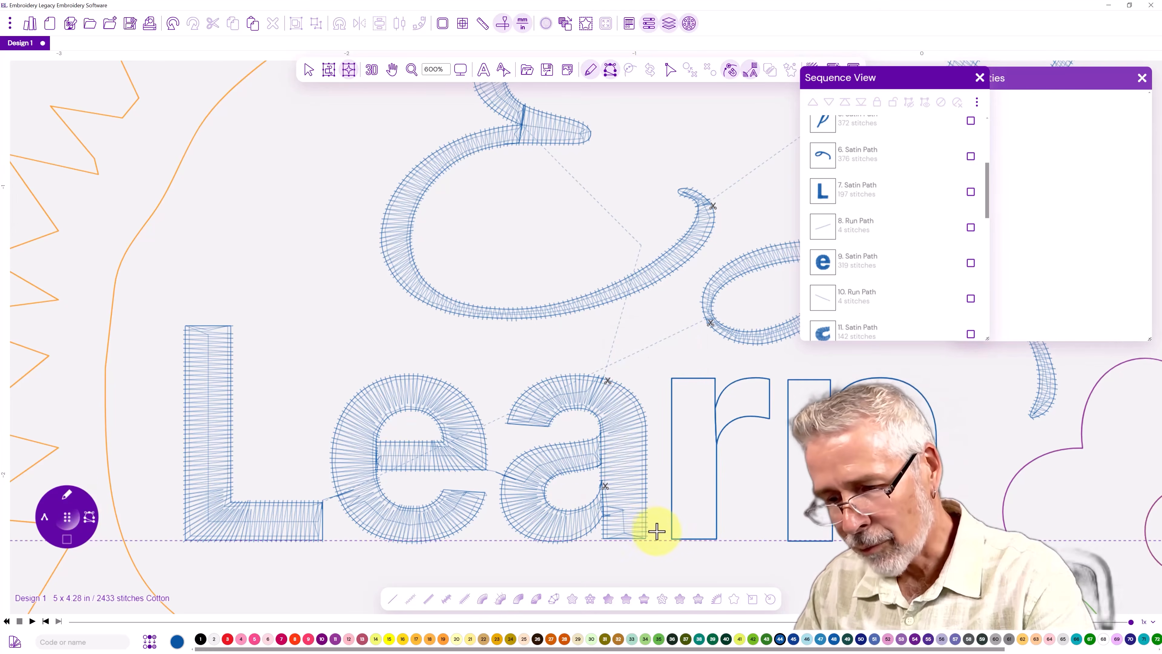
pyautogui.click(682, 526)
pyautogui.rightClick(682, 527)
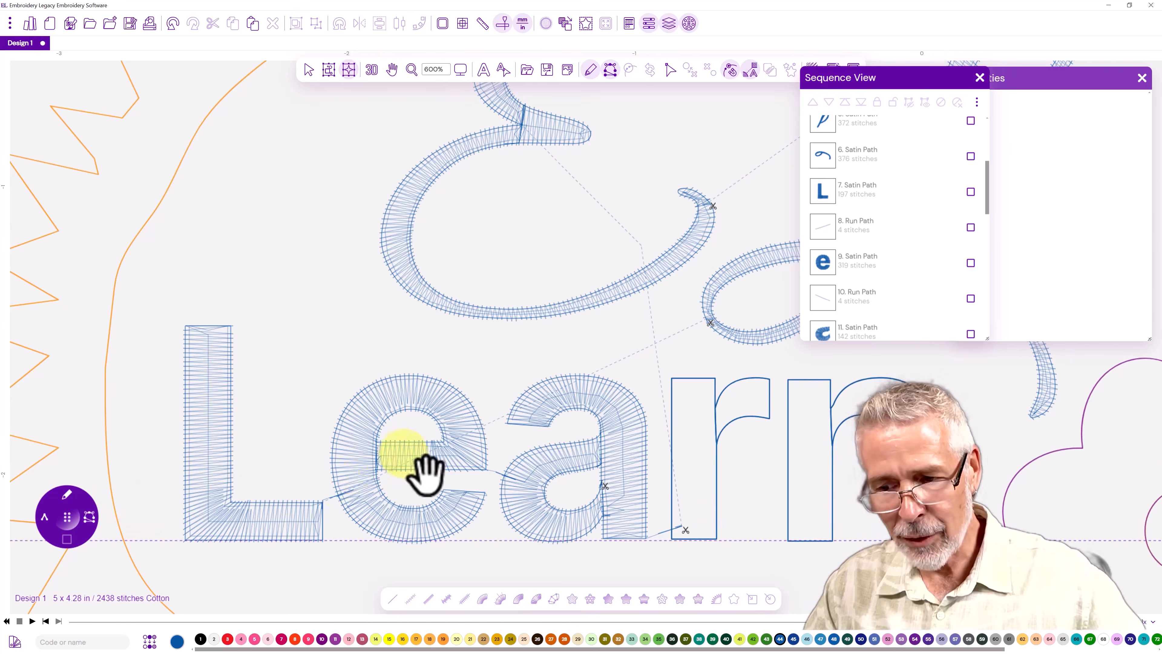
# - Convert the r's stem to satin, with straight direction lines across its base and its upper end, and generate the stitches
pyautogui.moveTo(446, 461); pyautogui.dragTo(68, 459)
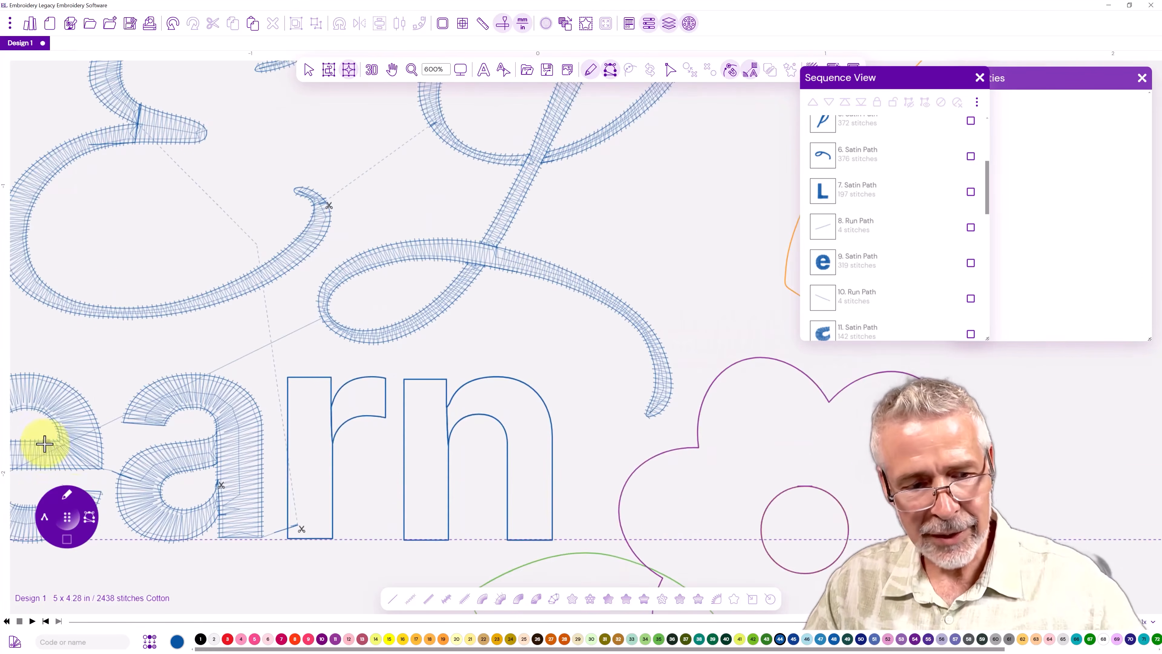
pyautogui.click(331, 476)
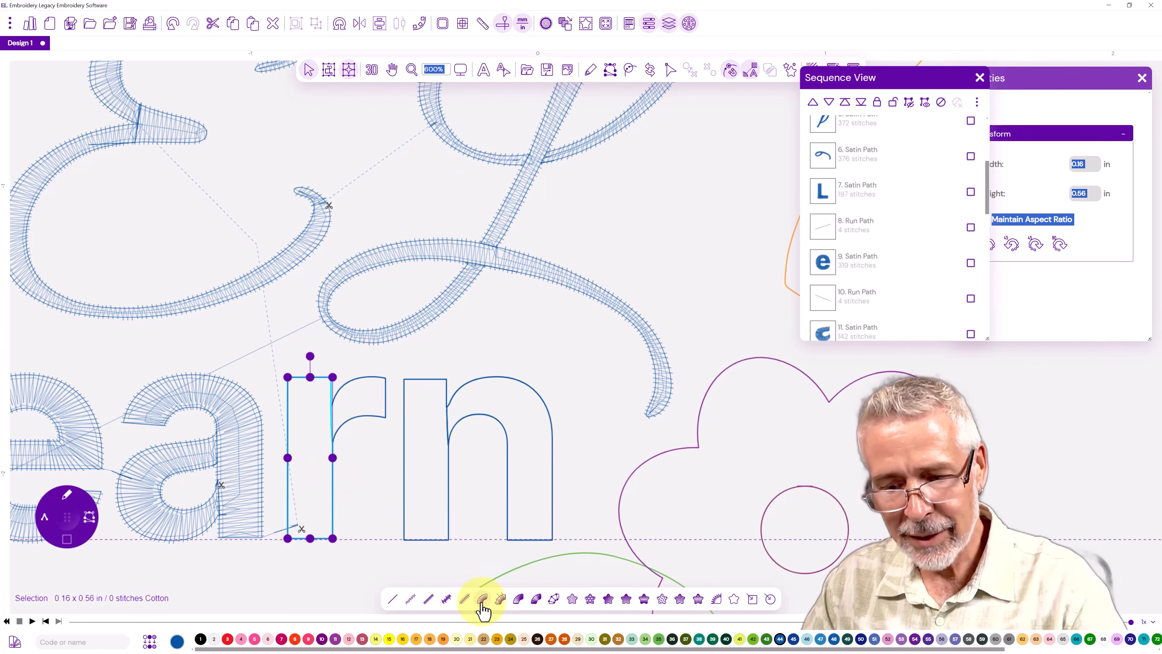
pyautogui.click(332, 533)
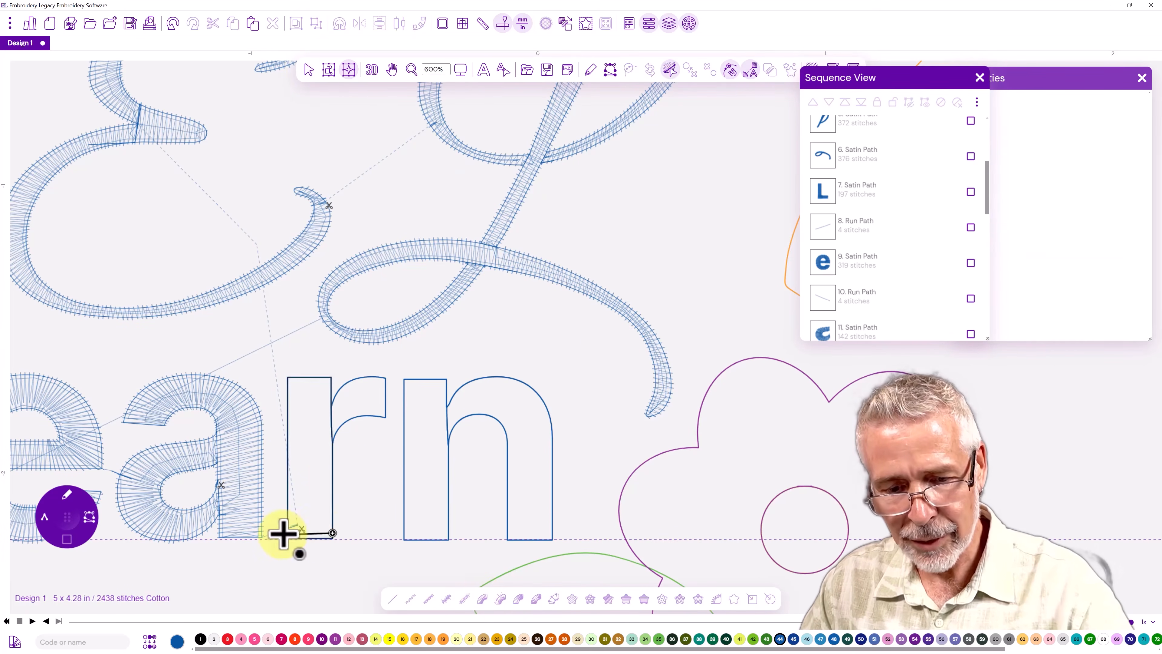
pyautogui.click(287, 533)
pyautogui.click(331, 383)
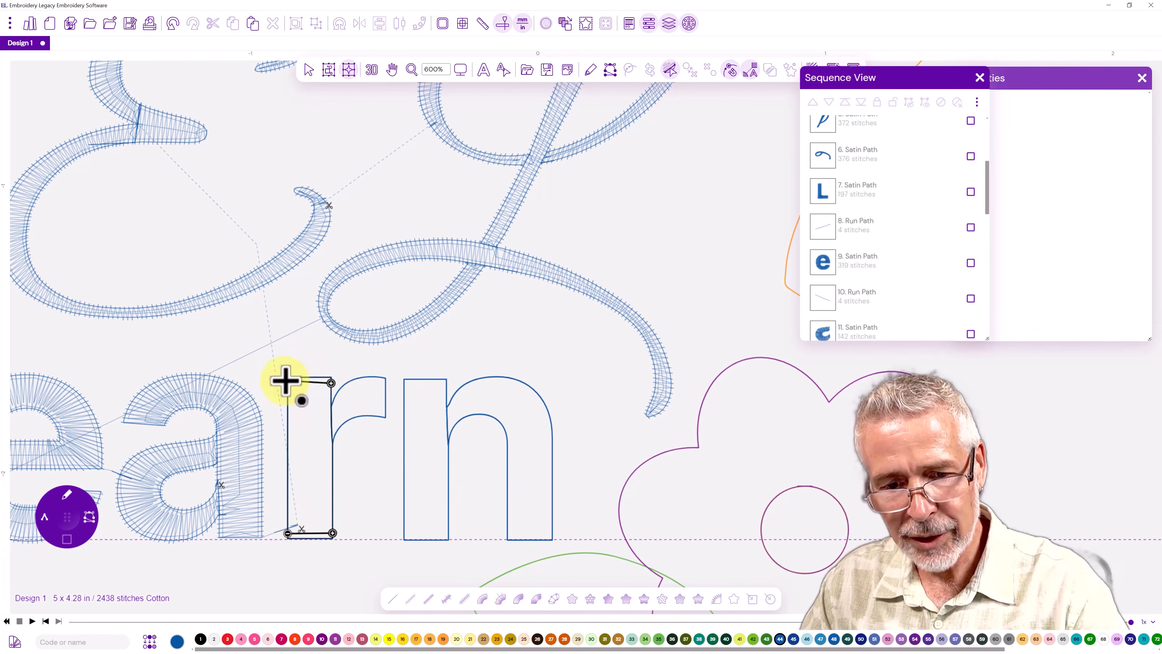
pyautogui.click(287, 383)
pyautogui.press('Return')
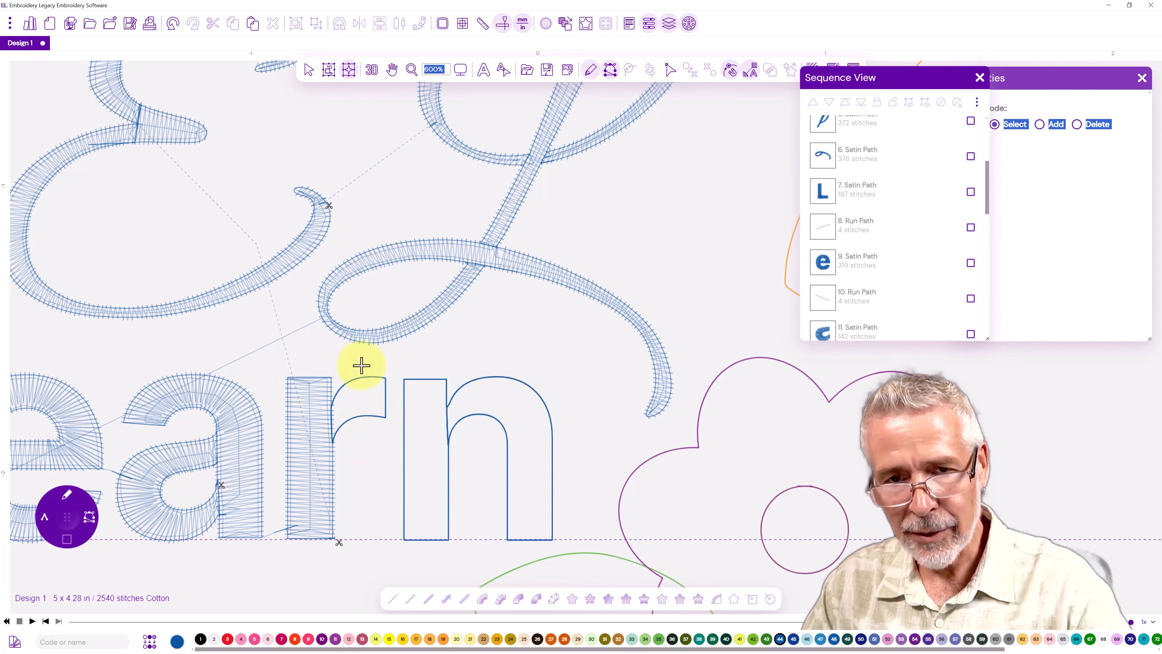
# - Convert the r's curved arm to satin, with direction lines at its stem junction and open tip, and generate the stitches
pyautogui.click(308, 70)
pyautogui.click(351, 386)
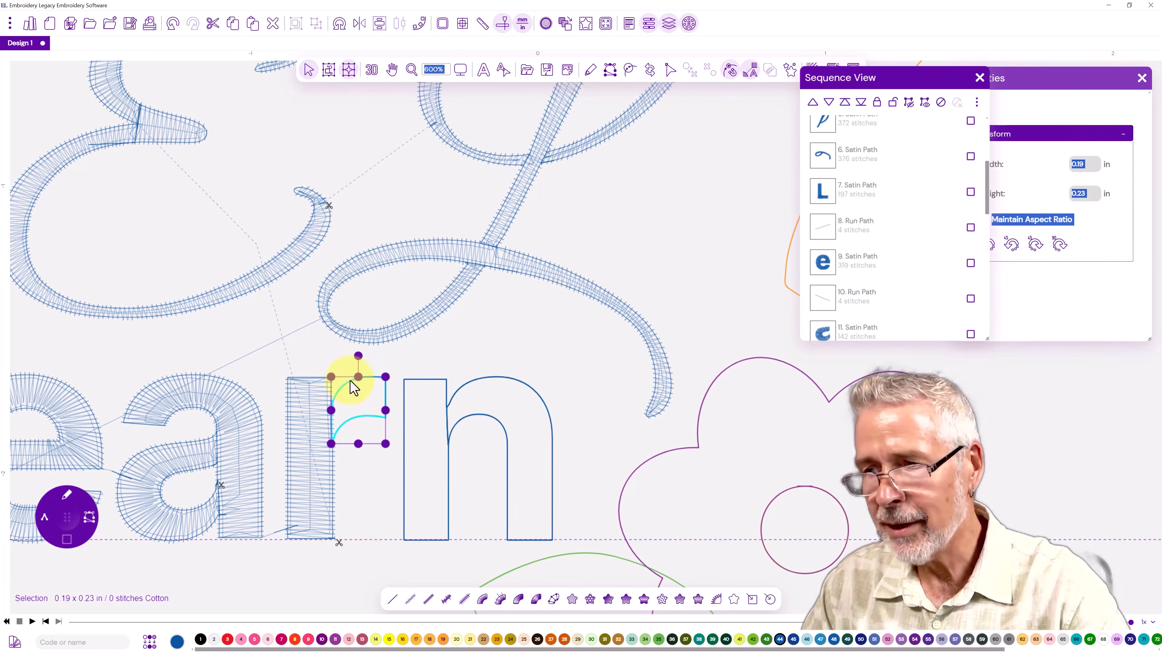
pyautogui.scroll(-5, 886, 273)
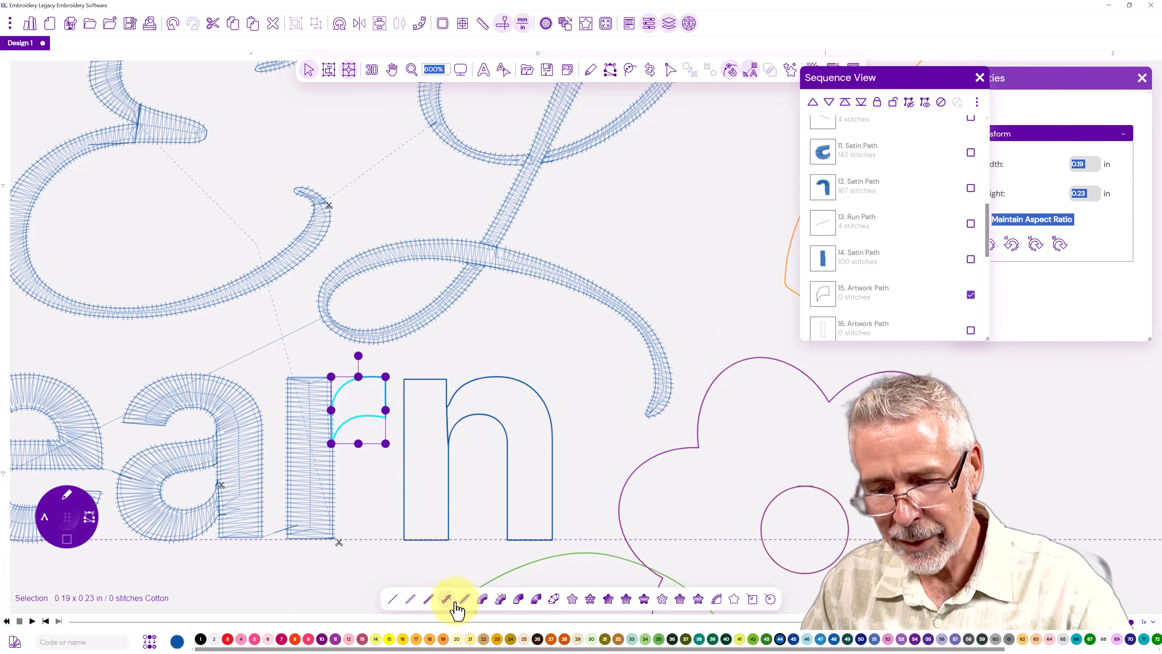
pyautogui.click(483, 600)
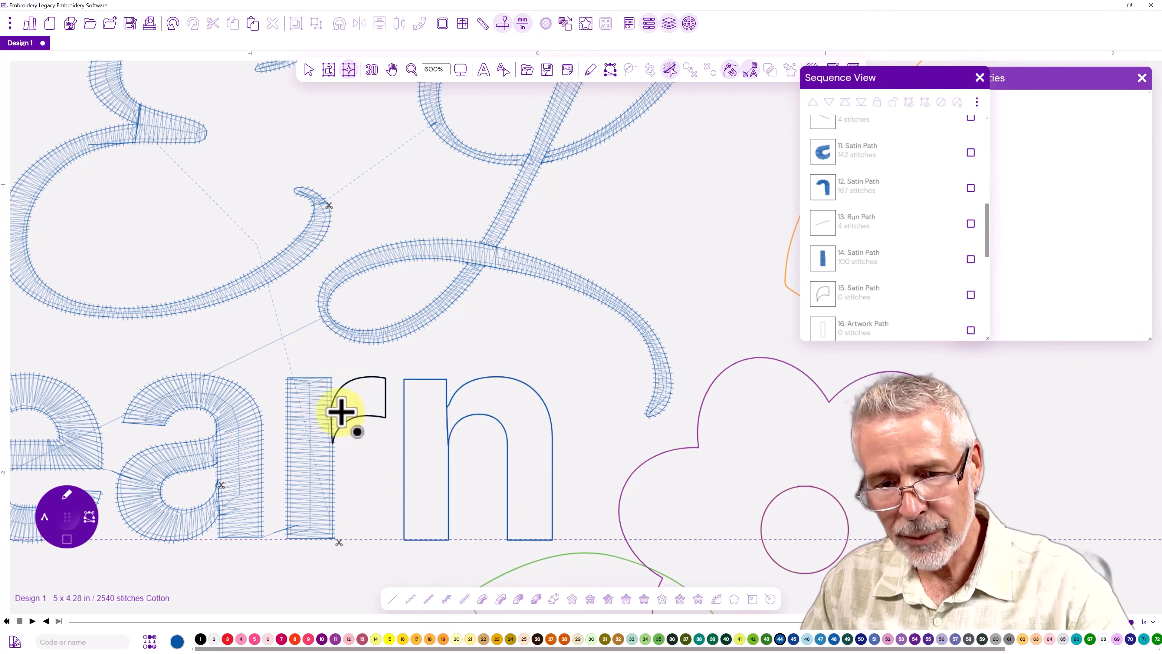
pyautogui.click(337, 432)
pyautogui.click(382, 377)
pyautogui.click(383, 417)
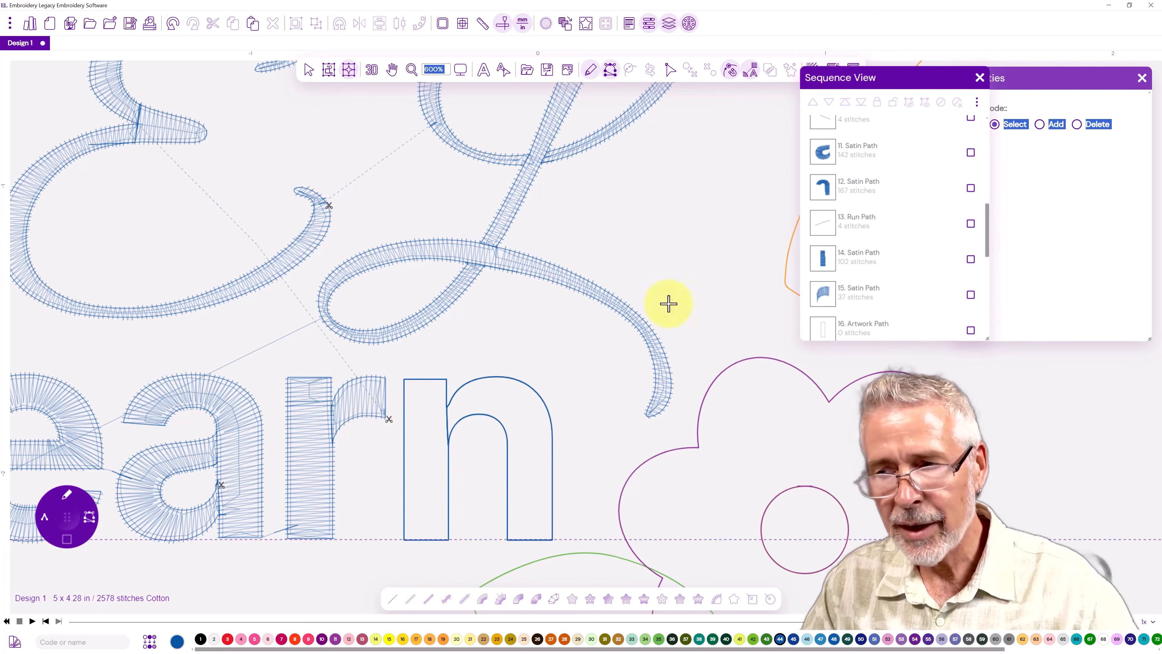
# - Digitize a connecting run path after the r's arm, from its tip into the n's stem
pyautogui.click(822, 293)
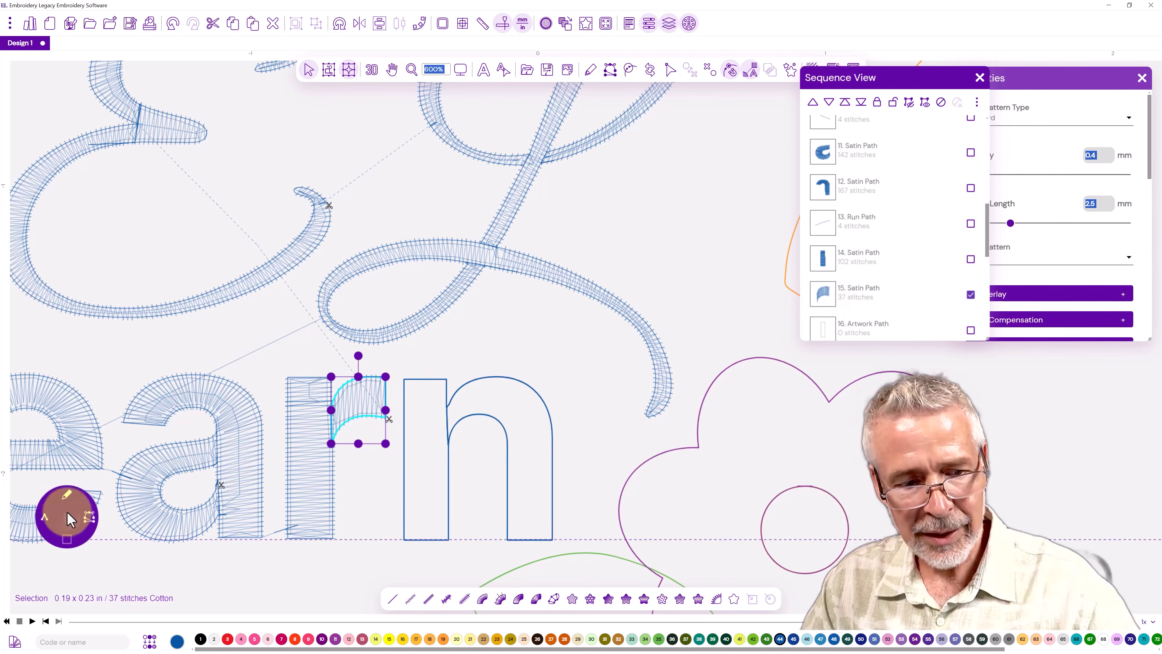
pyautogui.rightClick(346, 407)
pyautogui.click(364, 527)
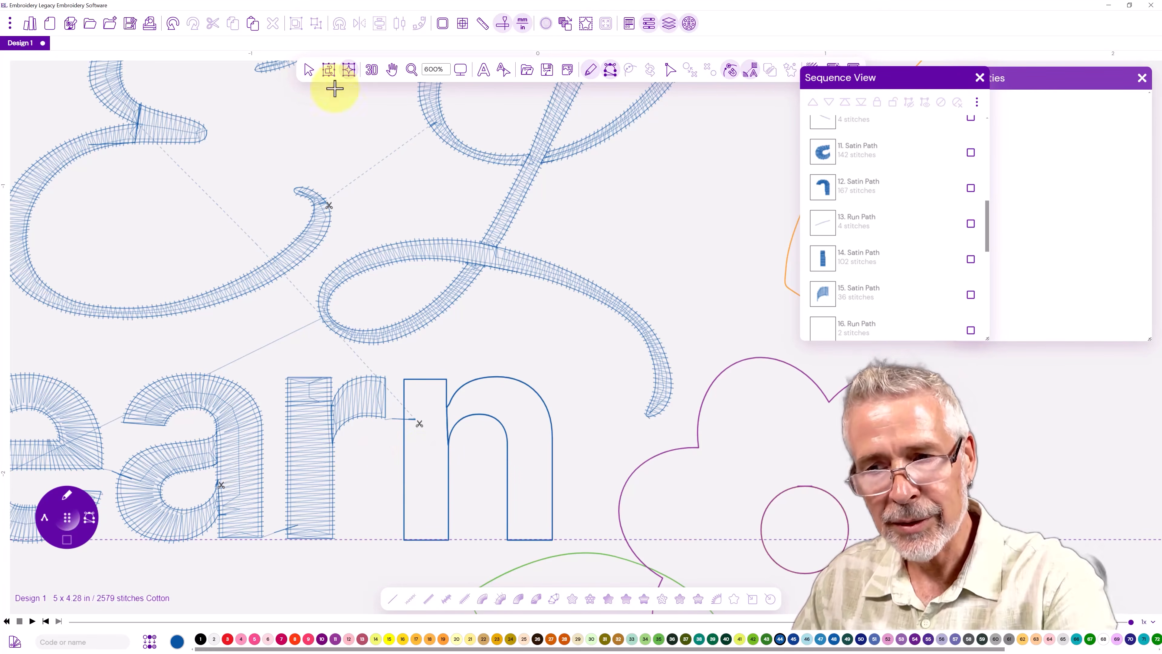
# - Convert the n's stem to satin, with straight direction lines across its base and its upper end, and generate the stitches
pyautogui.moveTo(987, 241); pyautogui.dragTo(989, 273)
pyautogui.click(825, 241)
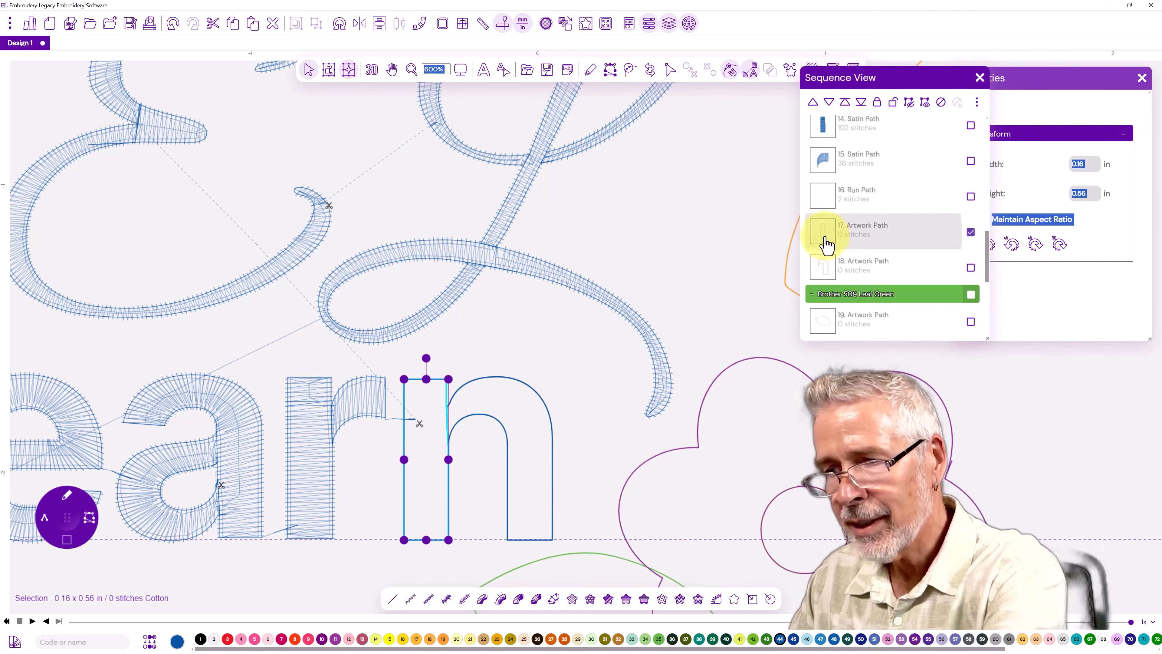
pyautogui.click(482, 600)
pyautogui.click(447, 537)
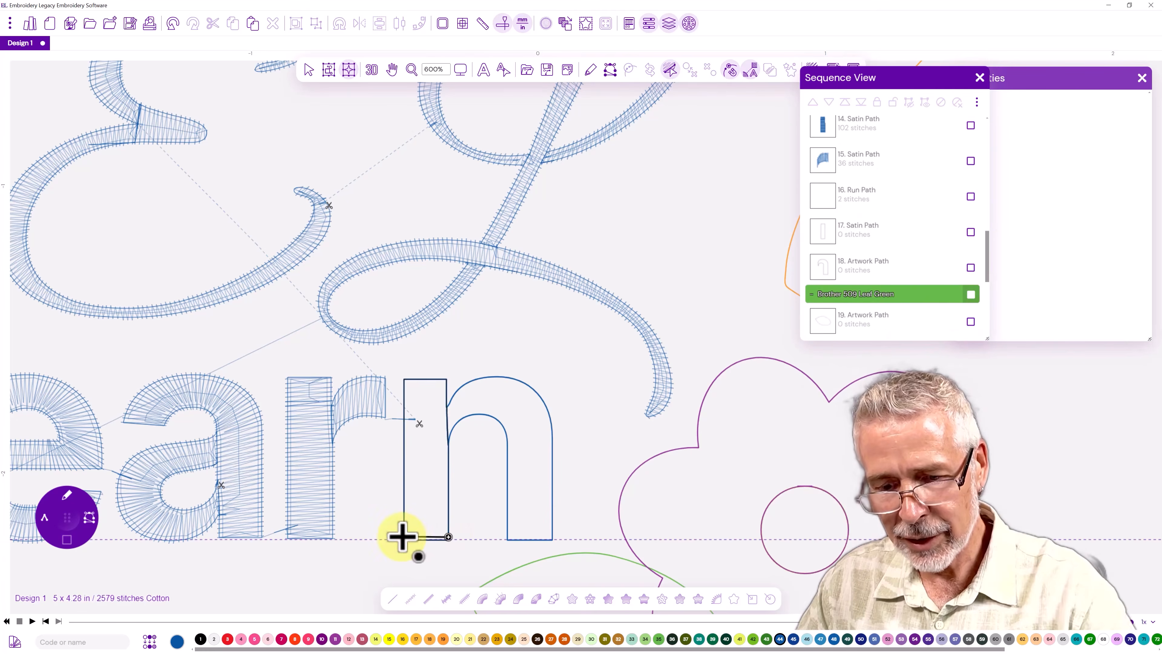
pyautogui.click(403, 536)
pyautogui.click(447, 382)
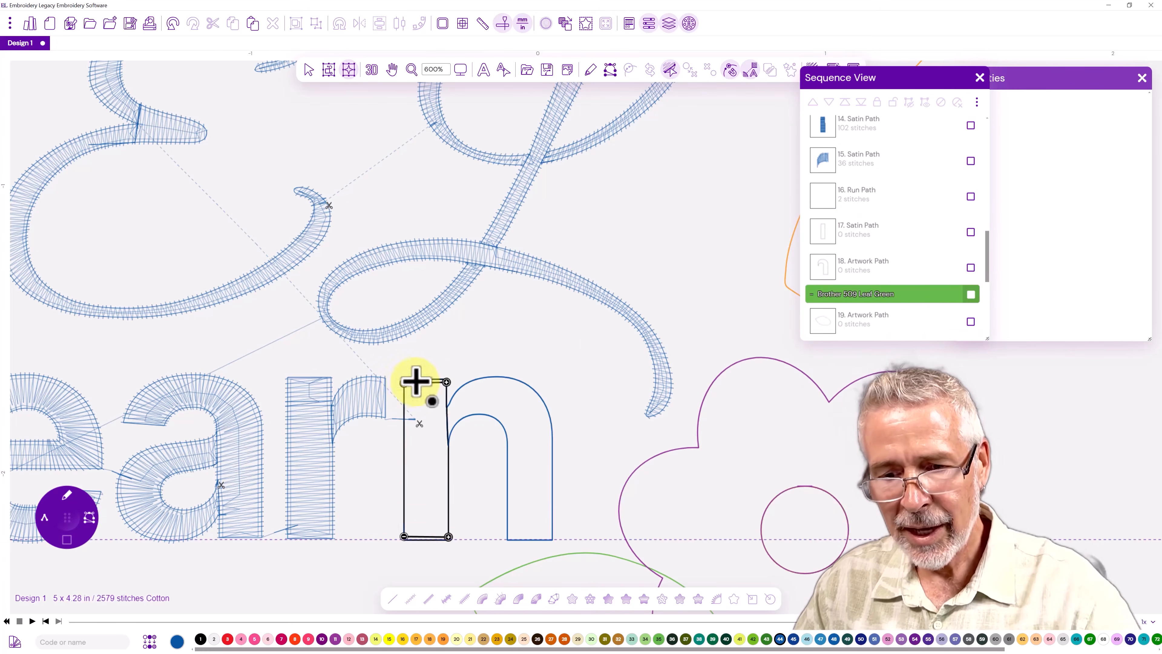
pyautogui.click(405, 381)
pyautogui.press('Return')
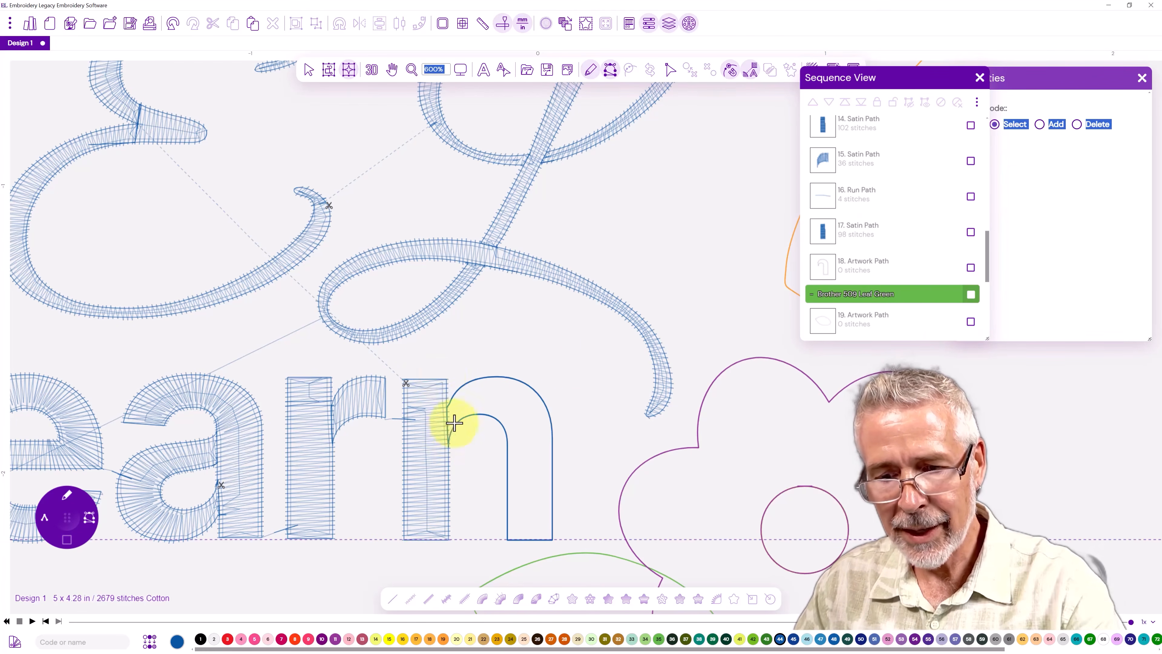
# - Convert the n's arch to satin, with direction lines from the stem junction over the curve to its base, and generate the stitches
pyautogui.click(822, 269)
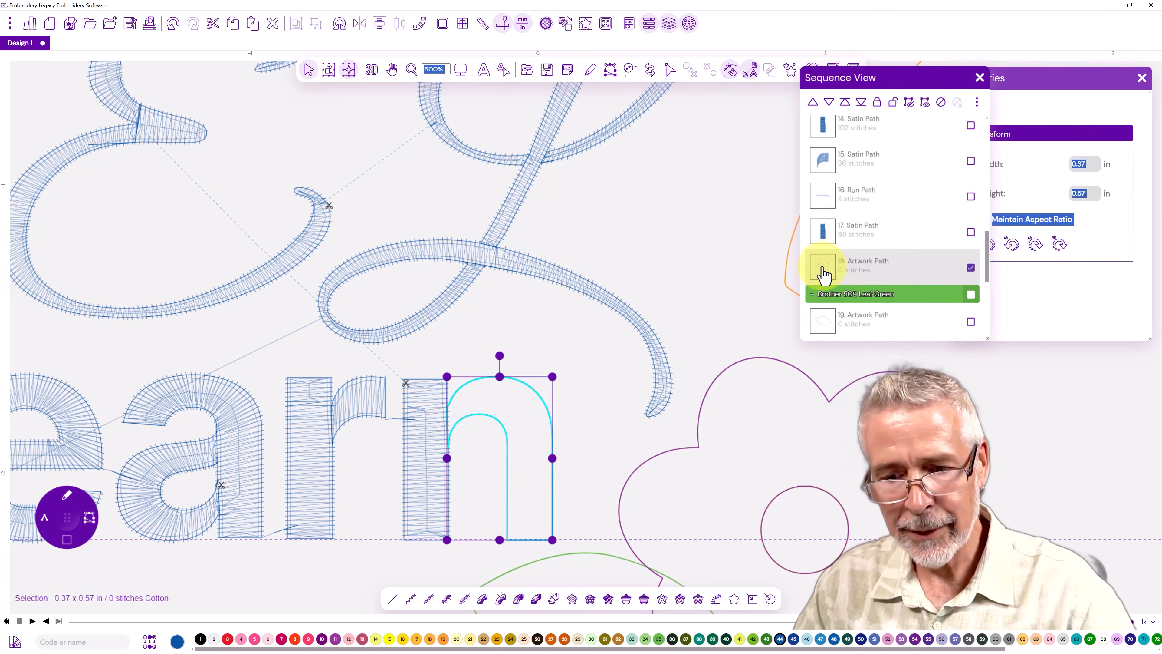
pyautogui.click(482, 598)
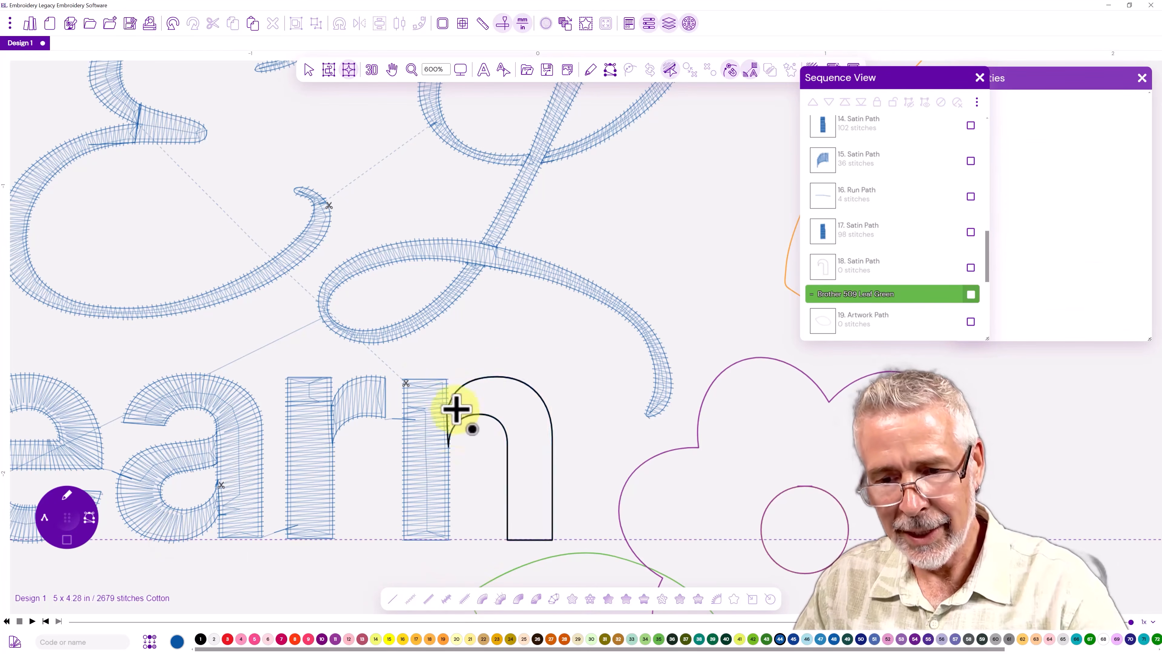
pyautogui.moveTo(451, 402); pyautogui.dragTo(452, 432)
pyautogui.moveTo(479, 379)
pyautogui.mouseDown()
pyautogui.moveTo(478, 412)
pyautogui.moveTo(533, 388)
pyautogui.mouseUp()
pyautogui.moveTo(506, 441); pyautogui.dragTo(552, 433)
pyautogui.moveTo(506, 535); pyautogui.dragTo(553, 536)
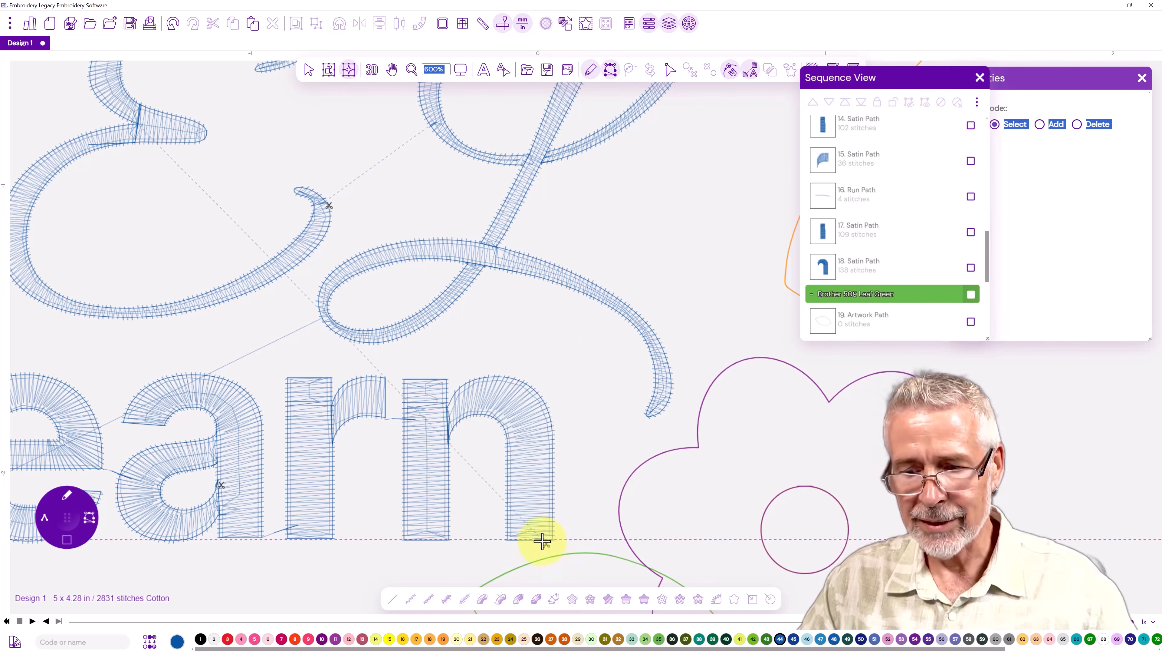
# - Show the design in 3D view and examine the finished satin lettering as a whole
pyautogui.scroll(-2, 313, 475)
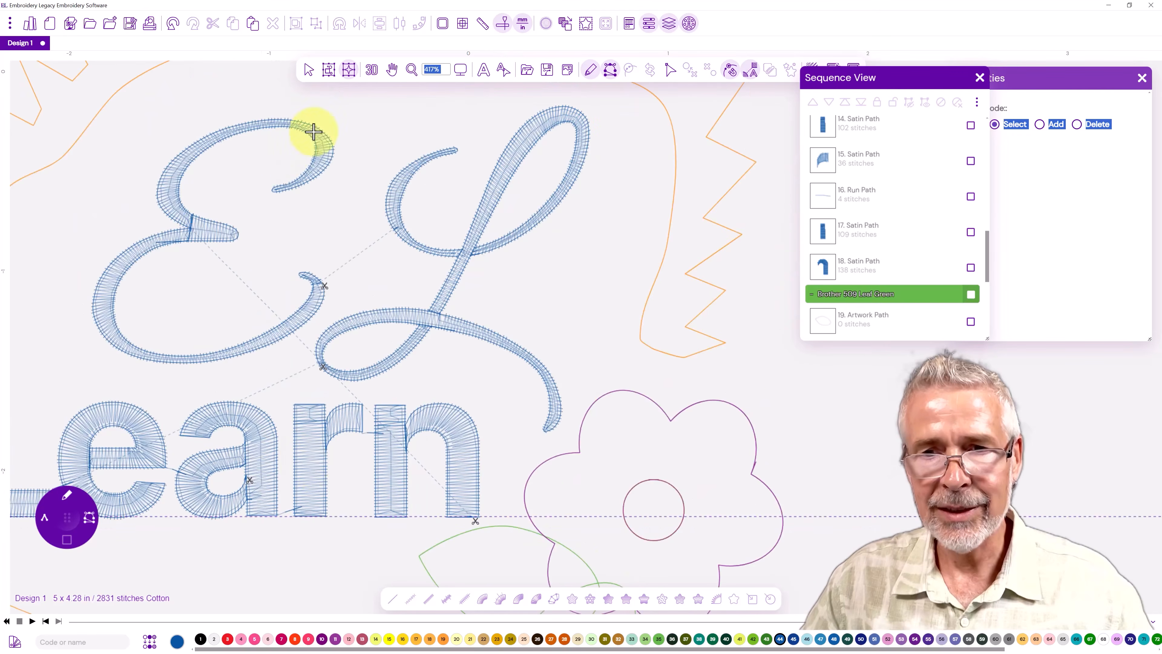
pyautogui.click(372, 70)
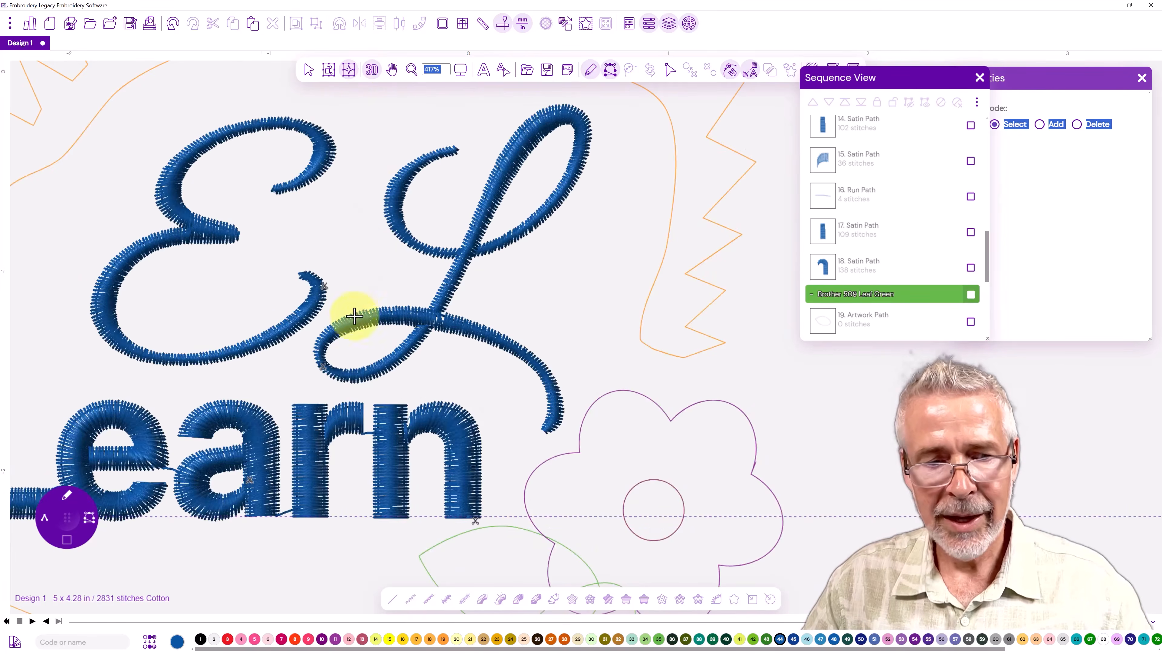
pyautogui.scroll(-2, 353, 312)
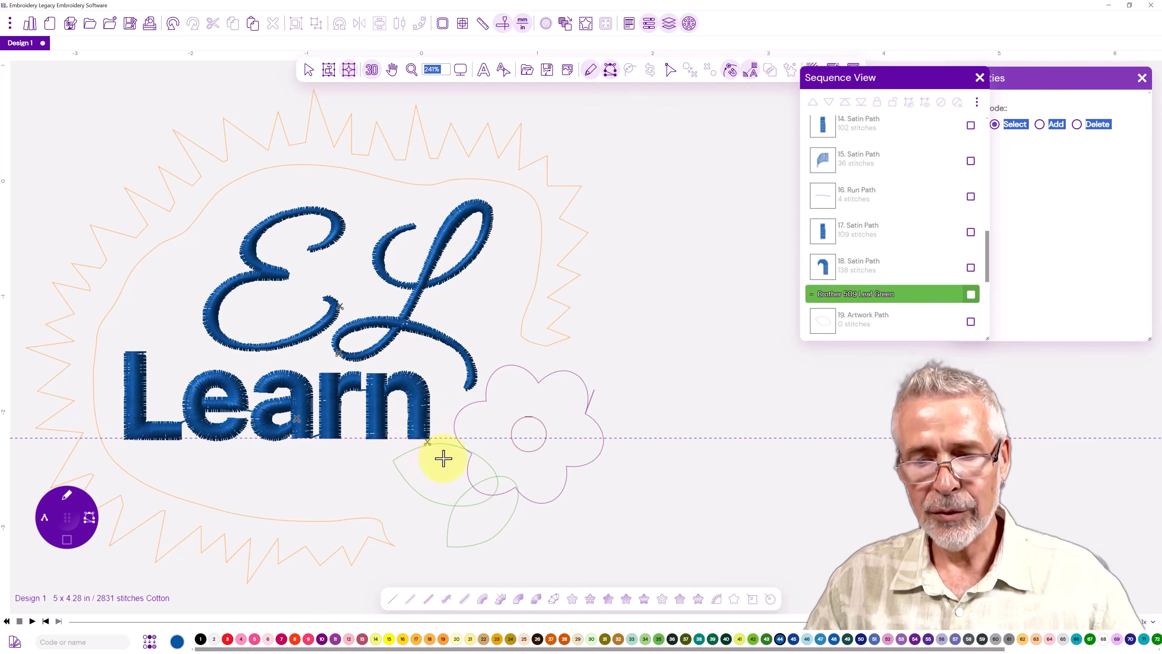
# - Convert the first green leaf, beside the n, to satin with direction lines near its tip and its rounded end, and generate the stitches
pyautogui.click(310, 71)
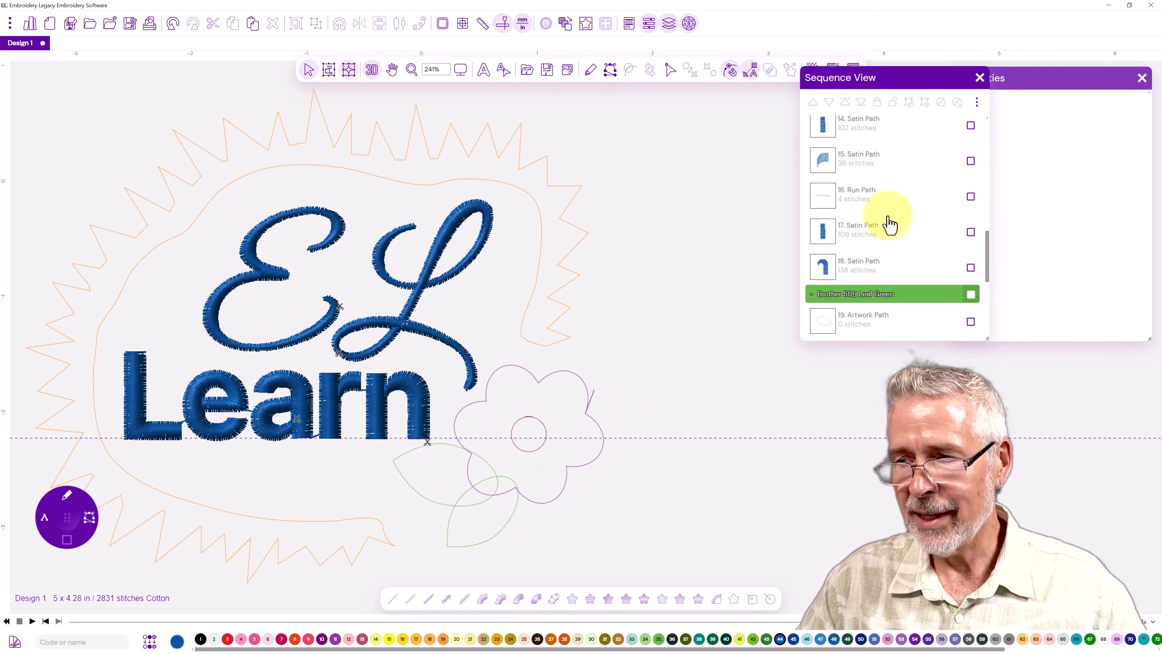
pyautogui.scroll(-3, 858, 298)
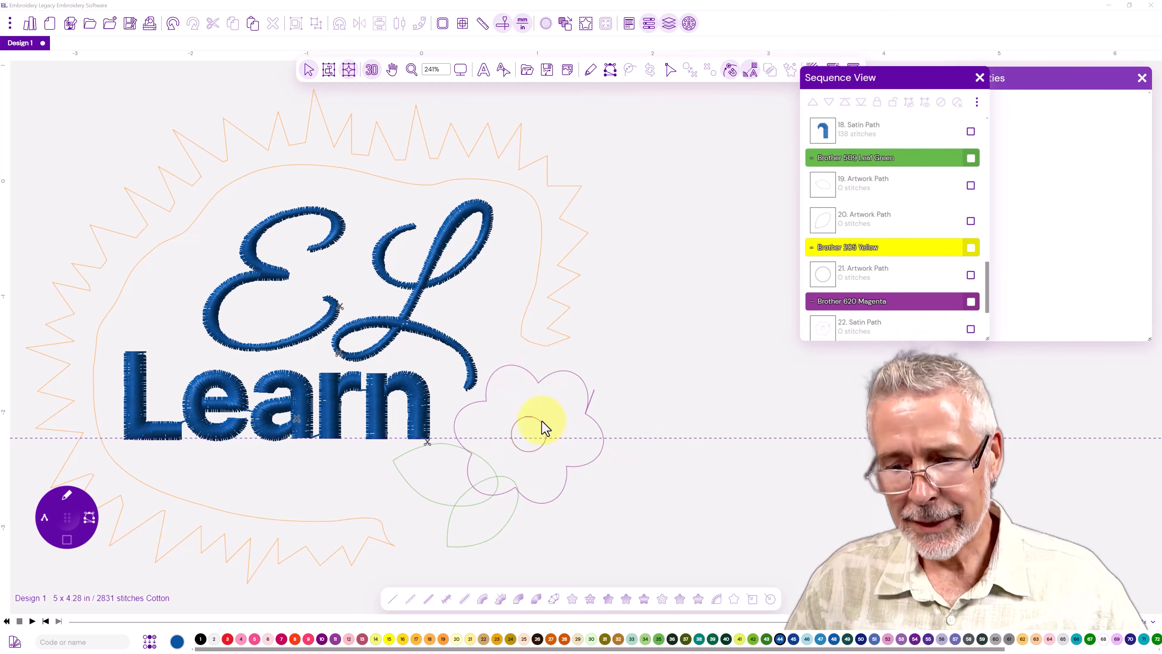
pyautogui.scroll(2, 542, 428)
pyautogui.click(466, 471)
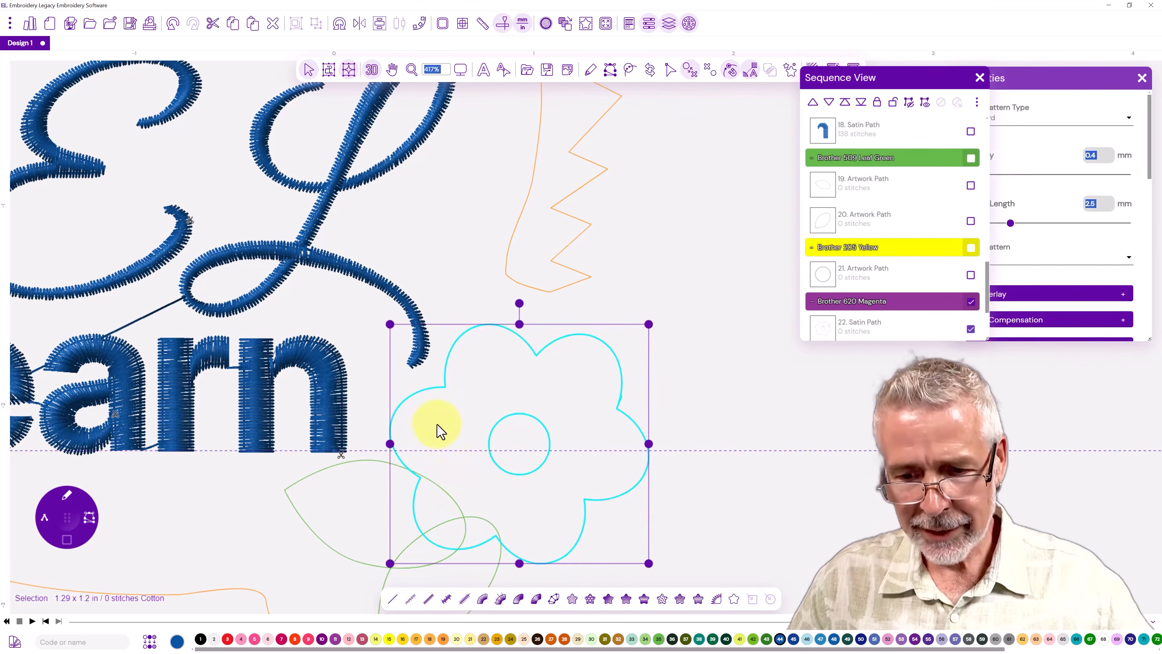
pyautogui.click(688, 366)
pyautogui.moveTo(566, 457); pyautogui.dragTo(414, 326)
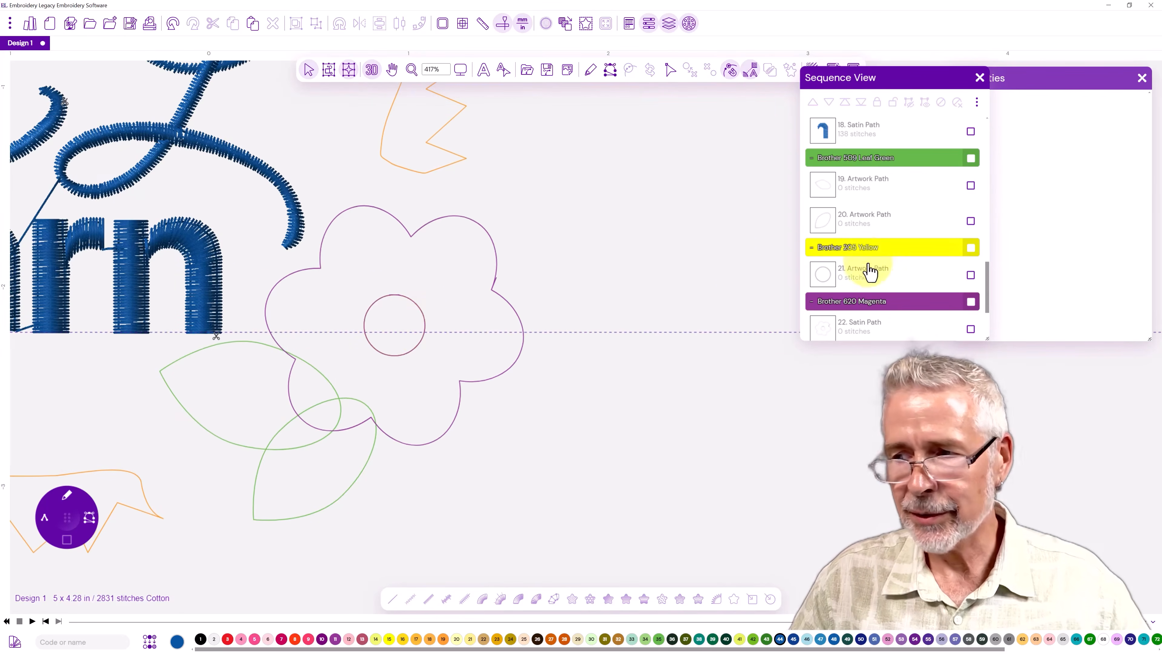
pyautogui.click(826, 185)
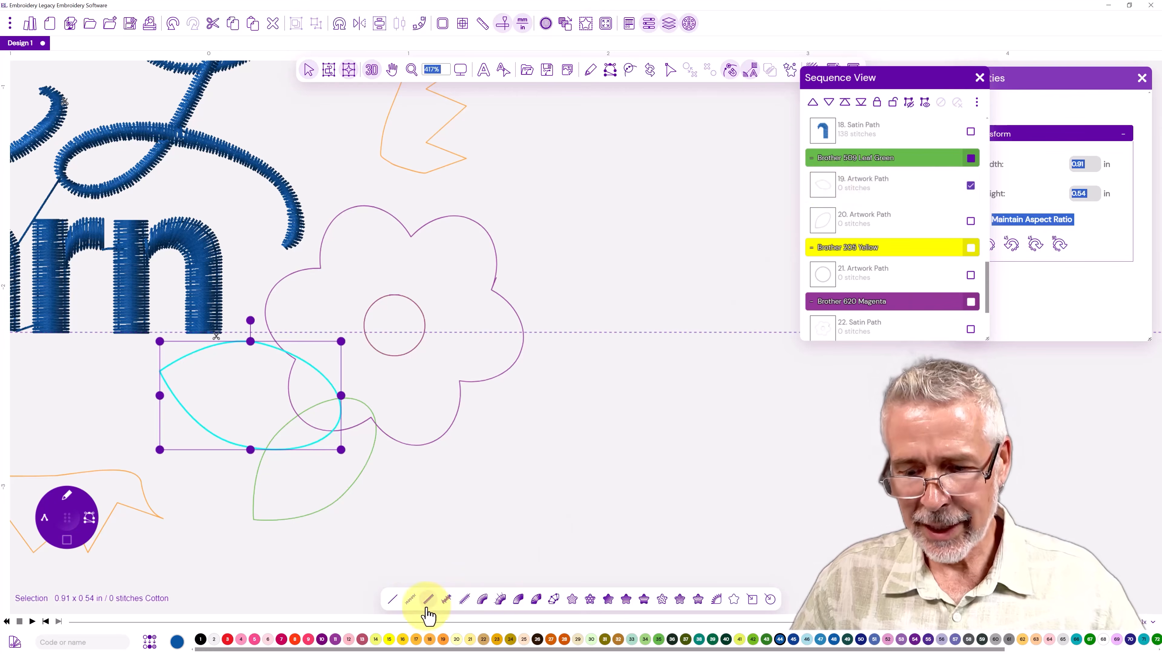
pyautogui.click(484, 599)
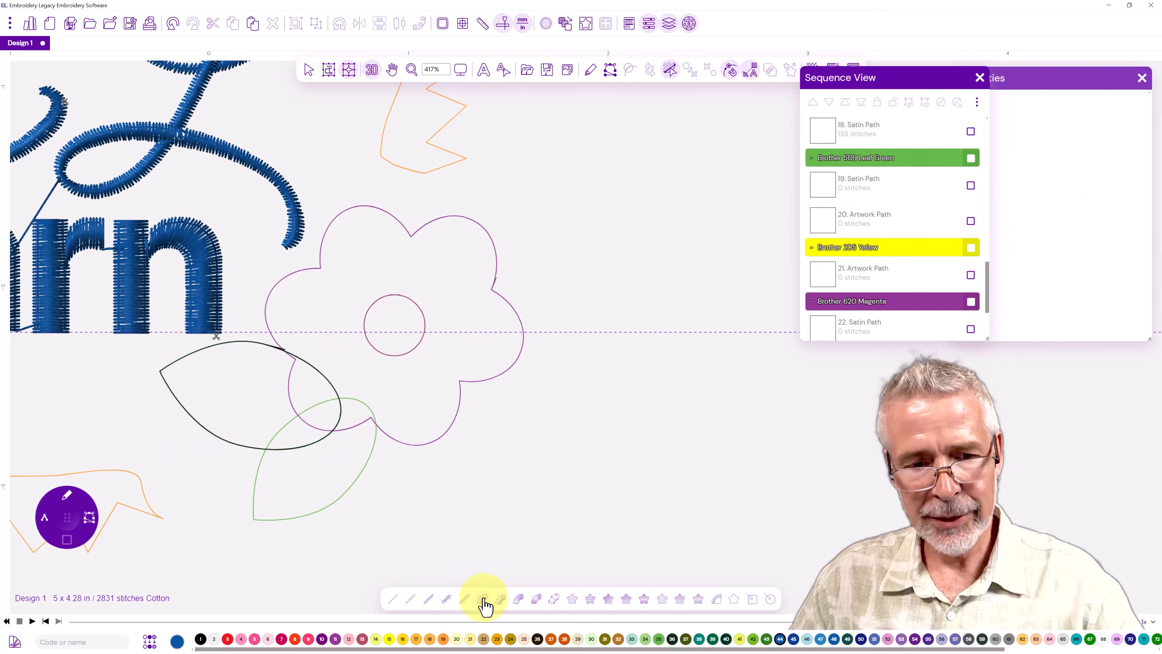
pyautogui.moveTo(186, 356); pyautogui.dragTo(176, 397)
pyautogui.moveTo(313, 366); pyautogui.dragTo(295, 448)
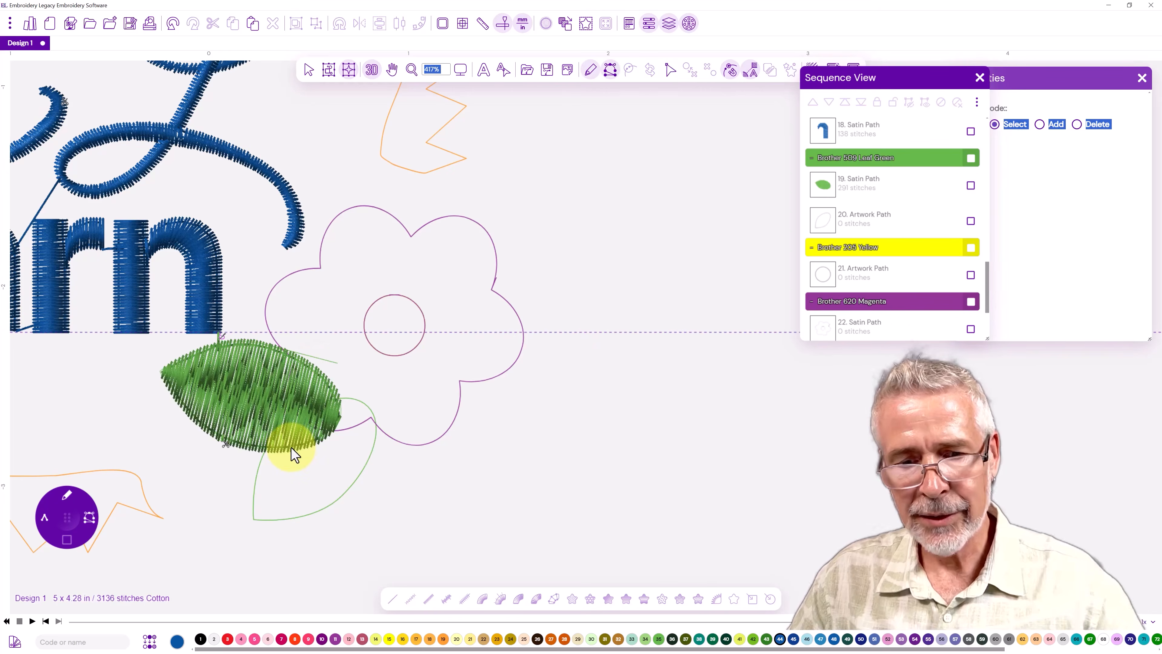
# - Convert the second green leaf to satin with direction lines near its lower tip and its rounded upper end
pyautogui.click(821, 222)
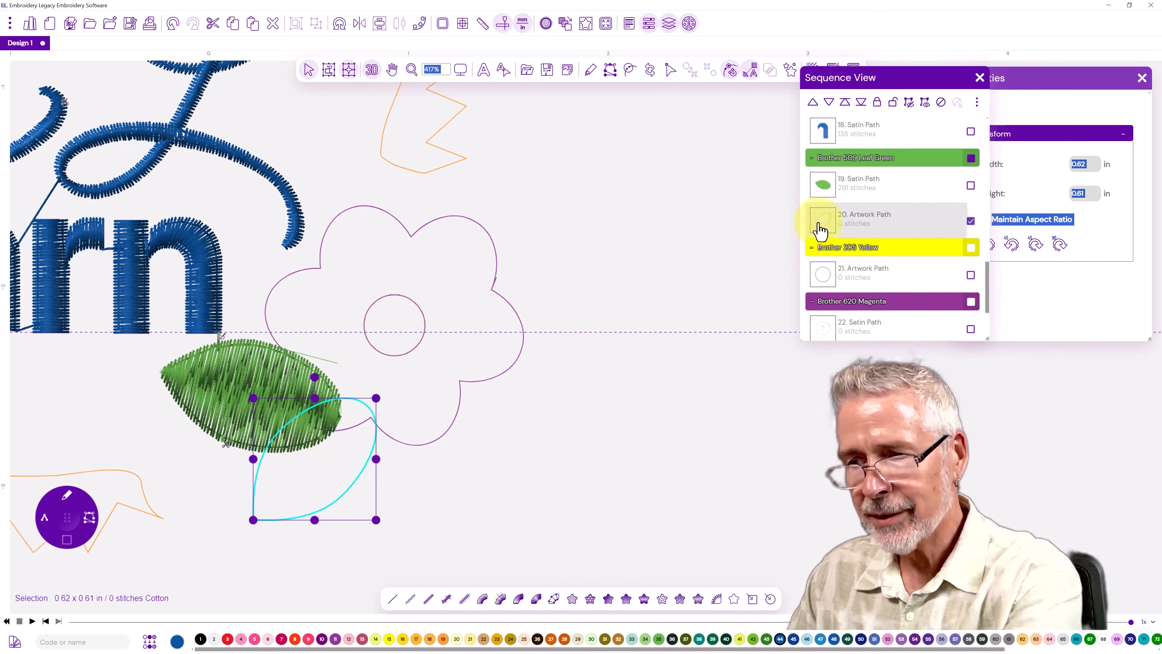
pyautogui.moveTo(255, 486); pyautogui.dragTo(279, 519)
pyautogui.moveTo(340, 398); pyautogui.dragTo(374, 435)
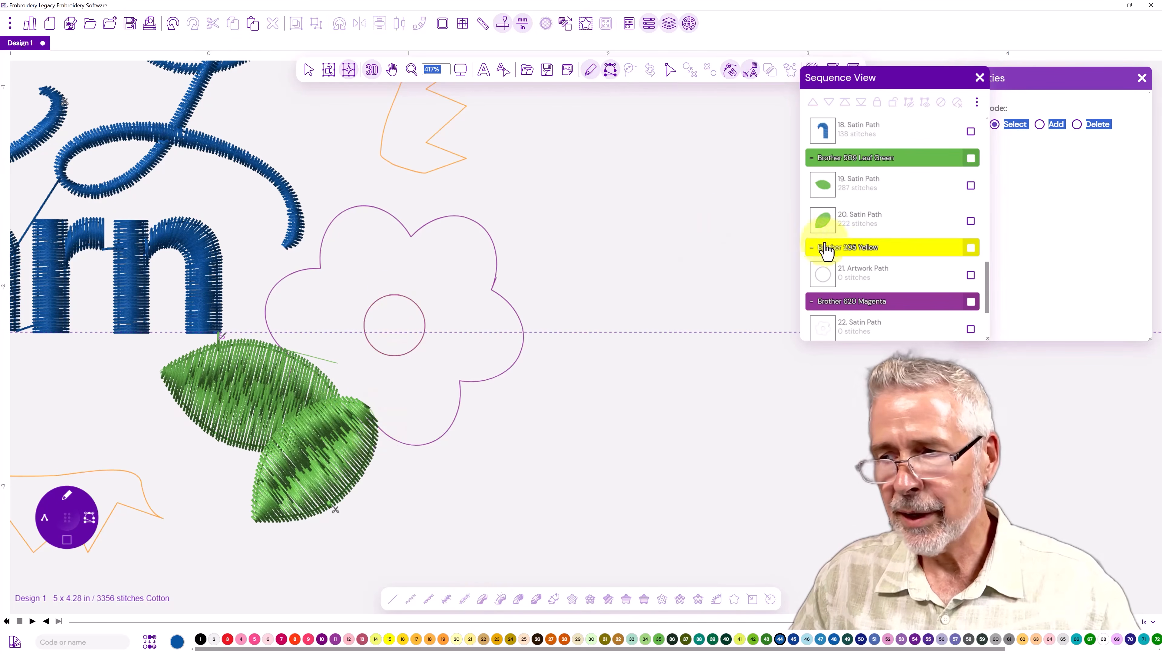
# - Convert the flower's yellow centre circle to fill stitches and enlarge it to about 0.4 x 0.38 in
pyautogui.click(826, 276)
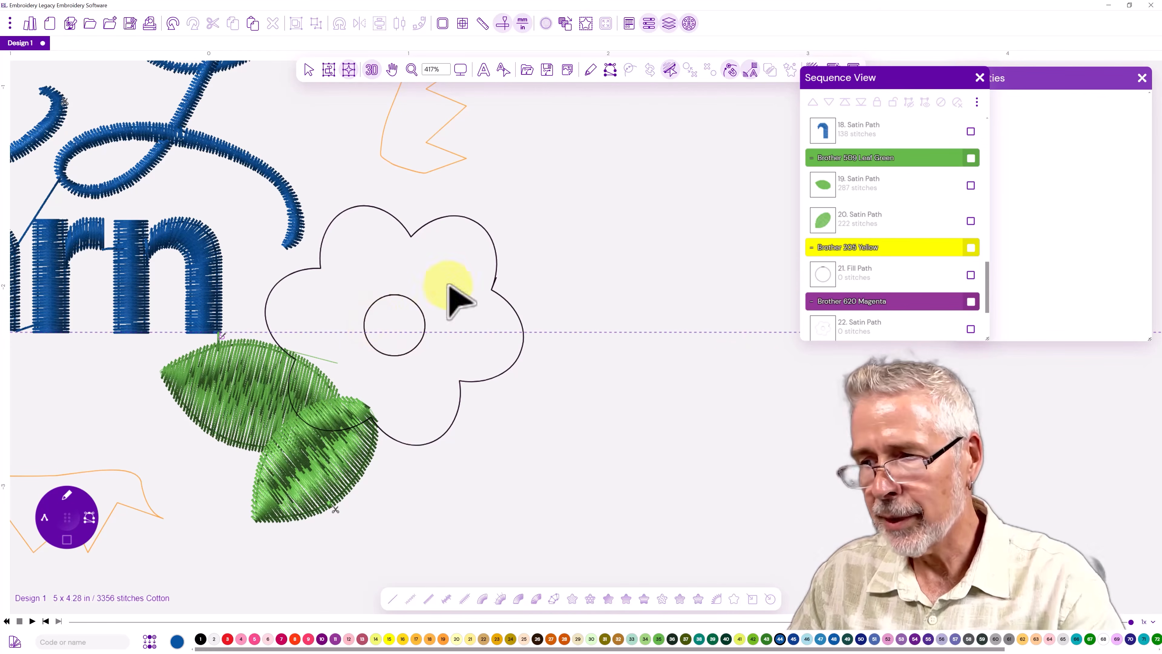
pyautogui.click(823, 276)
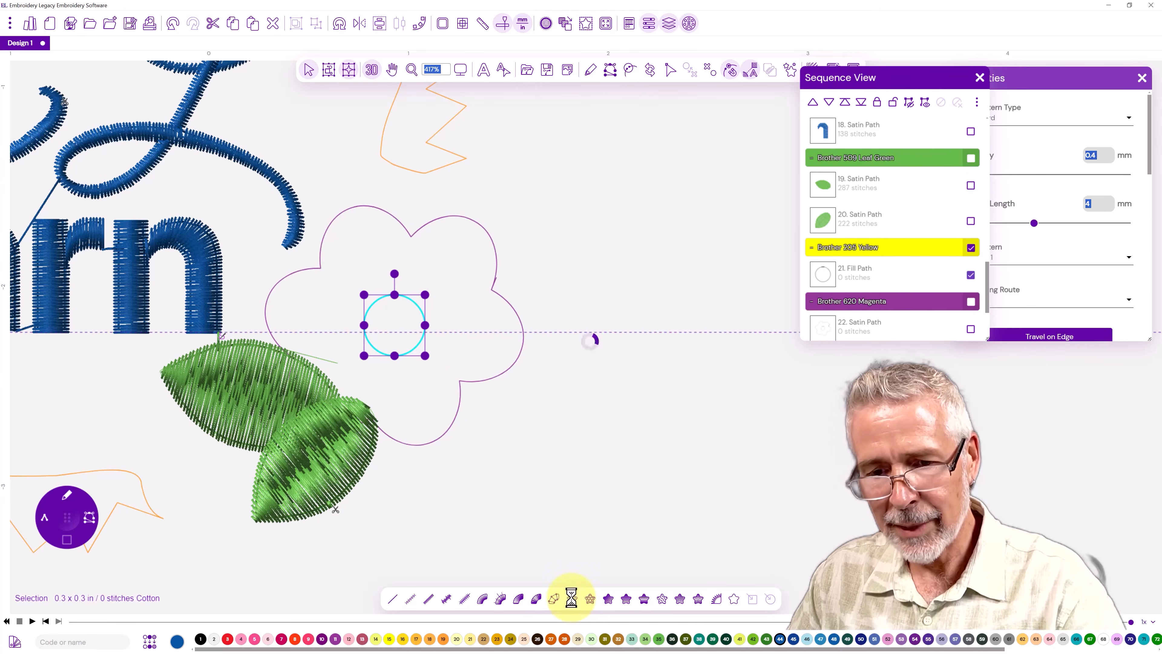
pyautogui.click(571, 597)
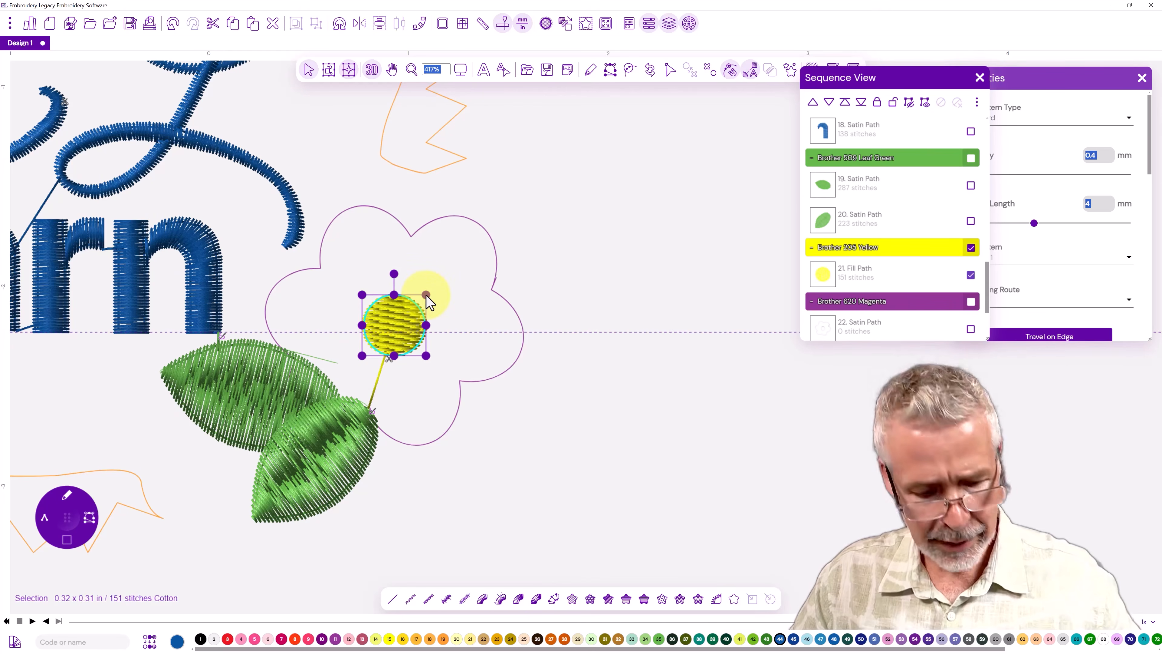
pyautogui.moveTo(425, 294)
pyautogui.mouseDown()
pyautogui.moveTo(447, 285)
pyautogui.moveTo(421, 313)
pyautogui.mouseUp()
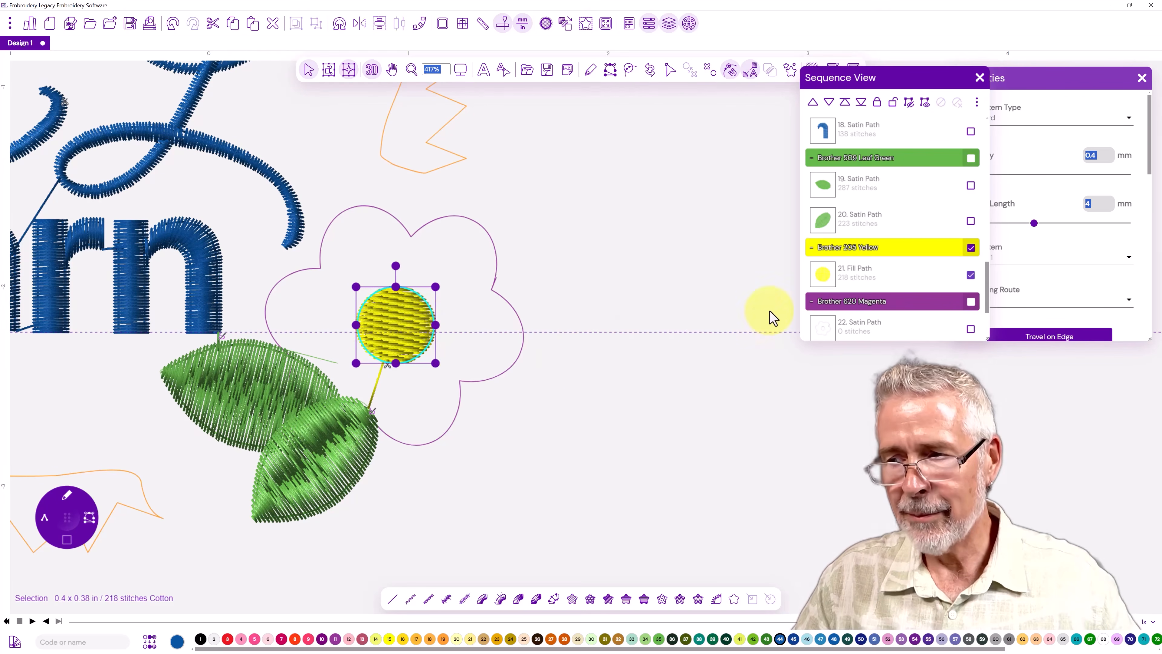
pyautogui.scroll(-1, 770, 315)
pyautogui.click(834, 328)
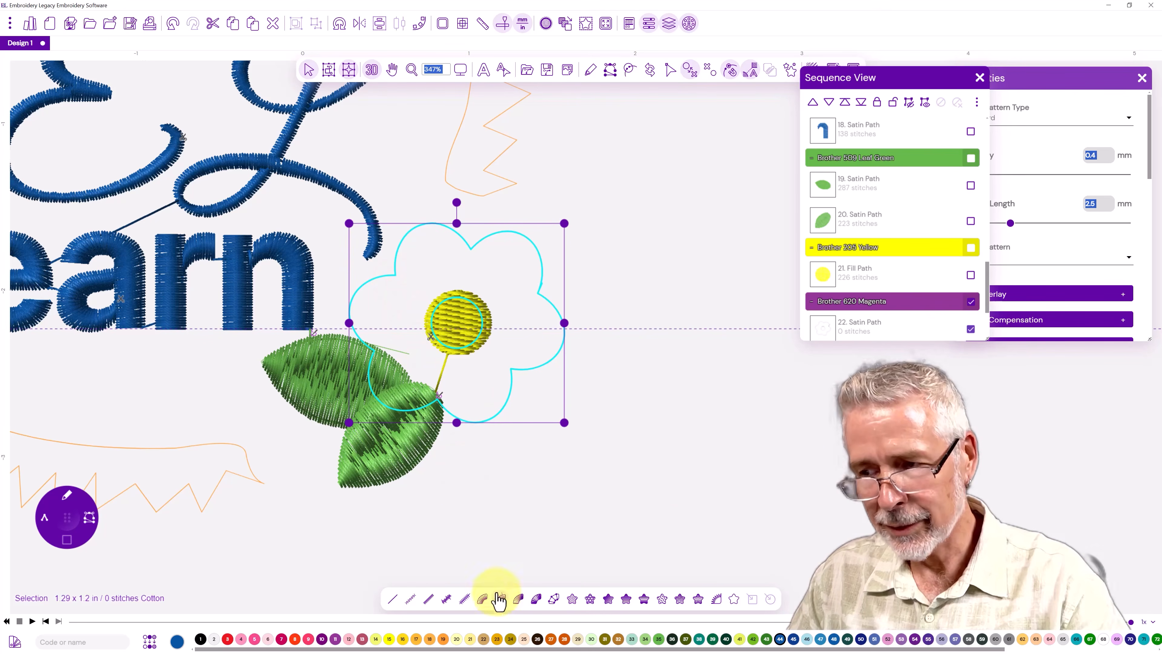
pyautogui.scroll(-1, 817, 324)
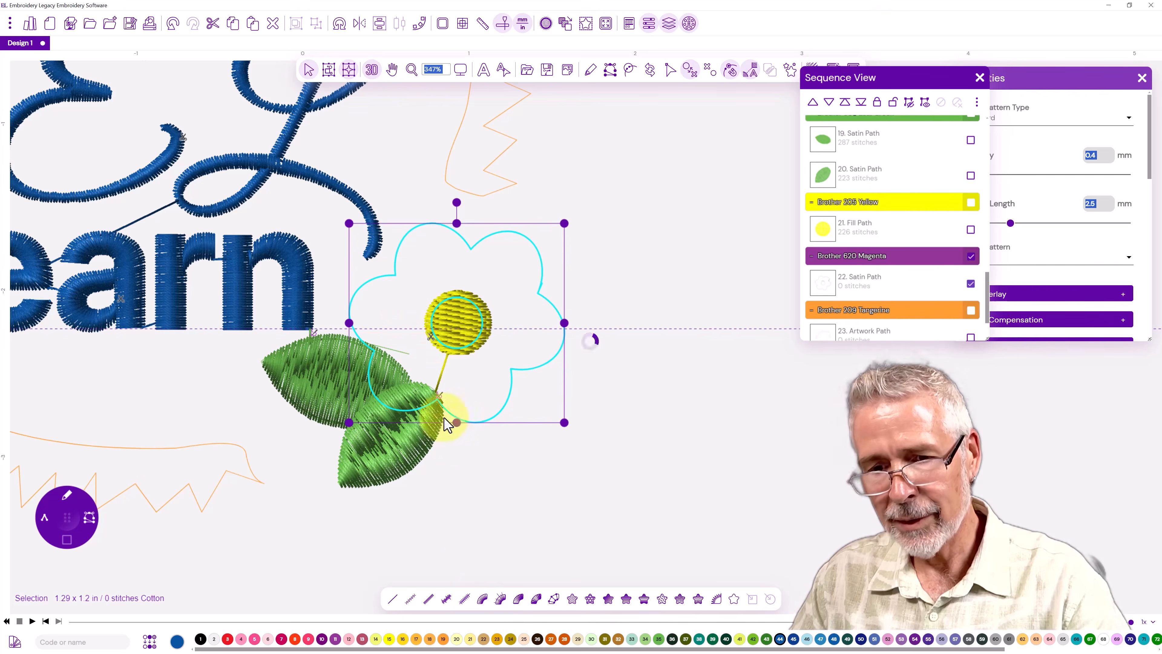
pyautogui.moveTo(397, 277)
pyautogui.mouseDown()
pyautogui.moveTo(425, 303)
pyautogui.moveTo(399, 275)
pyautogui.mouseUp()
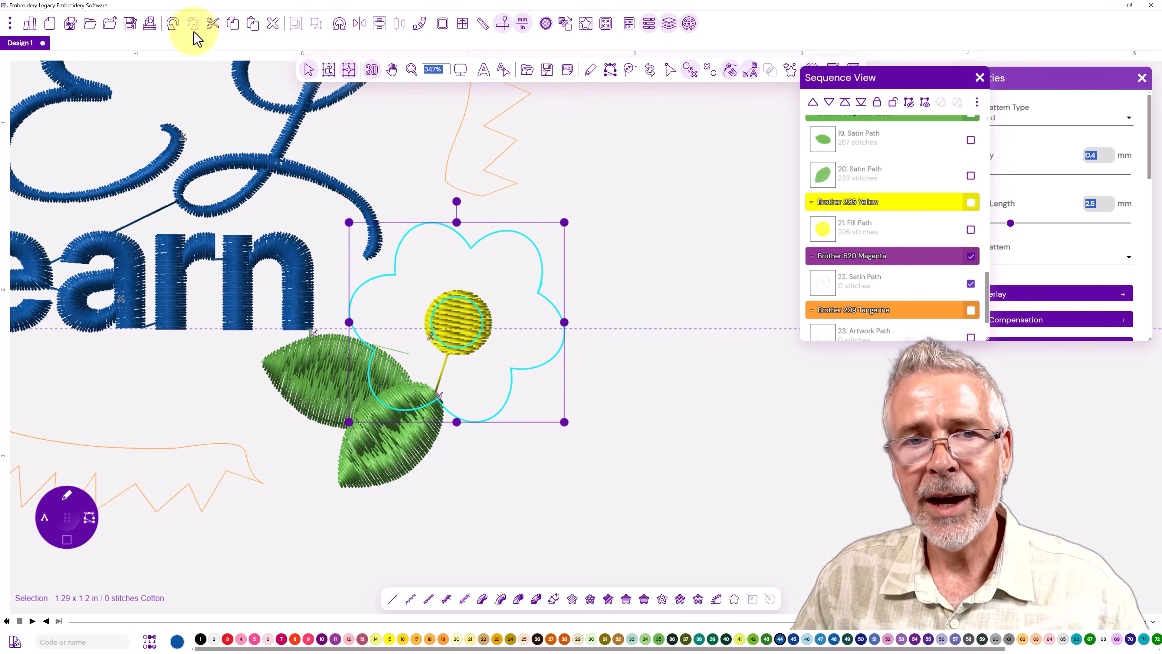
pyautogui.click(173, 25)
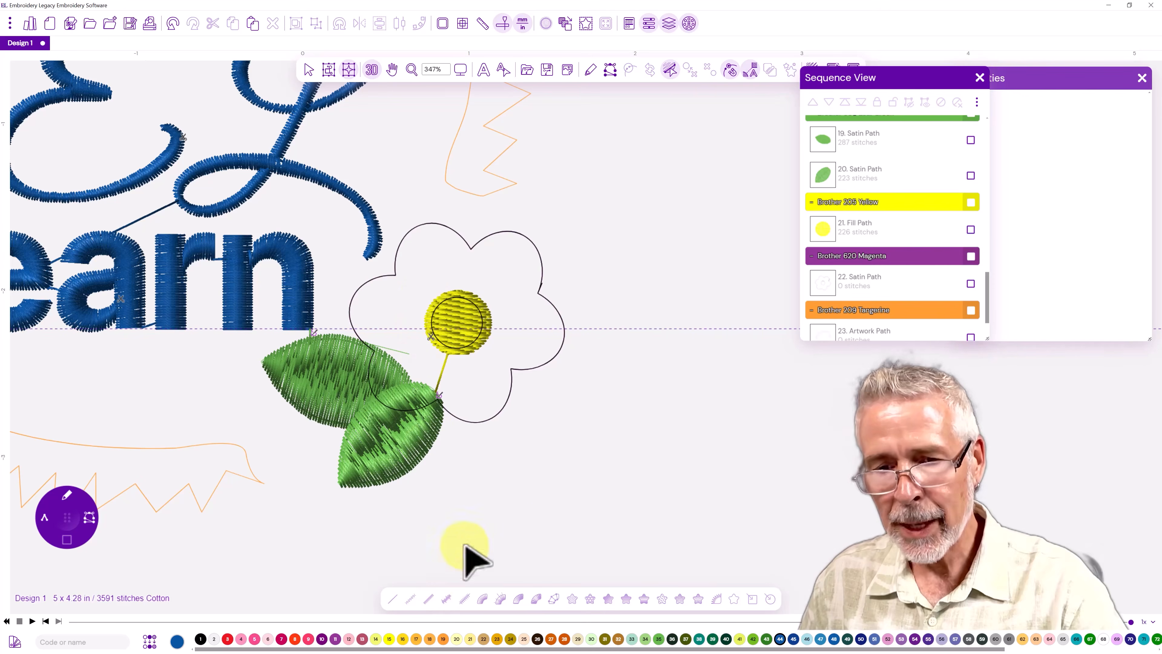
# - Convert the magenta flower to satin with a direction line from each notch between petals to the yellow centre, and generate the stitches
pyautogui.click(729, 595)
pyautogui.click(395, 275)
pyautogui.click(434, 309)
pyautogui.click(472, 248)
pyautogui.click(460, 297)
pyautogui.click(538, 292)
pyautogui.click(480, 313)
pyautogui.click(511, 369)
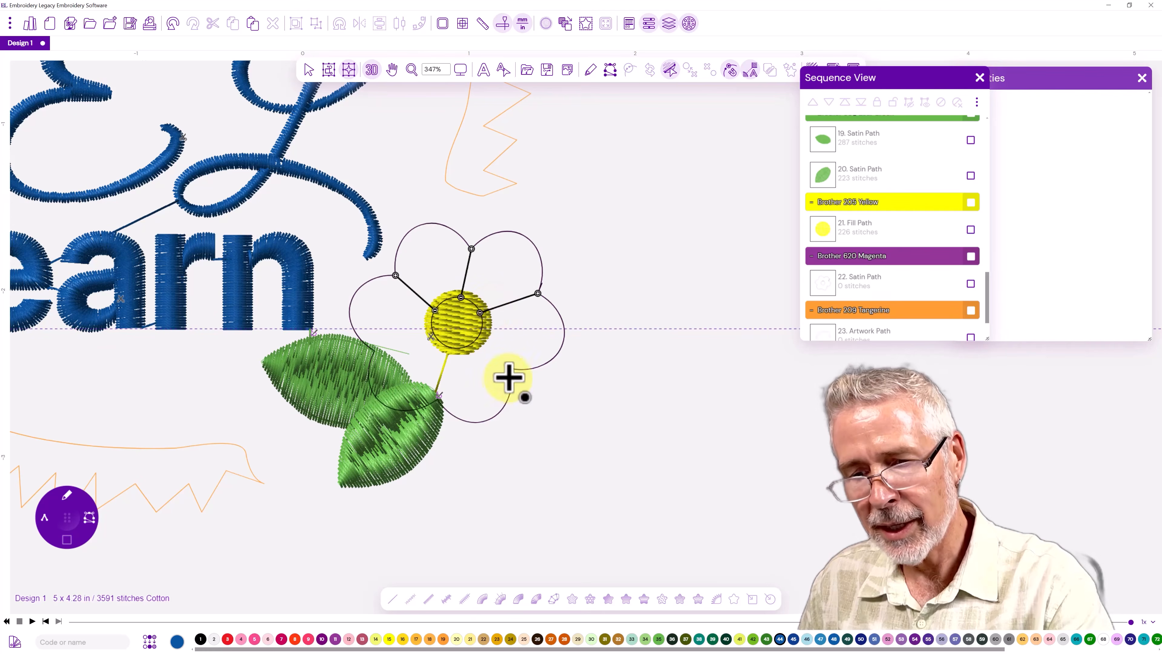
pyautogui.press('Return')
pyautogui.click(438, 399)
pyautogui.click(446, 353)
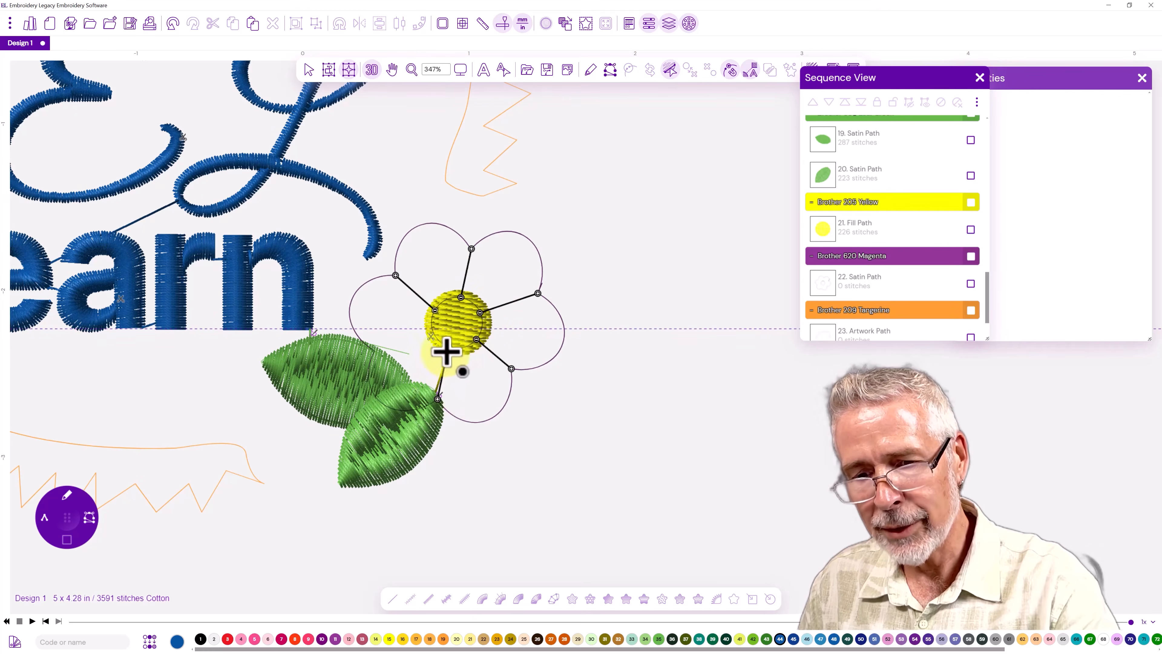
pyautogui.click(374, 350)
pyautogui.click(424, 333)
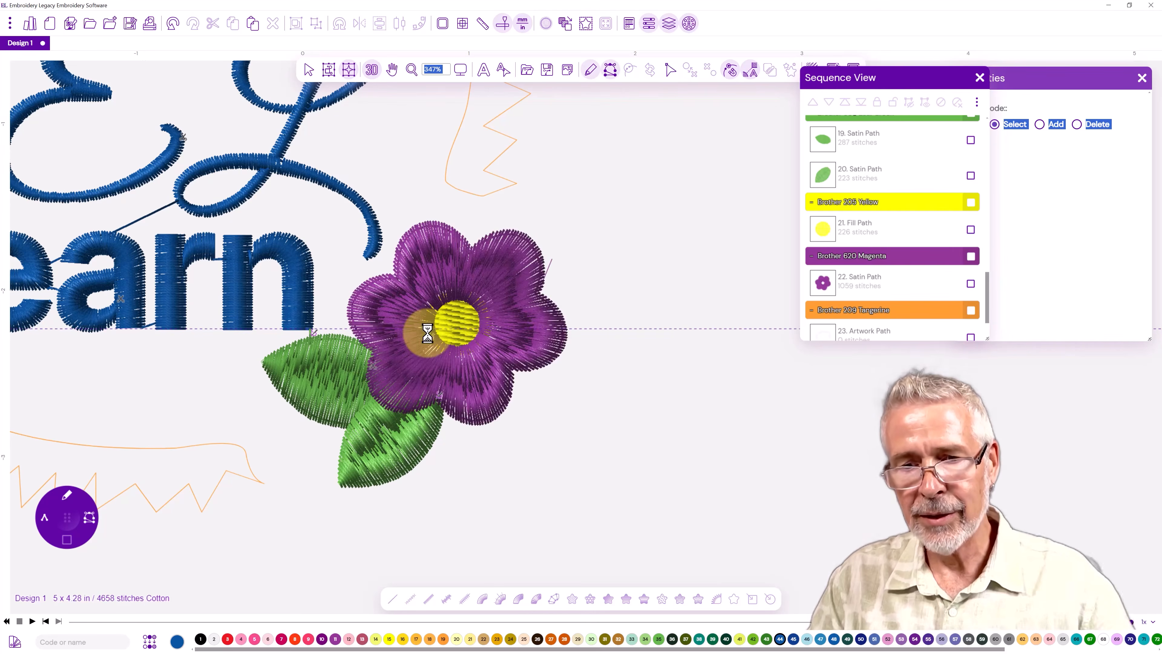
# - Select the tangerine spiky border artwork around the lettering and convert it to satin
pyautogui.click(821, 230)
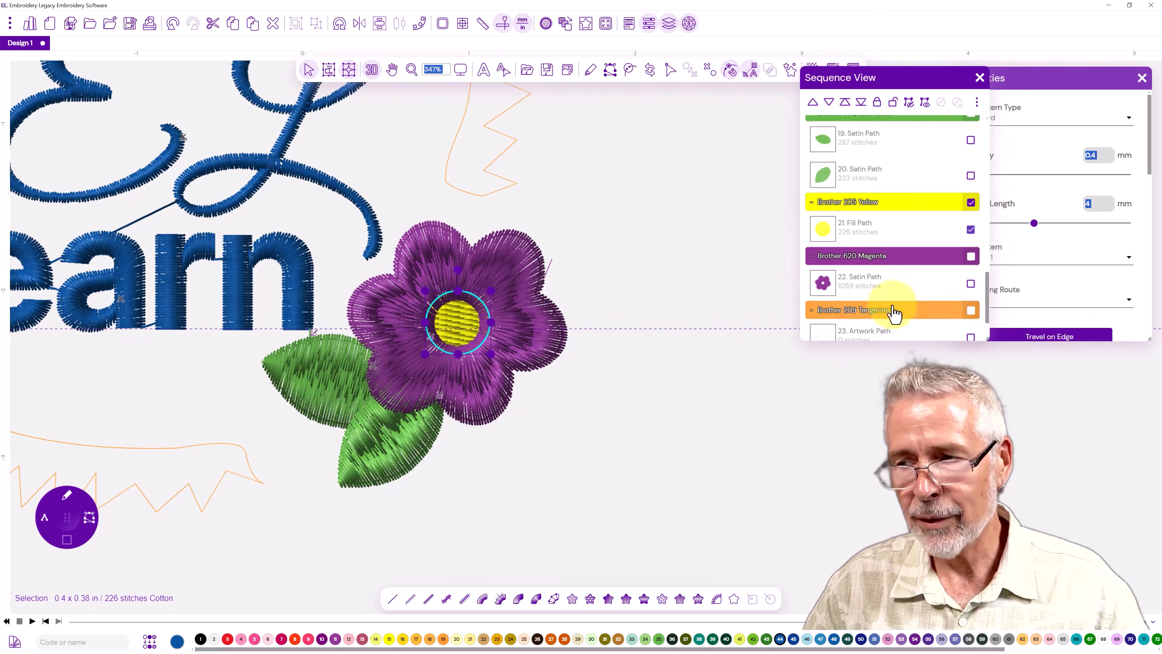
pyautogui.scroll(-1, 989, 301)
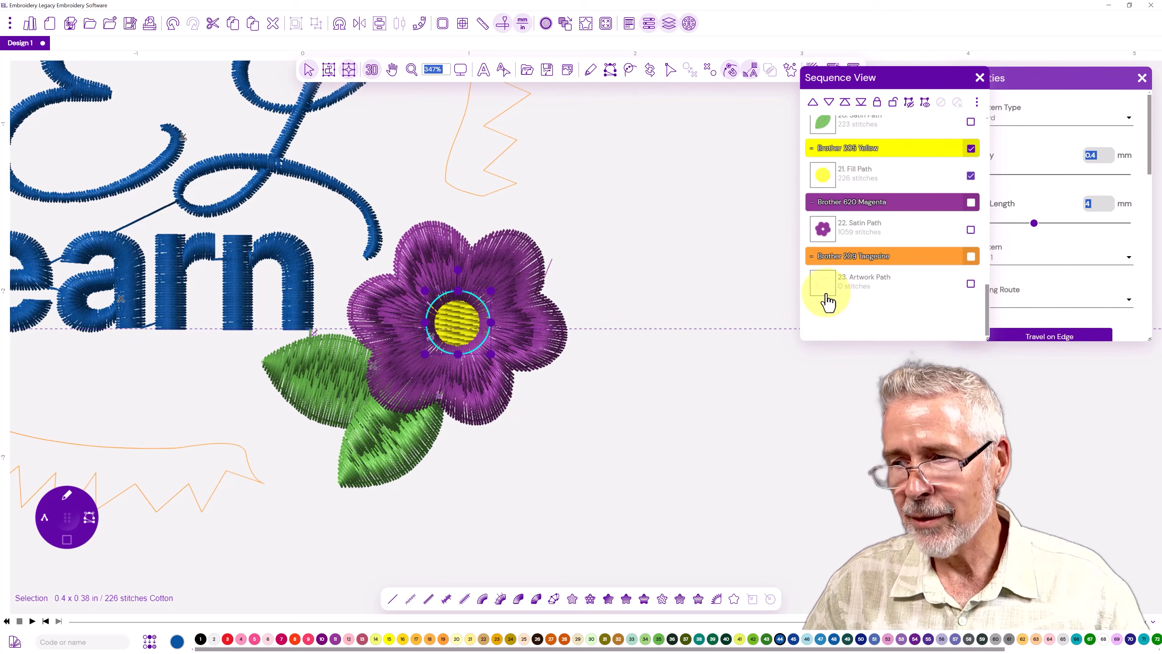
pyautogui.click(823, 283)
pyautogui.scroll(3, 371, 374)
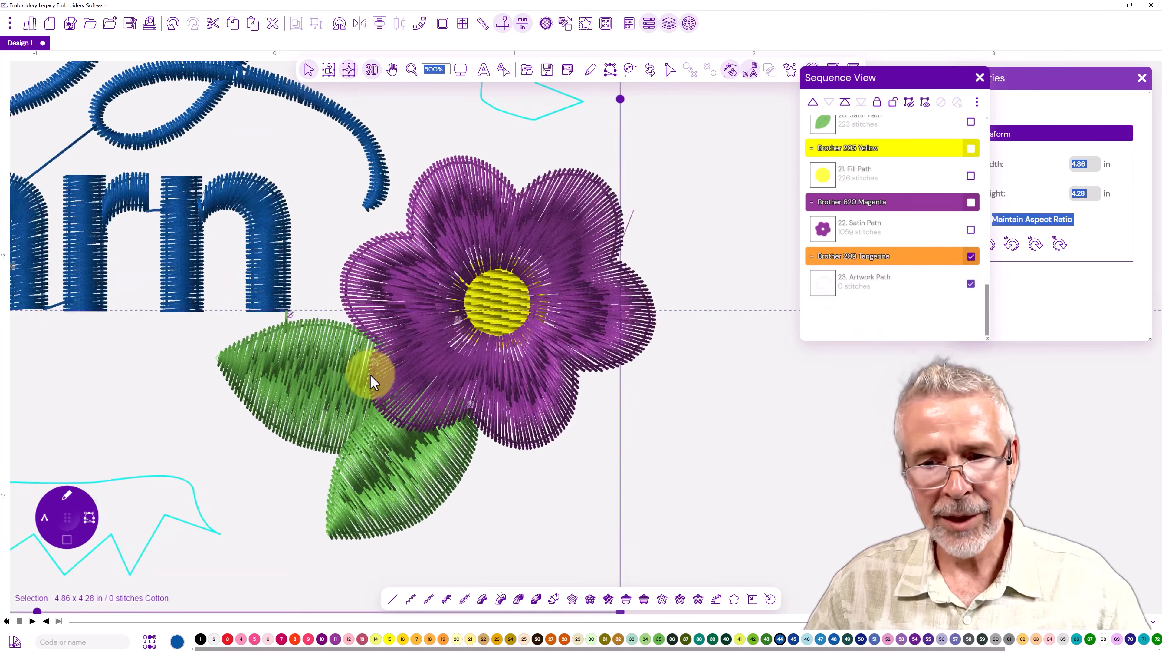
pyautogui.scroll(-6, 371, 374)
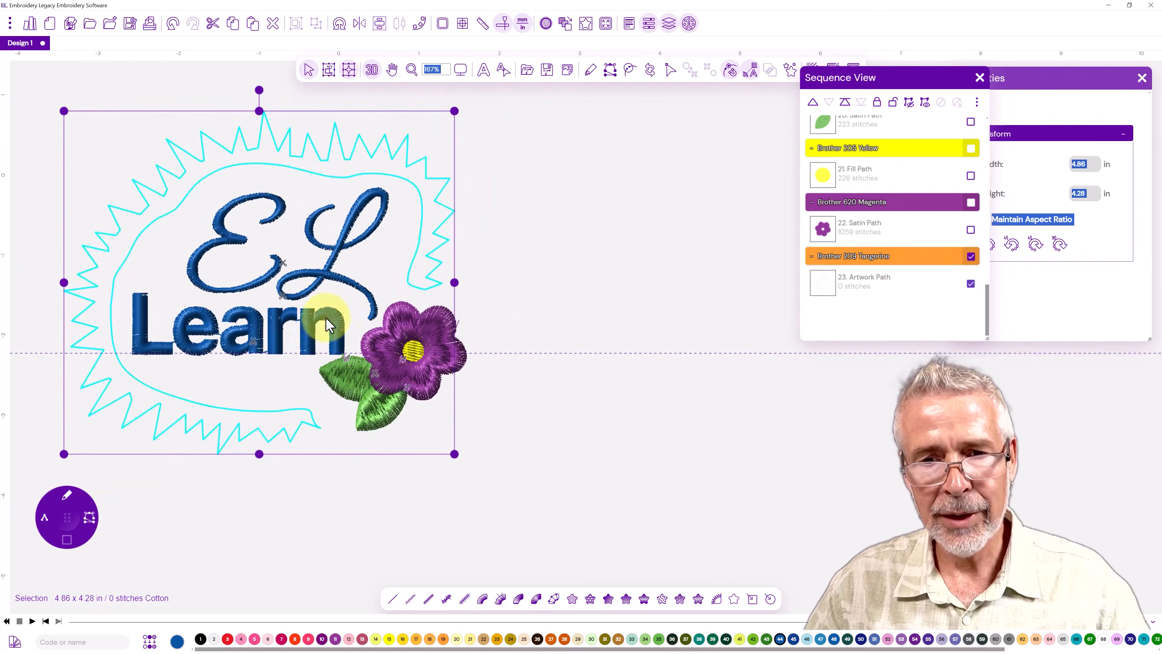
pyautogui.moveTo(296, 326); pyautogui.dragTo(332, 371)
pyautogui.scroll(1, 320, 364)
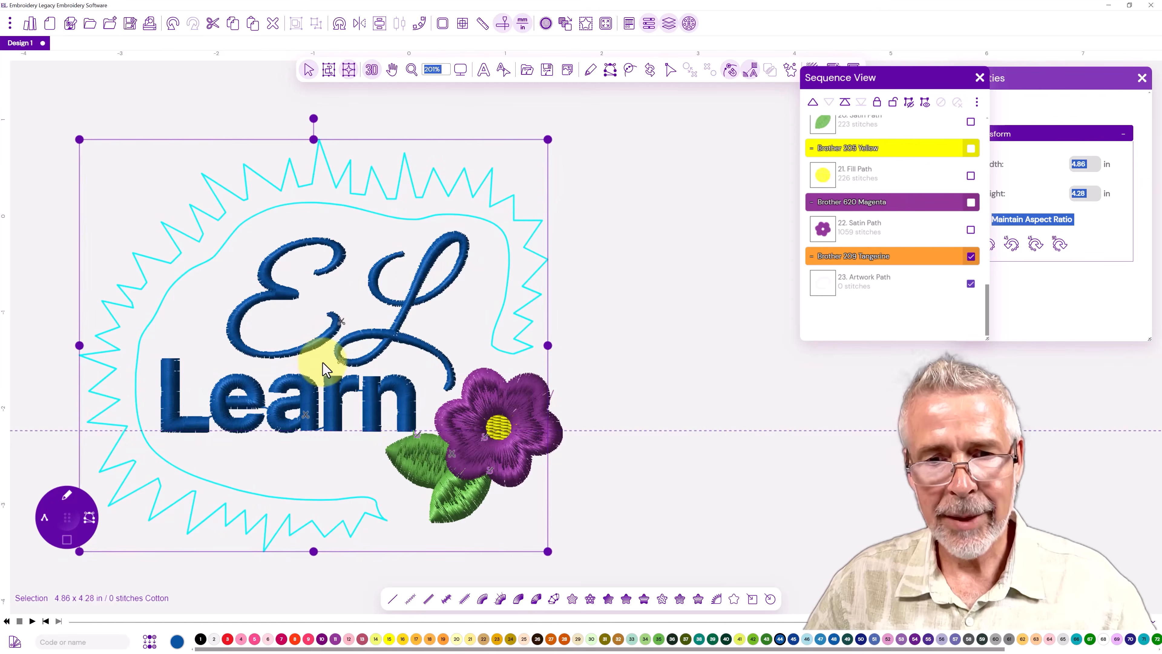
pyautogui.click(482, 601)
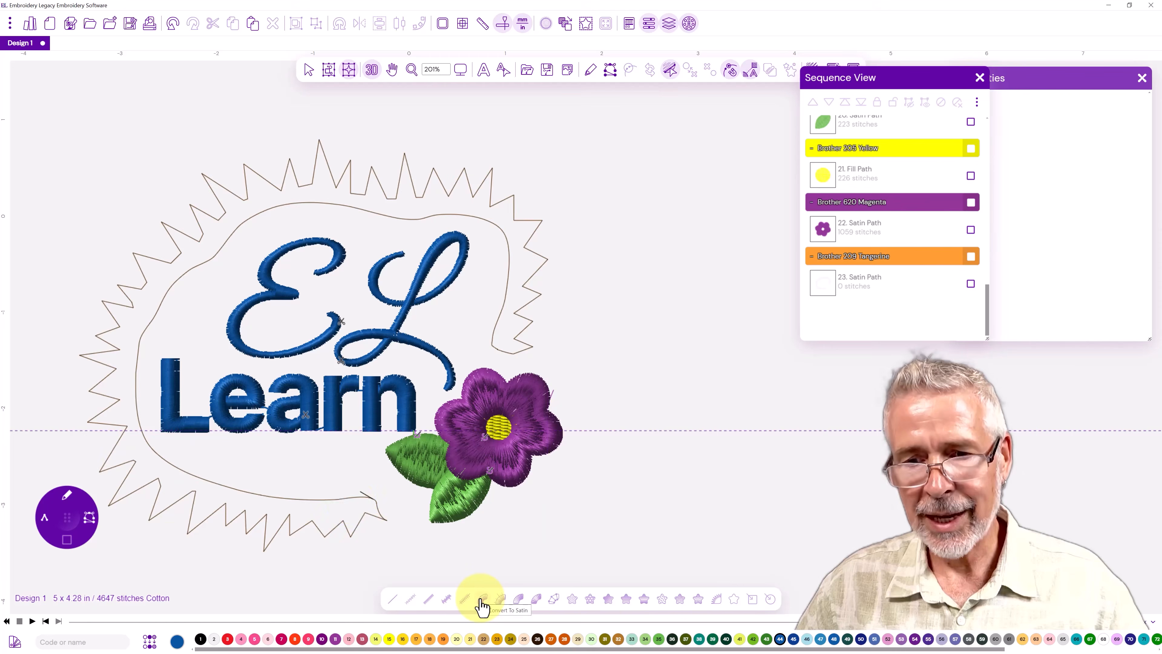
# - Draw direction lines across the spiky border from its lower end clockwise around to its end above the flower, and generate the stitches
pyautogui.moveTo(350, 498)
pyautogui.mouseDown()
pyautogui.moveTo(351, 536)
pyautogui.moveTo(377, 518)
pyautogui.mouseUp()
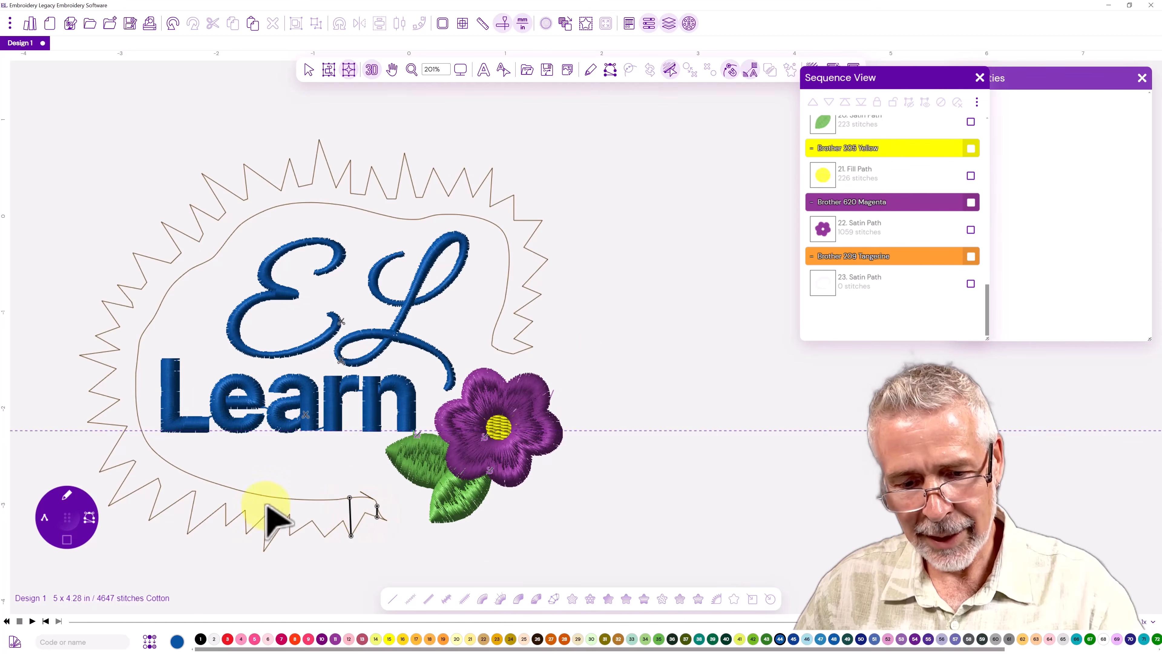
pyautogui.moveTo(282, 498); pyautogui.dragTo(264, 551)
pyautogui.moveTo(217, 483); pyautogui.dragTo(188, 533)
pyautogui.moveTo(161, 457); pyautogui.dragTo(118, 479)
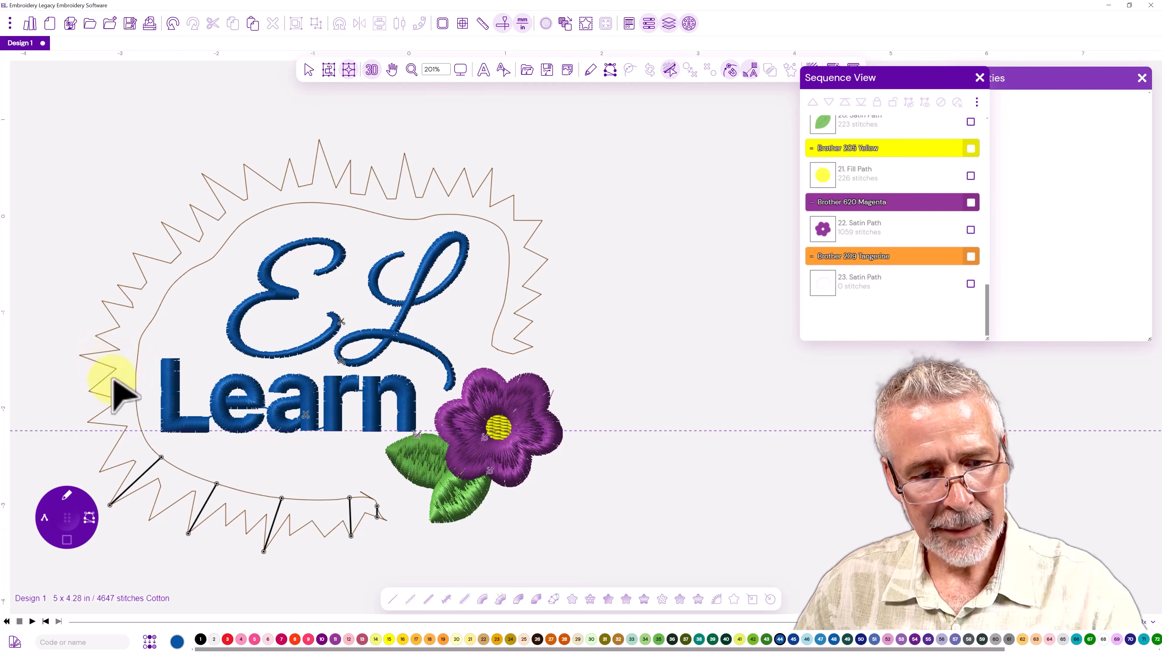
pyautogui.moveTo(81, 355); pyautogui.dragTo(137, 362)
pyautogui.moveTo(133, 253); pyautogui.dragTo(170, 287)
pyautogui.moveTo(203, 174); pyautogui.dragTo(242, 223)
pyautogui.moveTo(318, 139); pyautogui.dragTo(321, 203)
pyautogui.moveTo(405, 152); pyautogui.dragTo(403, 219)
pyautogui.moveTo(492, 168)
pyautogui.mouseDown()
pyautogui.moveTo(476, 216)
pyautogui.moveTo(542, 220)
pyautogui.mouseUp()
pyautogui.moveTo(508, 270); pyautogui.dragTo(547, 261)
pyautogui.moveTo(501, 312)
pyautogui.mouseDown()
pyautogui.moveTo(515, 312)
pyautogui.moveTo(521, 349)
pyautogui.mouseUp()
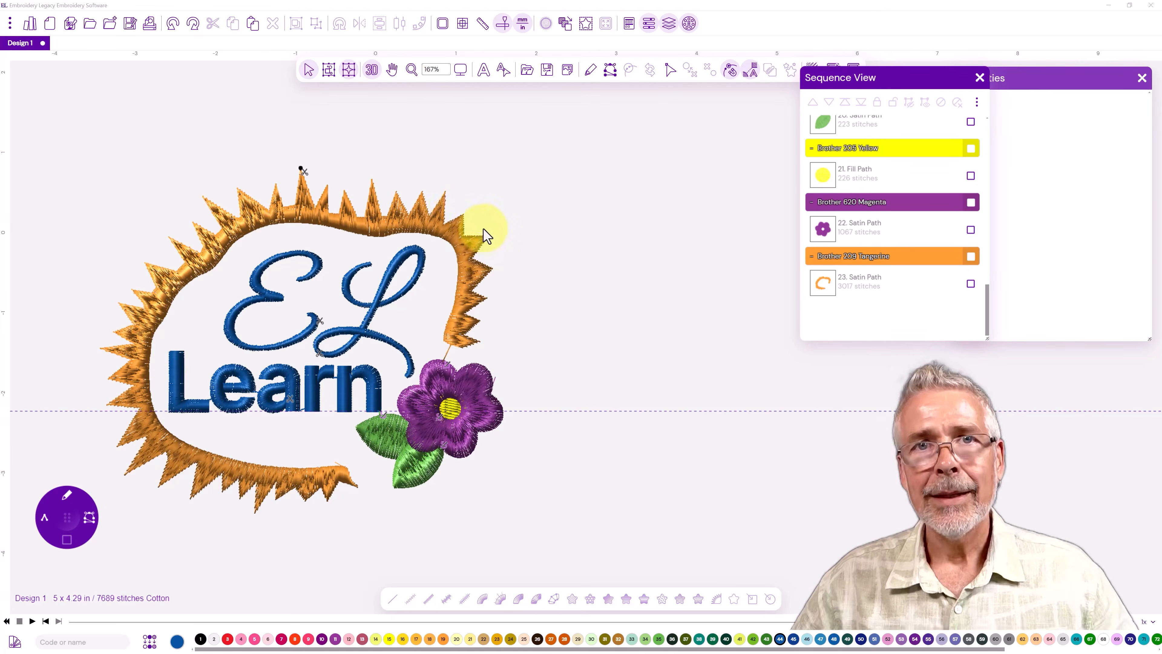
# - Turn off the 3D view and the outline display, and play the stitch-out simulation to examine the sewing order
pyautogui.click(372, 69)
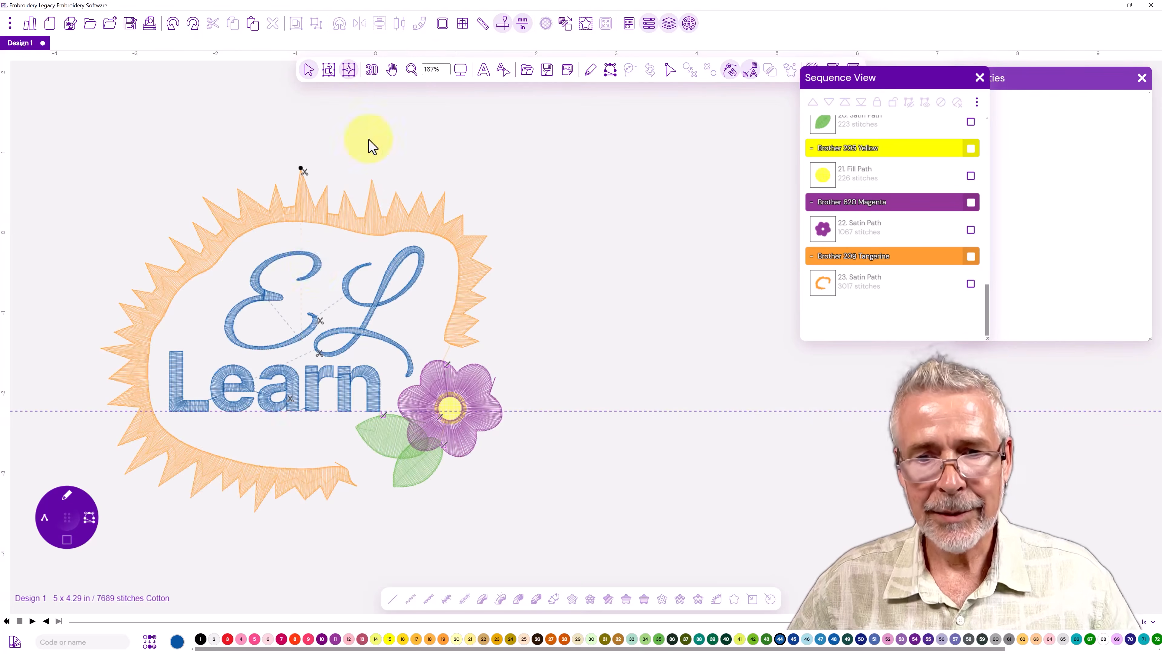
pyautogui.click(11, 27)
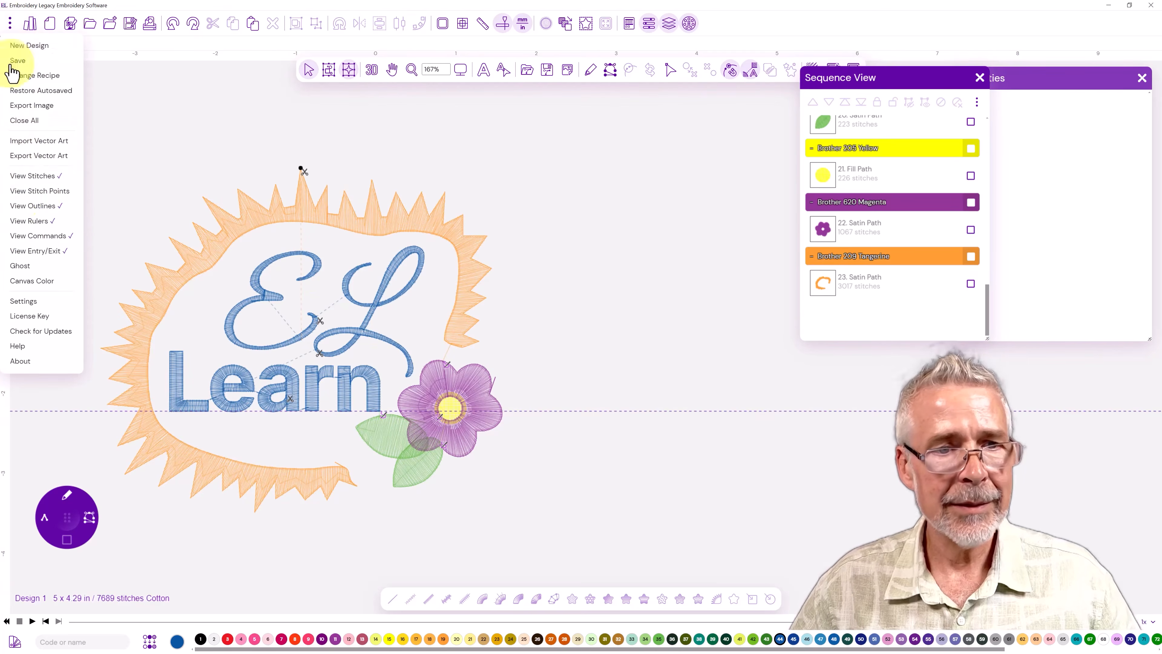
pyautogui.click(39, 209)
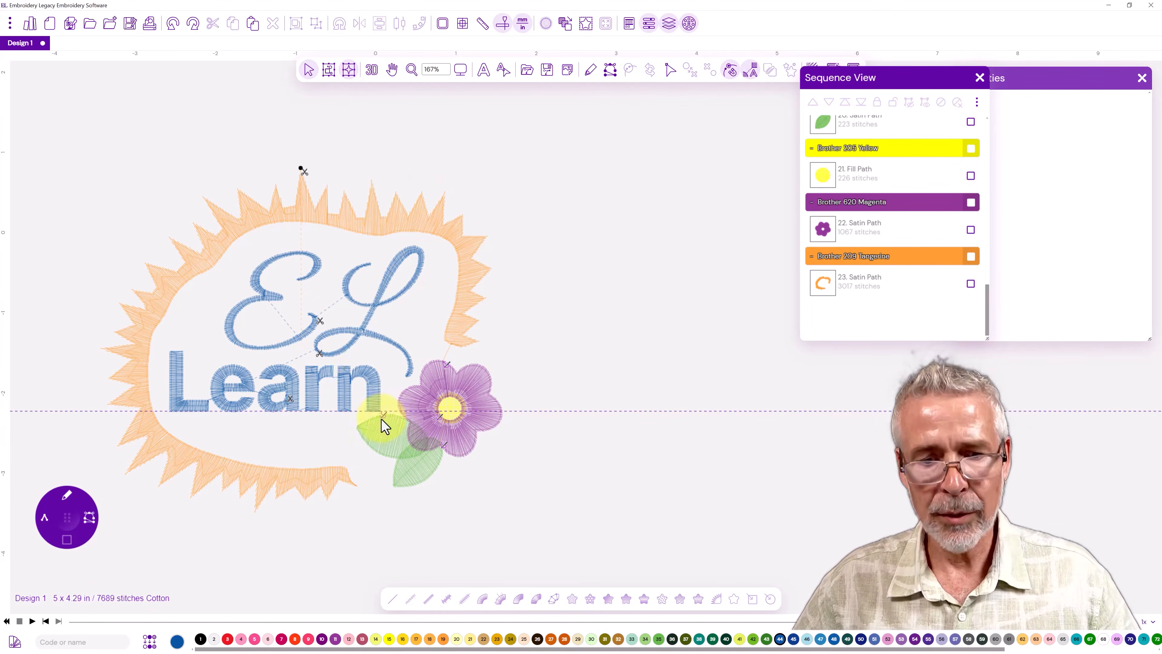
pyautogui.click(32, 621)
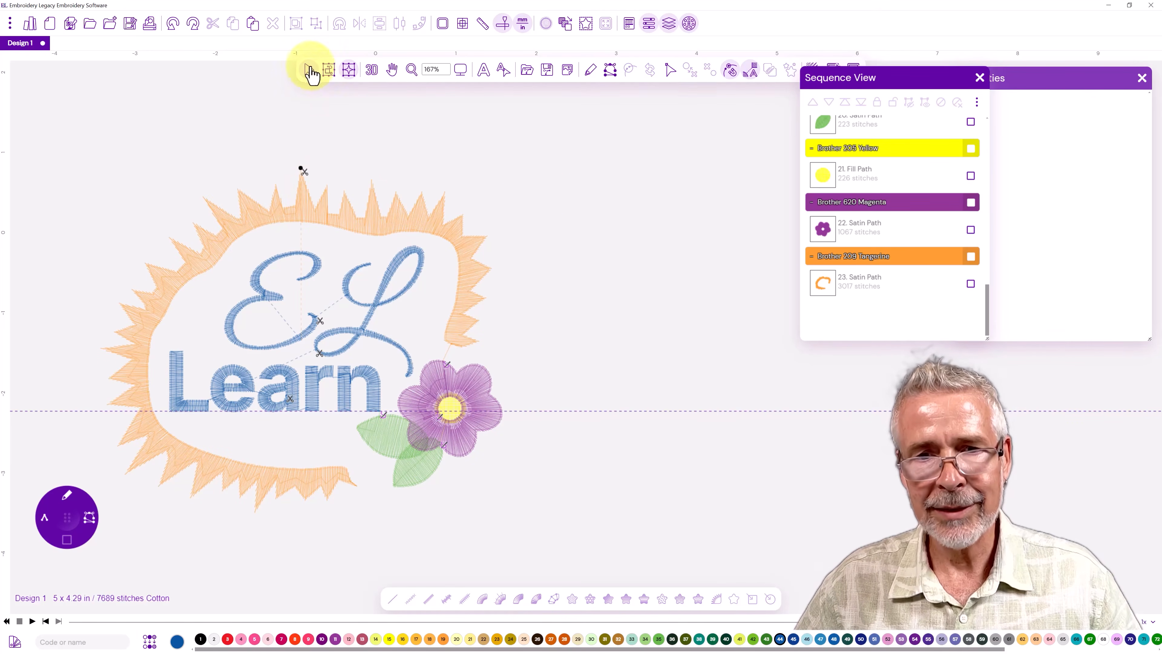
# - Move the spiky border's stitch entry point to its end above the flower and its exit point to its lower end beside the leaves
pyautogui.click(326, 224)
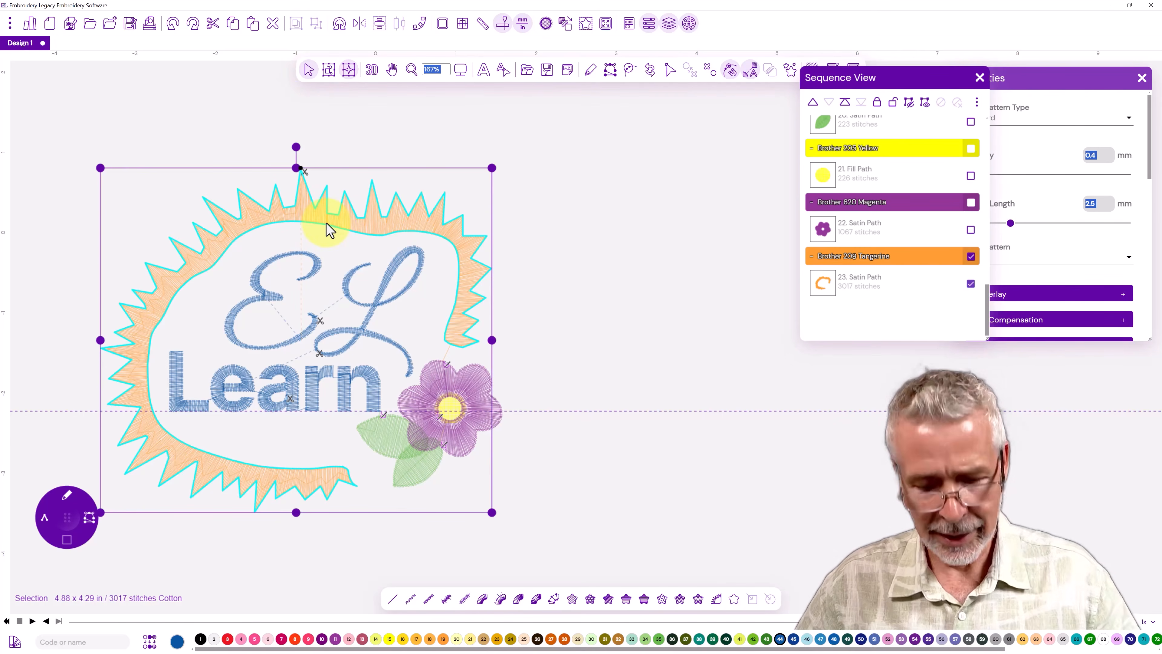
pyautogui.press('F10')
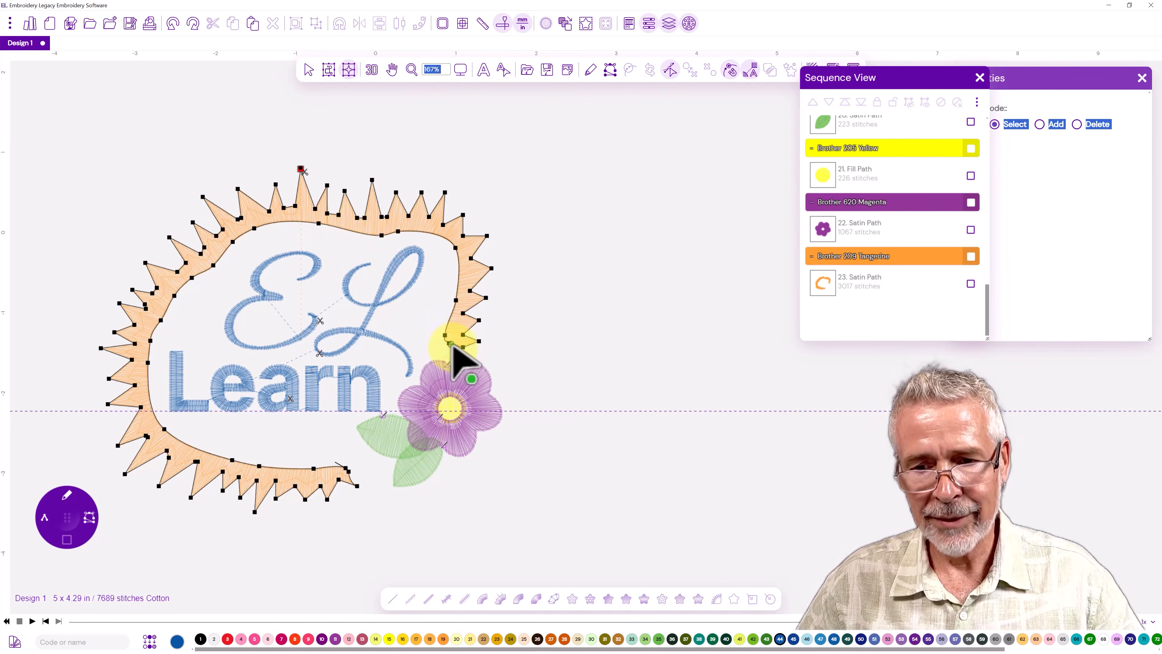
pyautogui.click(461, 348)
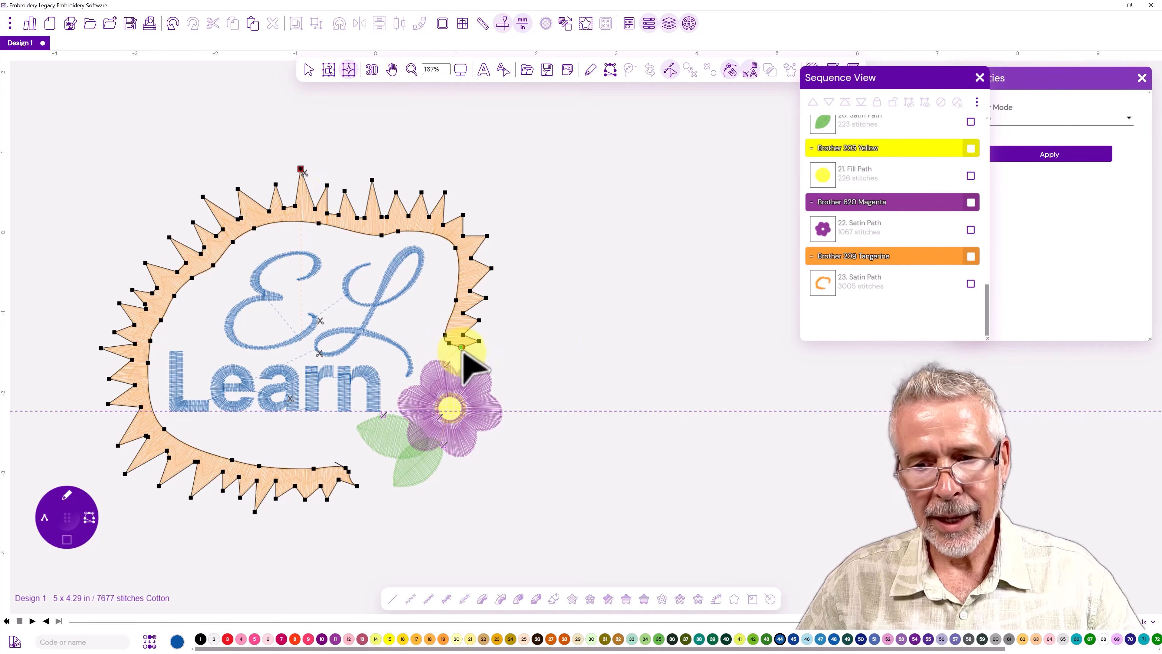
pyautogui.click(300, 170)
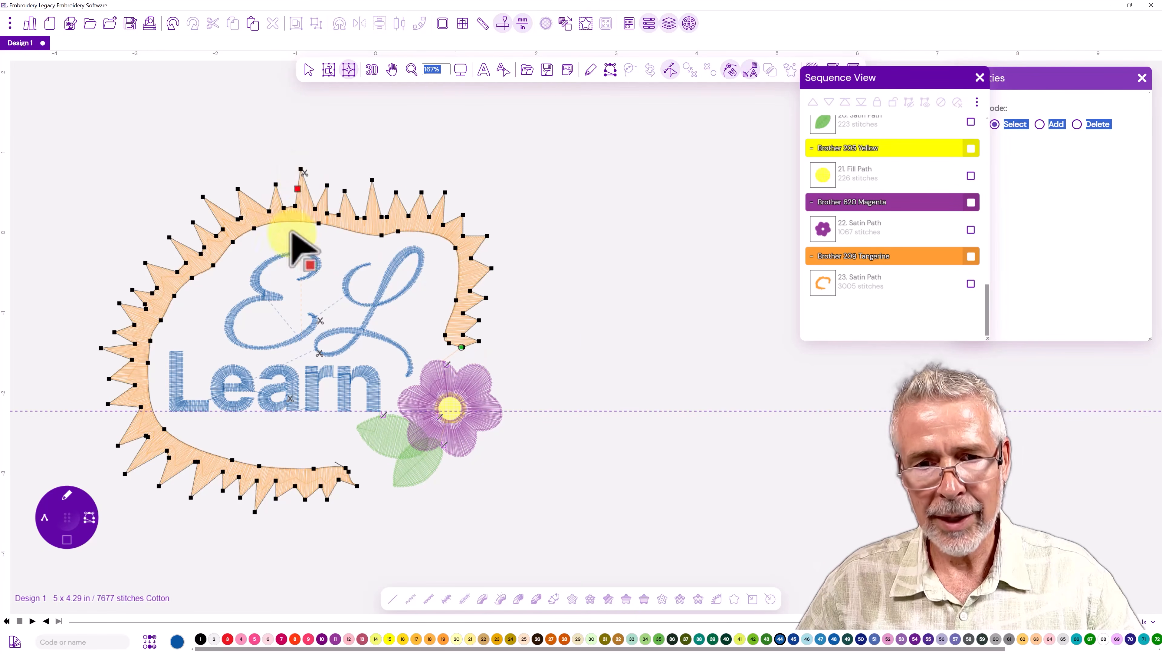
pyautogui.click(357, 486)
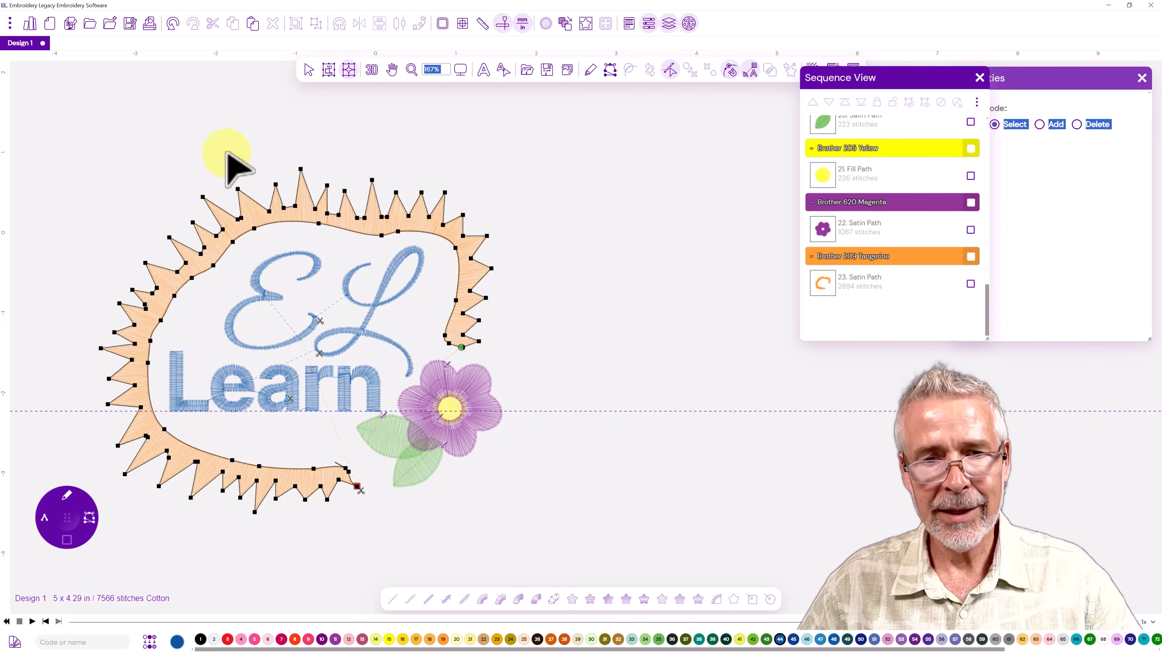
pyautogui.click(307, 73)
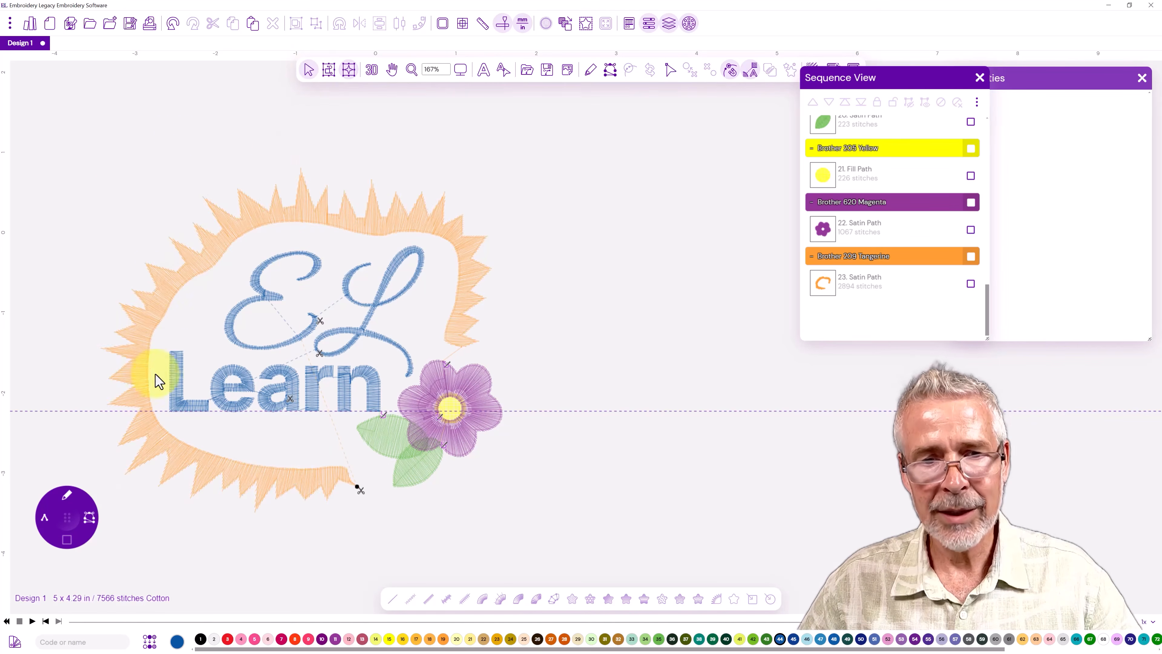
# - Run the stitch-out simulation again and advance it into the spiky border to check the stitching path
pyautogui.click(32, 621)
pyautogui.moveTo(69, 621)
pyautogui.mouseDown()
pyautogui.moveTo(537, 624)
pyautogui.moveTo(965, 648)
pyautogui.mouseUp()
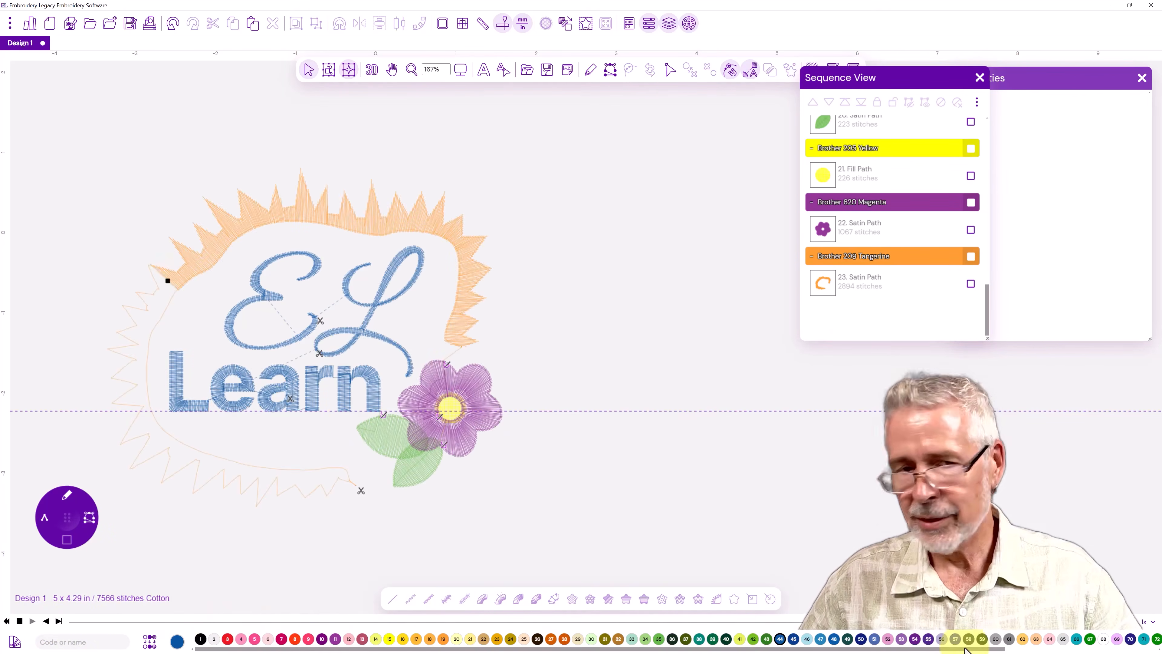